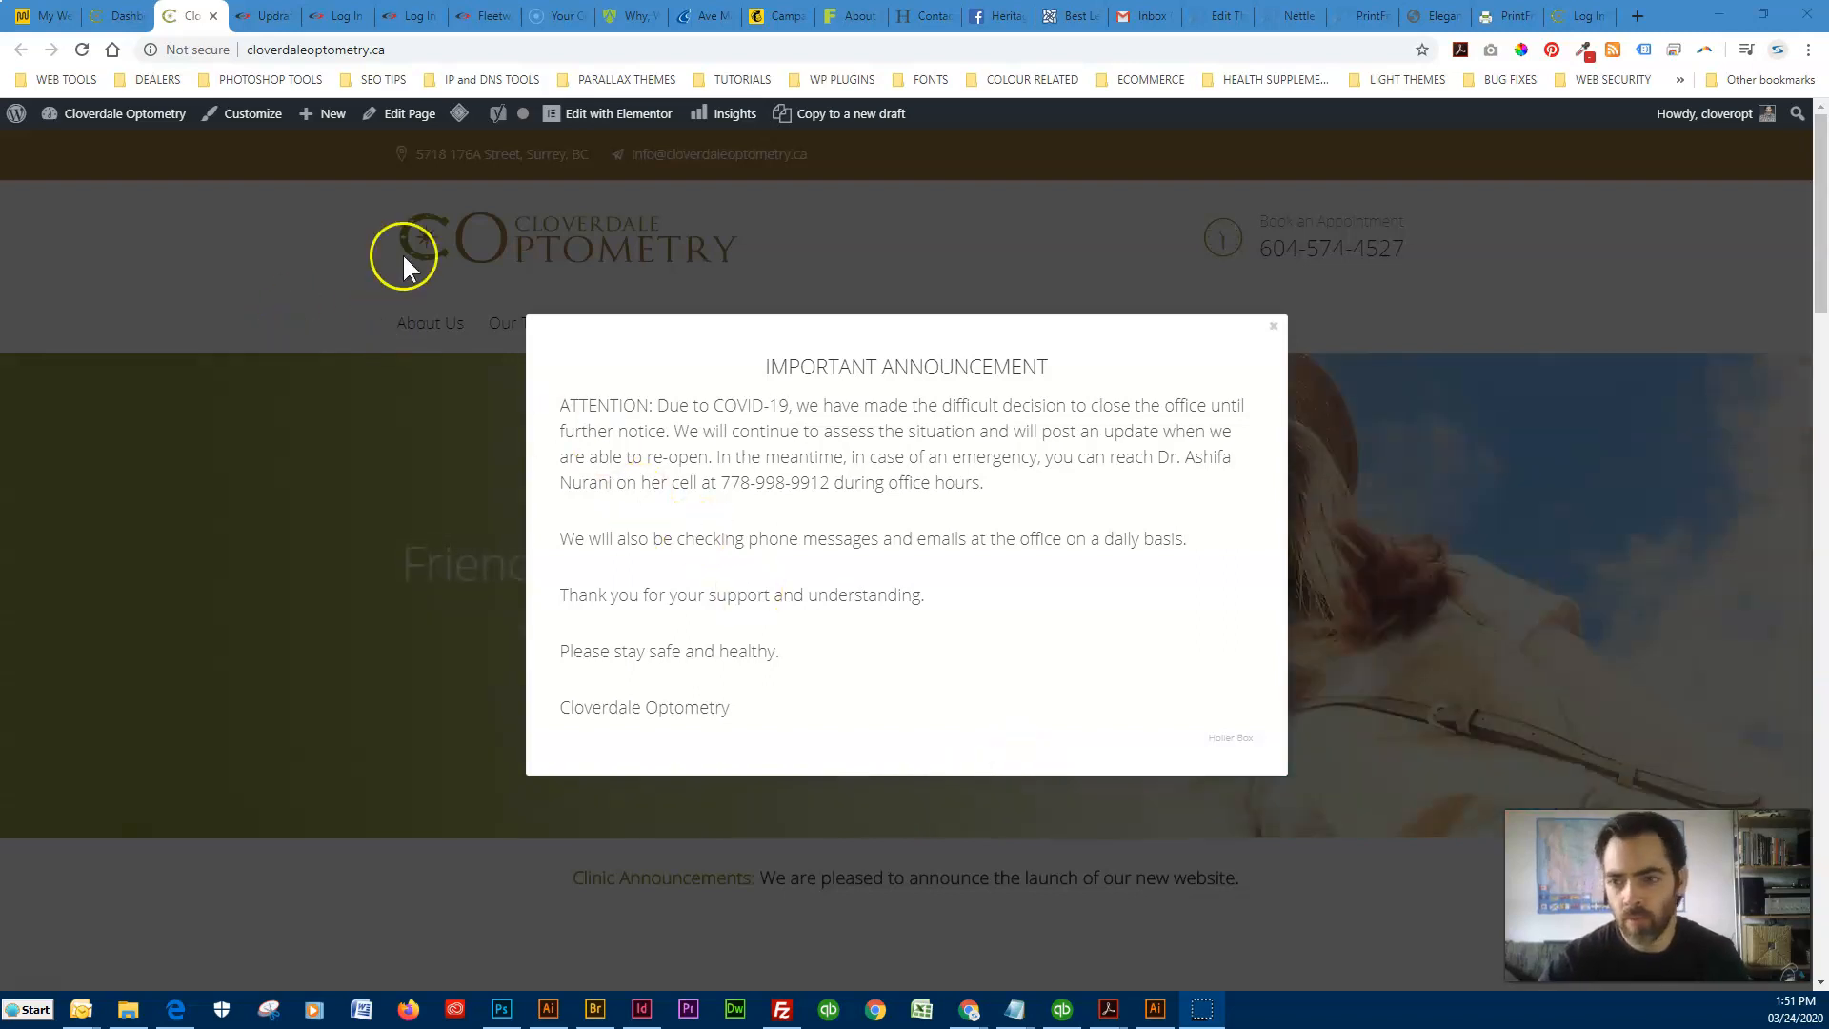
# Reload the clinic homepage and dismiss its announcement popup.
pyautogui.press('F5')
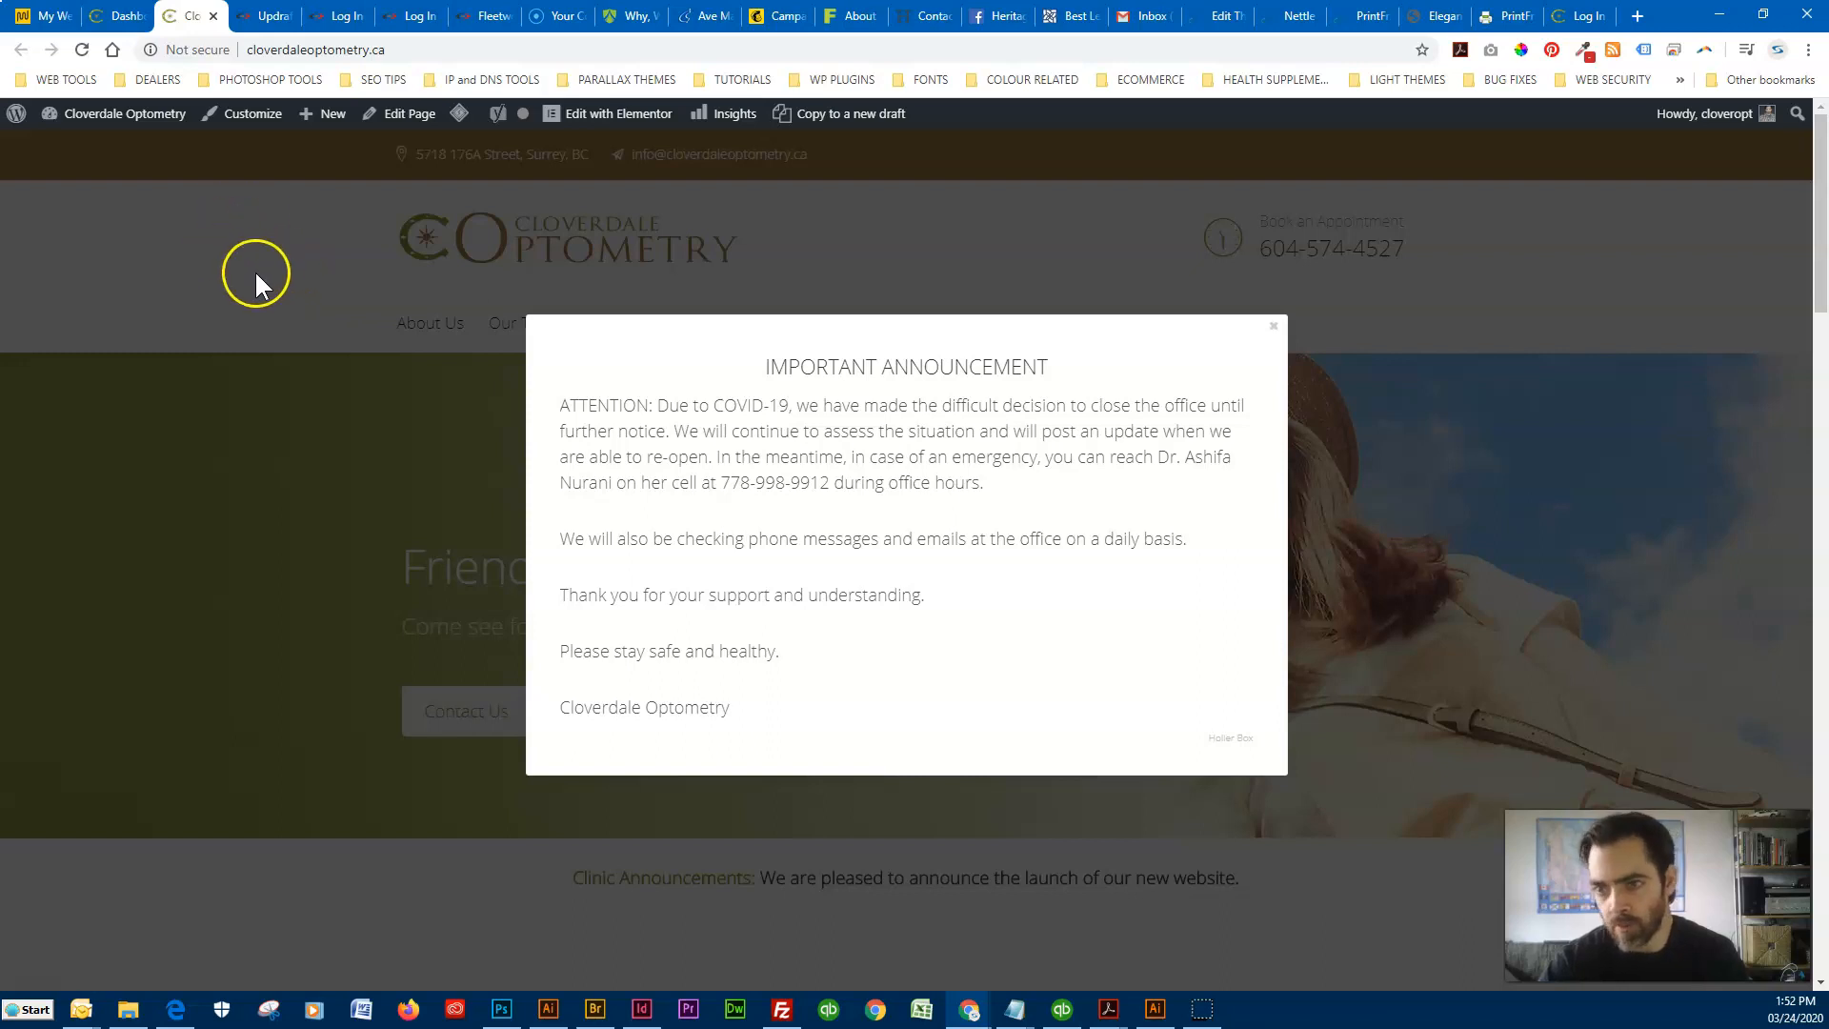
pyautogui.click(279, 268)
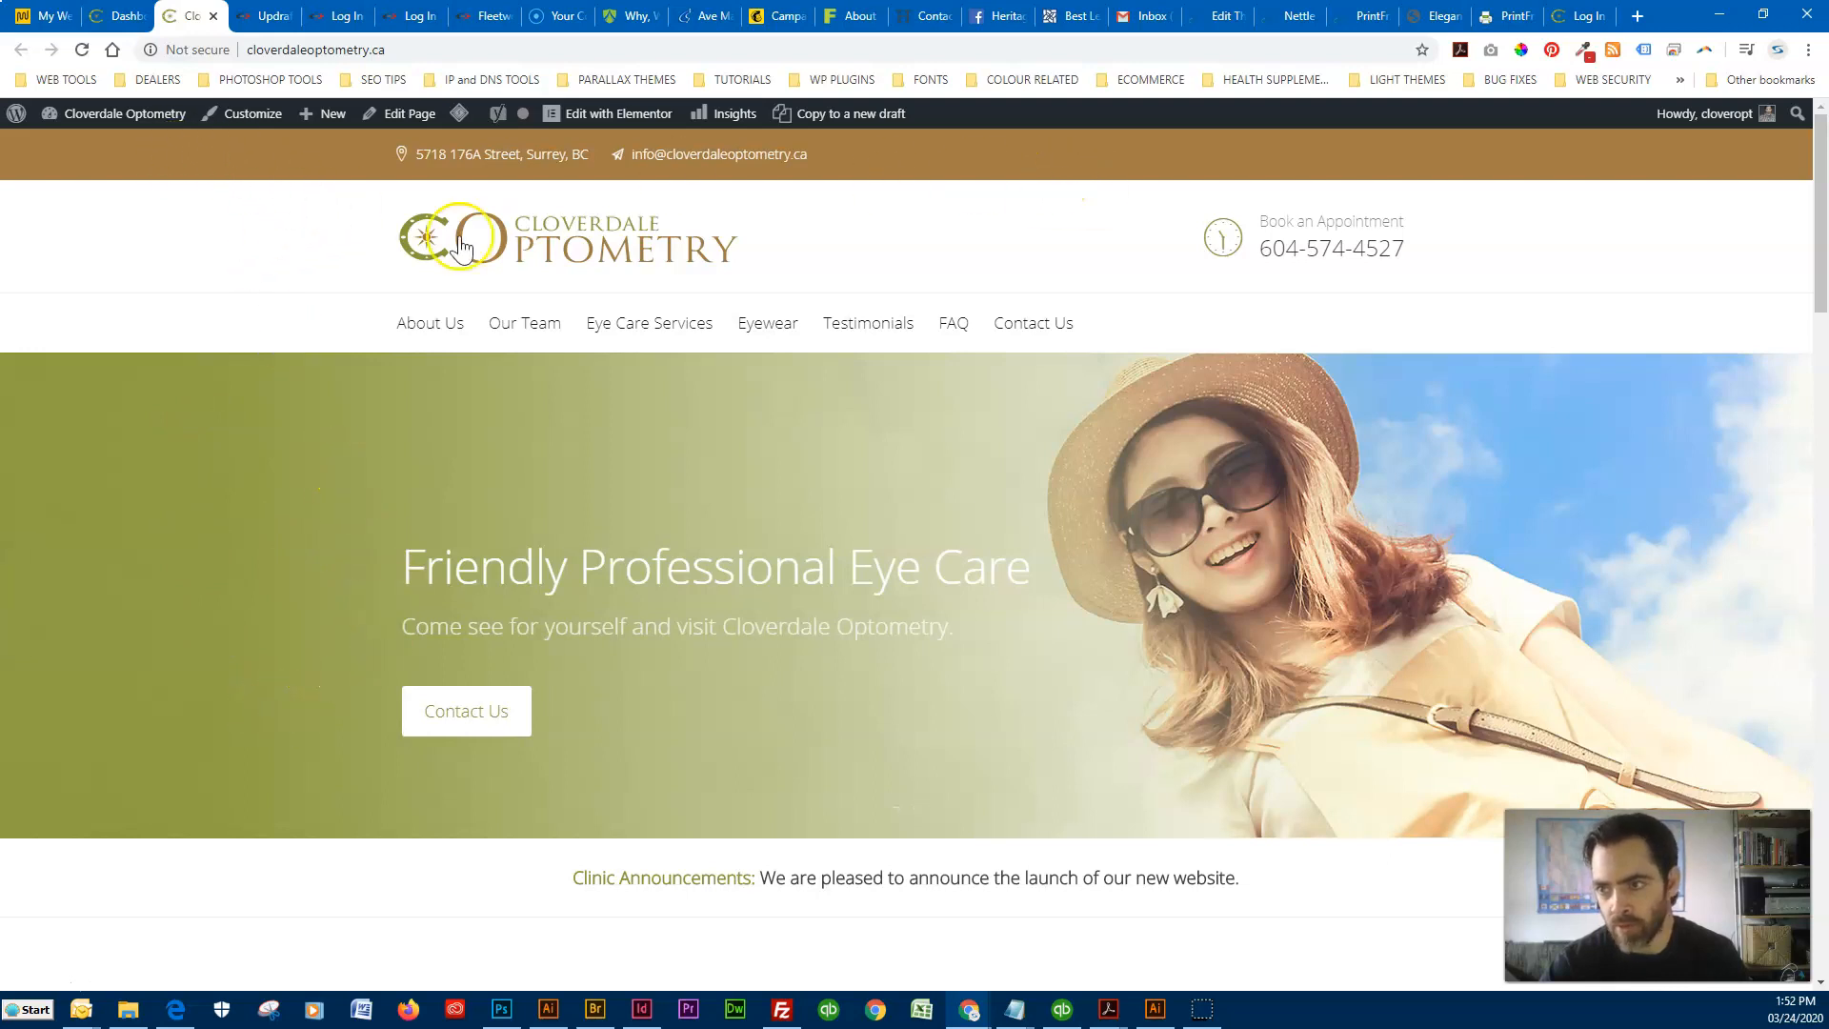
# Go to the WordPress dashboard and open the page for adding new plugins.
pyautogui.click(122, 15)
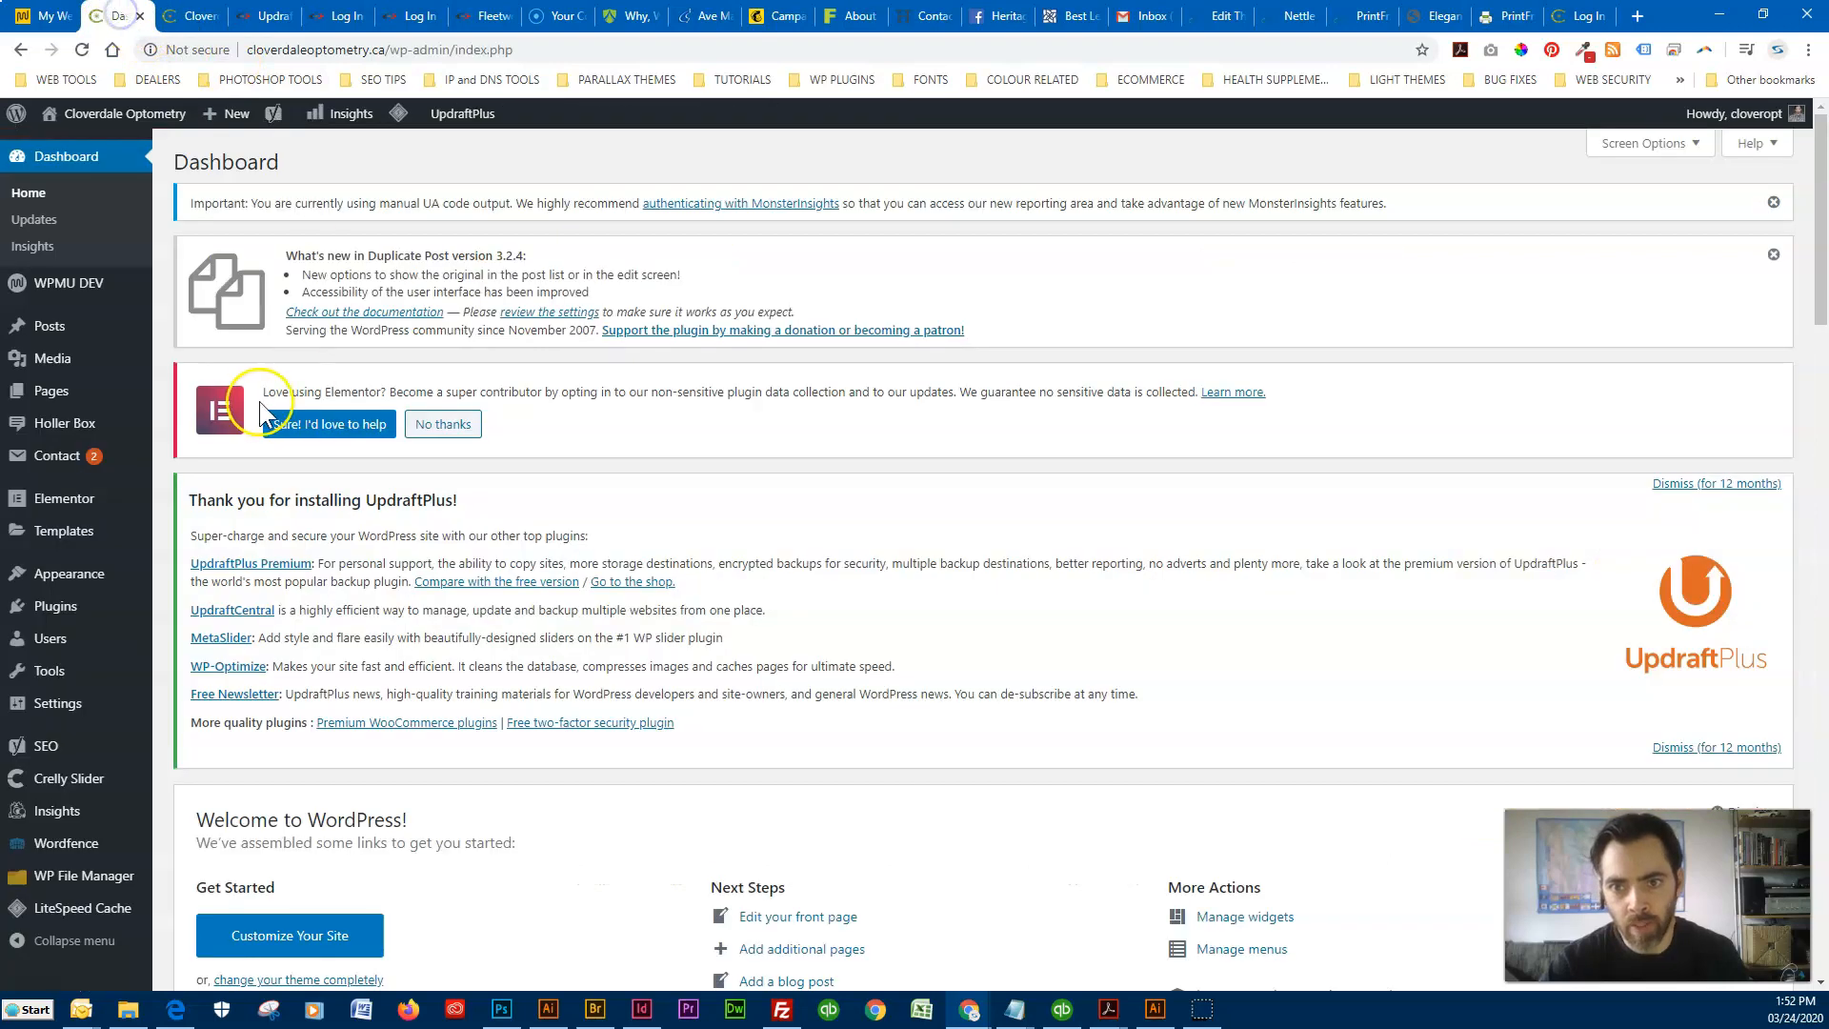
pyautogui.click(170, 382)
pyautogui.click(170, 383)
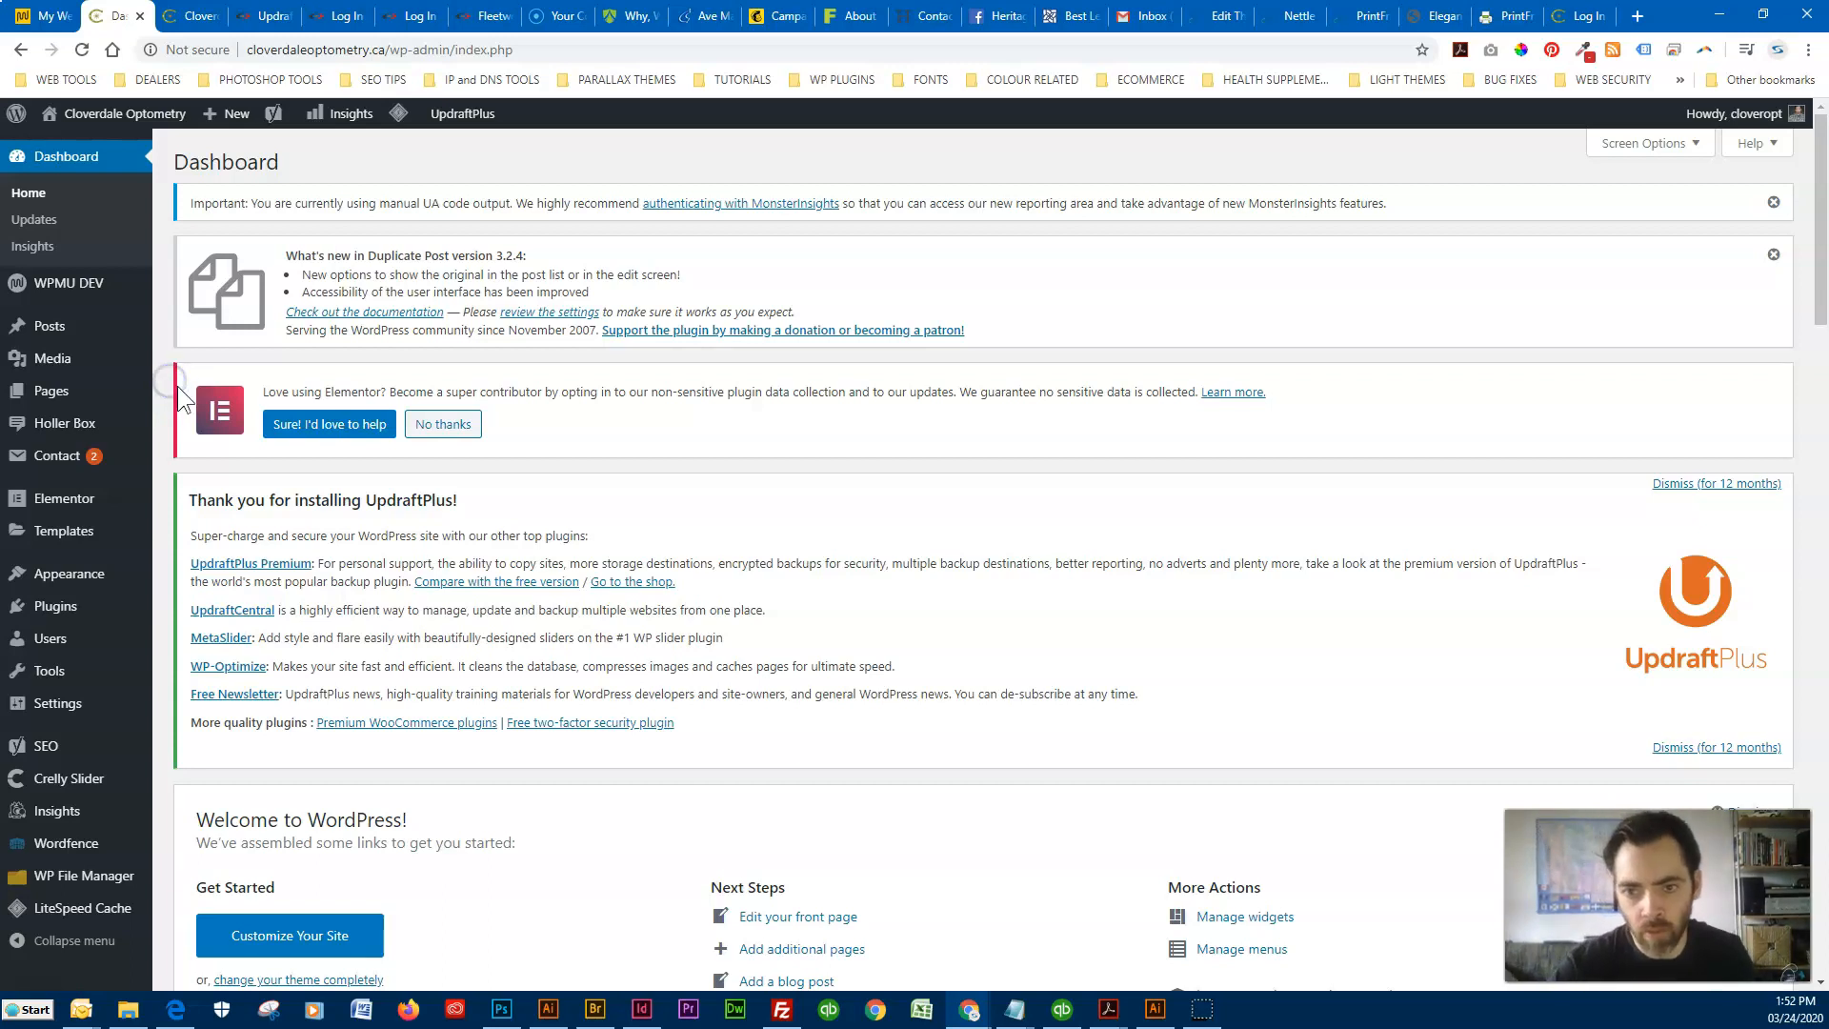
pyautogui.moveTo(57, 606)
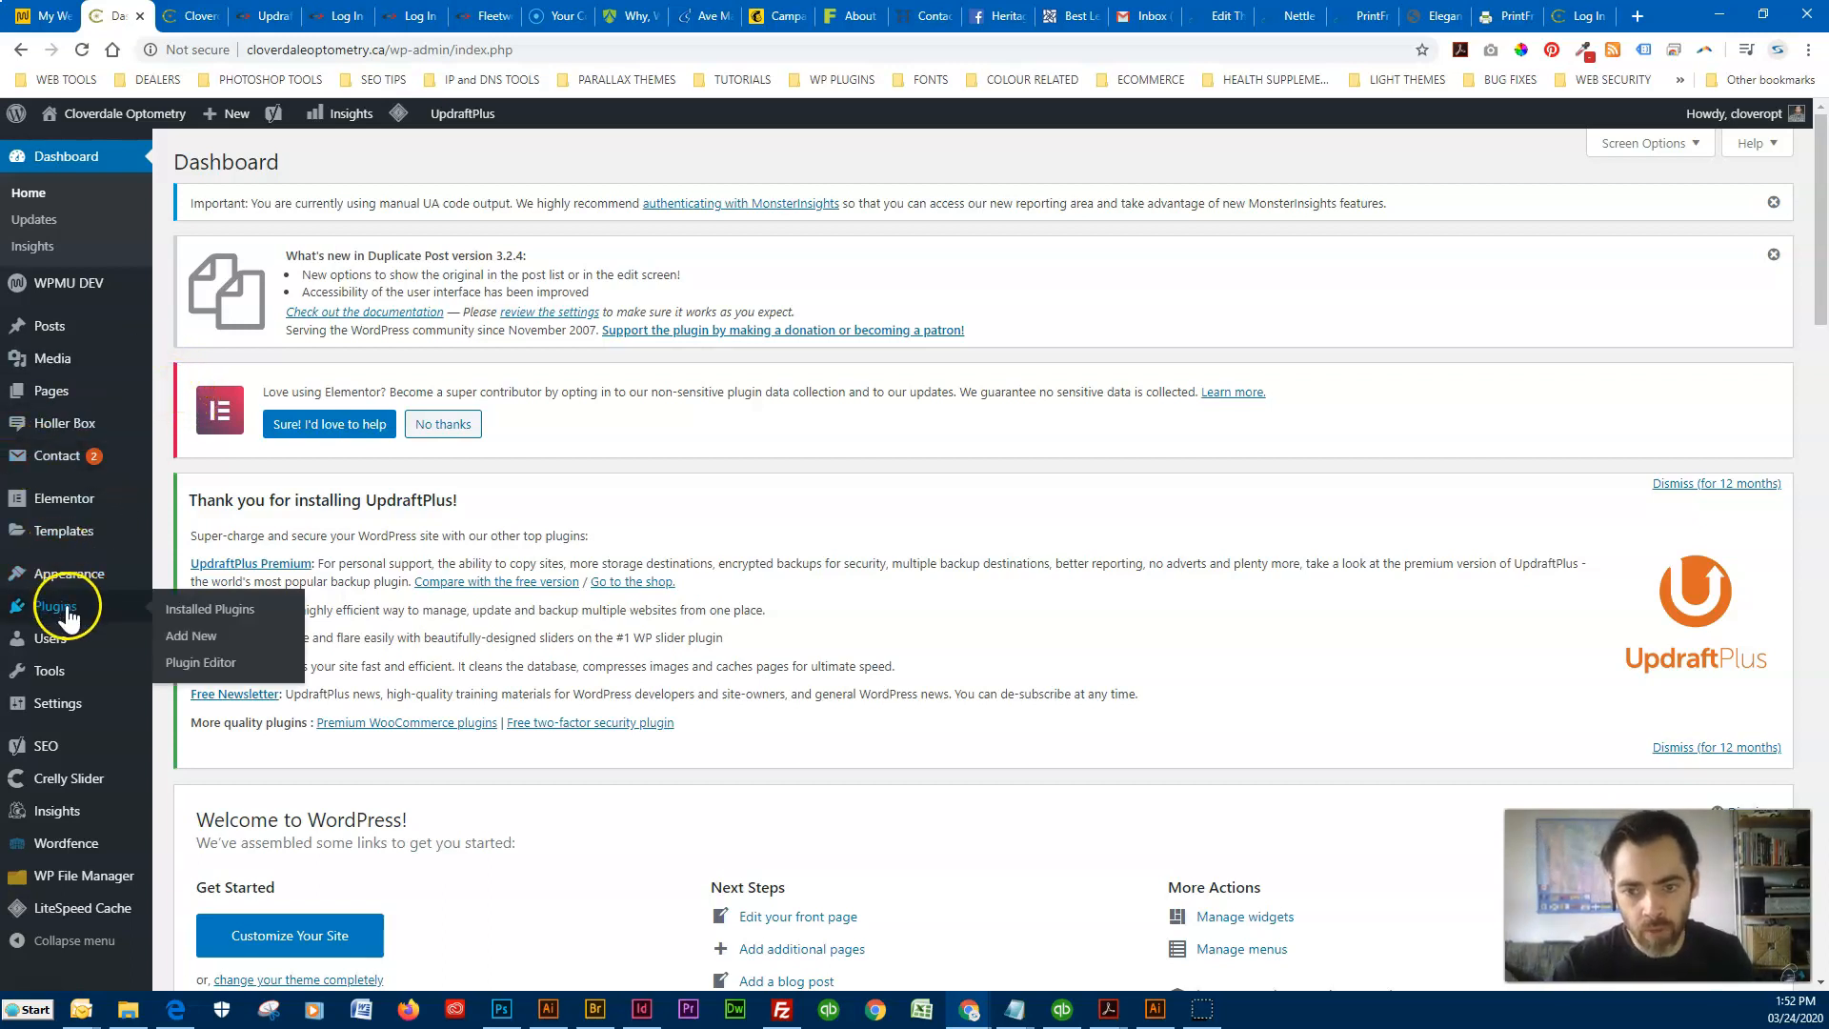
pyautogui.click(183, 636)
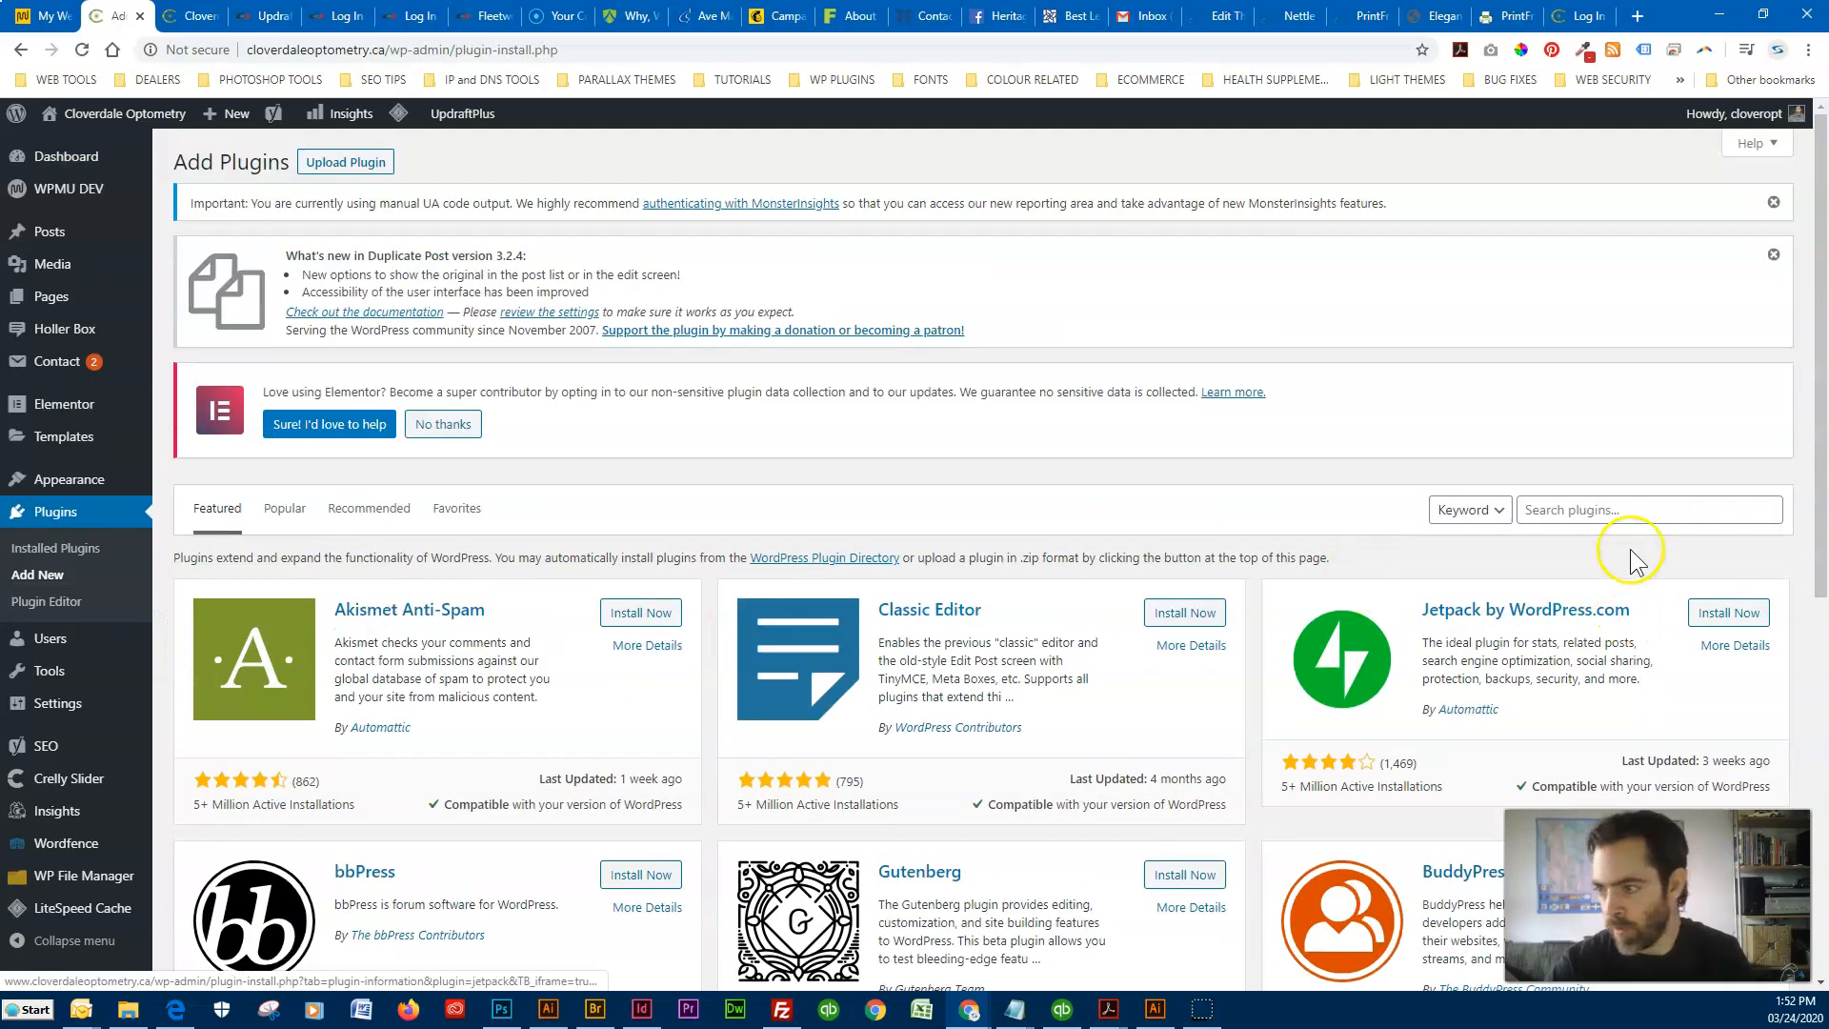
# Search the plugin directory for "Notification bar", and install and activate WPFront Notification Bar.
pyautogui.click(1614, 505)
pyautogui.write('Ni')
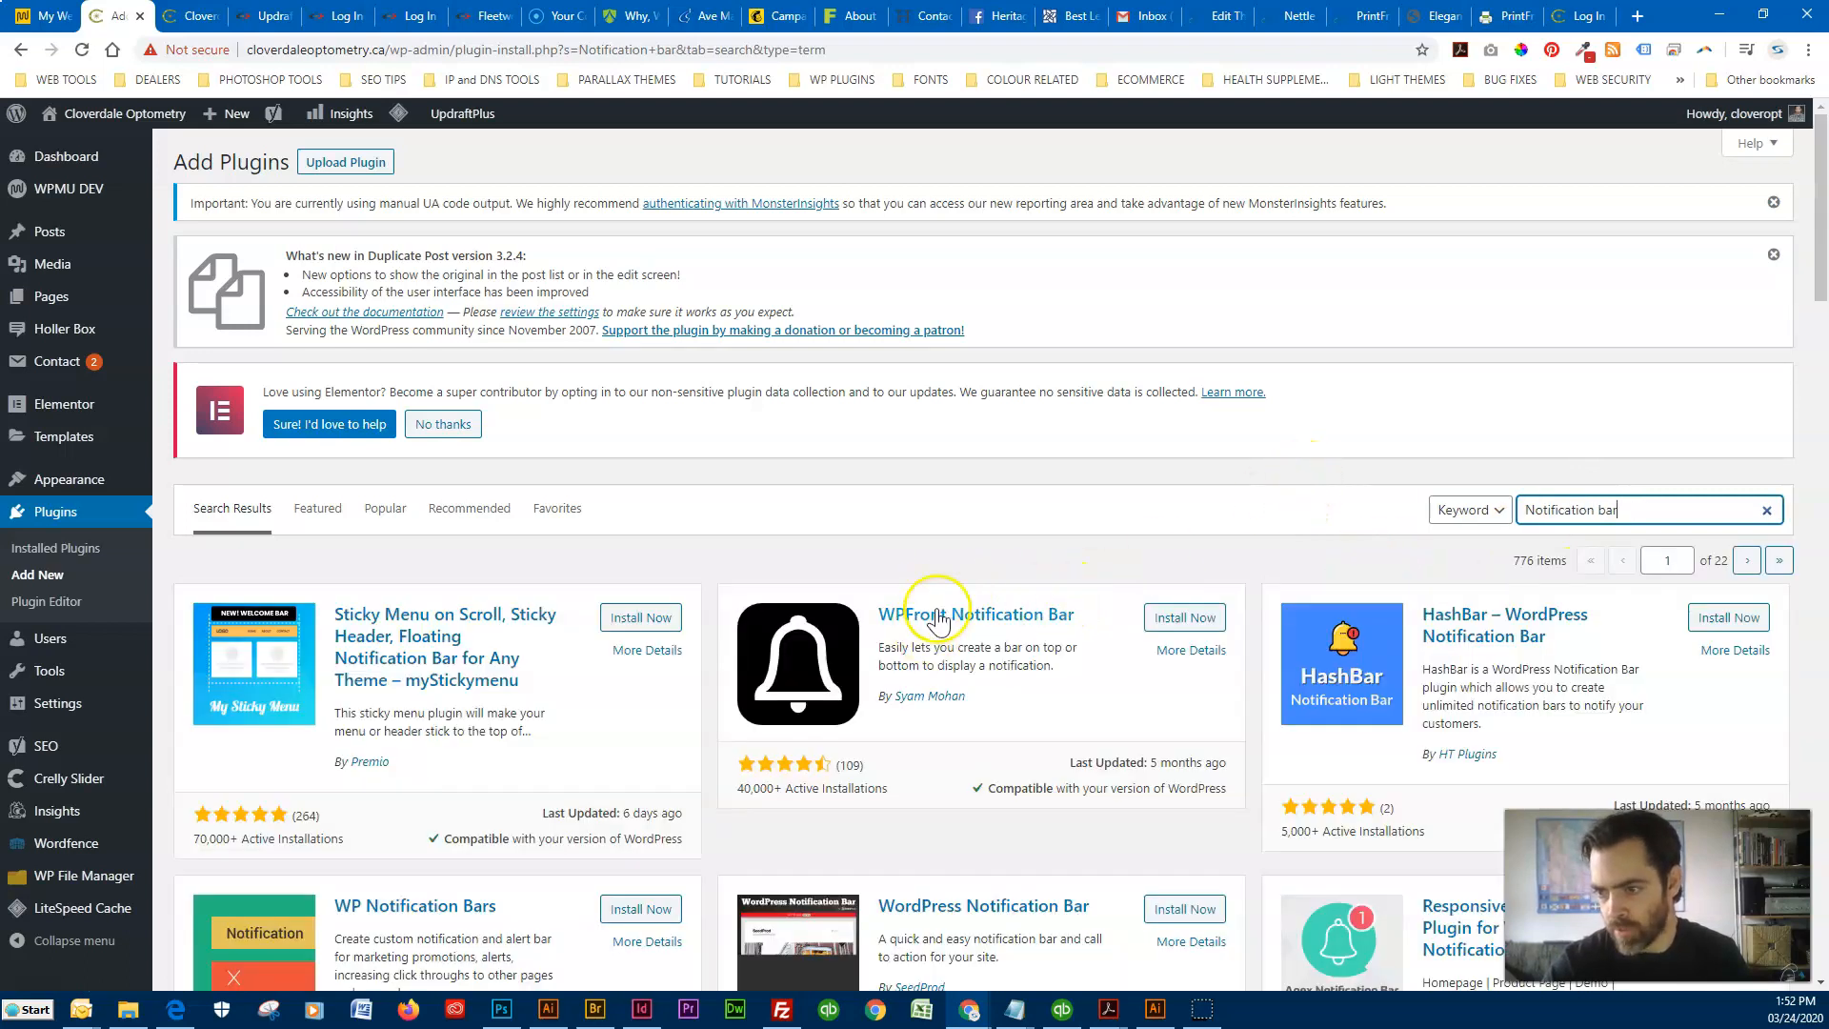
pyautogui.click(1168, 618)
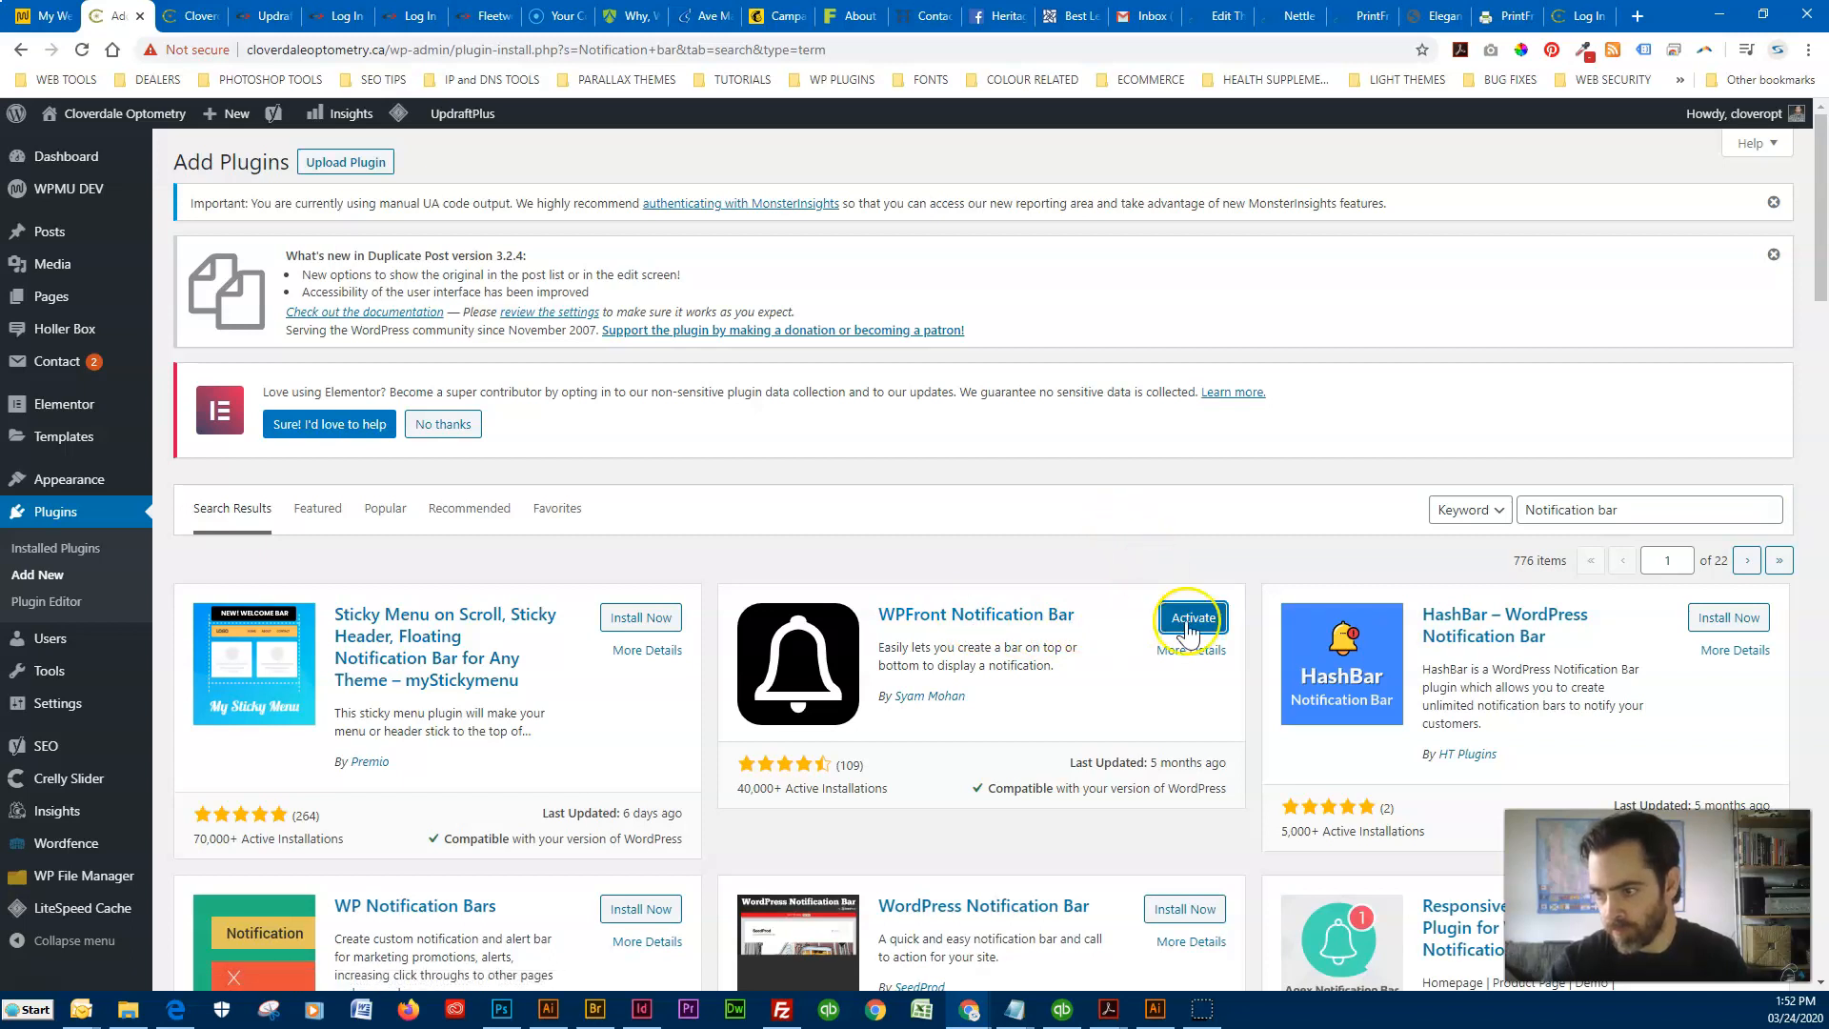
pyautogui.click(1190, 619)
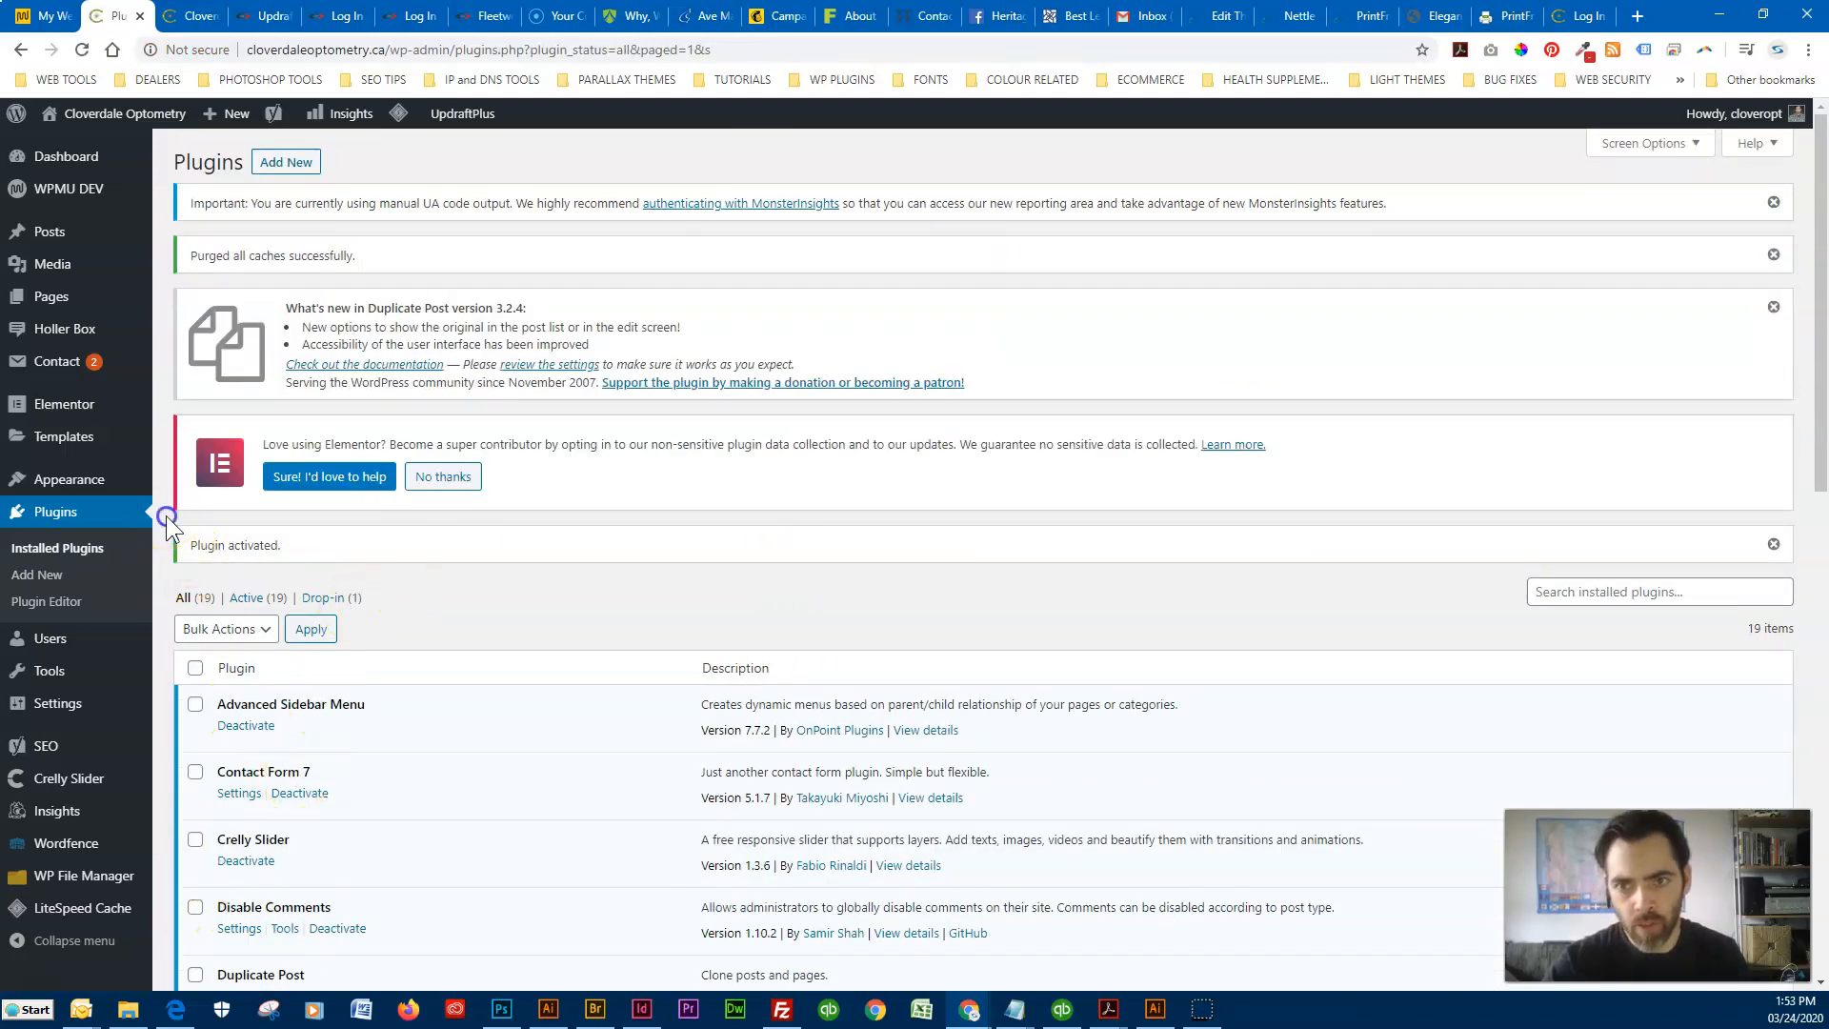
# In the list of Holler Box boxes, try the IMPORTANT ANNOUNCEMENT box's active switch and open that box for editing.
pyautogui.moveTo(61, 335)
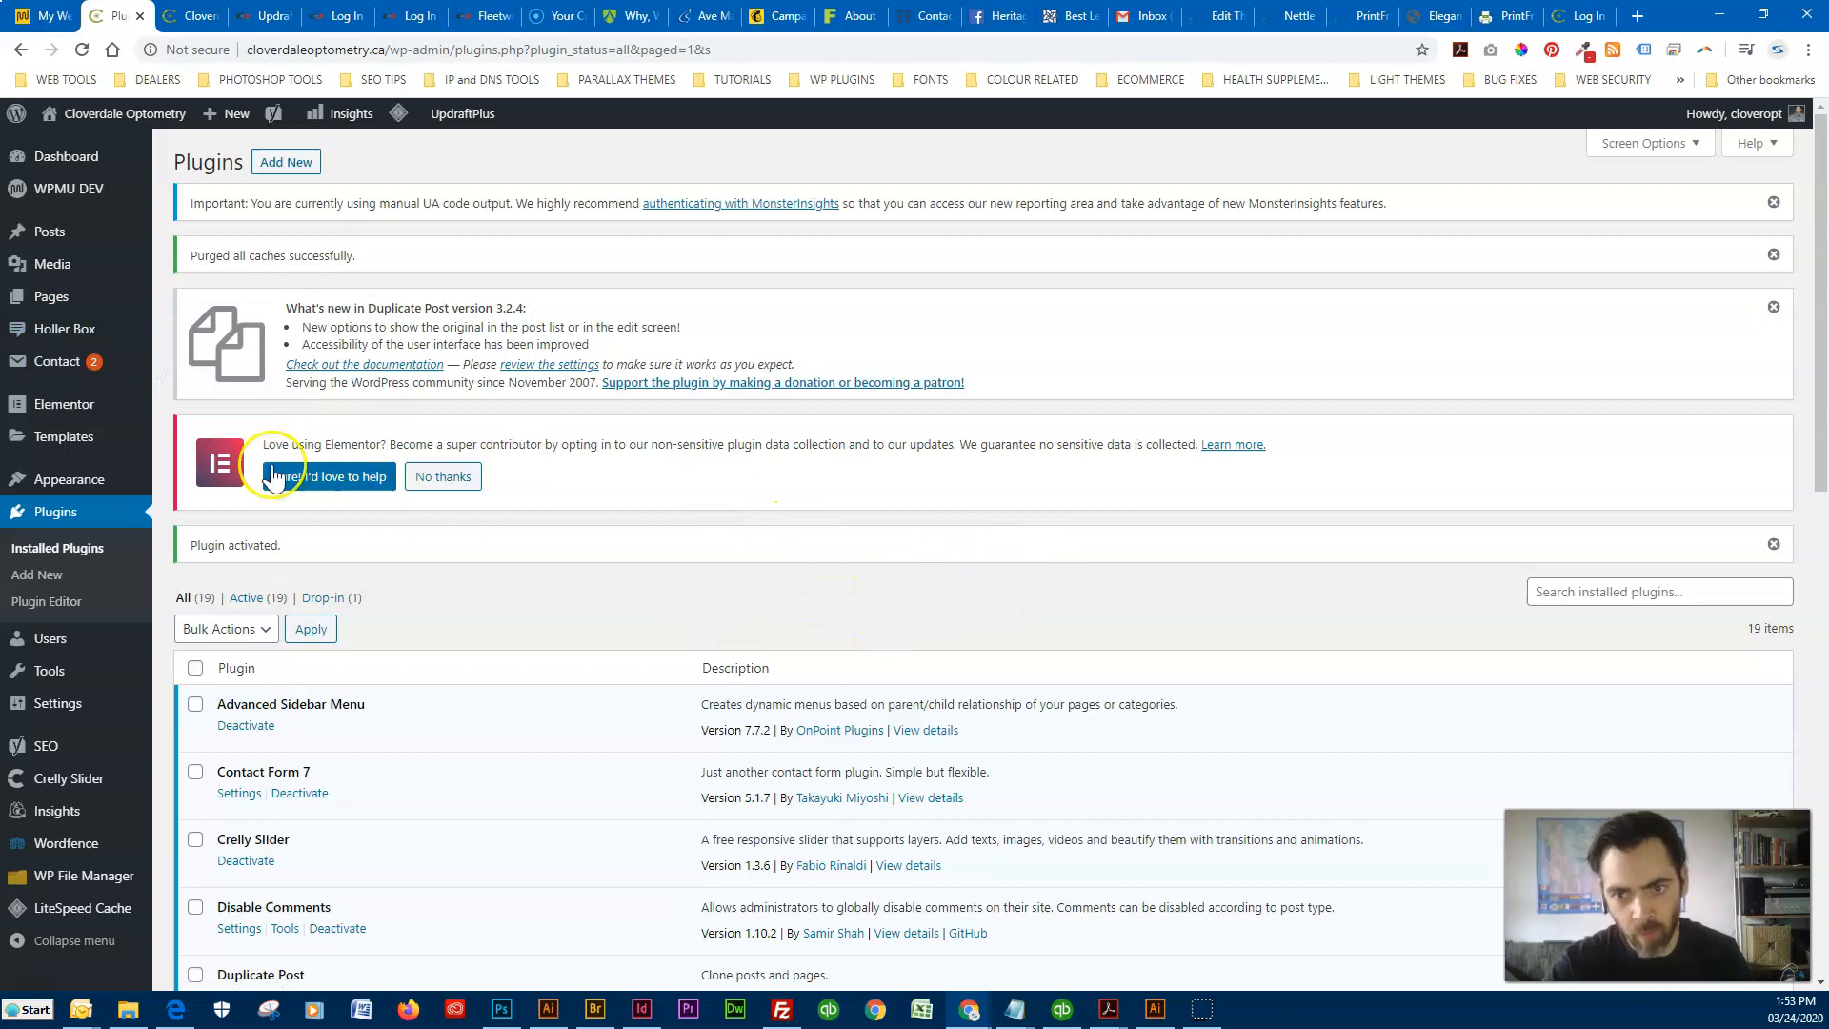
pyautogui.moveTo(115, 370)
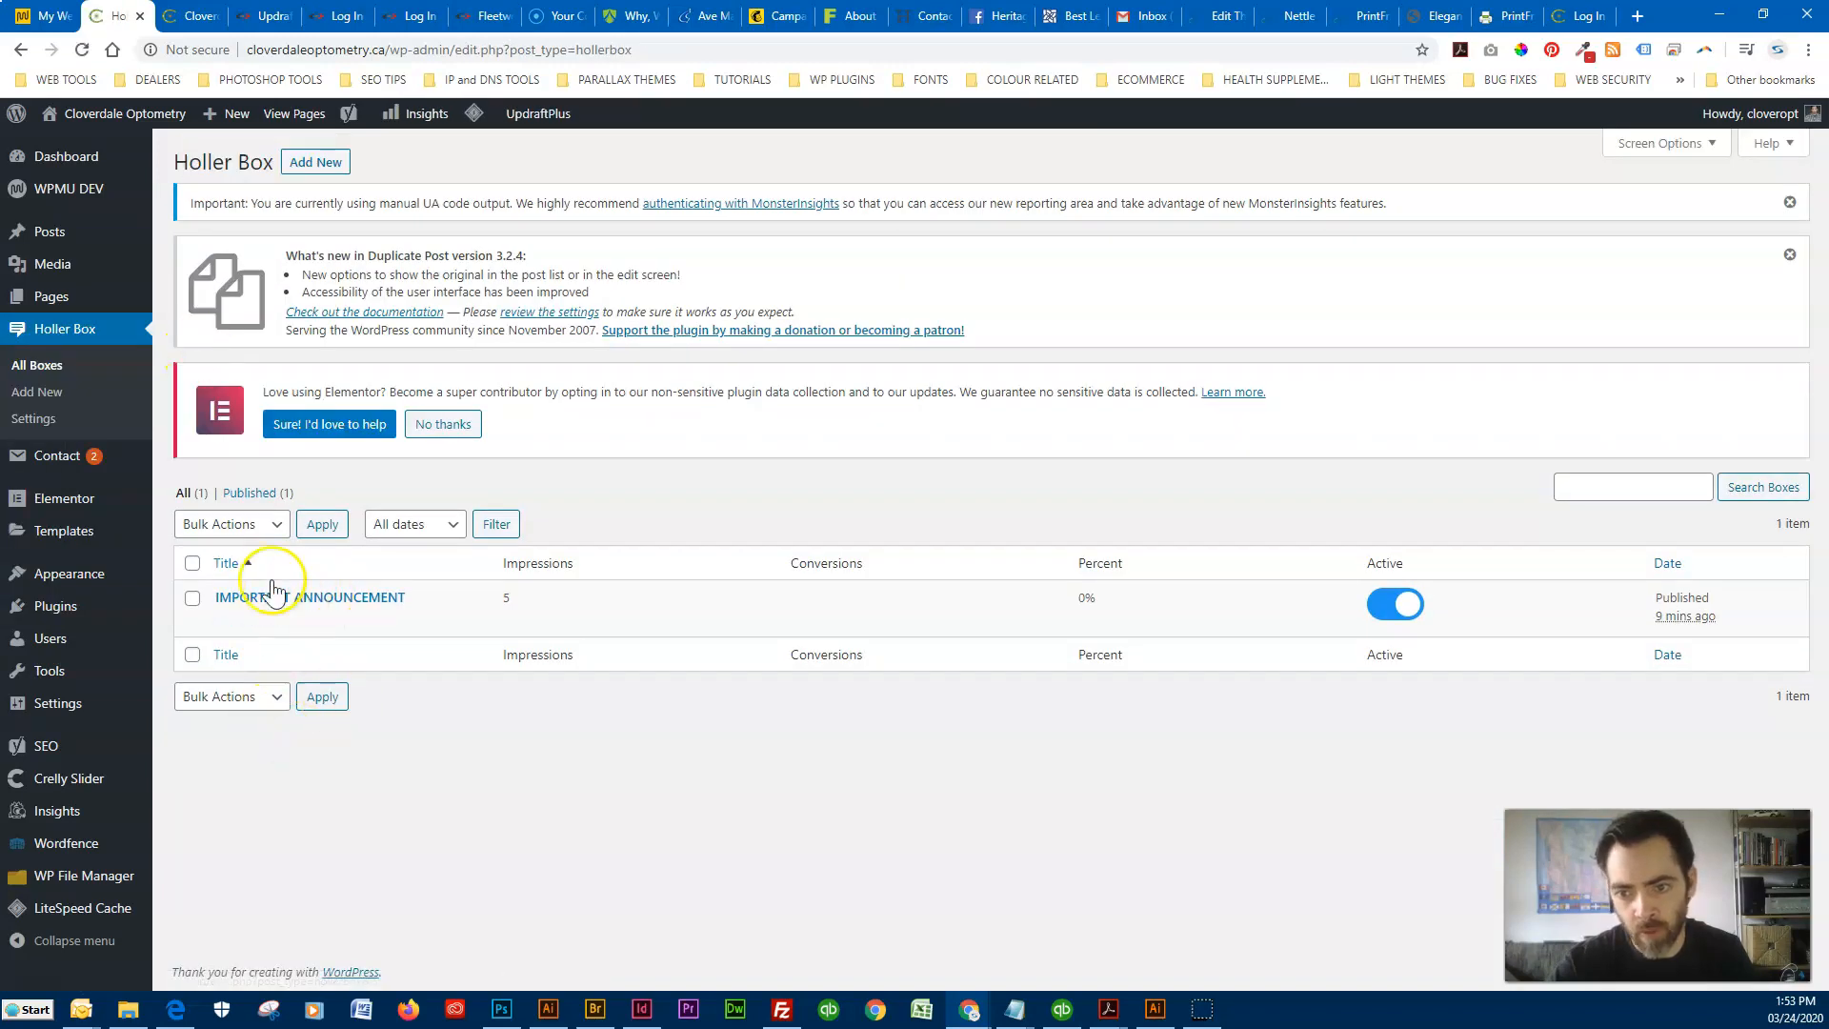
pyautogui.moveTo(285, 613)
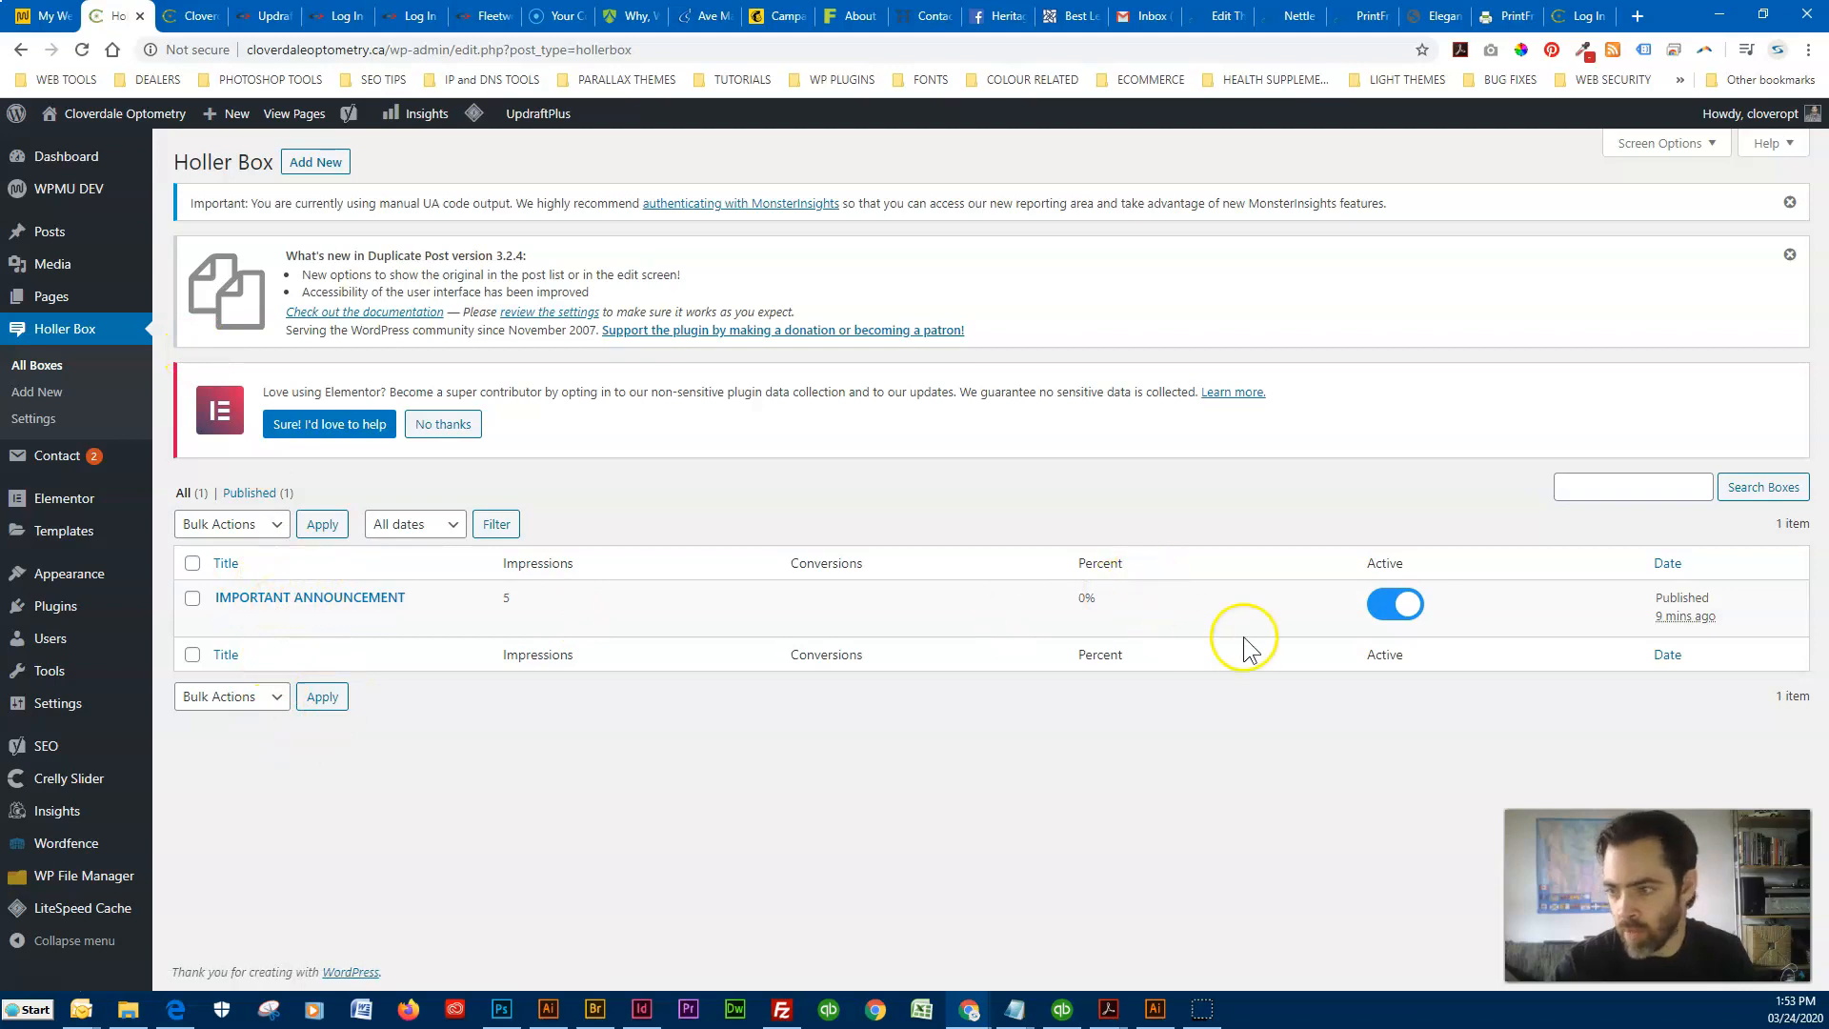
pyautogui.click(1389, 607)
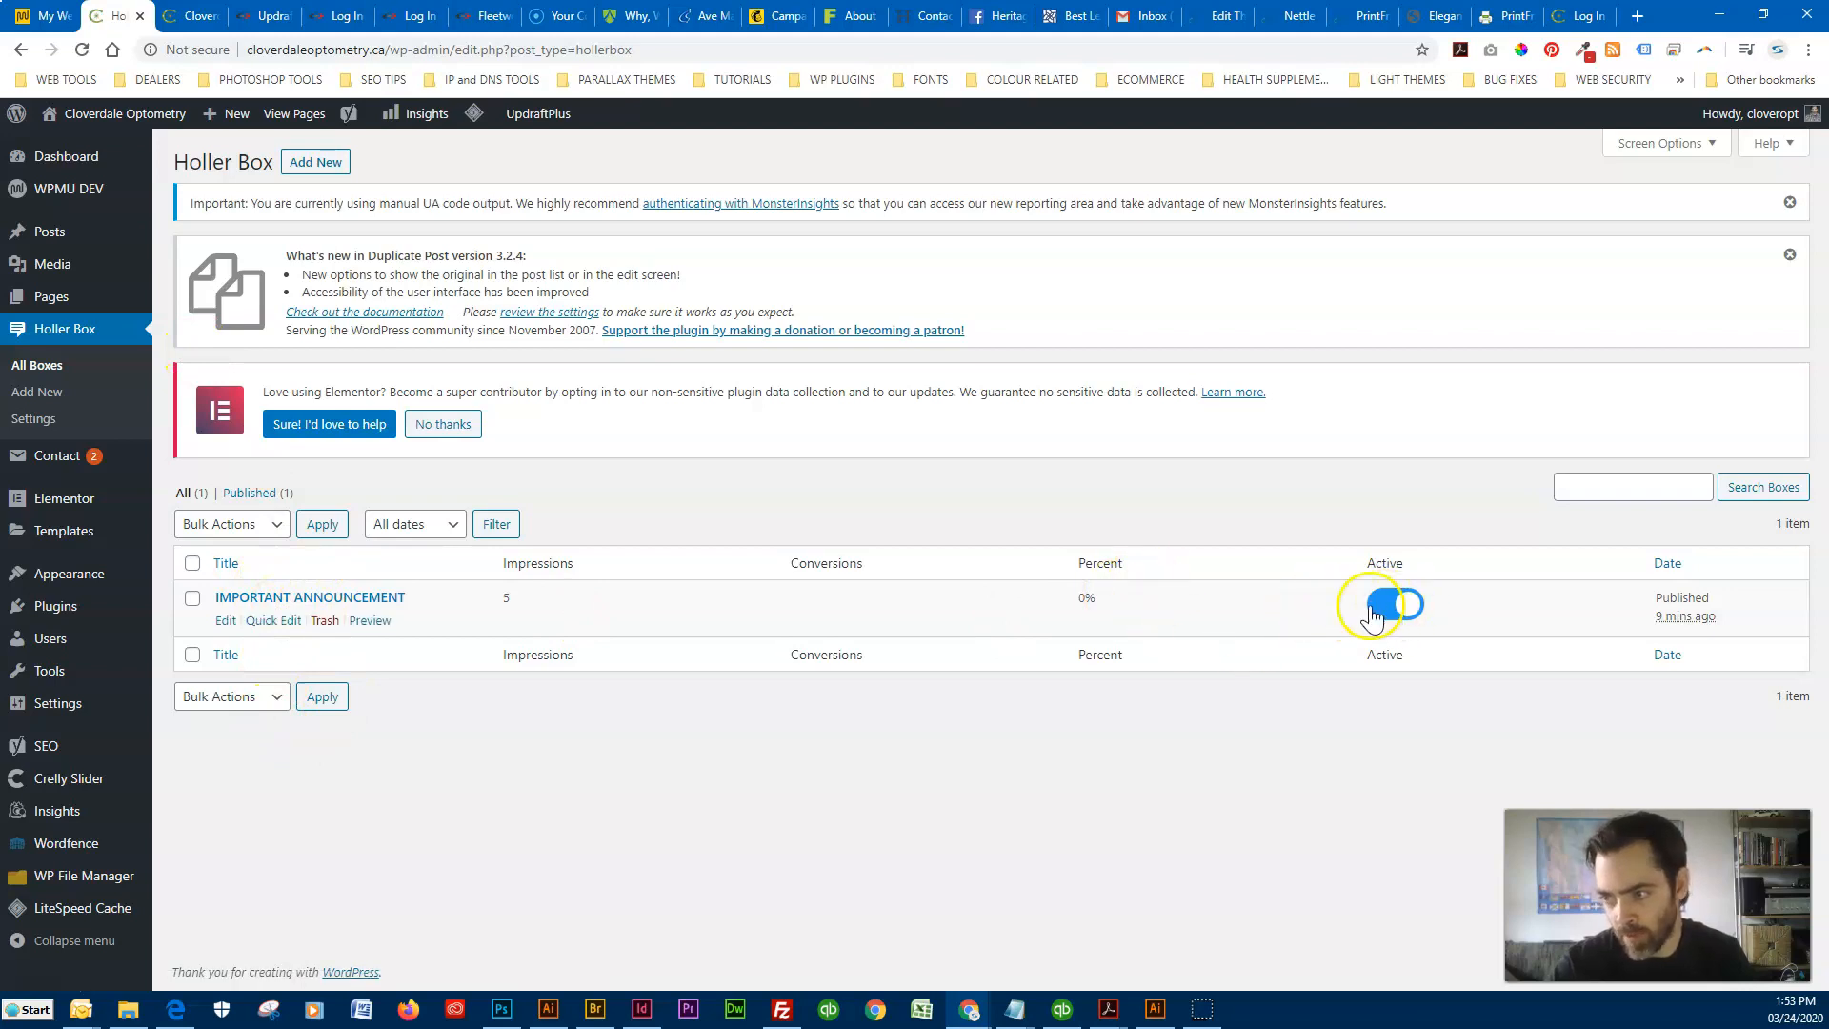
pyautogui.click(1393, 604)
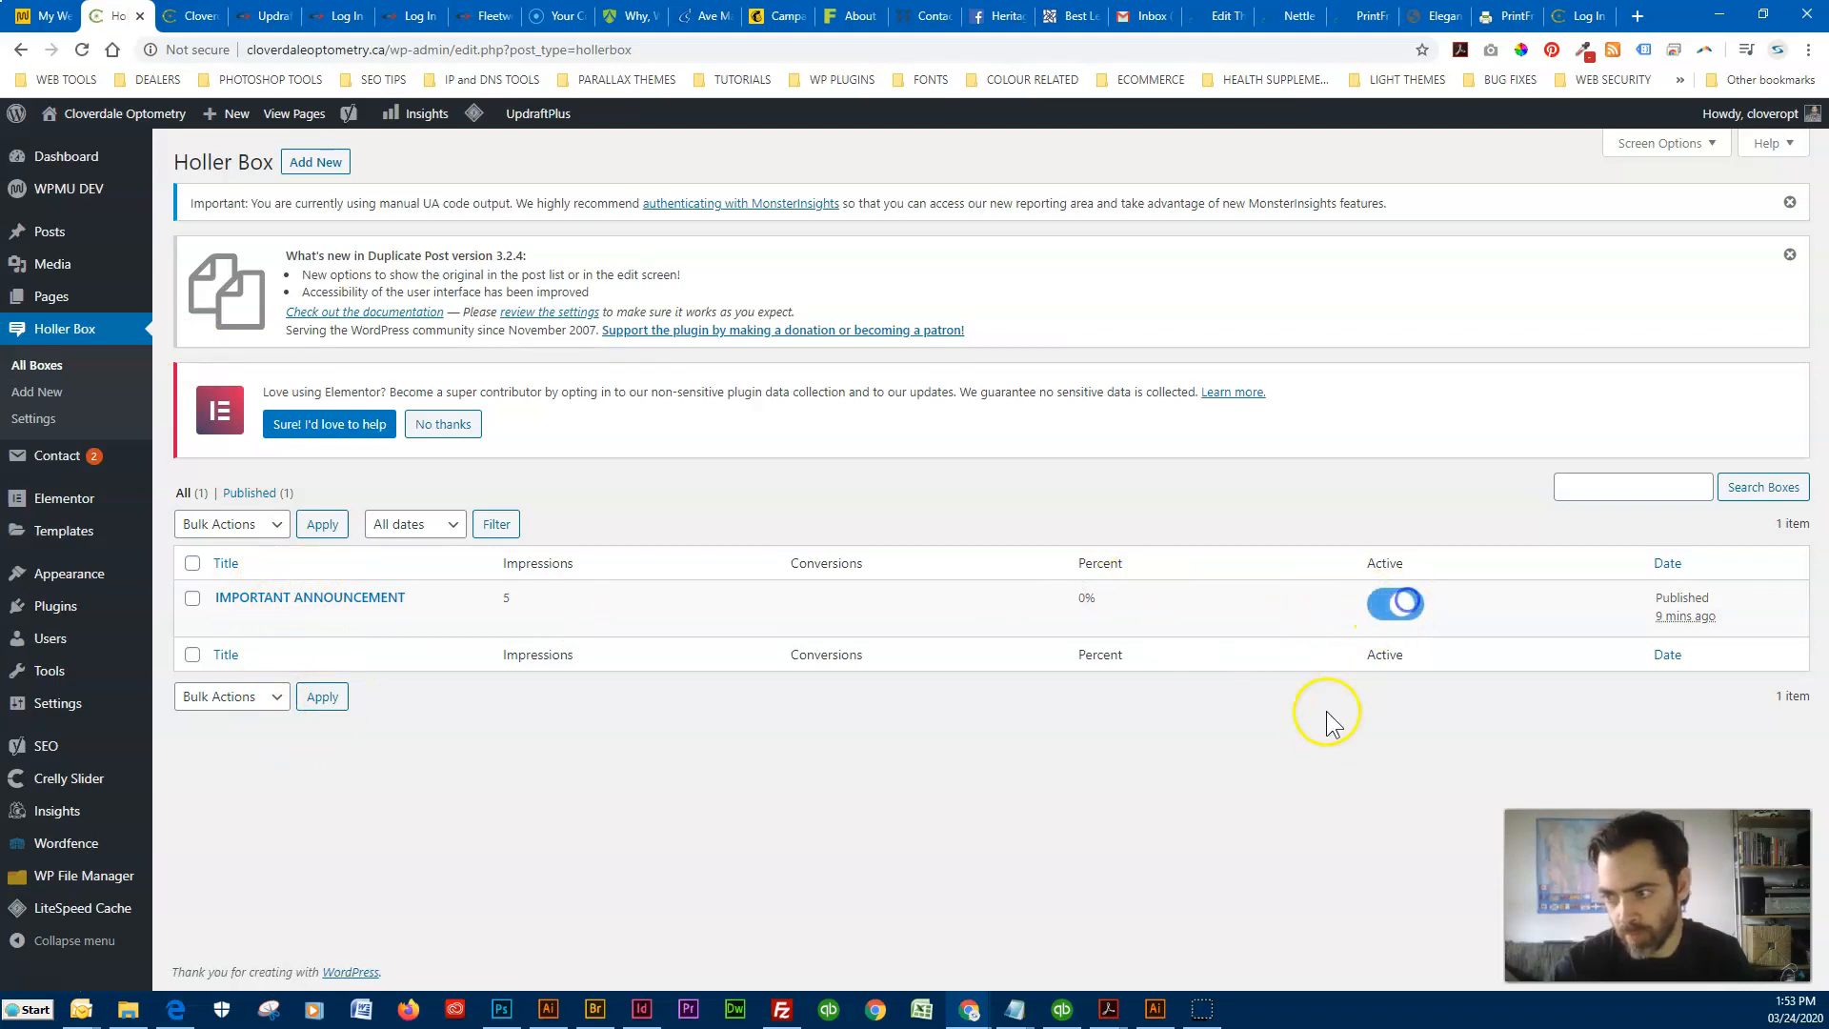
pyautogui.click(276, 598)
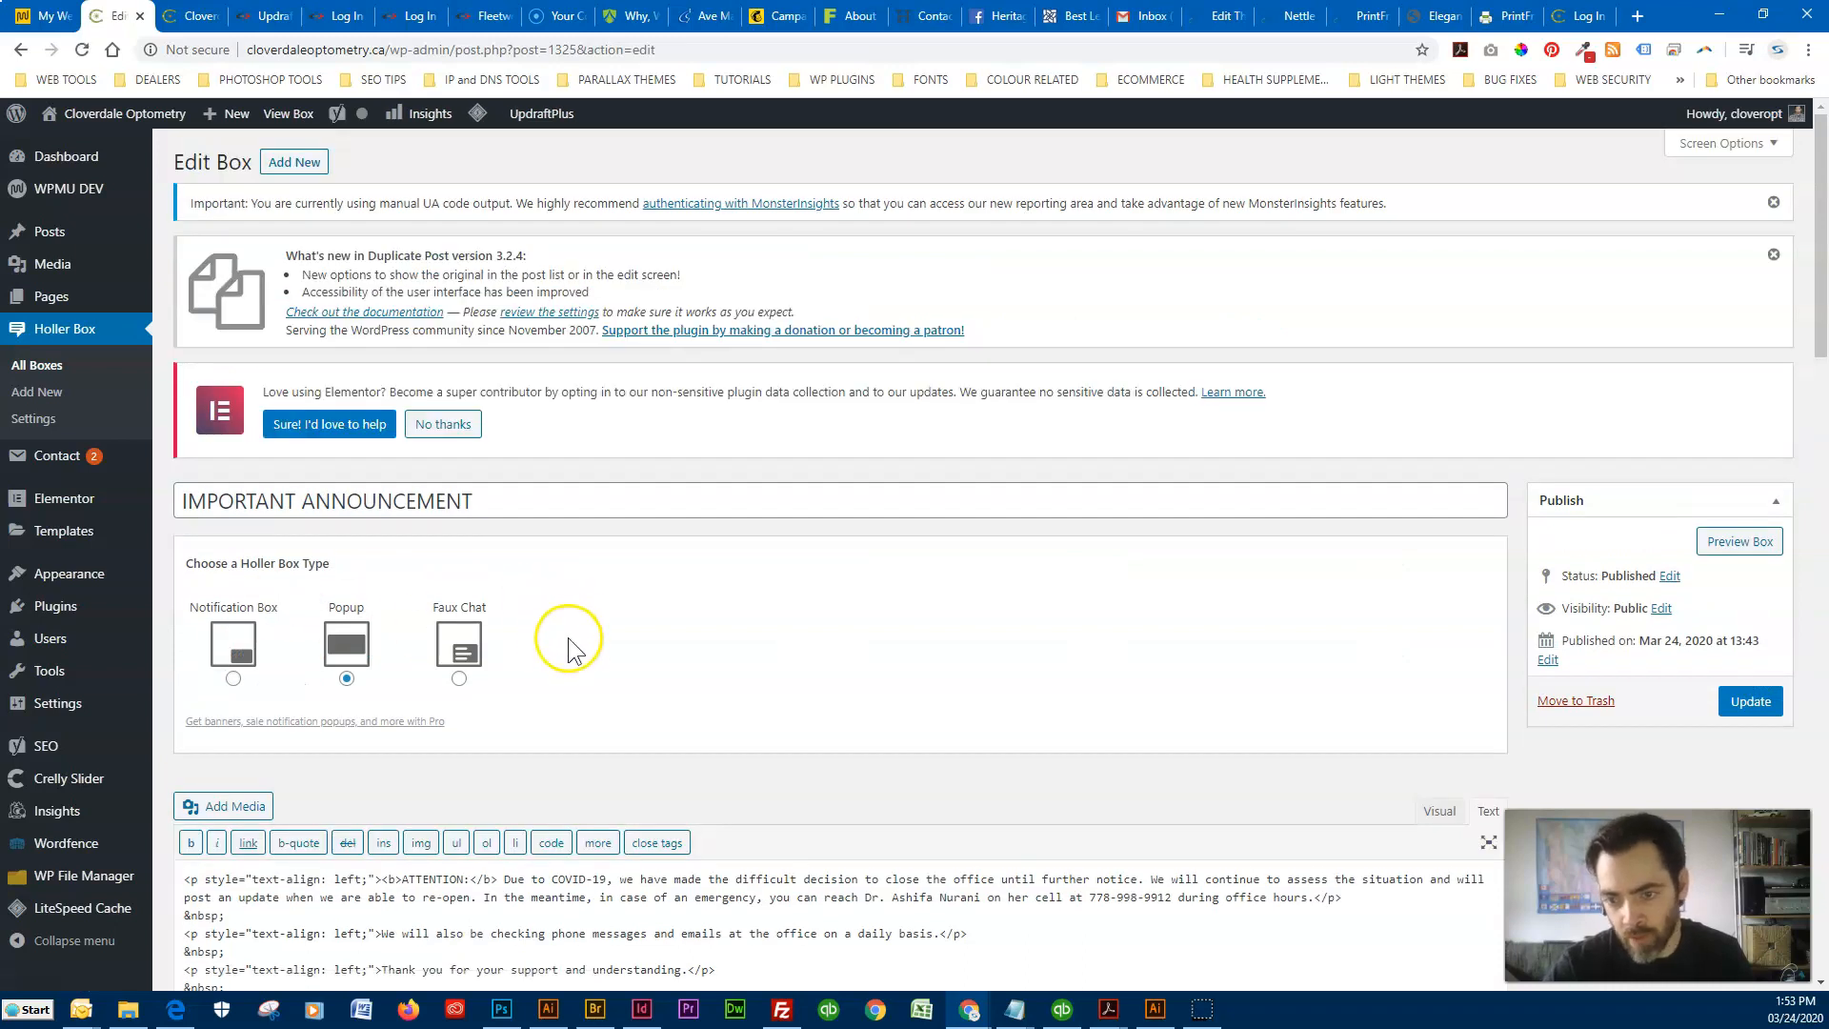
# Look over the box's type and message, and compare them with the live popup on the reloaded homepage.
pyautogui.scroll(-2, 564, 645)
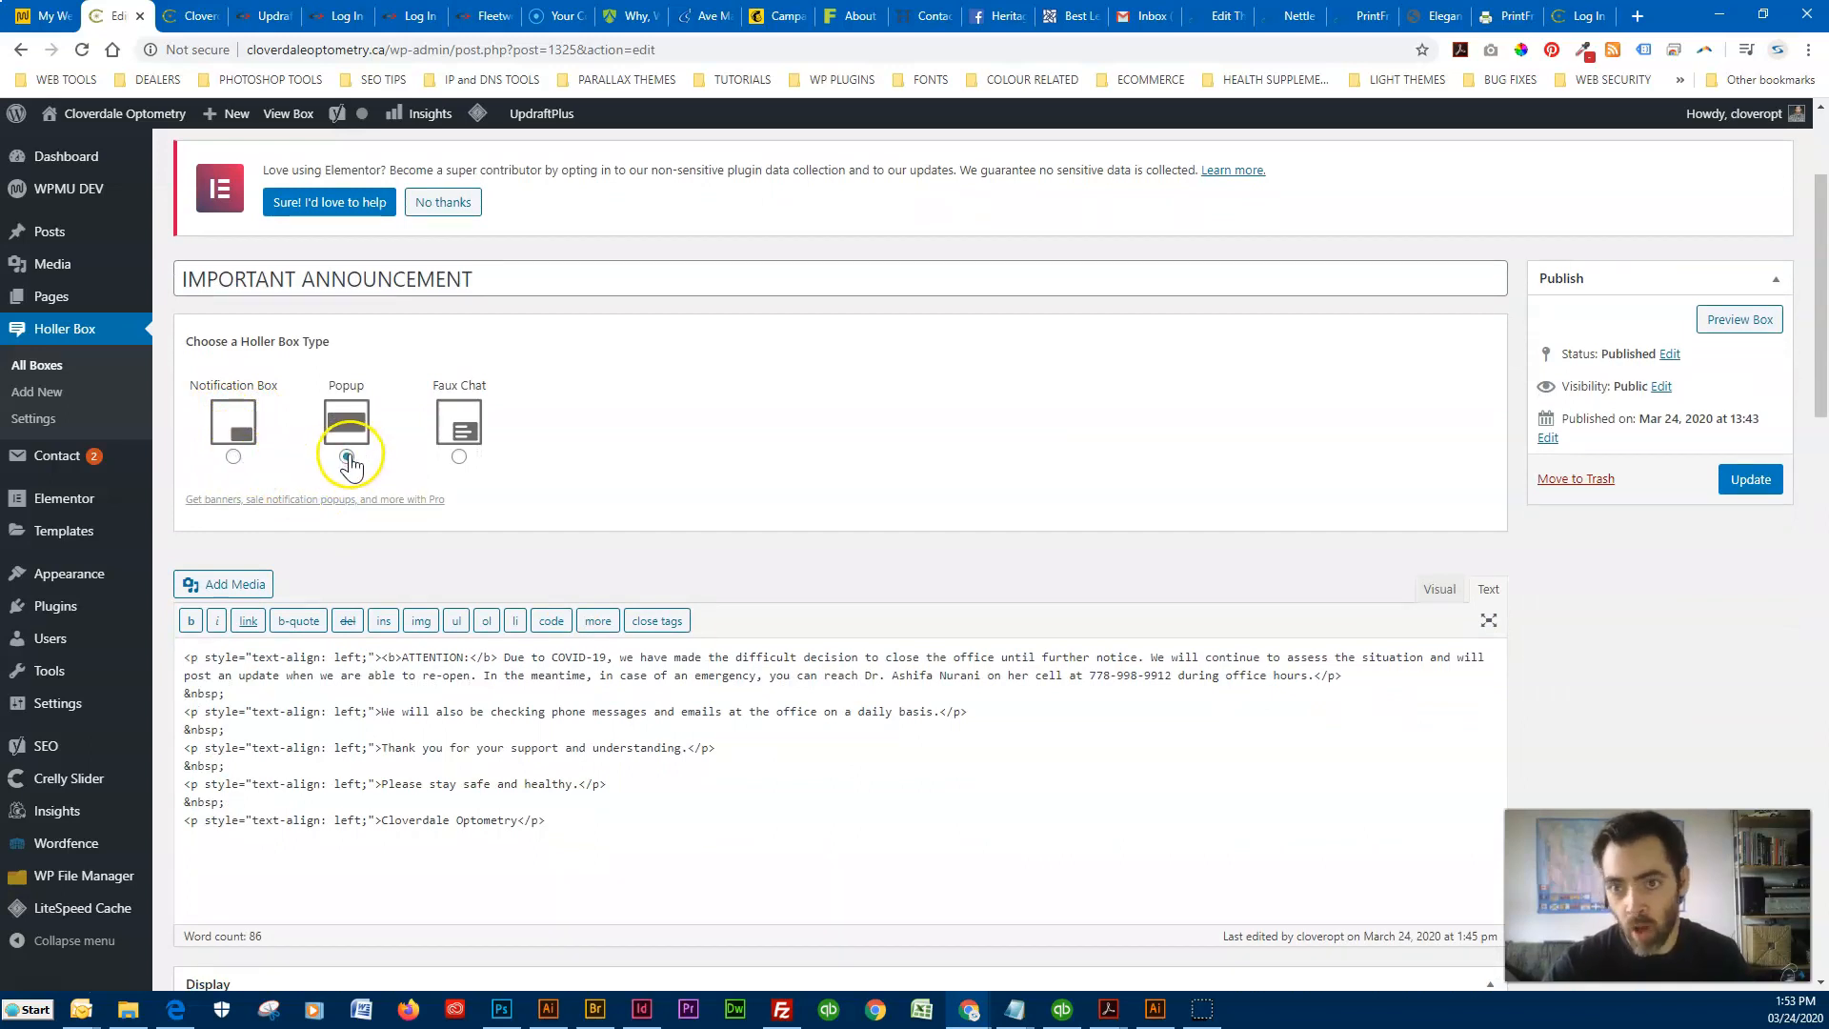
pyautogui.click(193, 16)
pyautogui.press('F5')
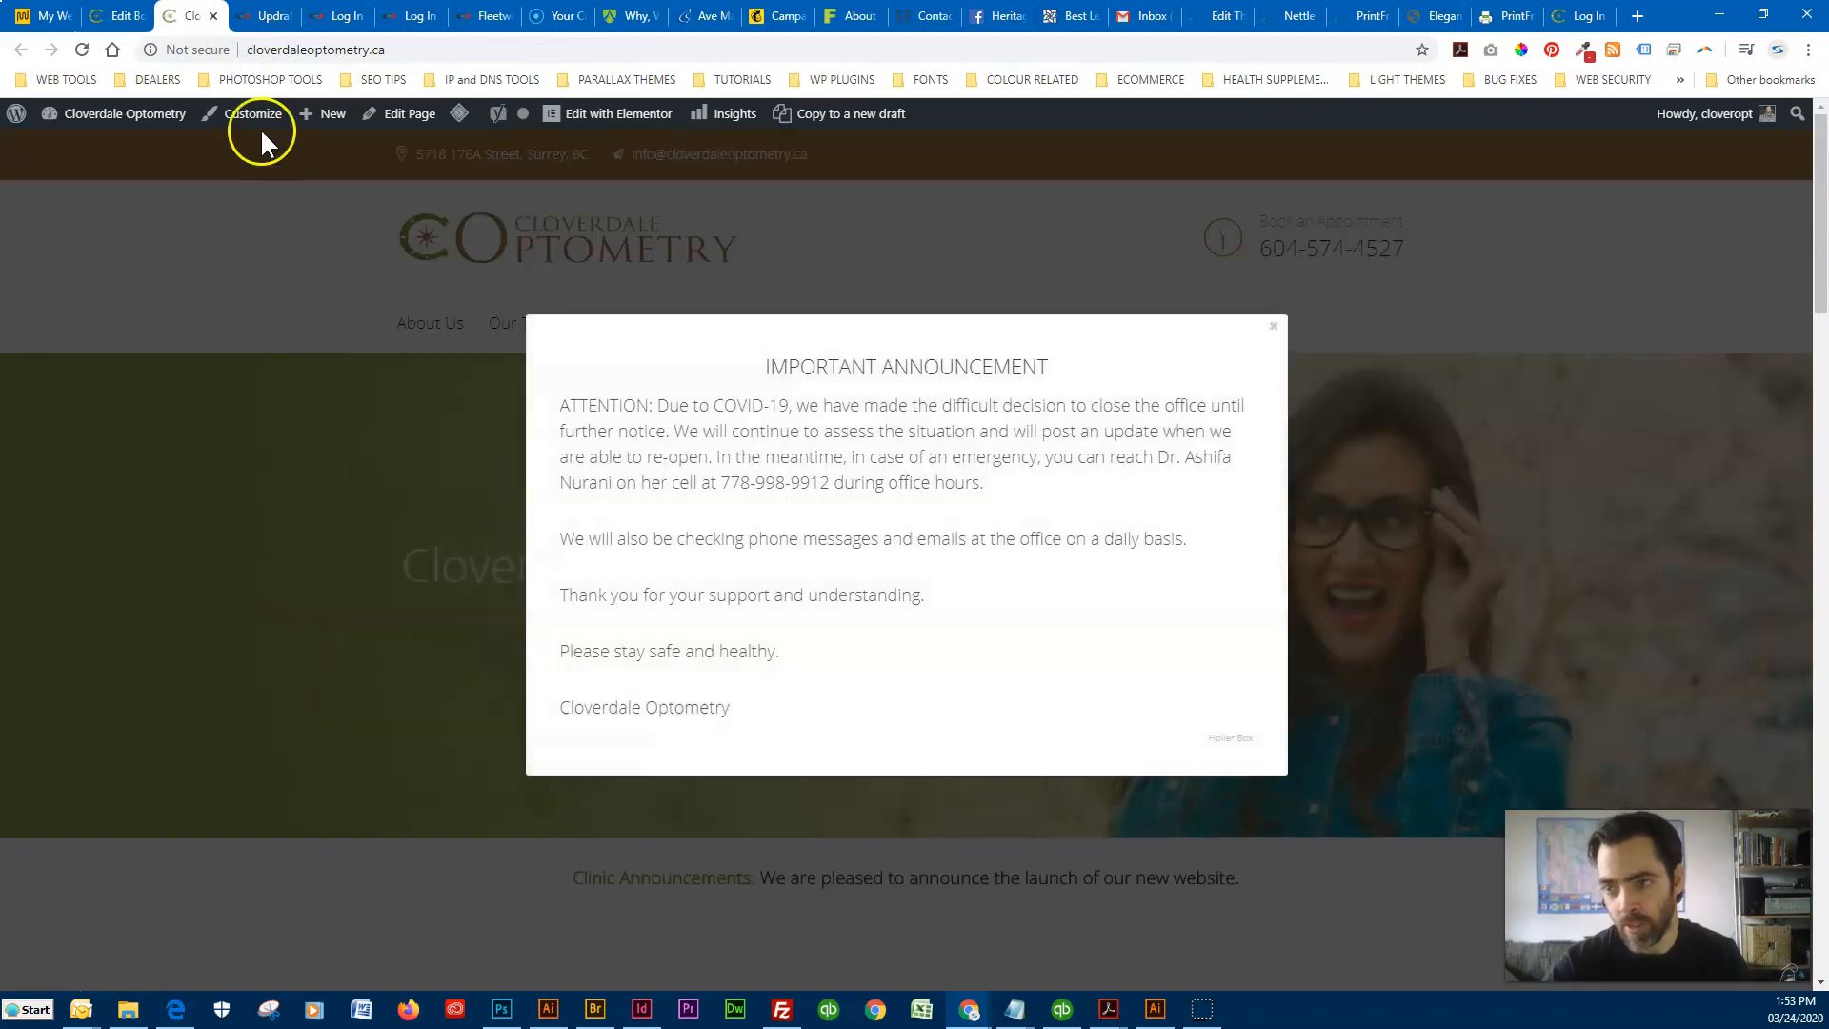
pyautogui.click(112, 15)
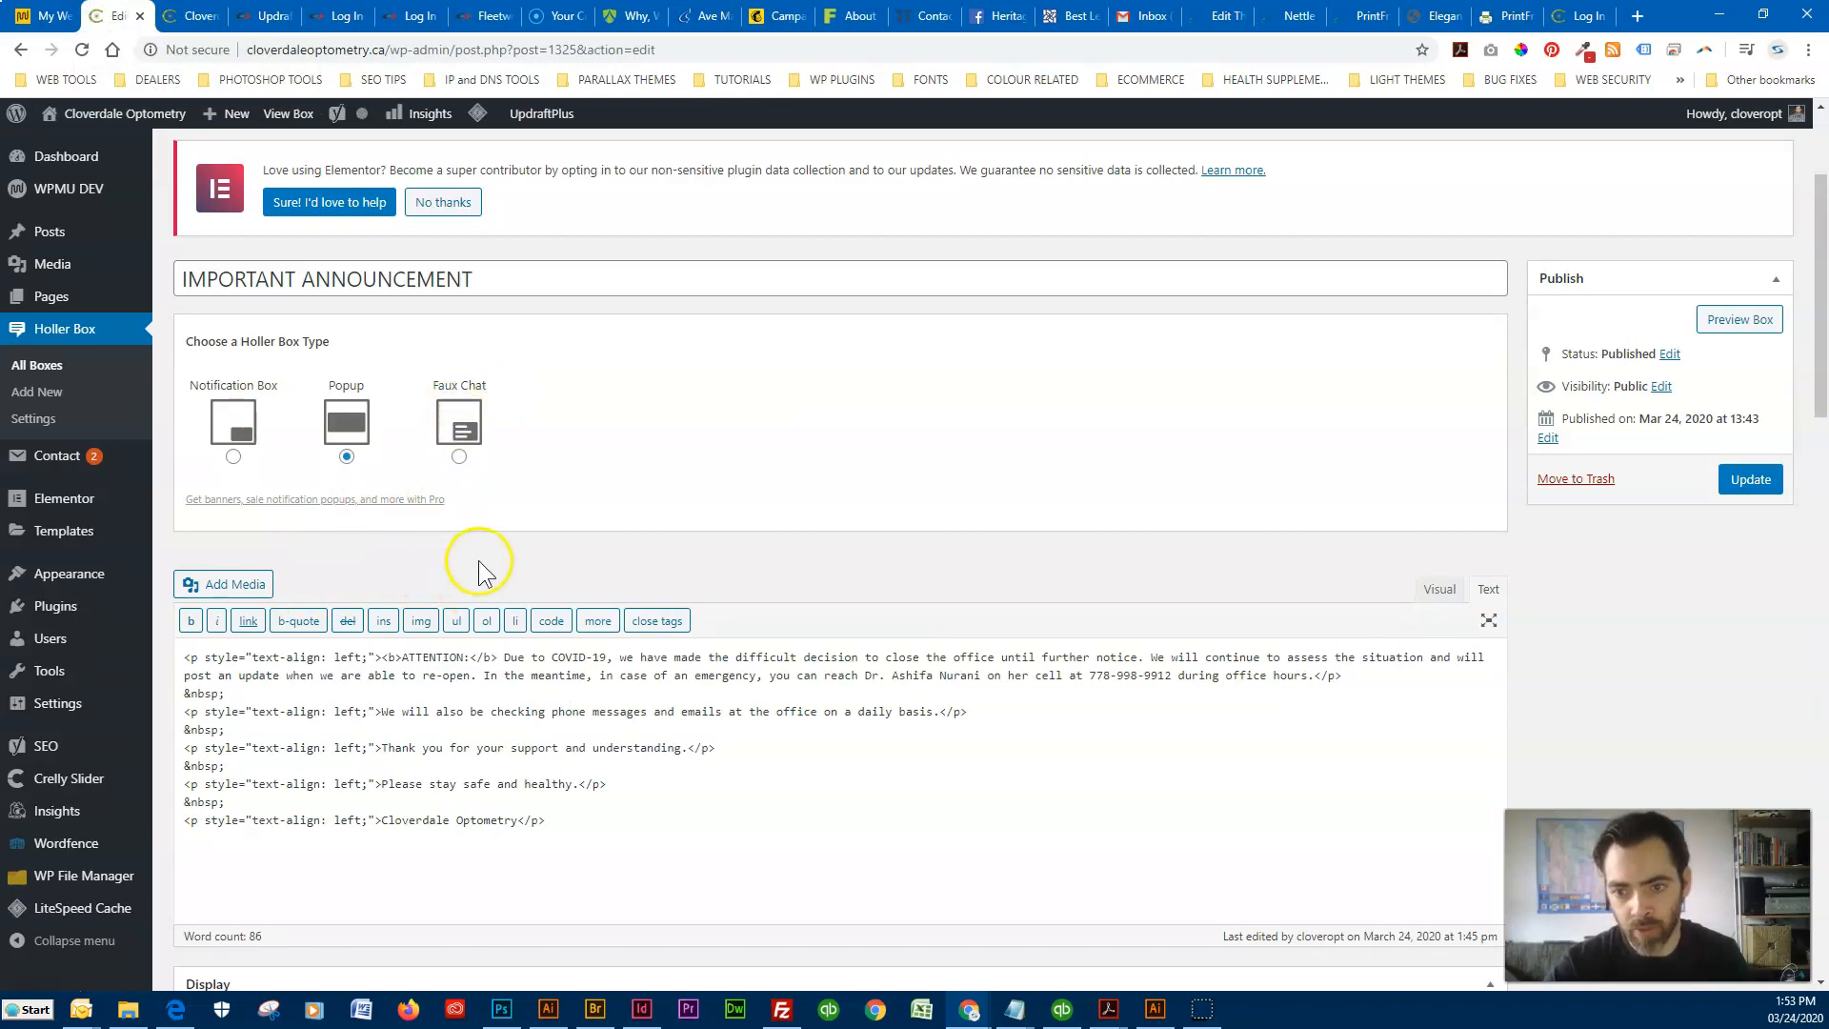
# Show the announcement message in the visual editor and examine its template, popup options and advanced settings.
pyautogui.click(1439, 591)
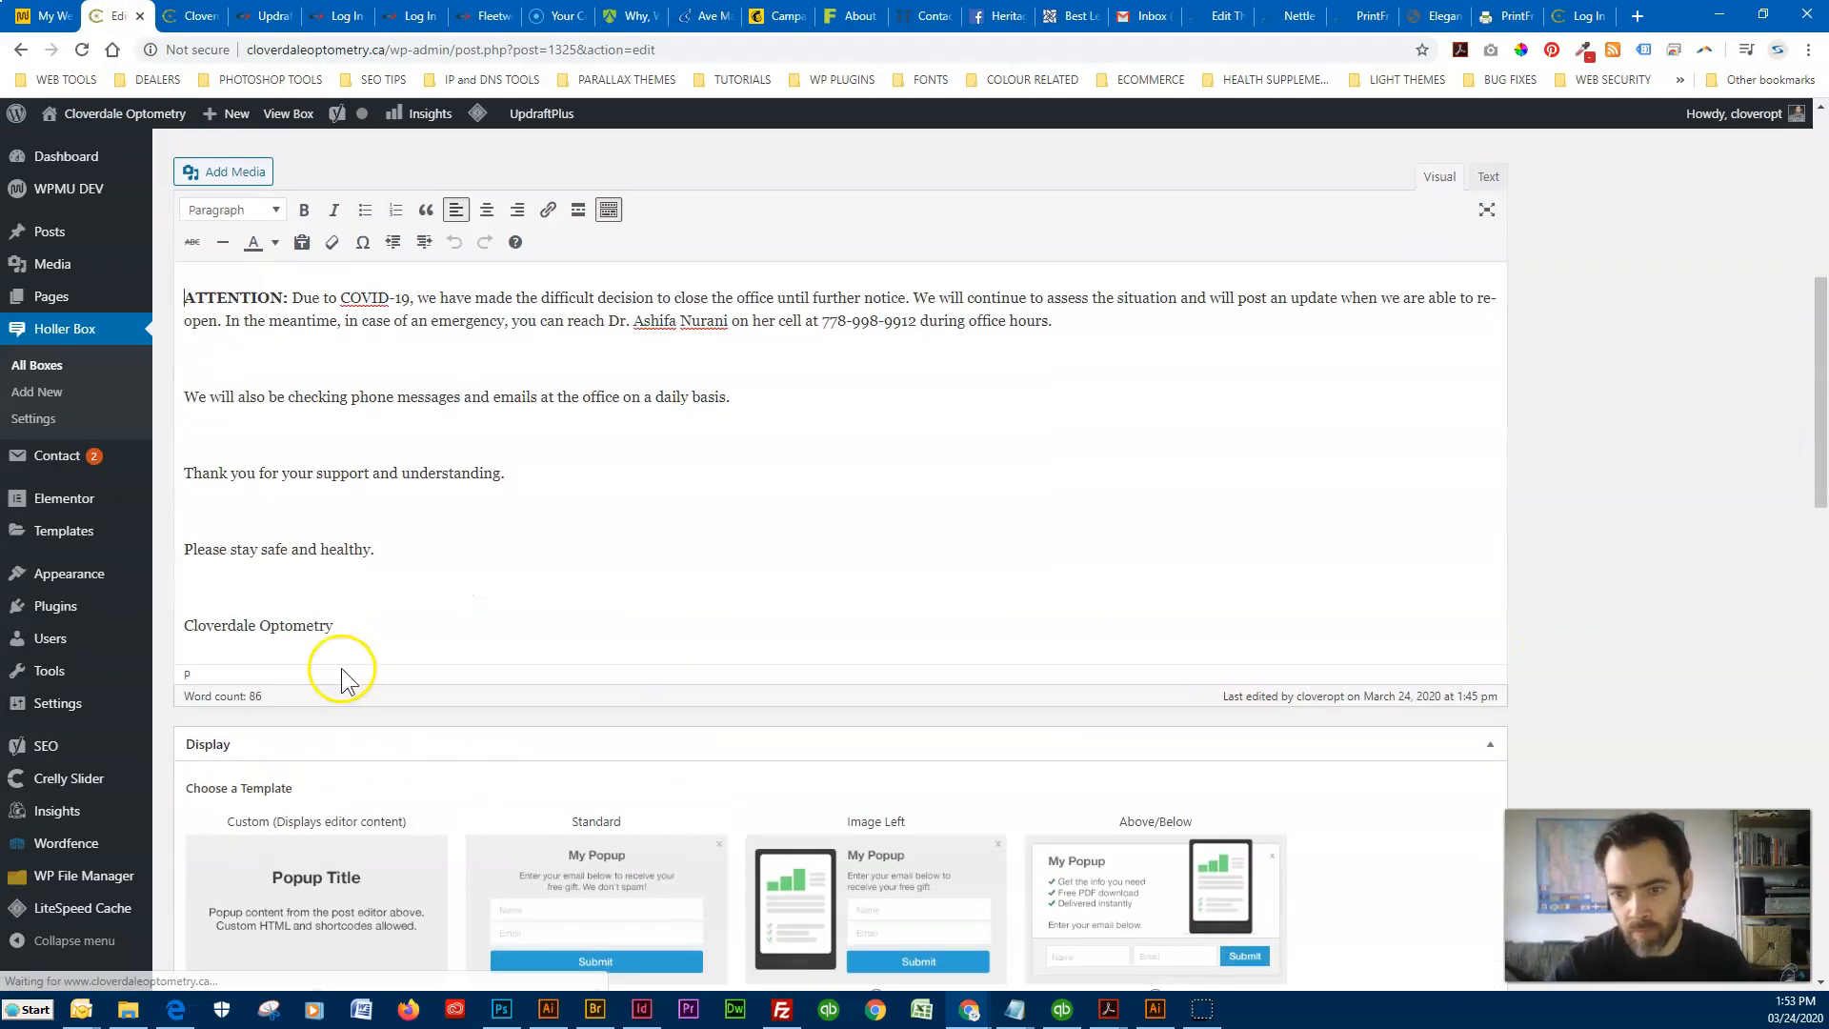
pyautogui.scroll(2, 286, 457)
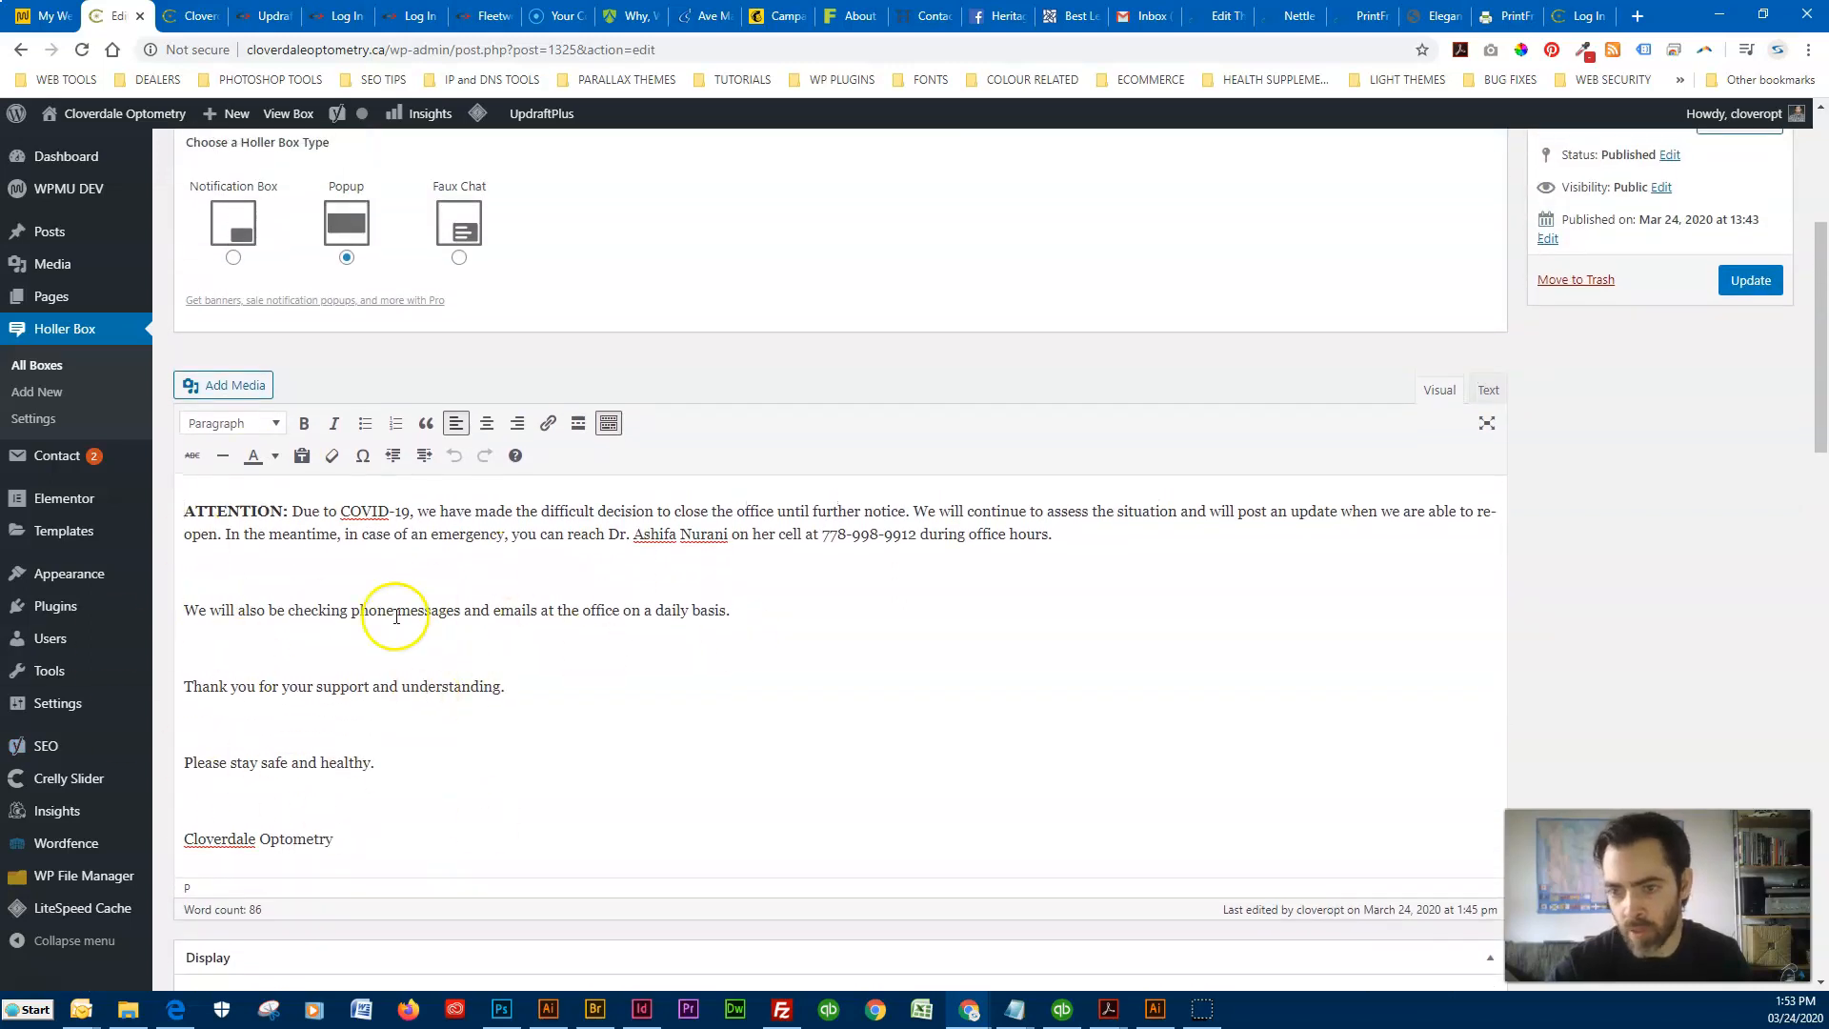
pyautogui.scroll(-4, 408, 717)
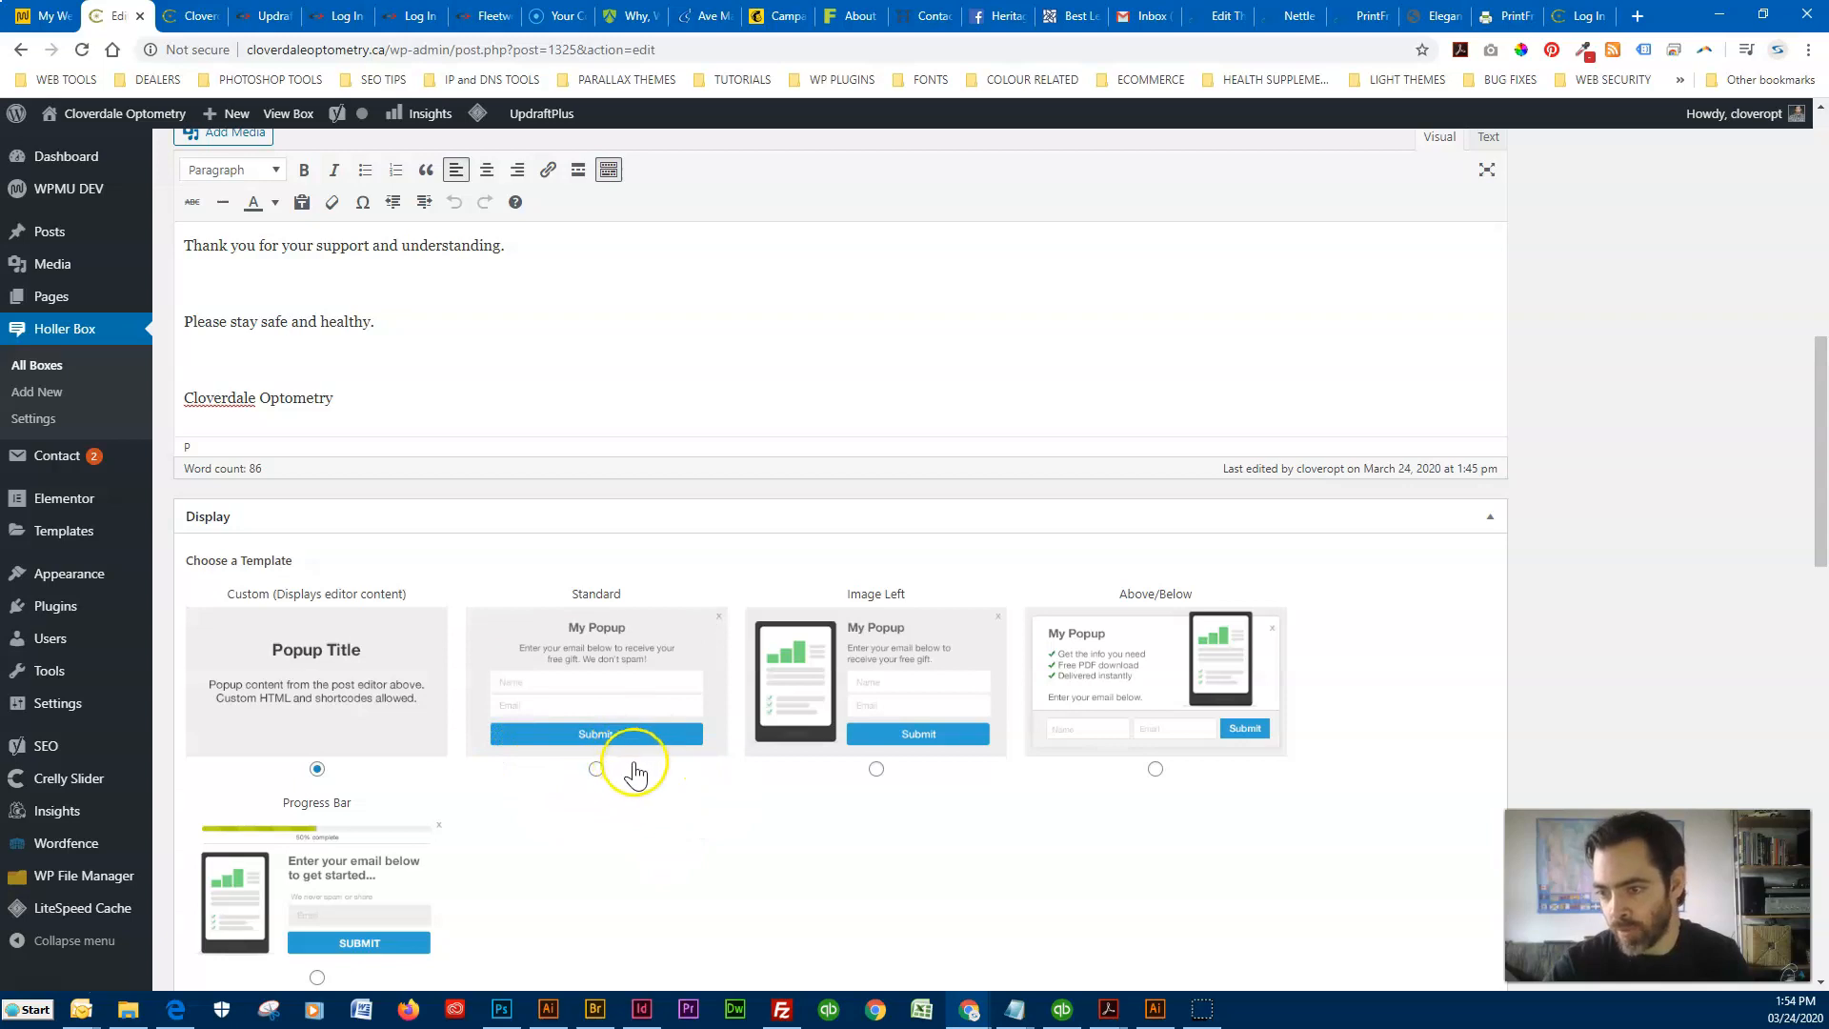
pyautogui.scroll(-4, 861, 705)
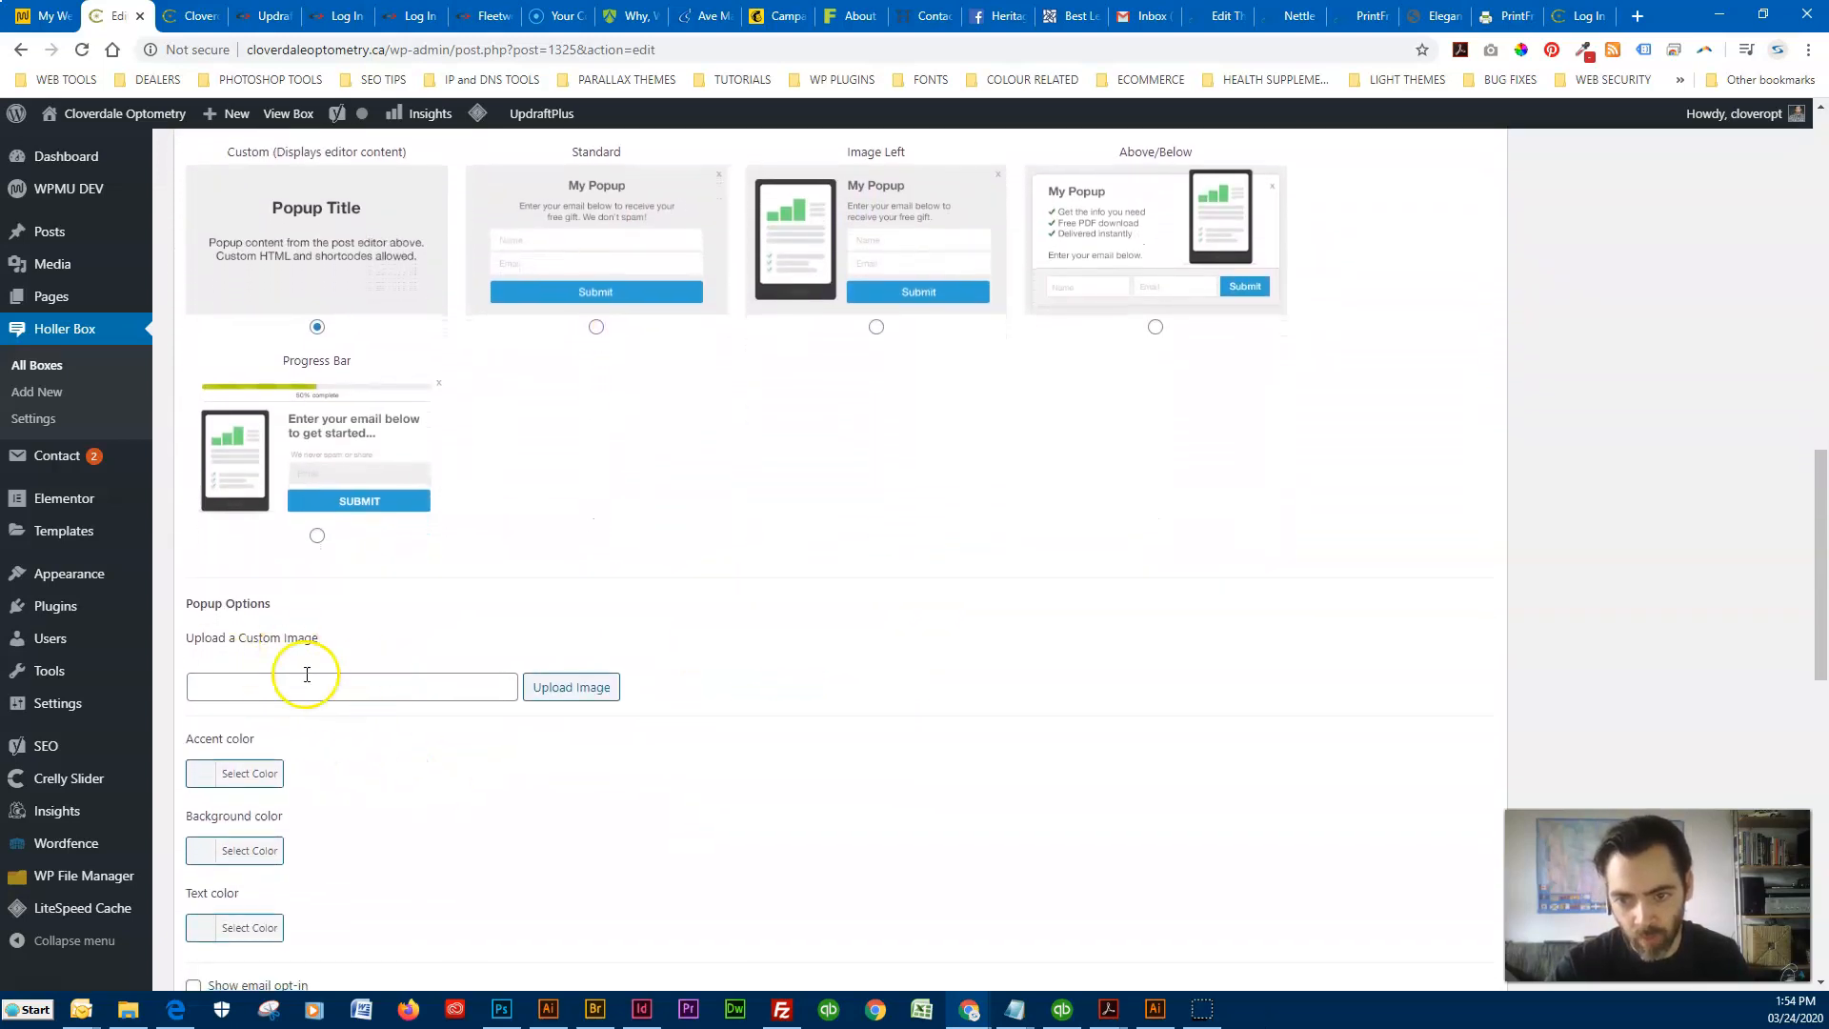
pyautogui.scroll(-1, 362, 705)
pyautogui.scroll(-4, 396, 751)
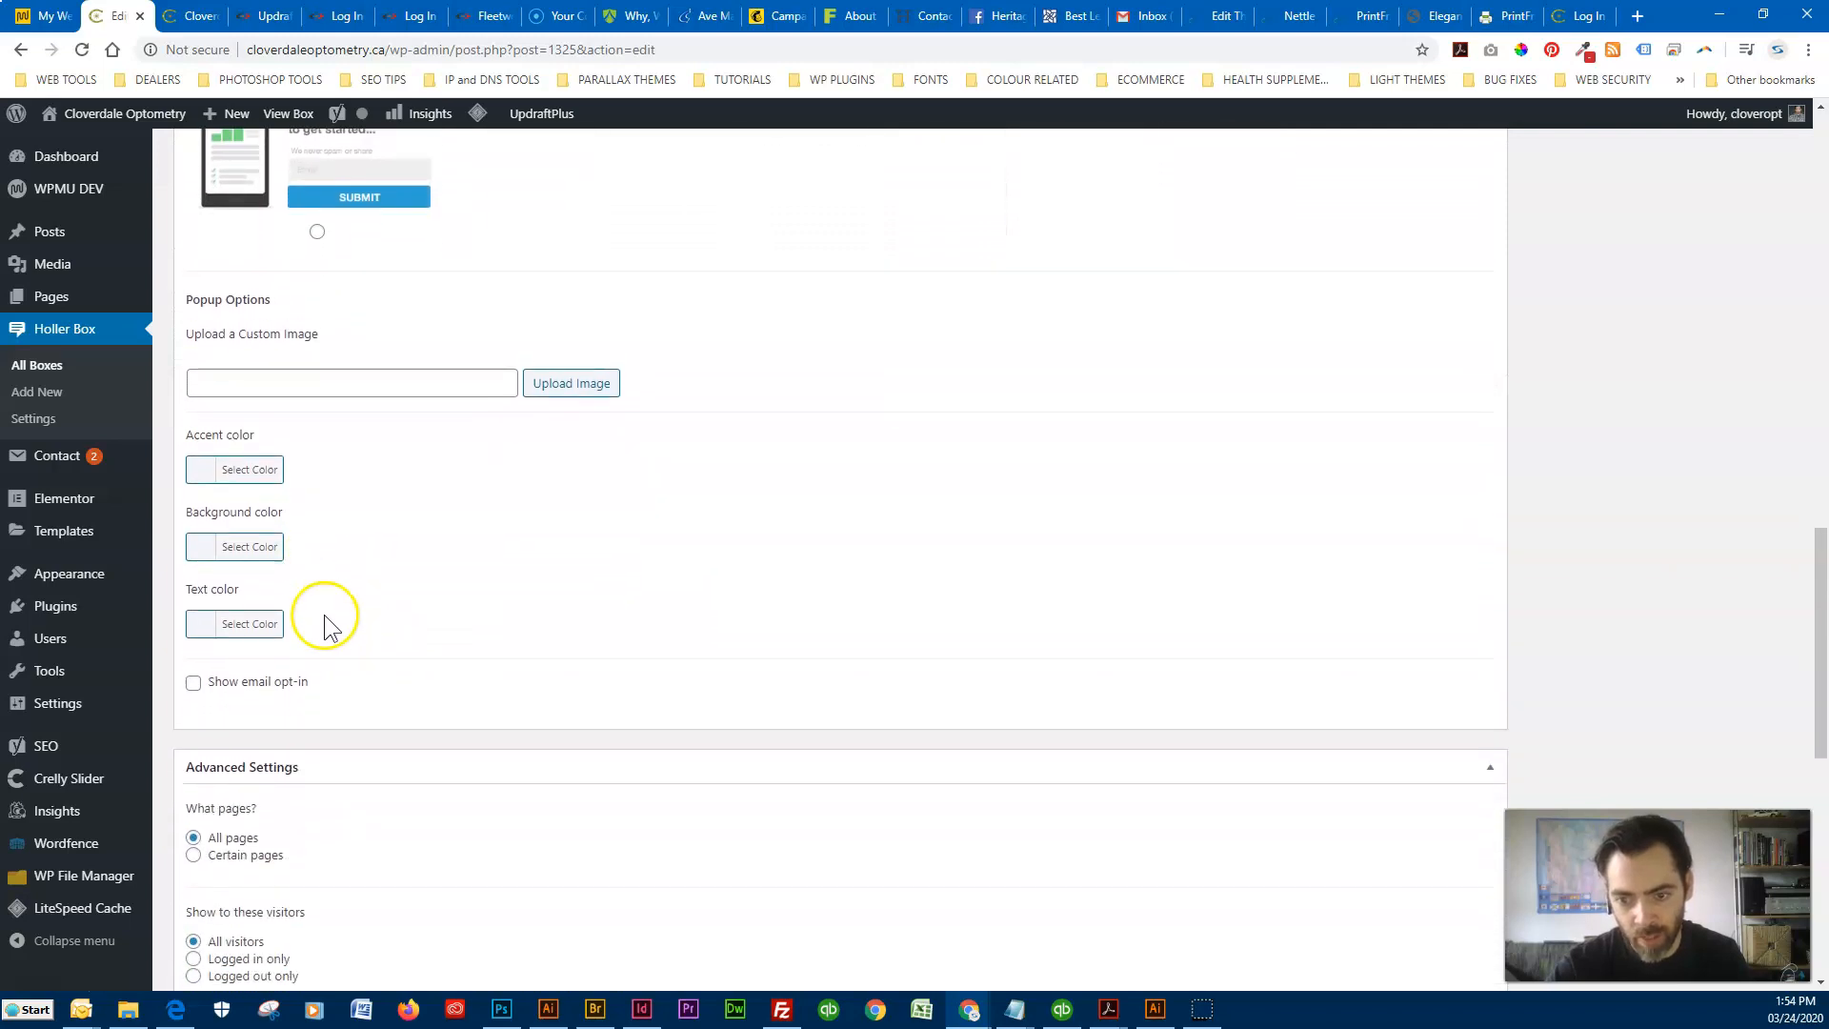
pyautogui.scroll(-1, 374, 703)
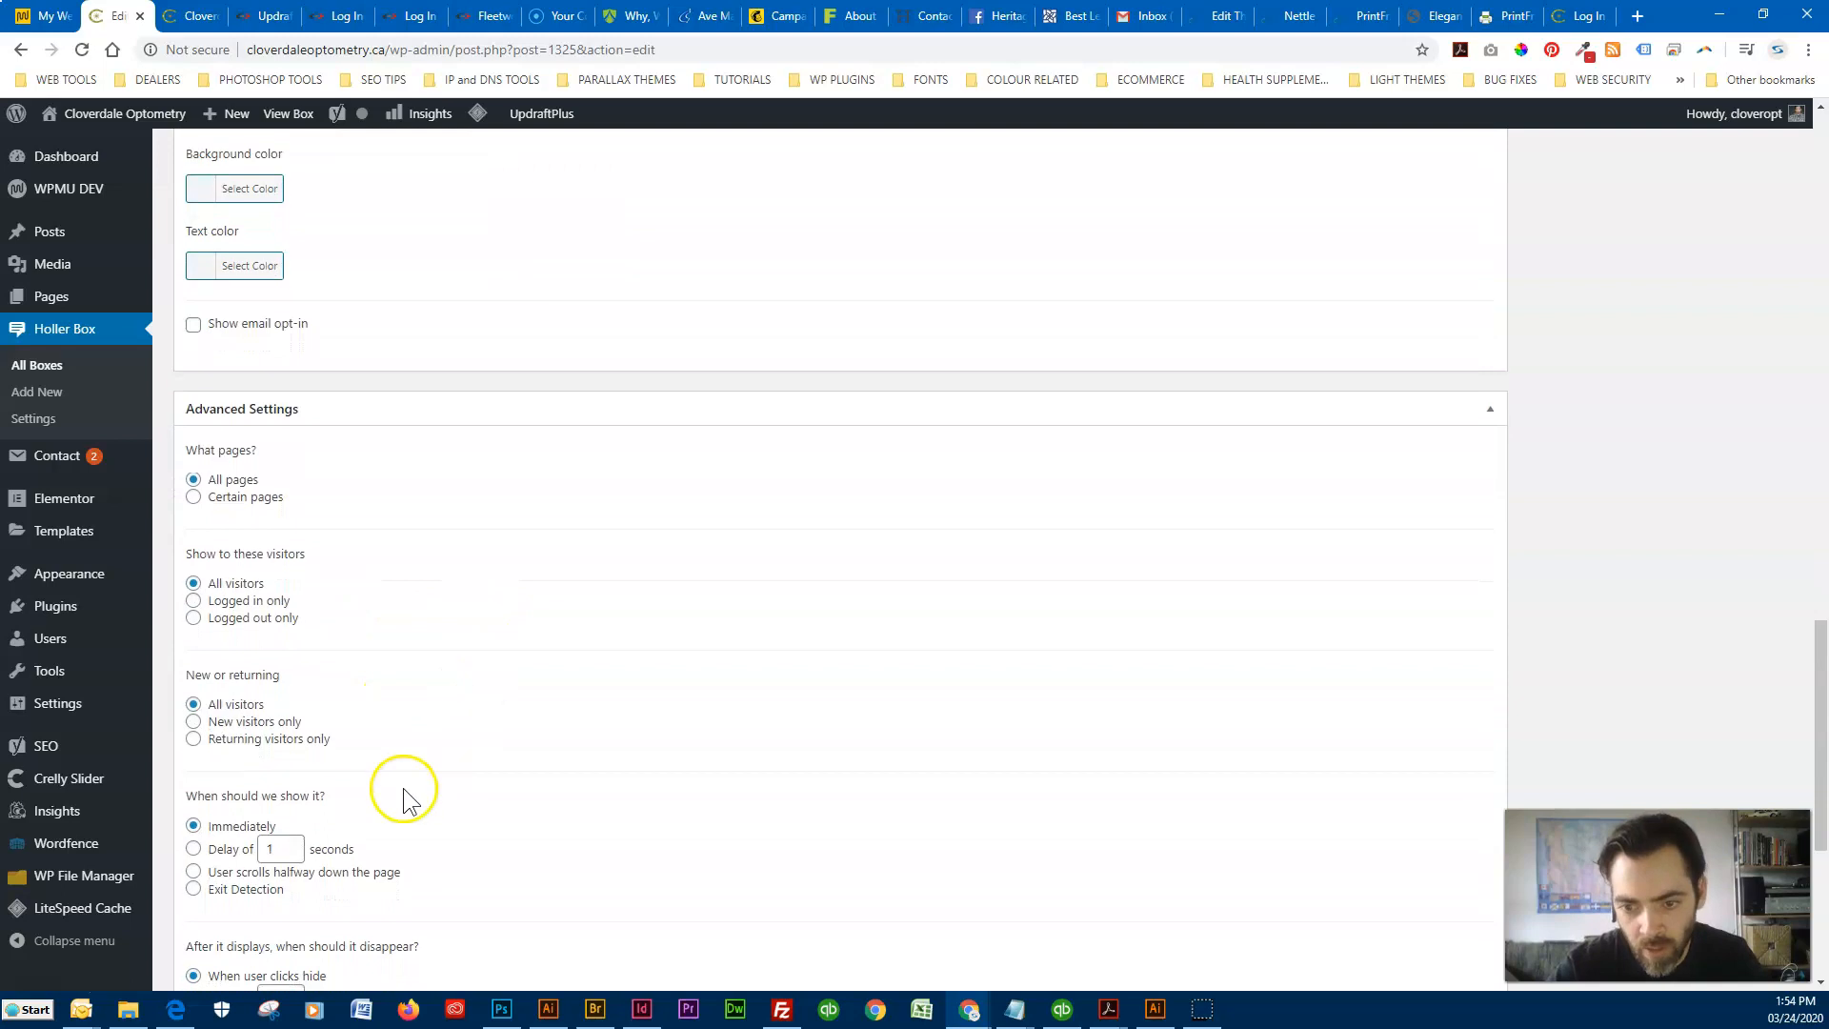
# Check the popup on the homepage again and examine the box's timing, frequency and device settings.
pyautogui.click(193, 19)
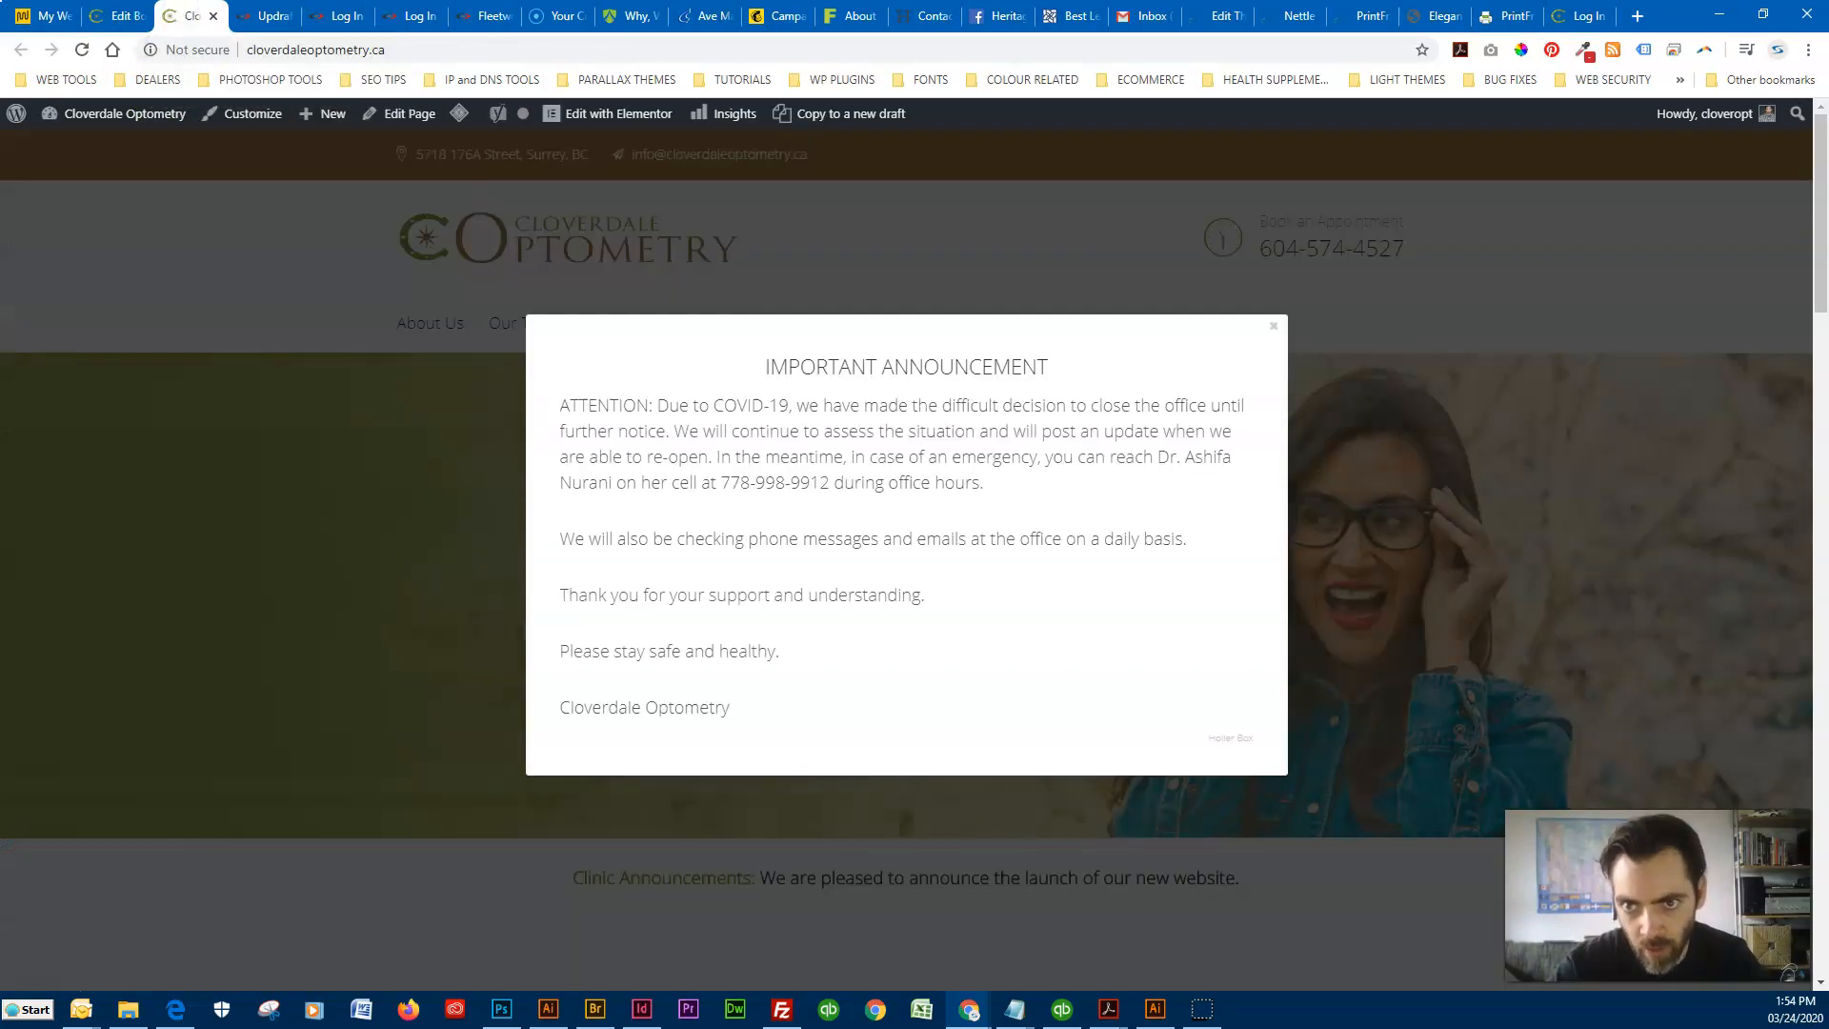
pyautogui.click(109, 17)
pyautogui.click(164, 351)
pyautogui.scroll(-2, 156, 532)
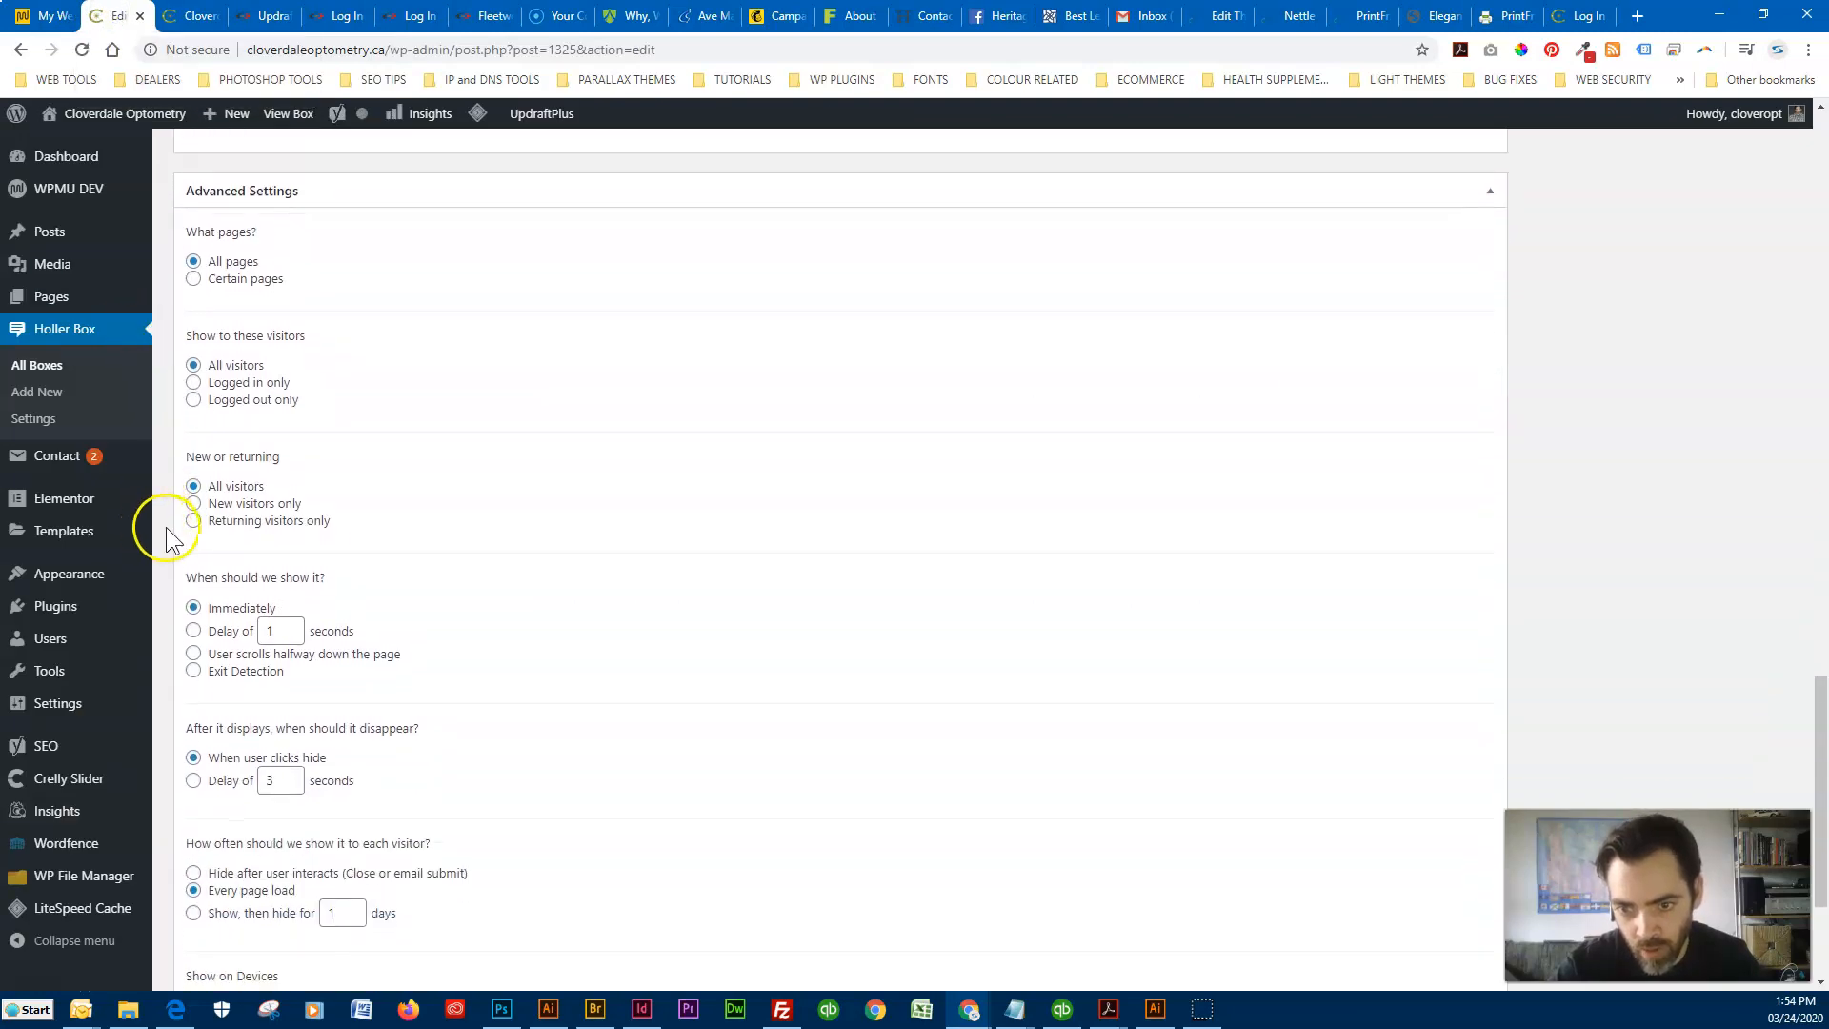
pyautogui.scroll(-2, 171, 705)
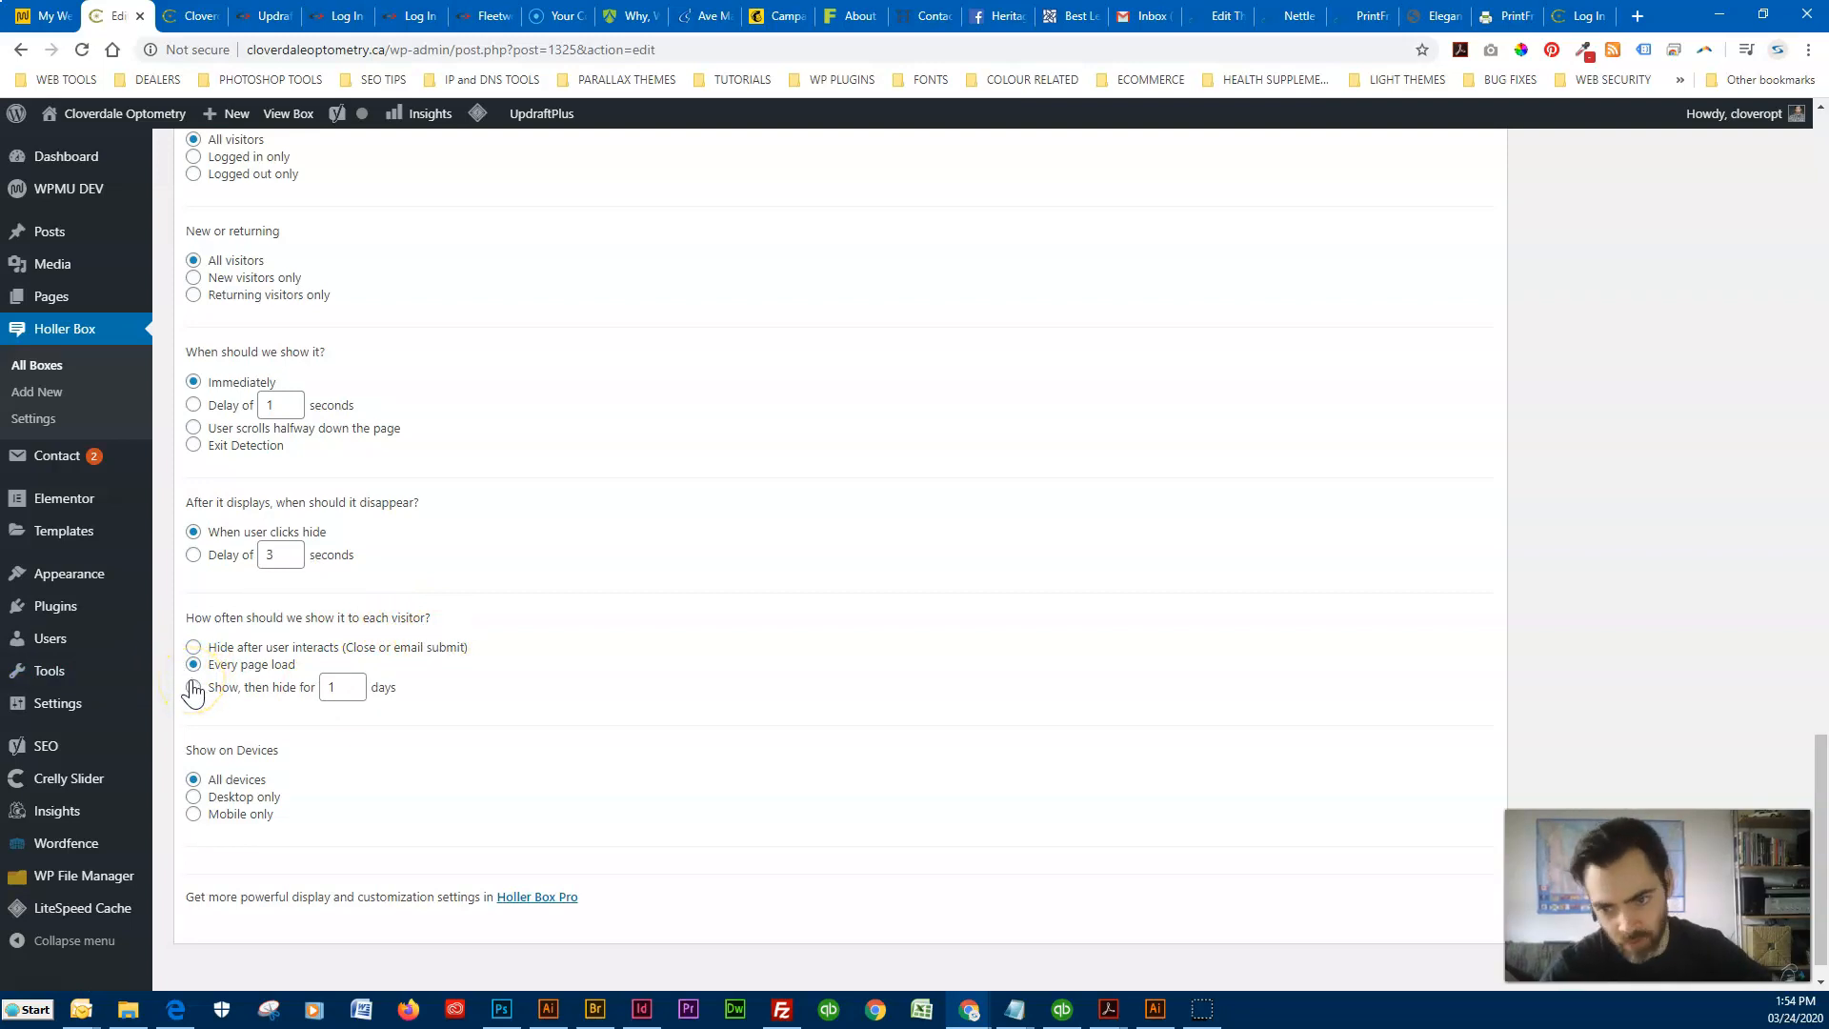
# Try the "Hide after user interacts" display frequency and switch it back to "Every page load".
pyautogui.click(193, 648)
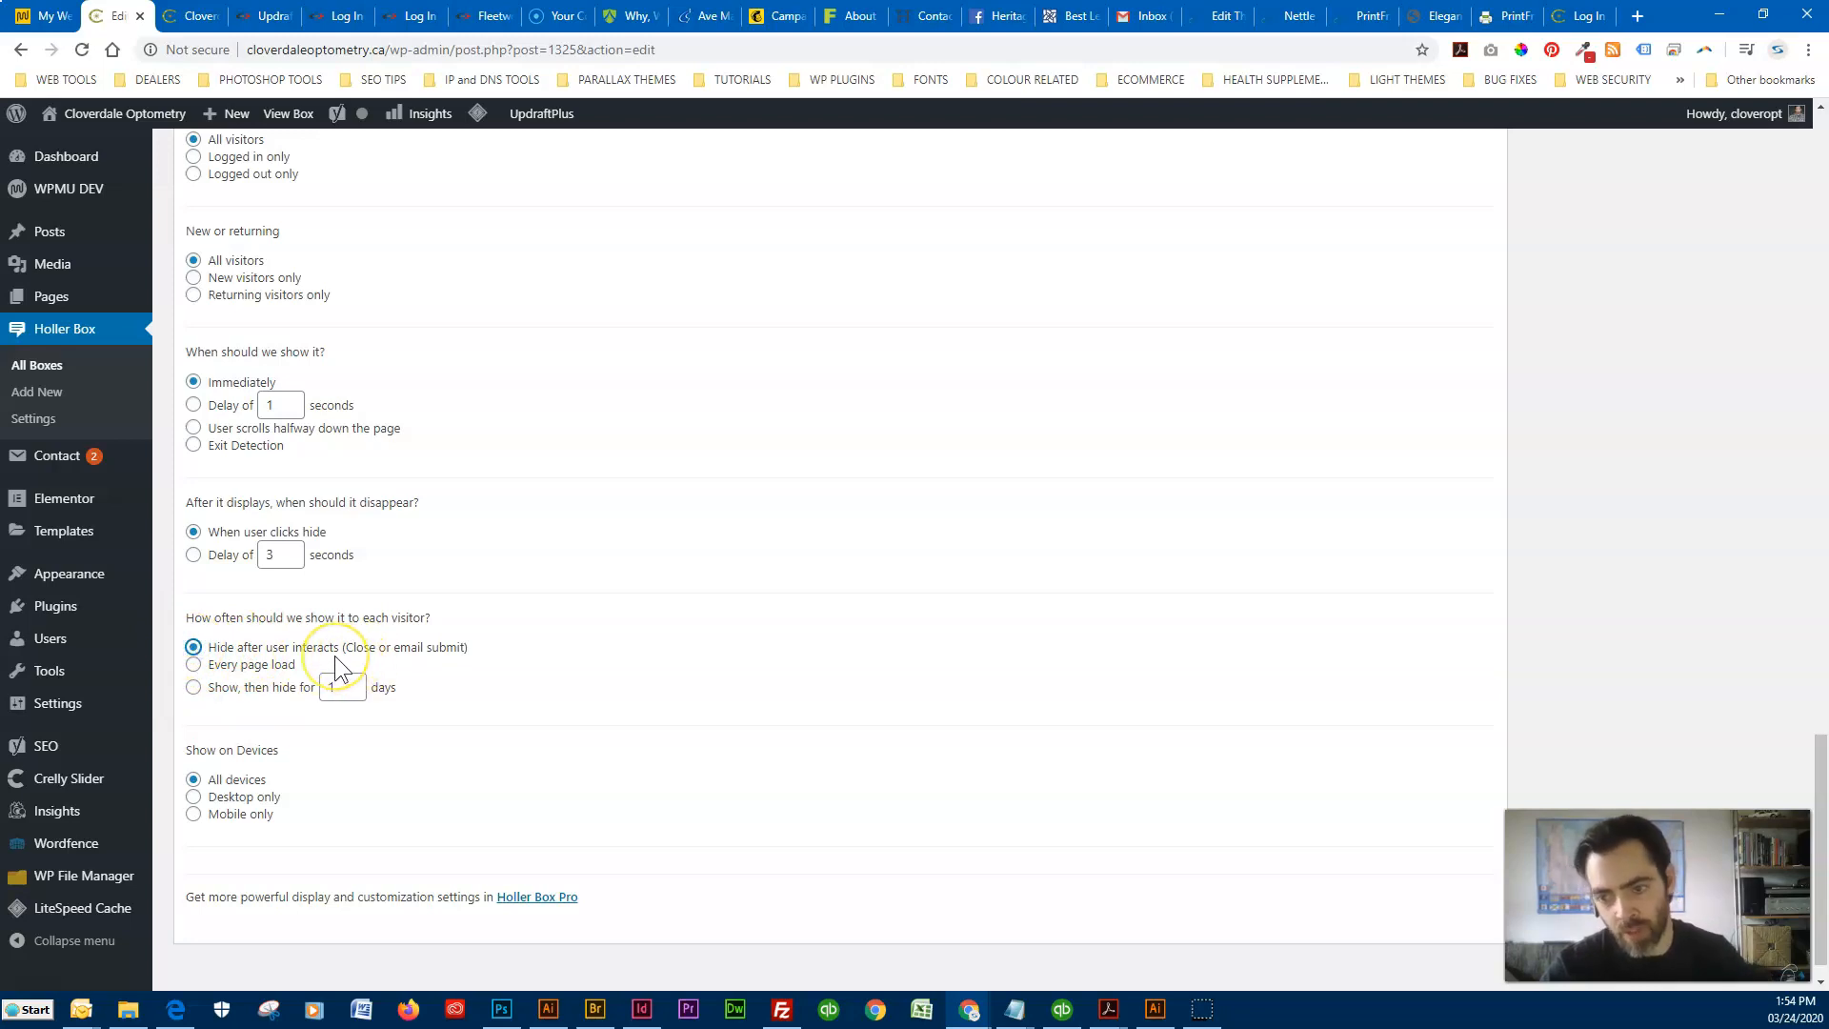
pyautogui.click(194, 666)
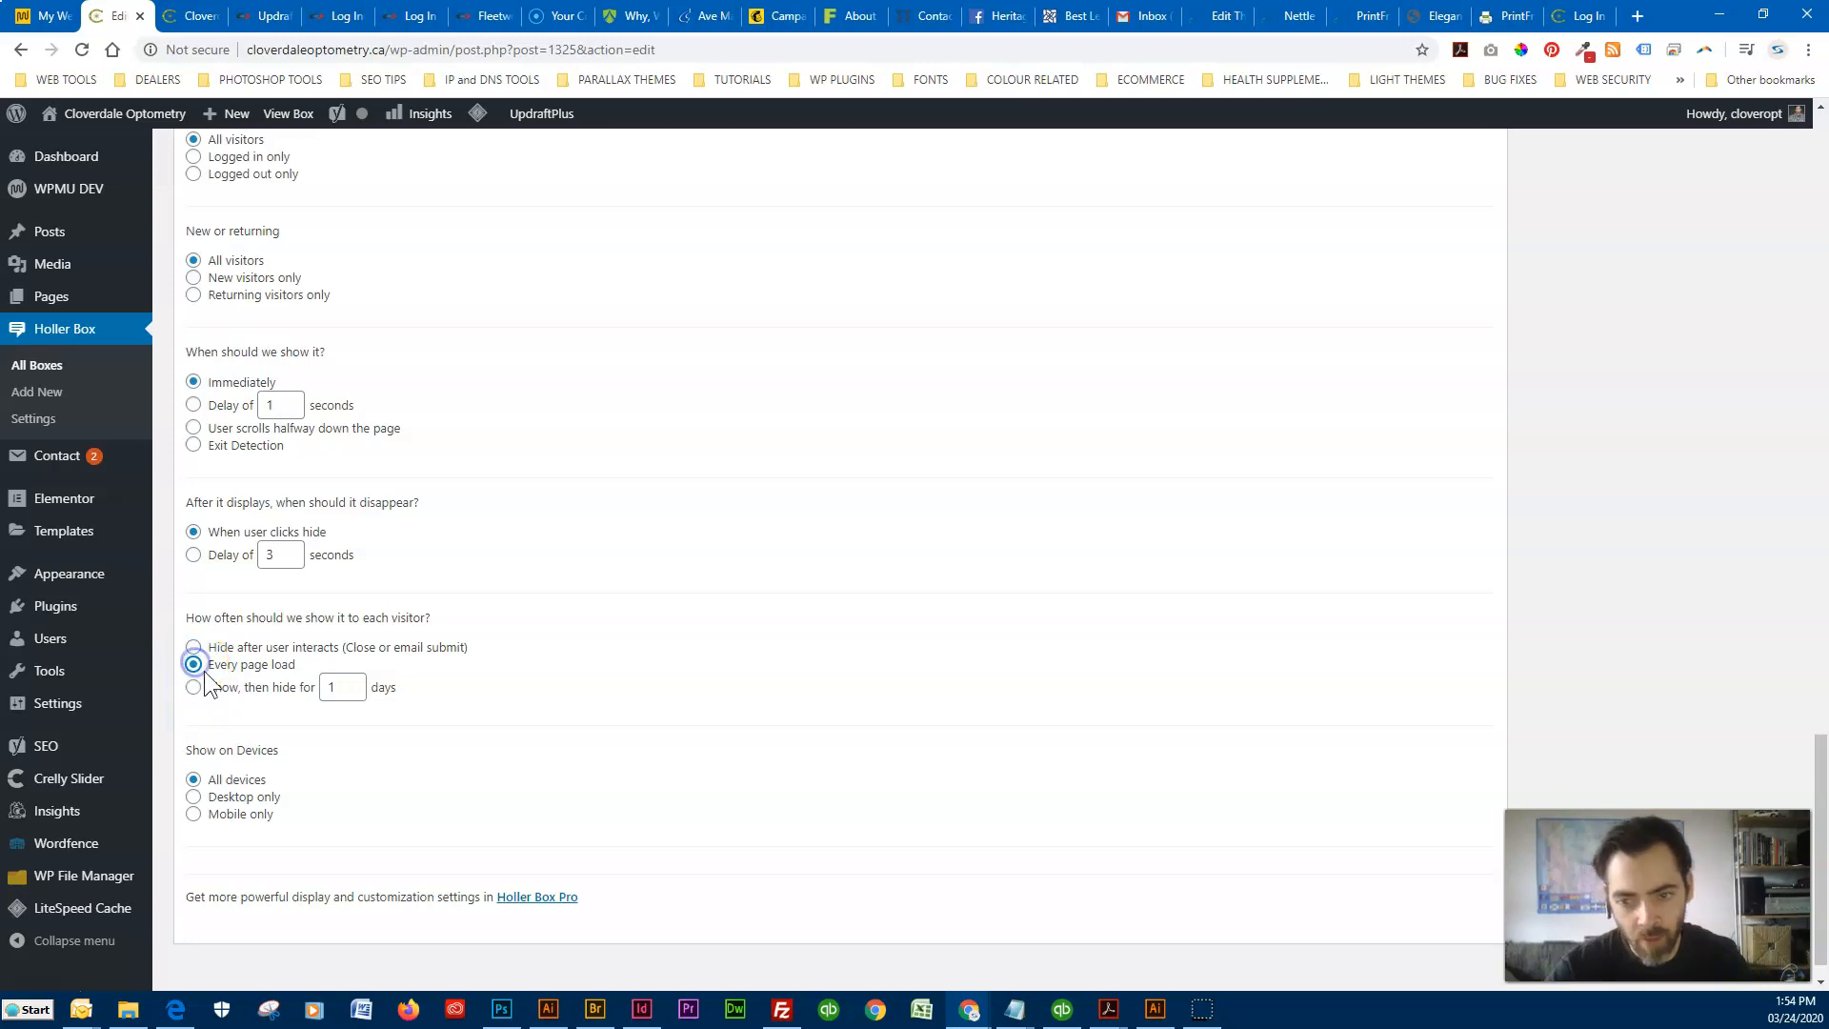
pyautogui.click(162, 728)
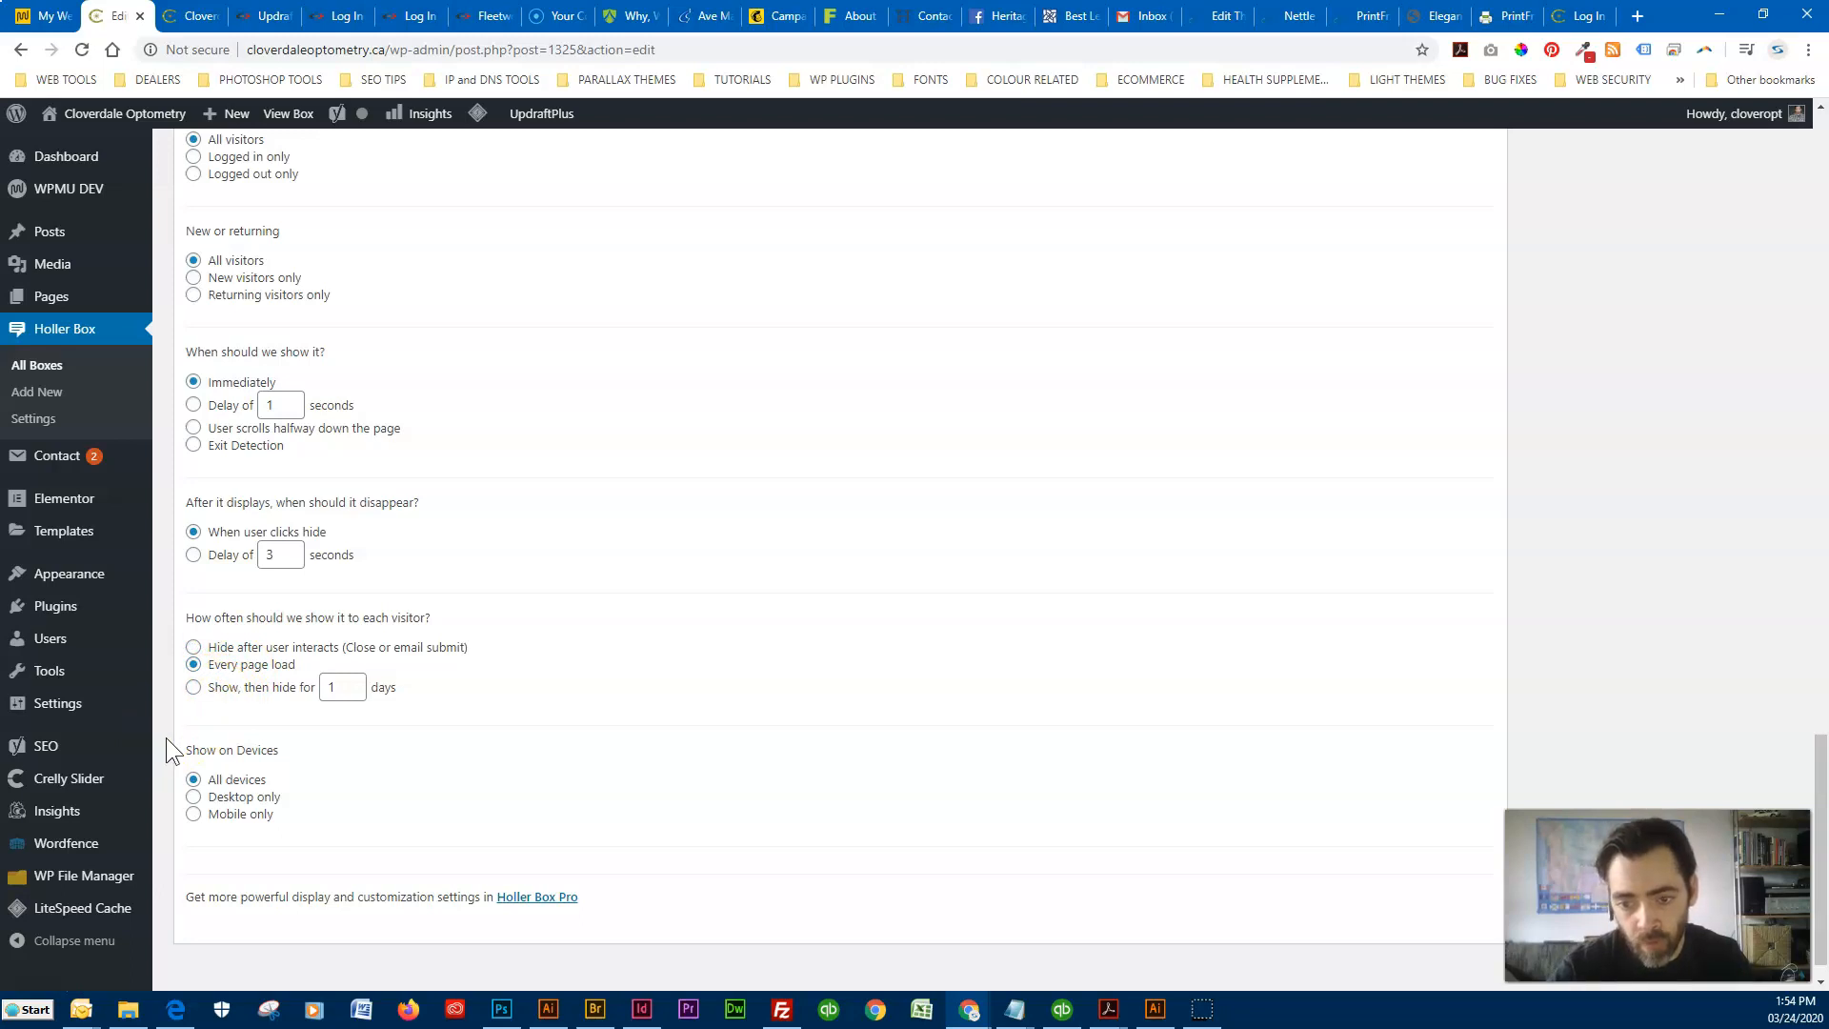
# Review the box's advanced settings, template choices and announcement message once more.
pyautogui.scroll(2, 166, 738)
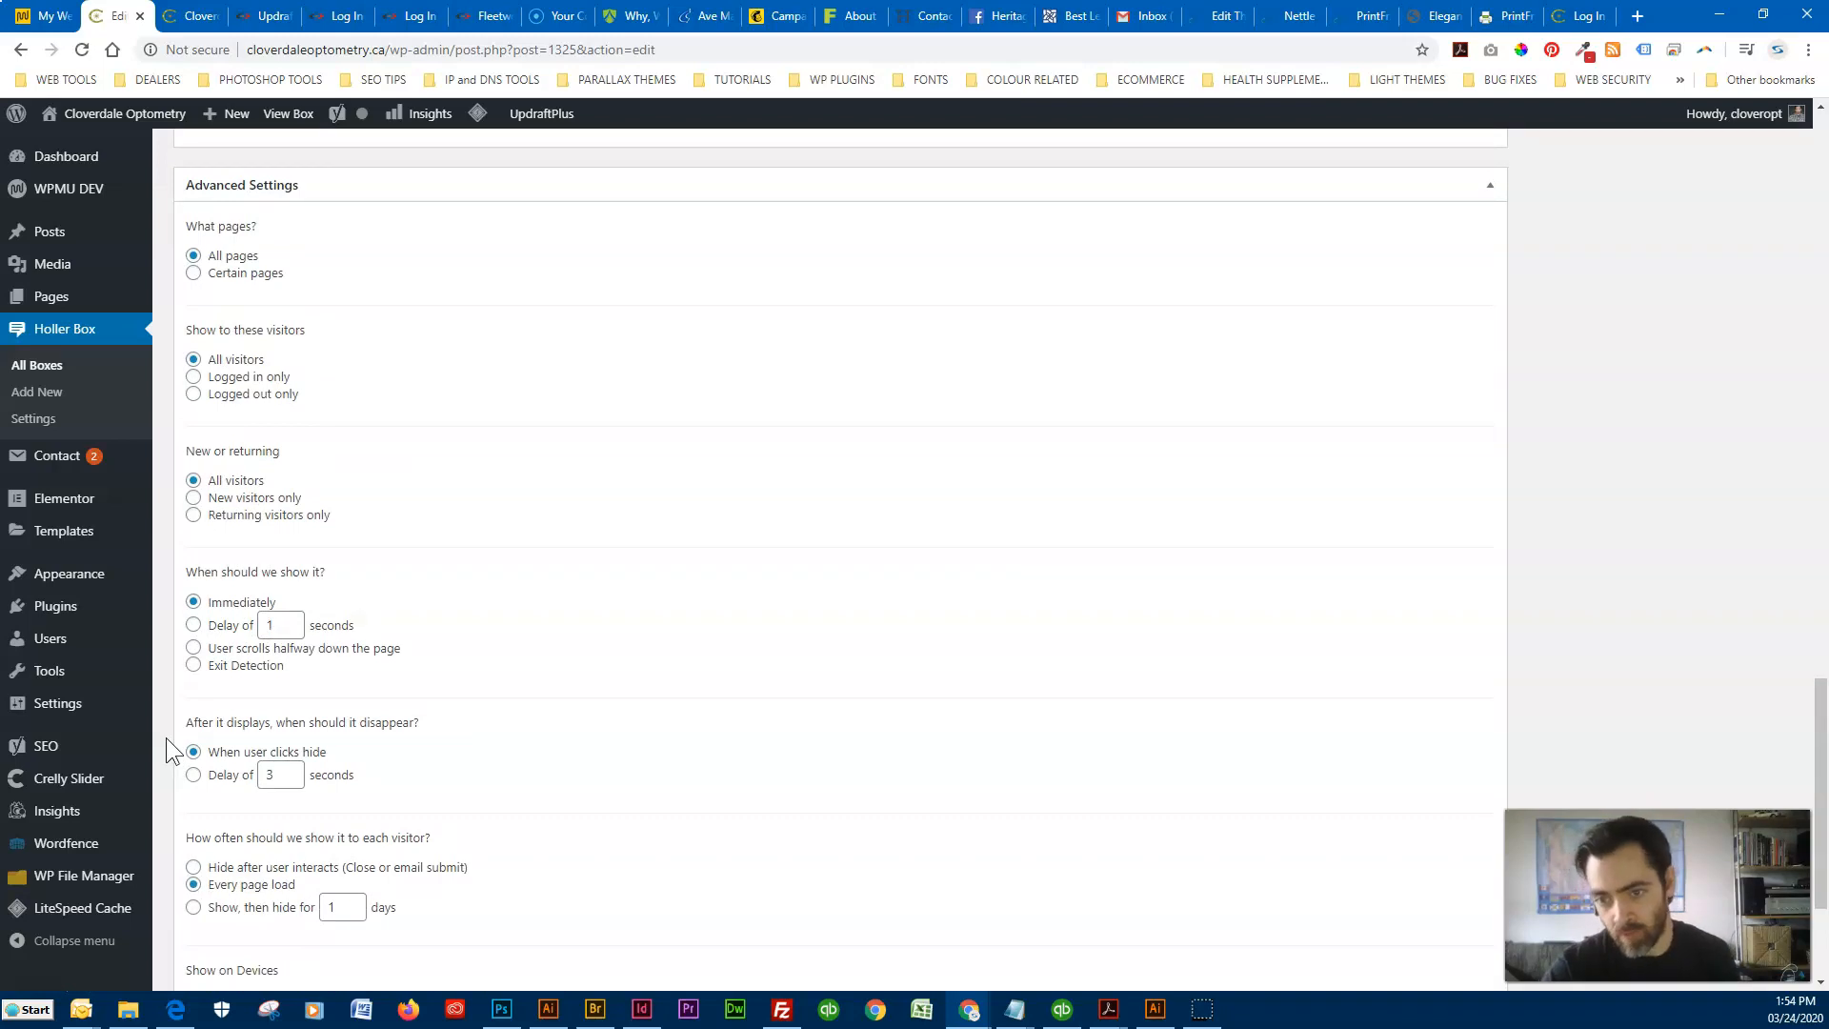
pyautogui.click(171, 716)
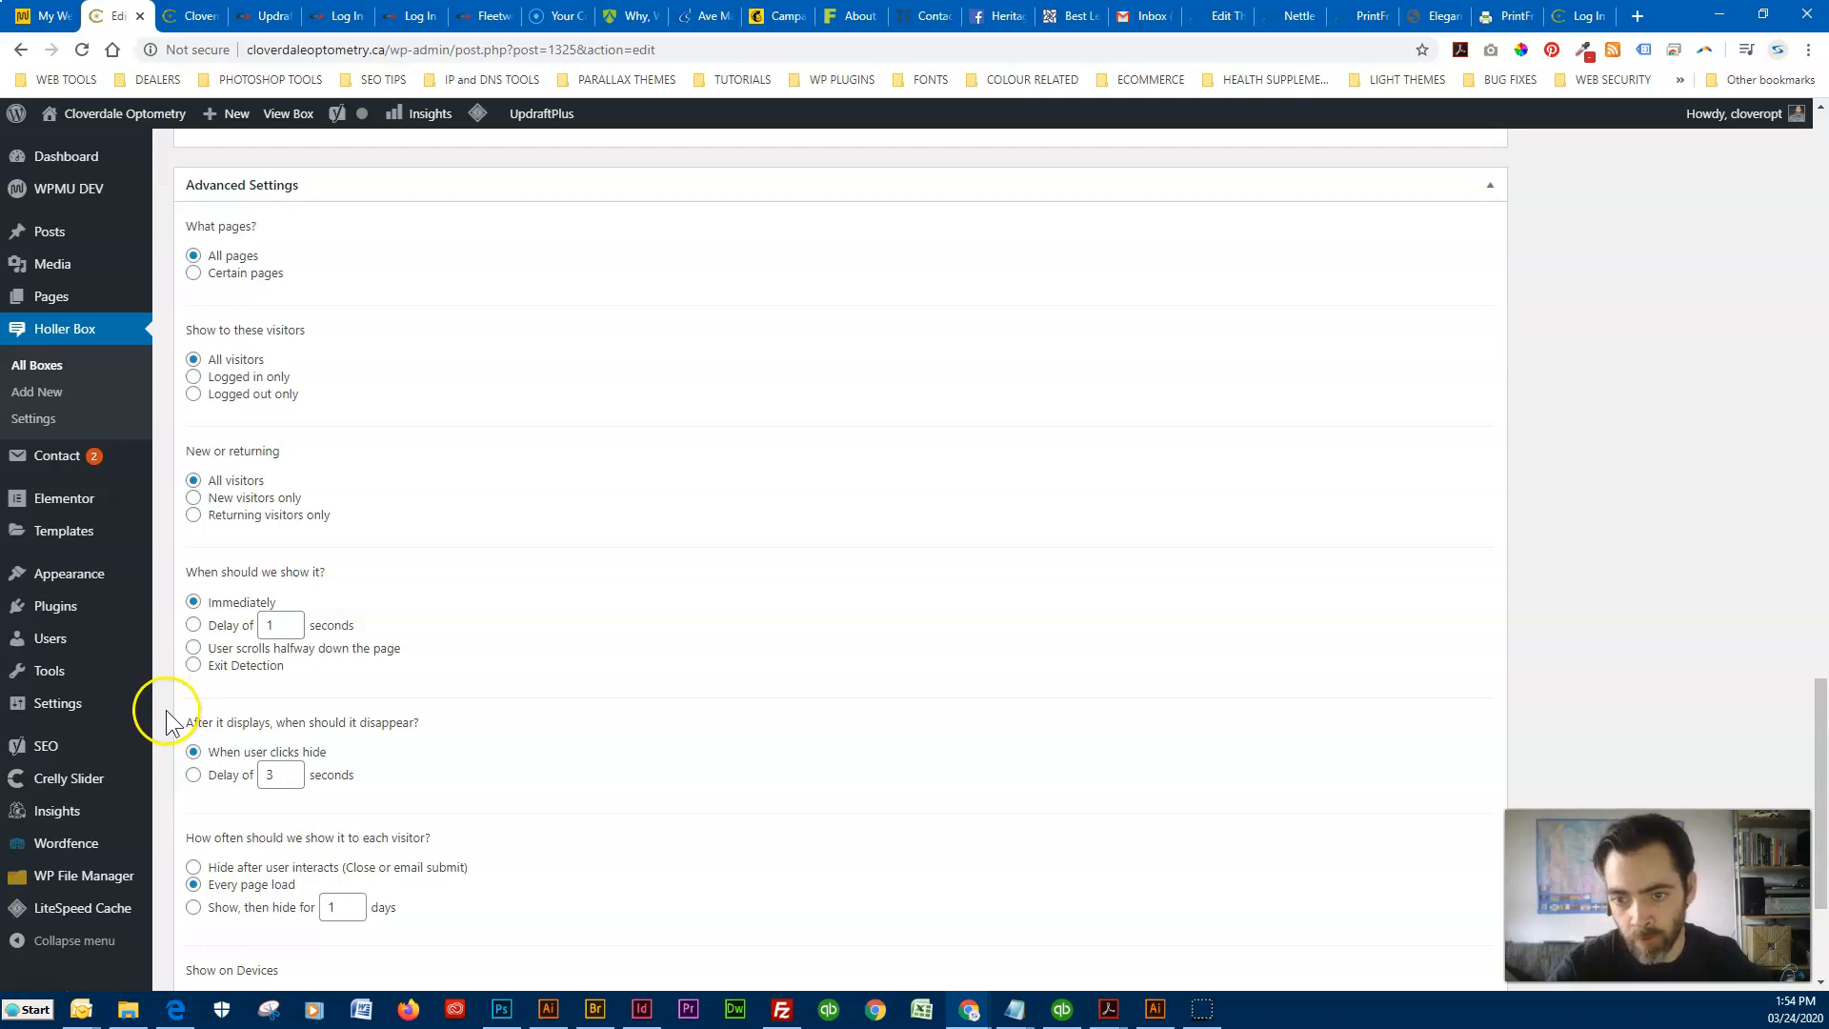
pyautogui.scroll(2, 170, 711)
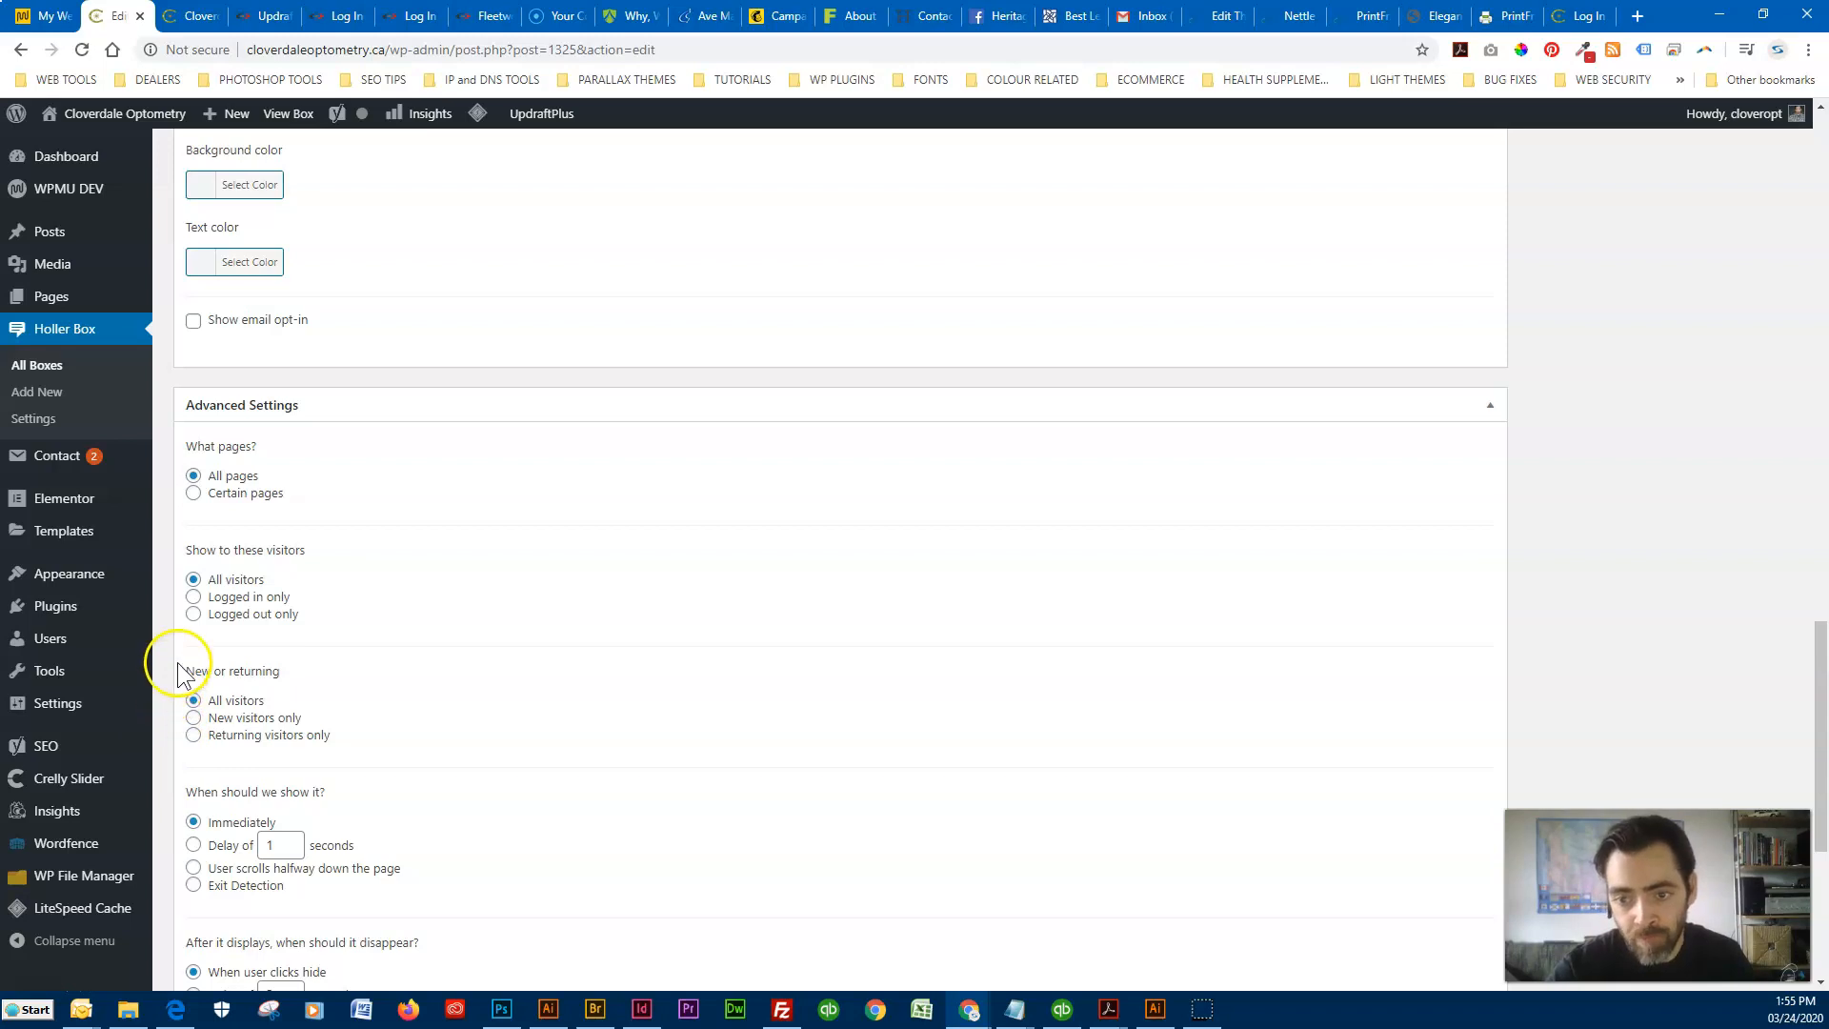
pyautogui.scroll(10, 178, 665)
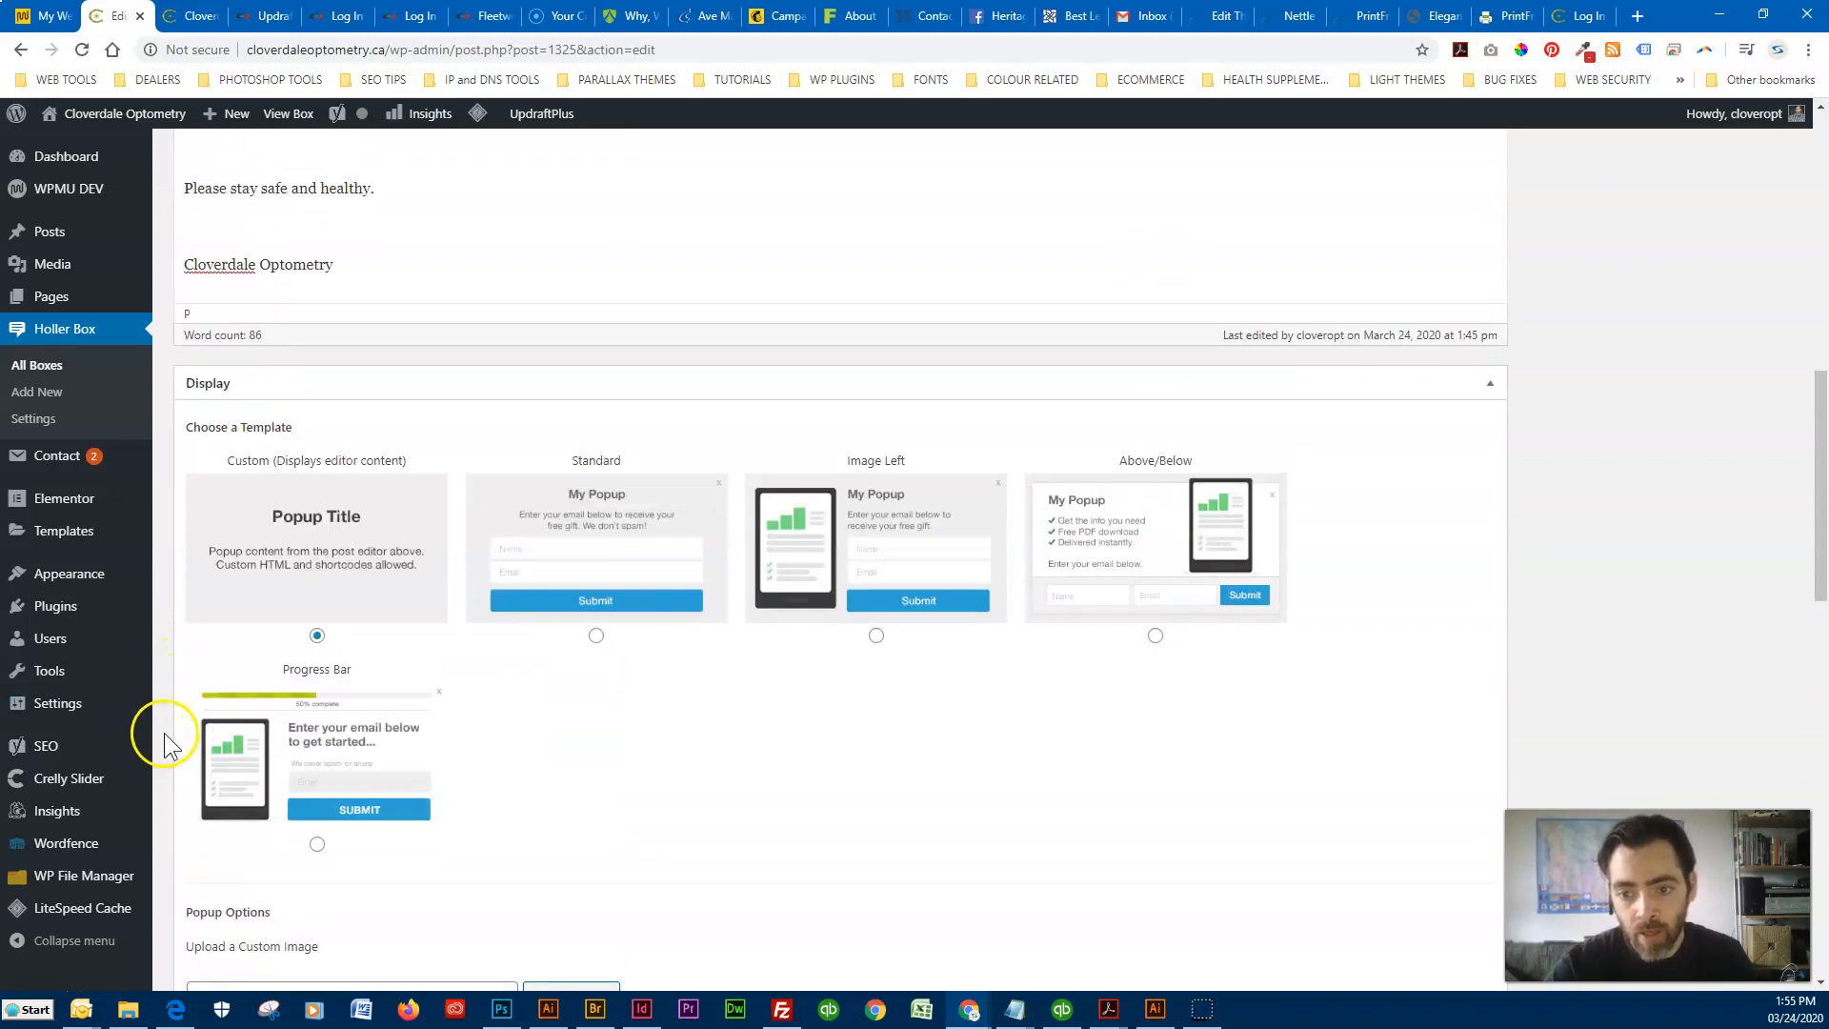
pyautogui.scroll(6, 164, 734)
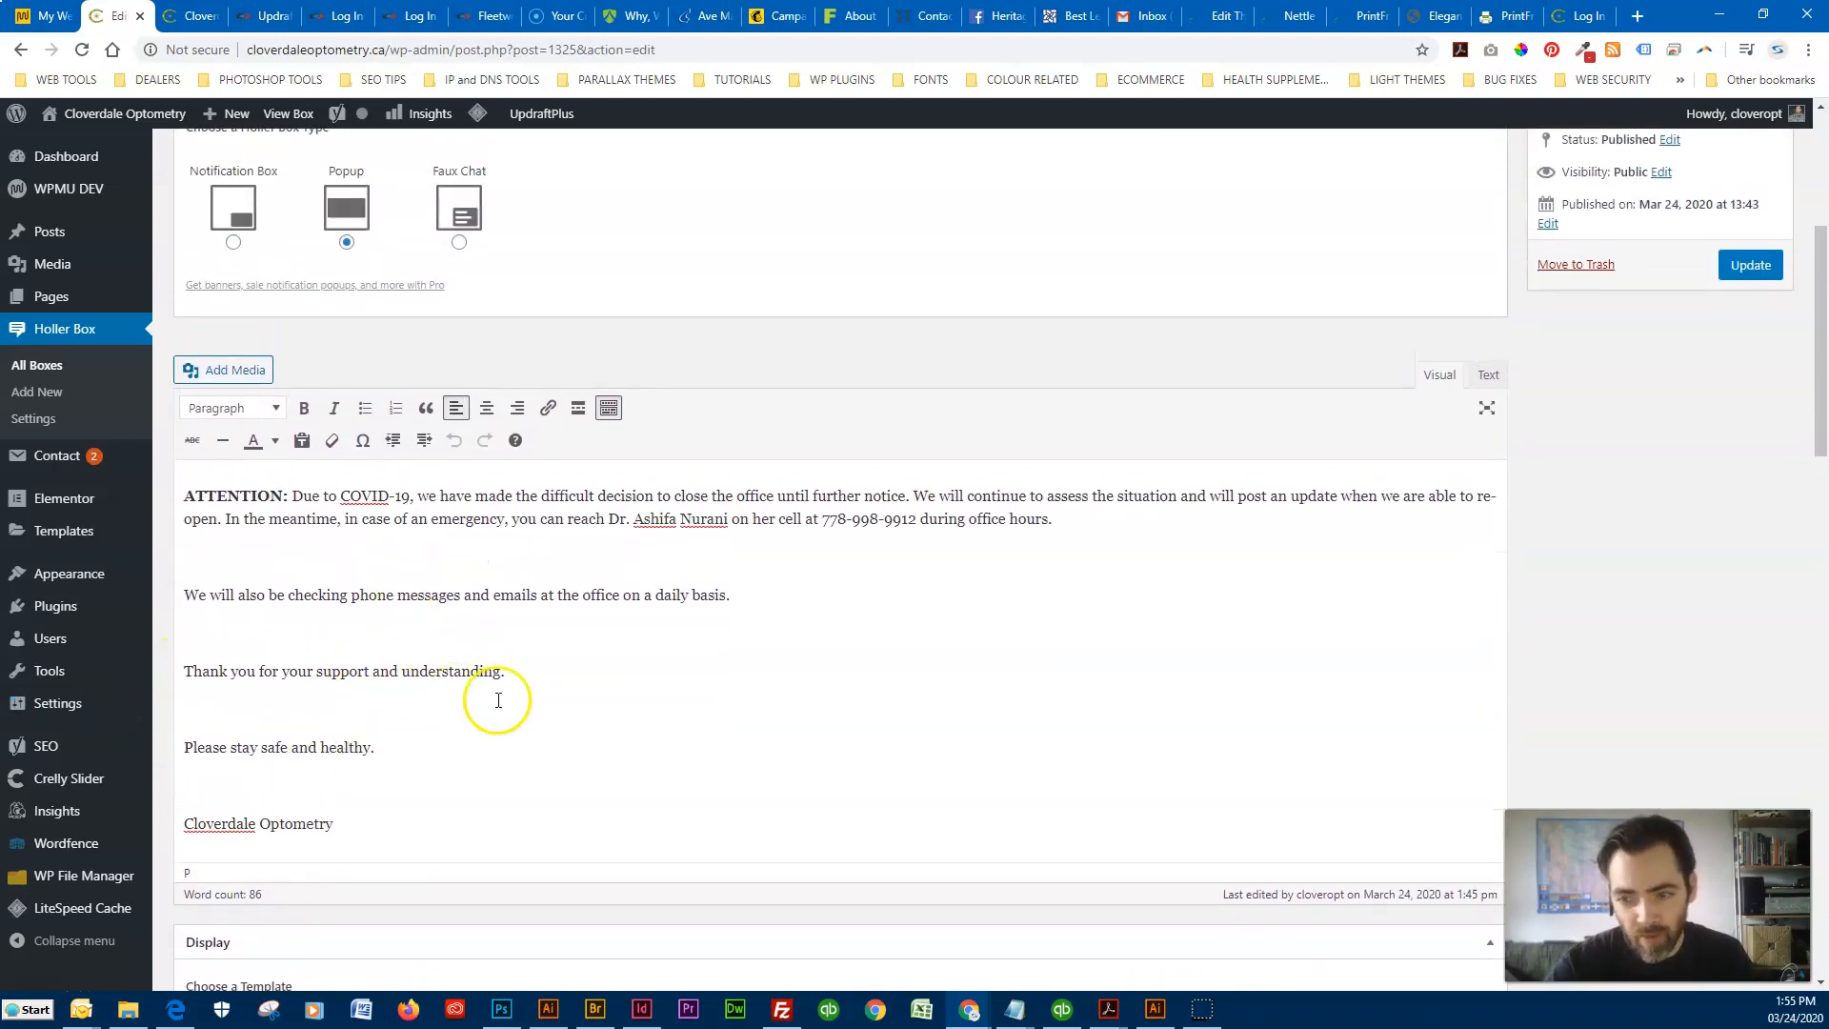
# Select the whole announcement message in the visual editor and align it left.
pyautogui.scroll(-12, 464, 693)
pyautogui.scroll(5, 260, 677)
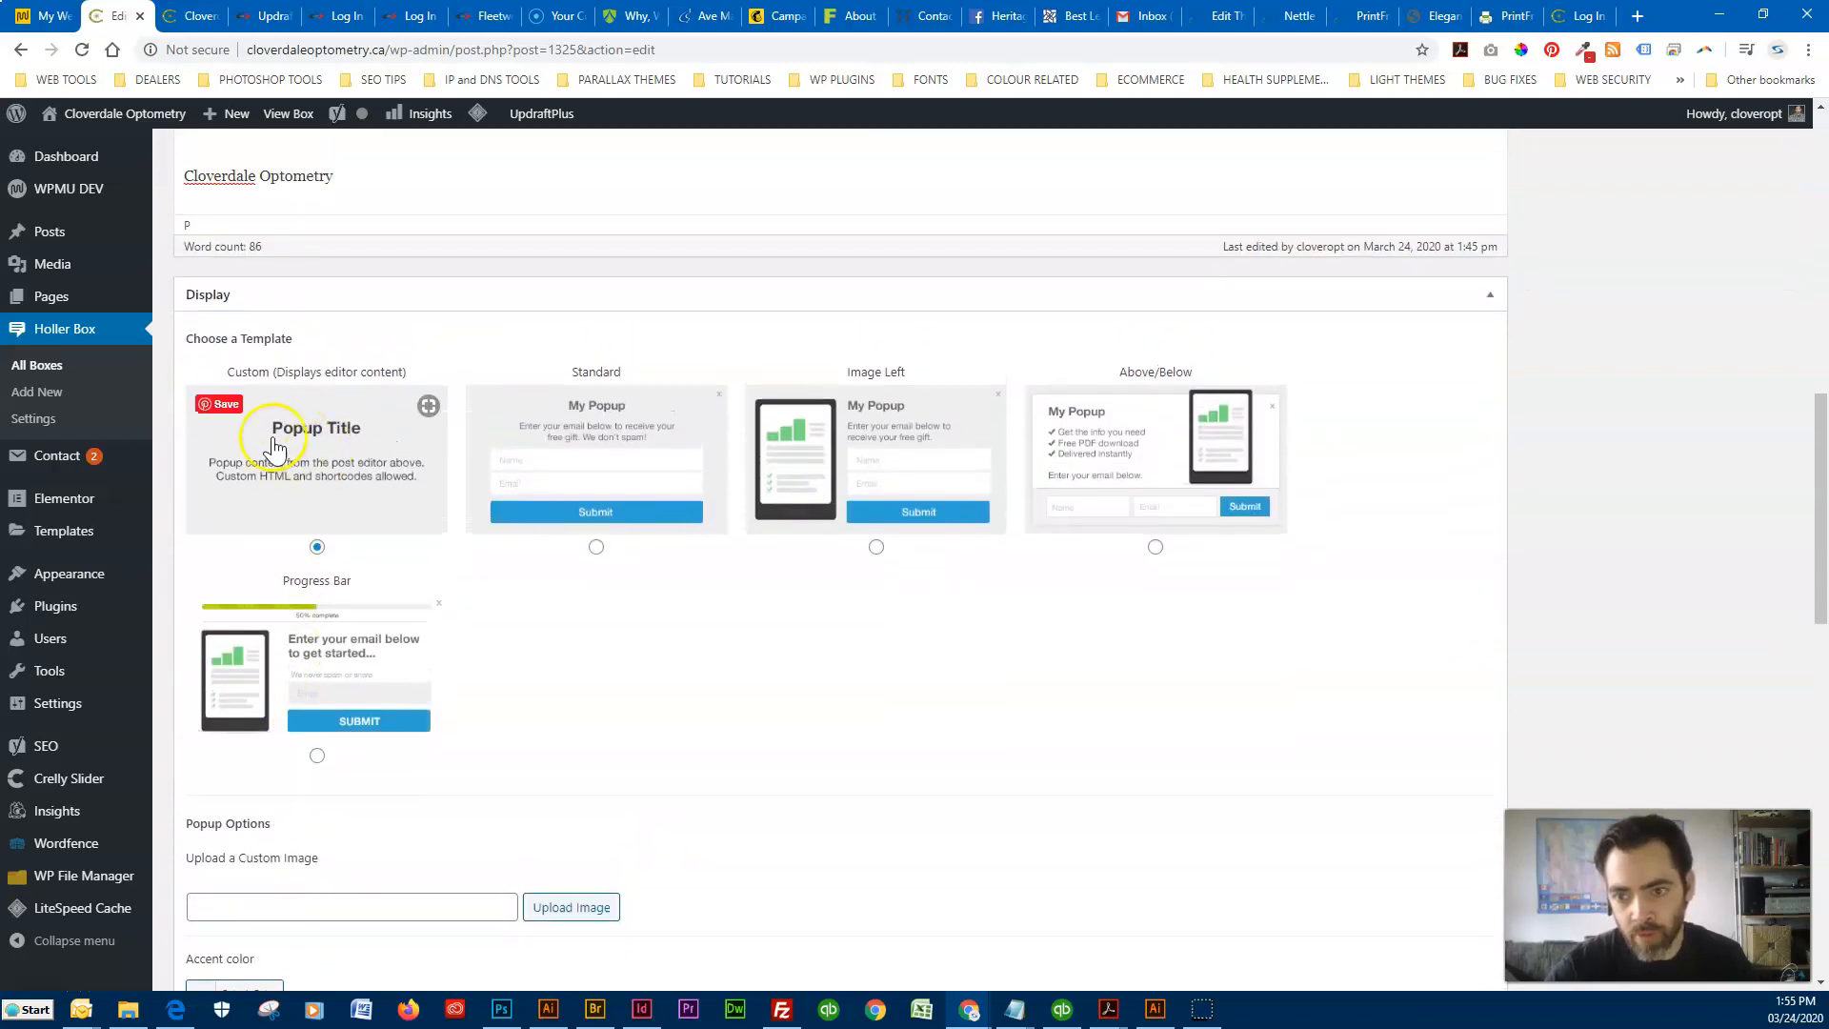
pyautogui.scroll(3, 314, 495)
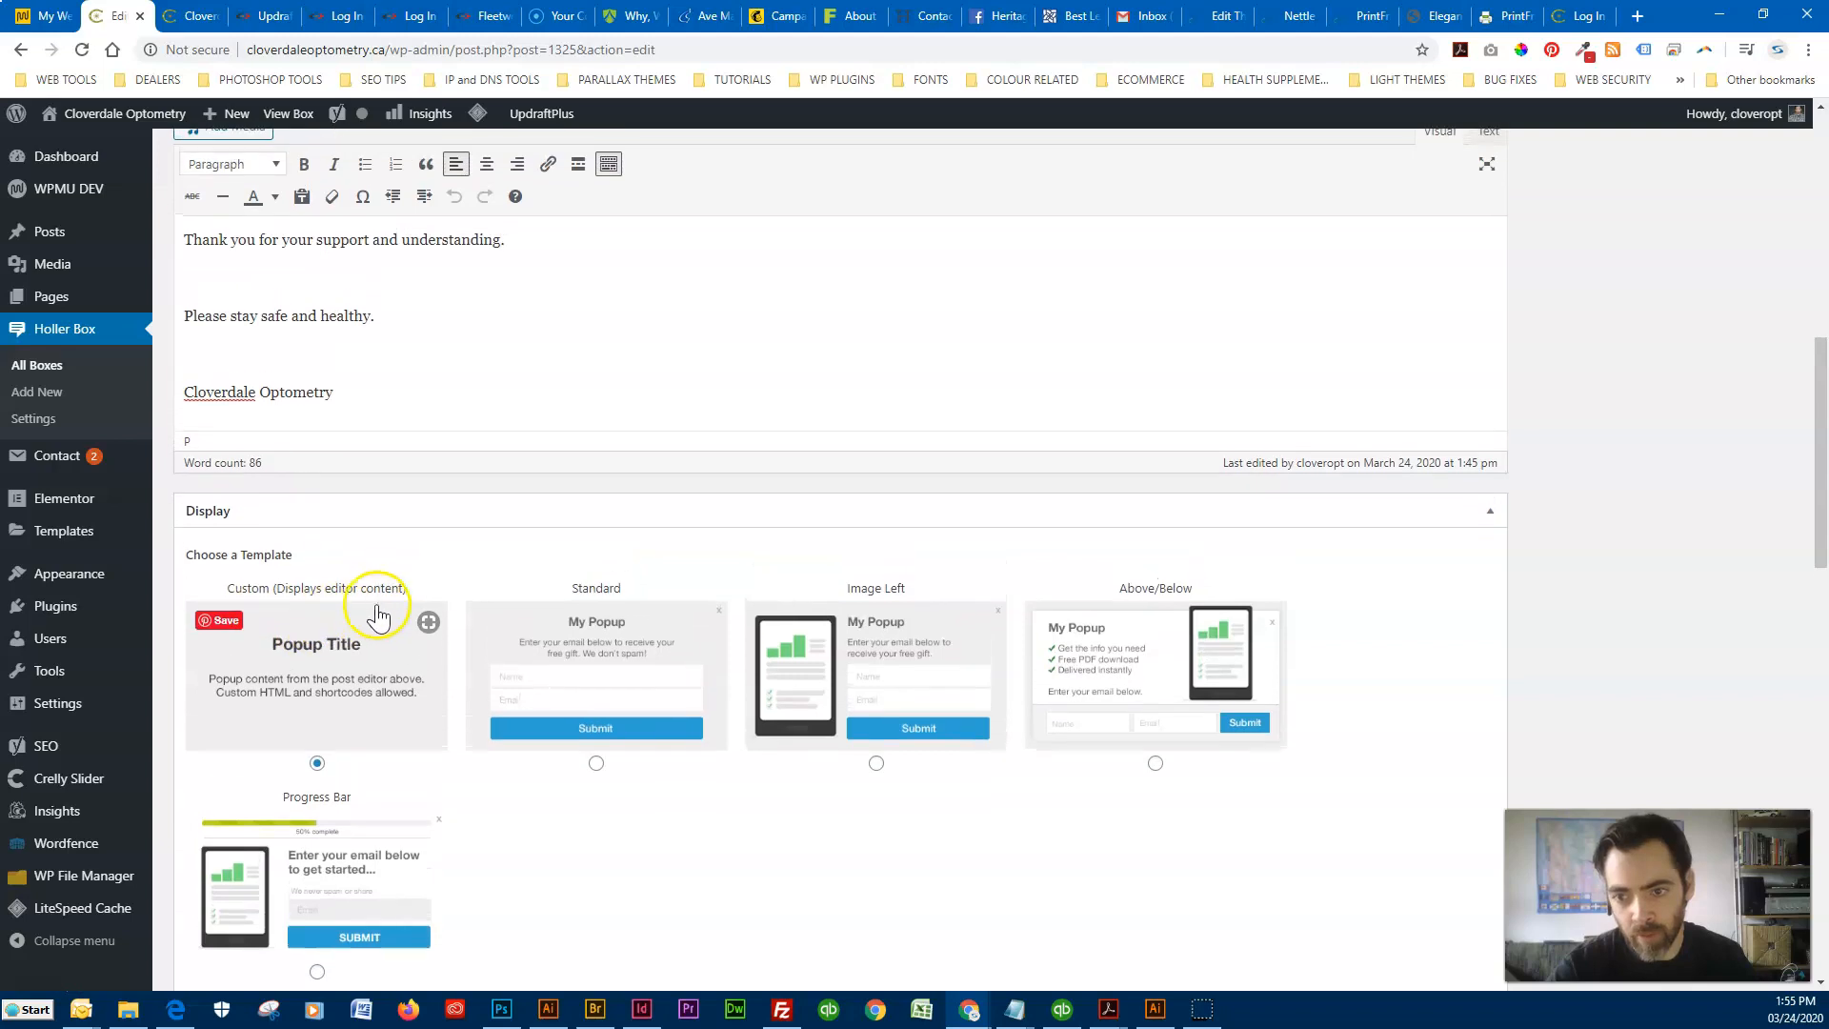
pyautogui.scroll(3, 379, 624)
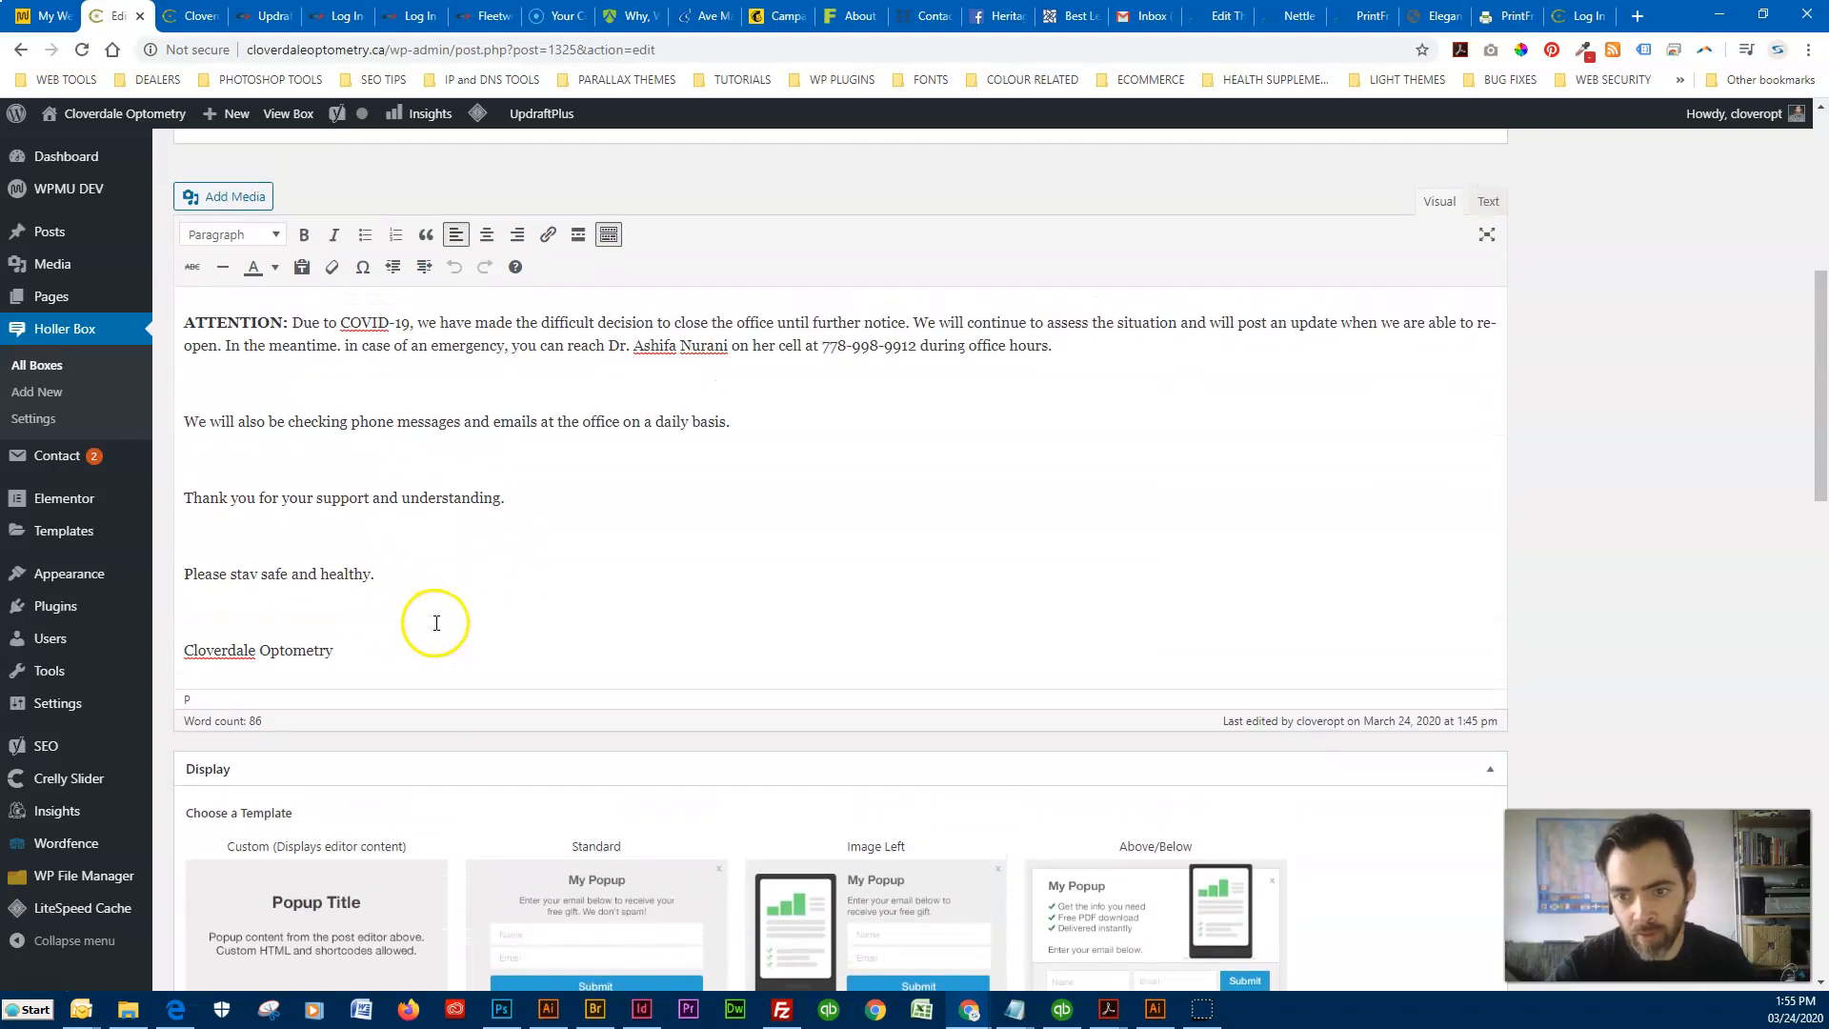
pyautogui.scroll(2, 436, 623)
pyautogui.click(350, 808)
pyautogui.moveTo(350, 808); pyautogui.dragTo(188, 494)
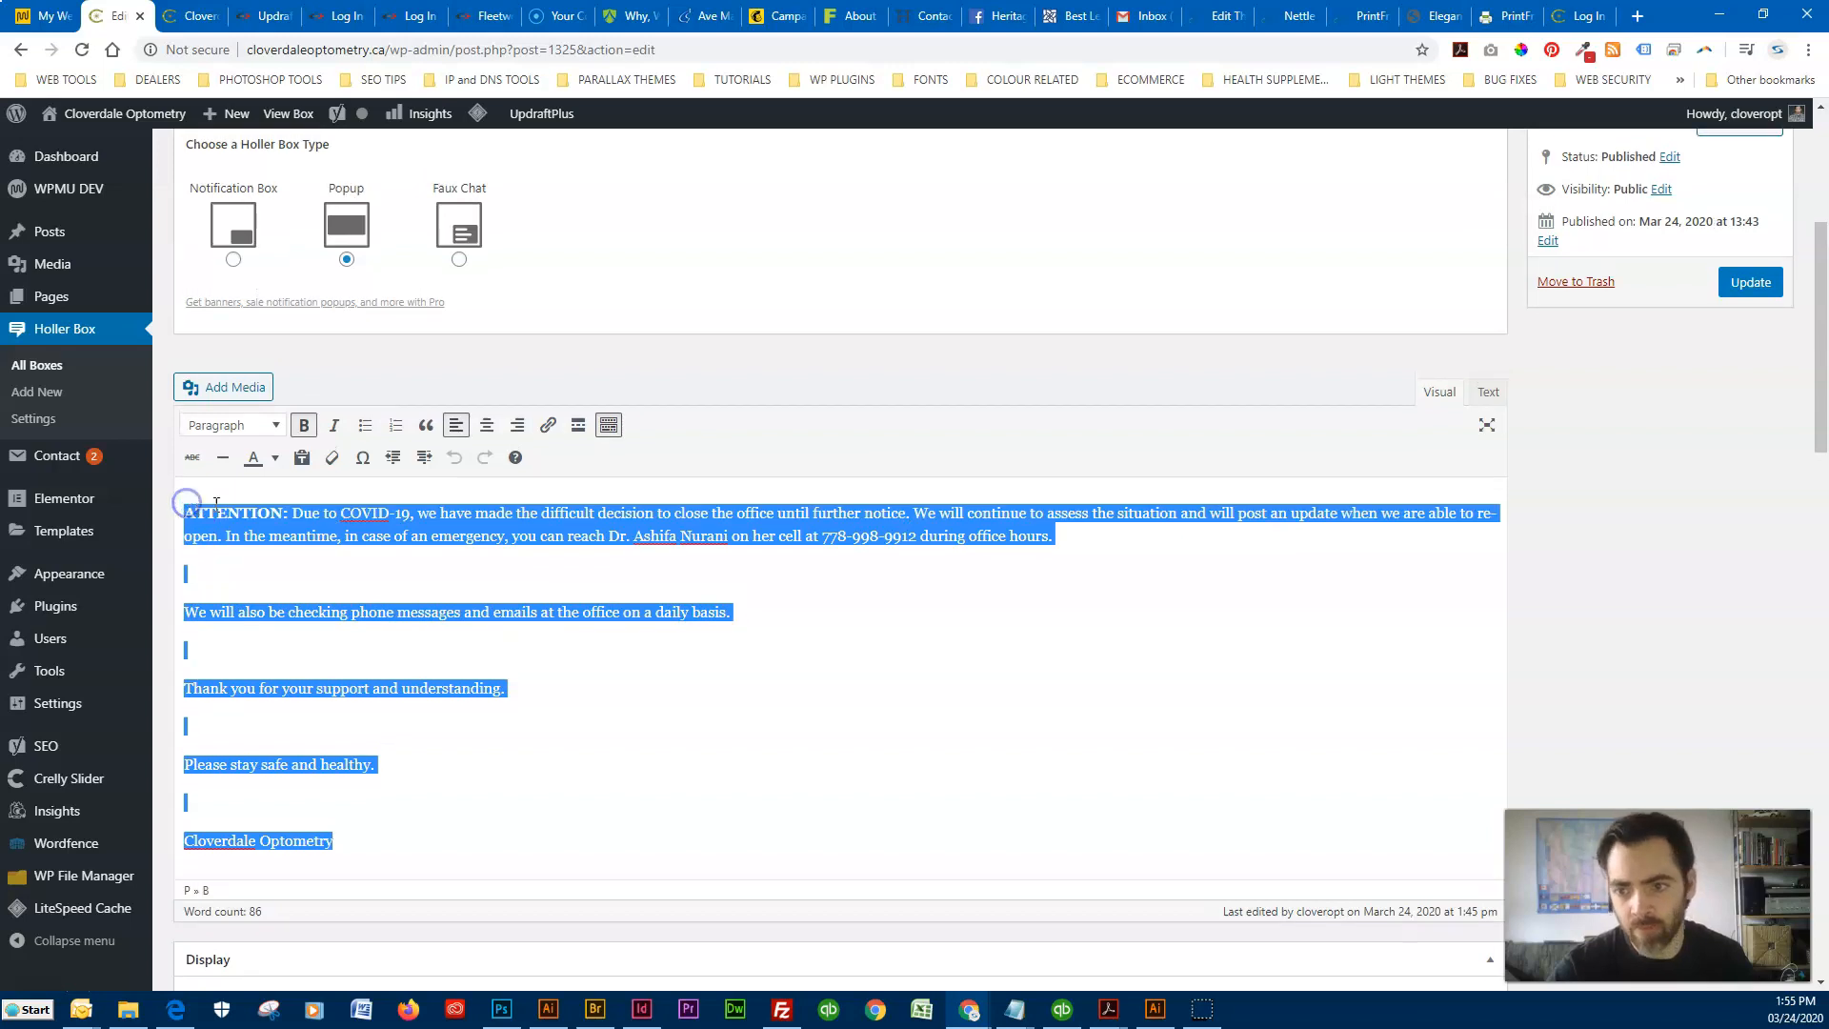
pyautogui.click(457, 426)
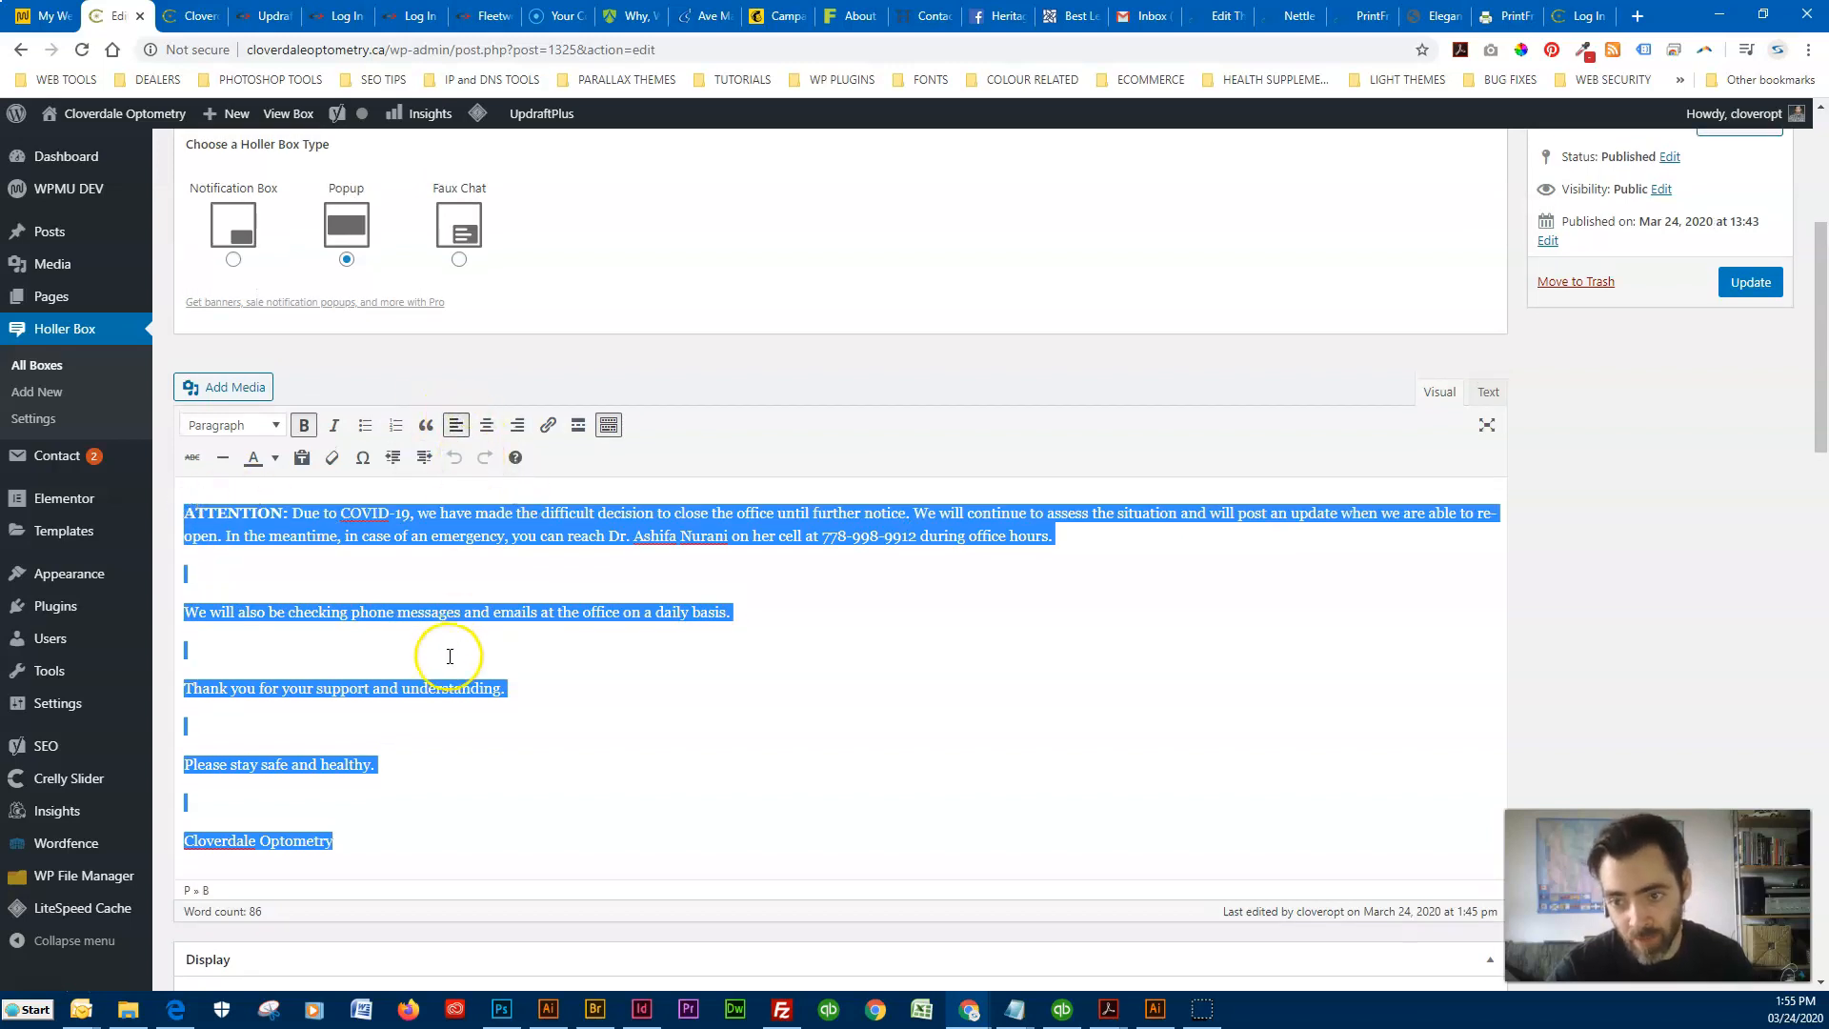
pyautogui.moveTo(355, 825); pyautogui.dragTo(193, 516)
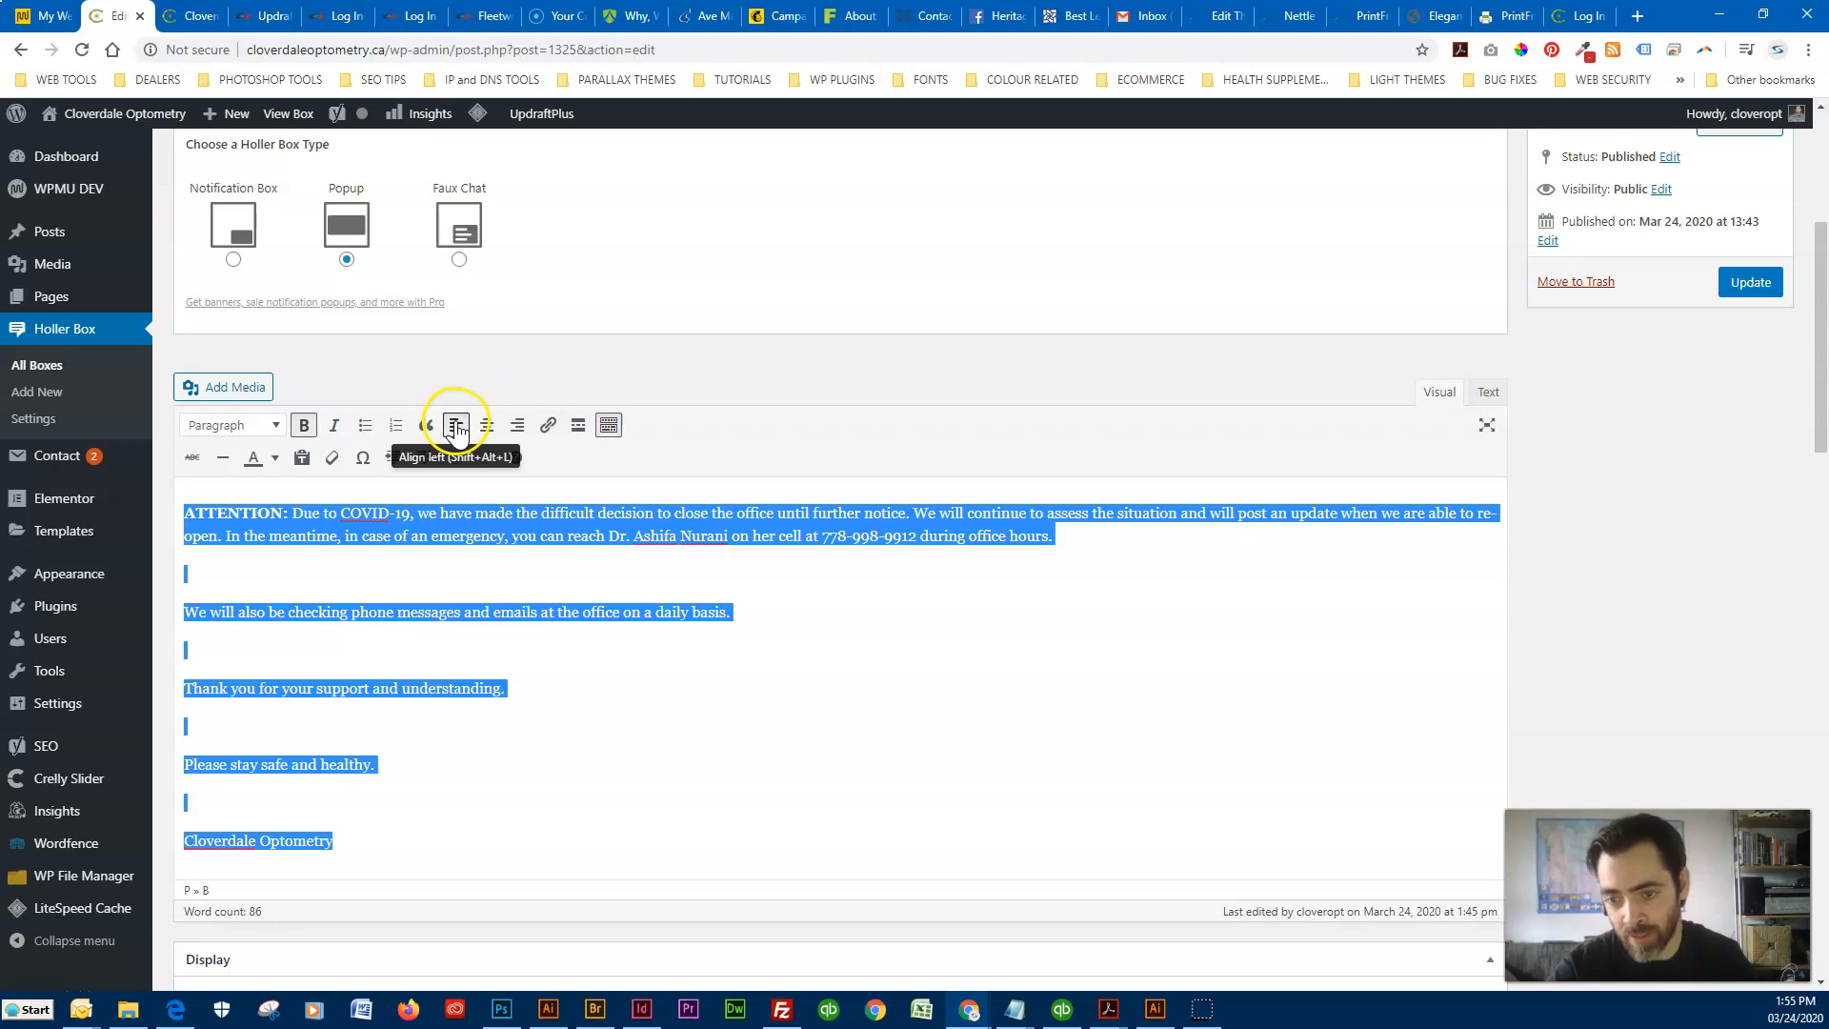
pyautogui.click(251, 537)
pyautogui.click(197, 569)
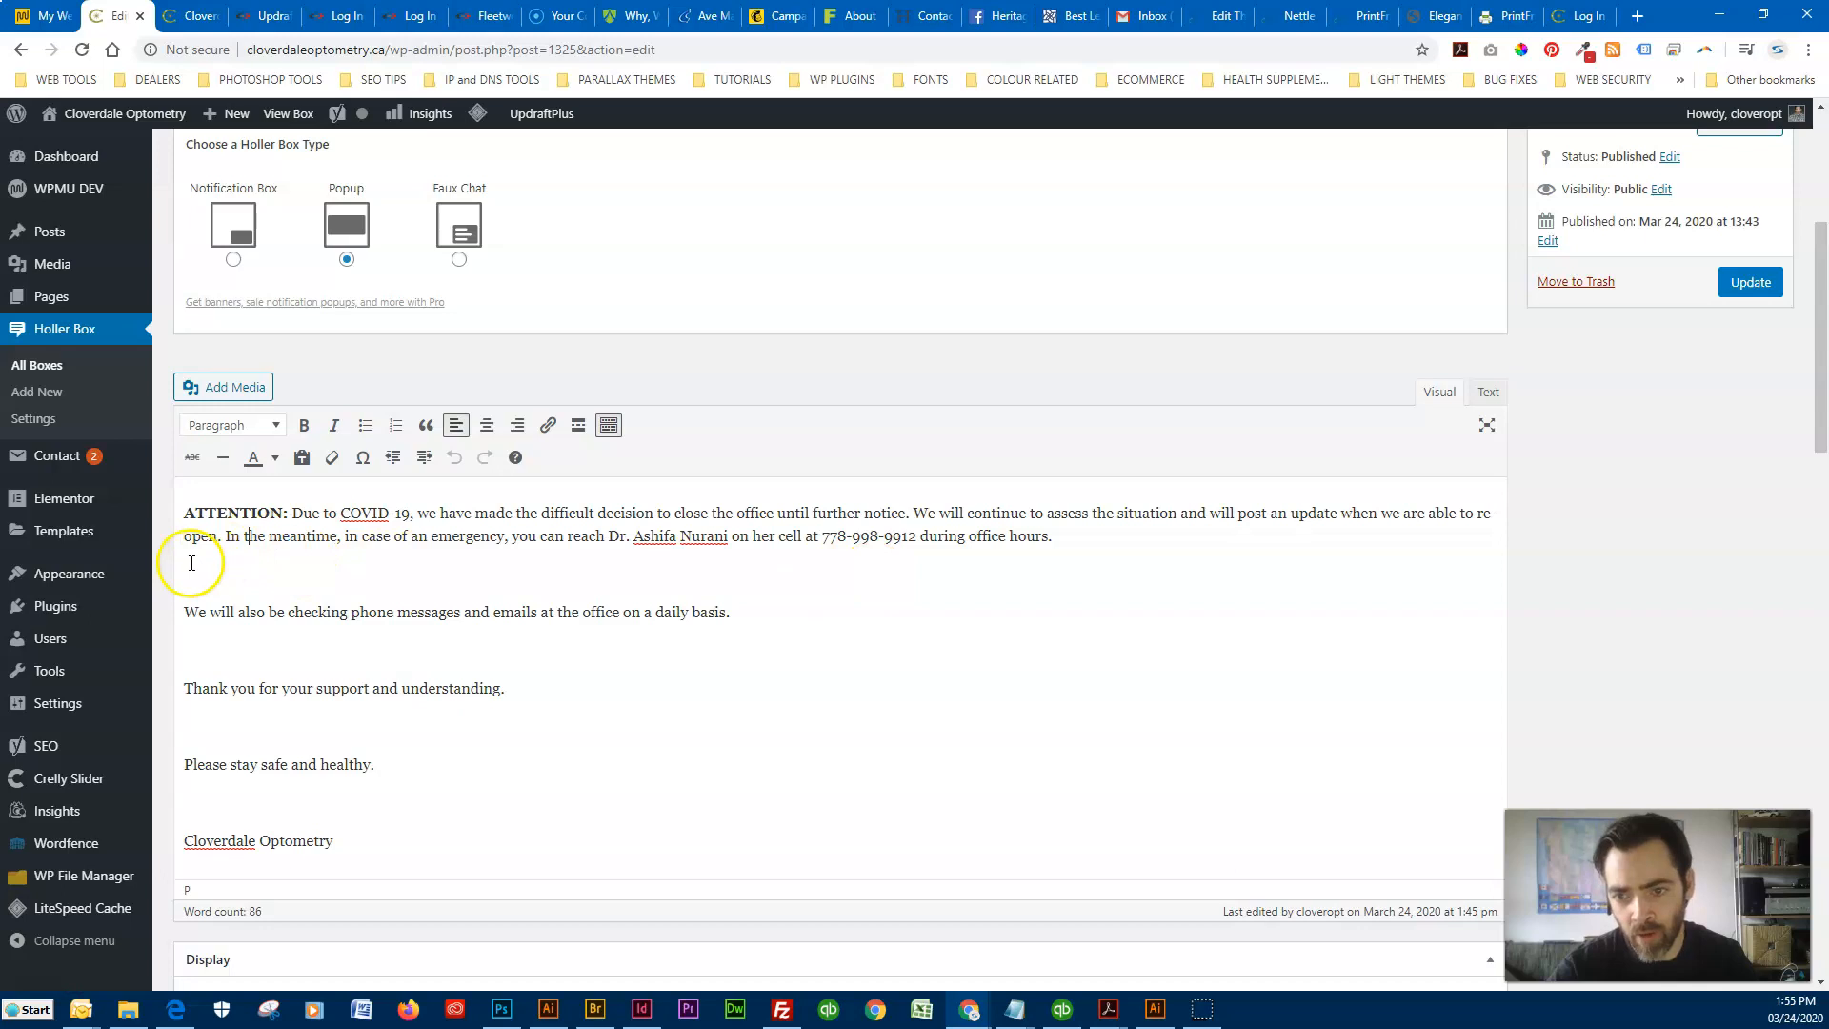
# Compare the message spacing in the homepage popup with the message's HTML source in the box editor.
pyautogui.click(183, 17)
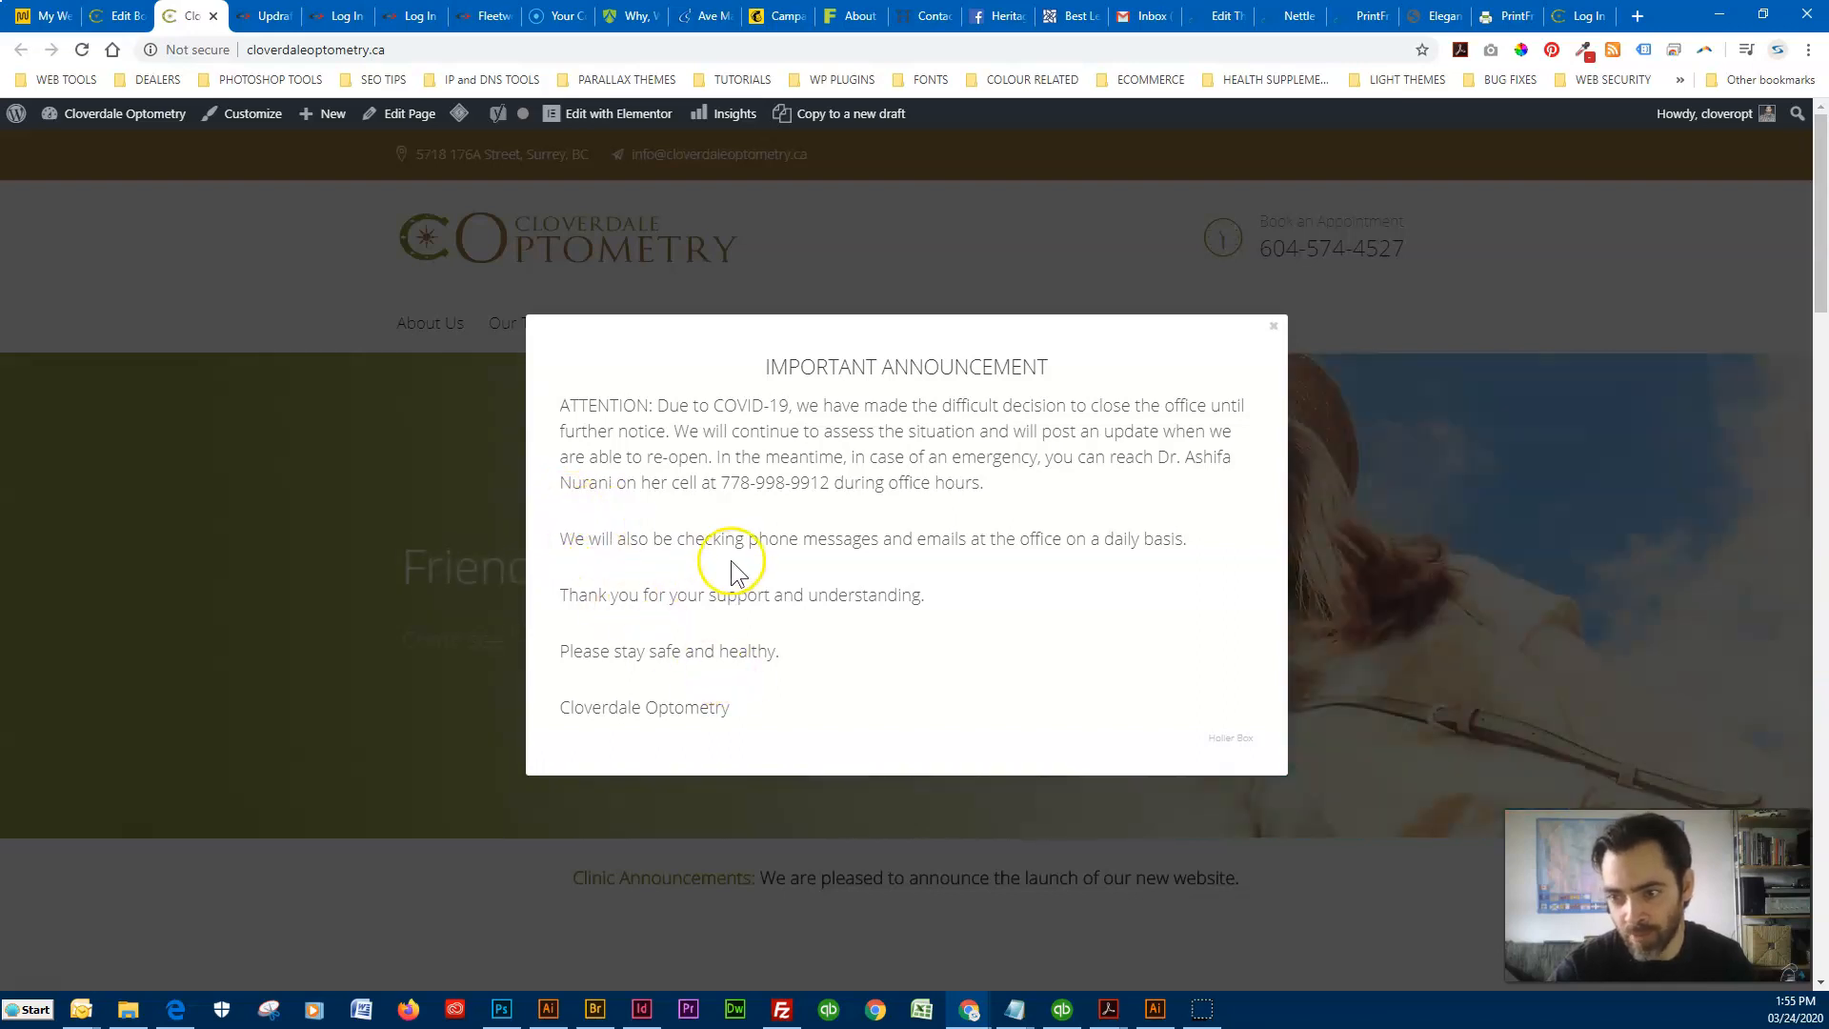
pyautogui.click(114, 15)
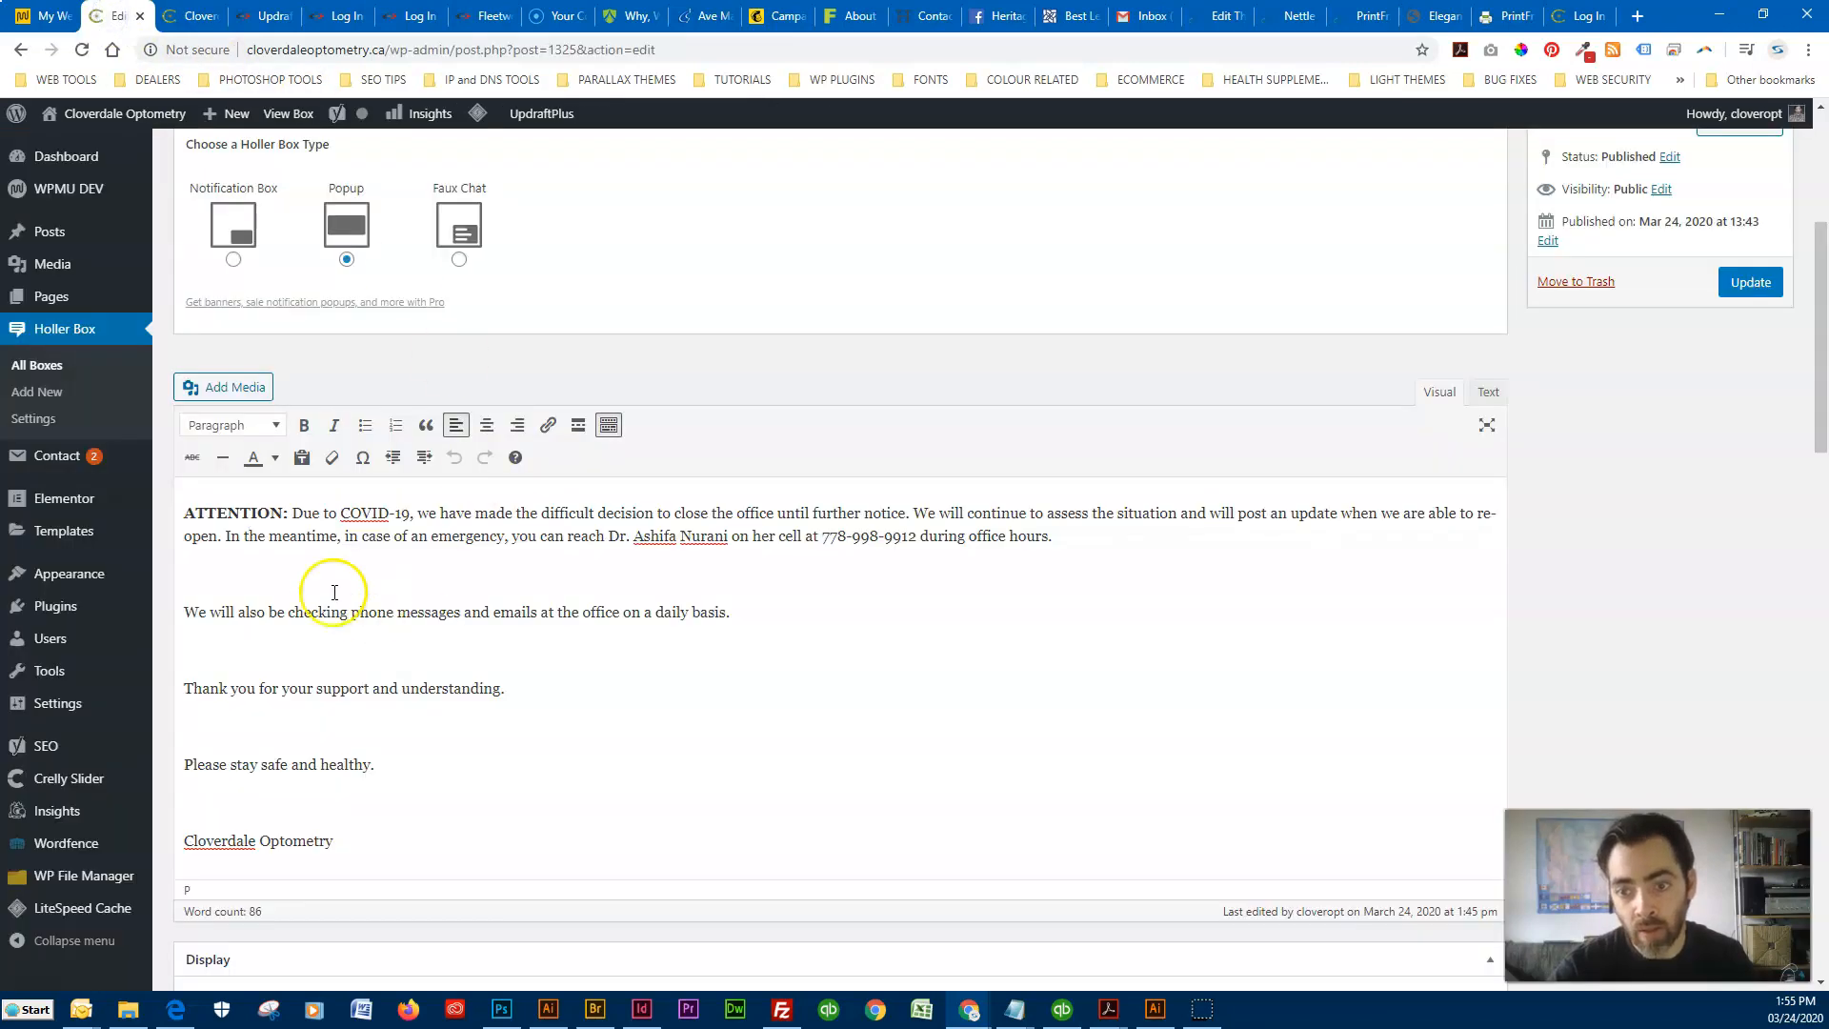
pyautogui.click(1489, 398)
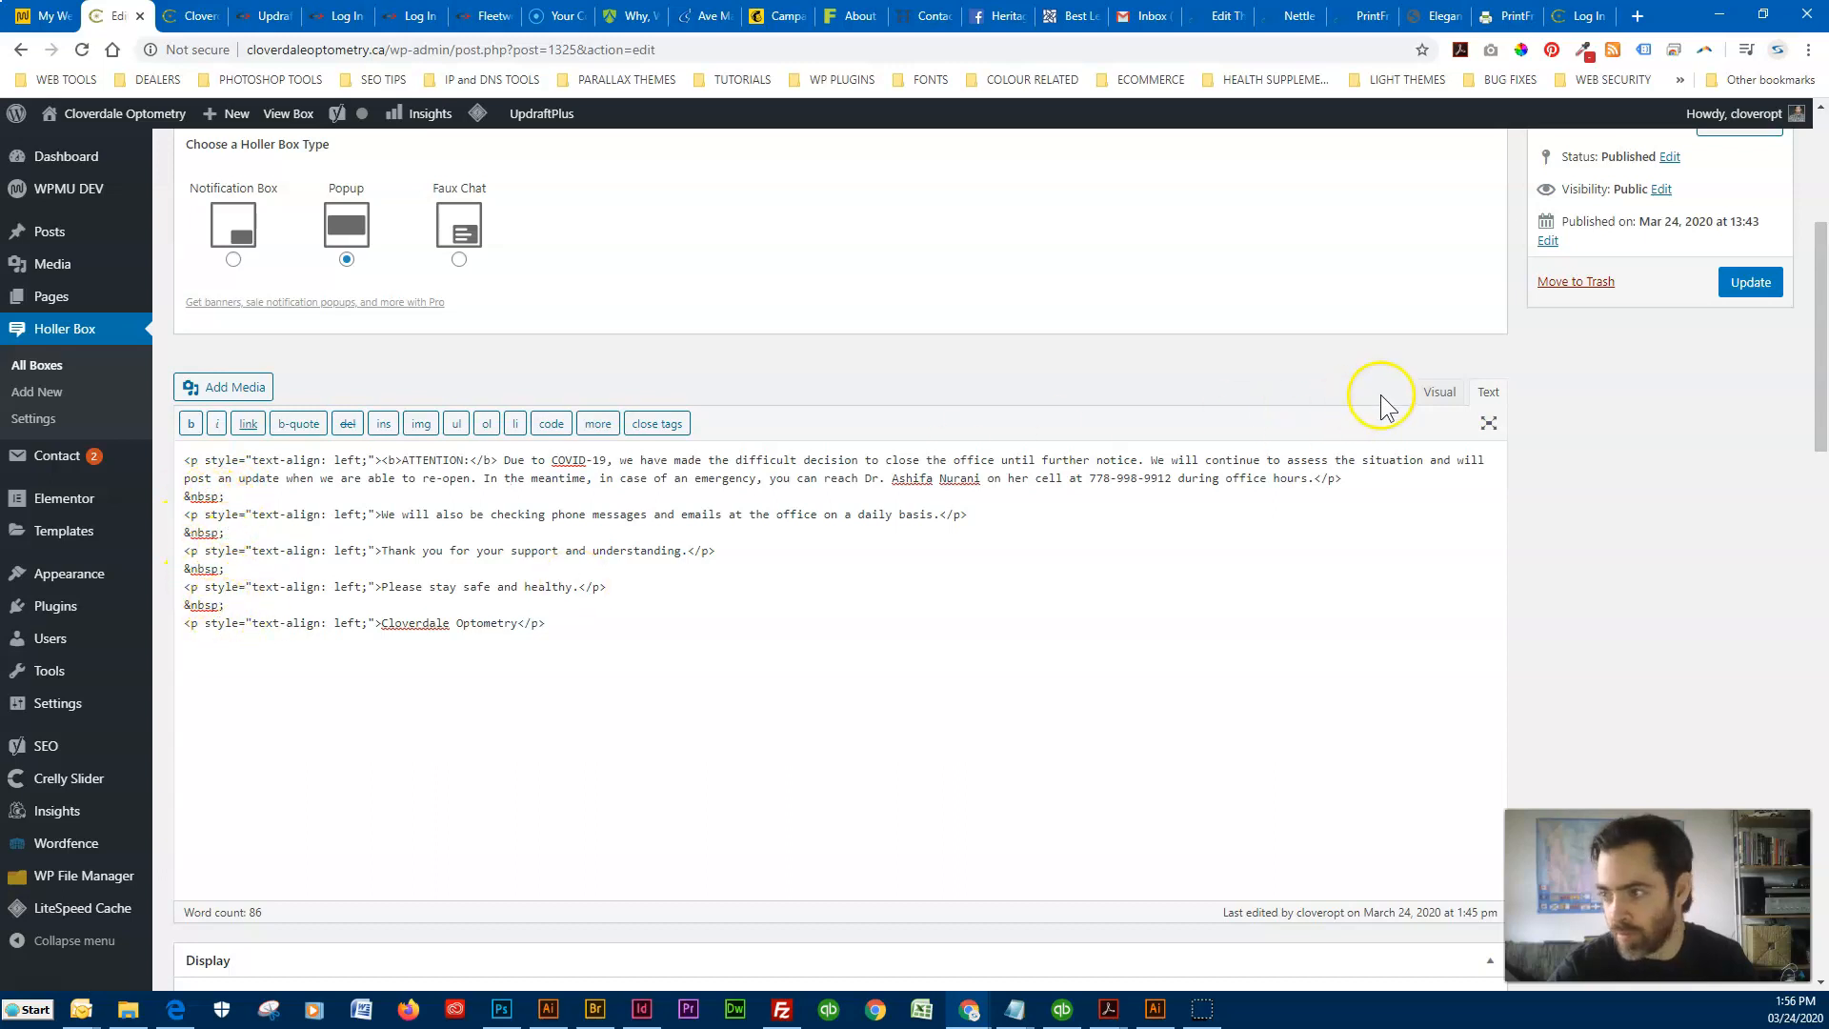
pyautogui.click(1439, 398)
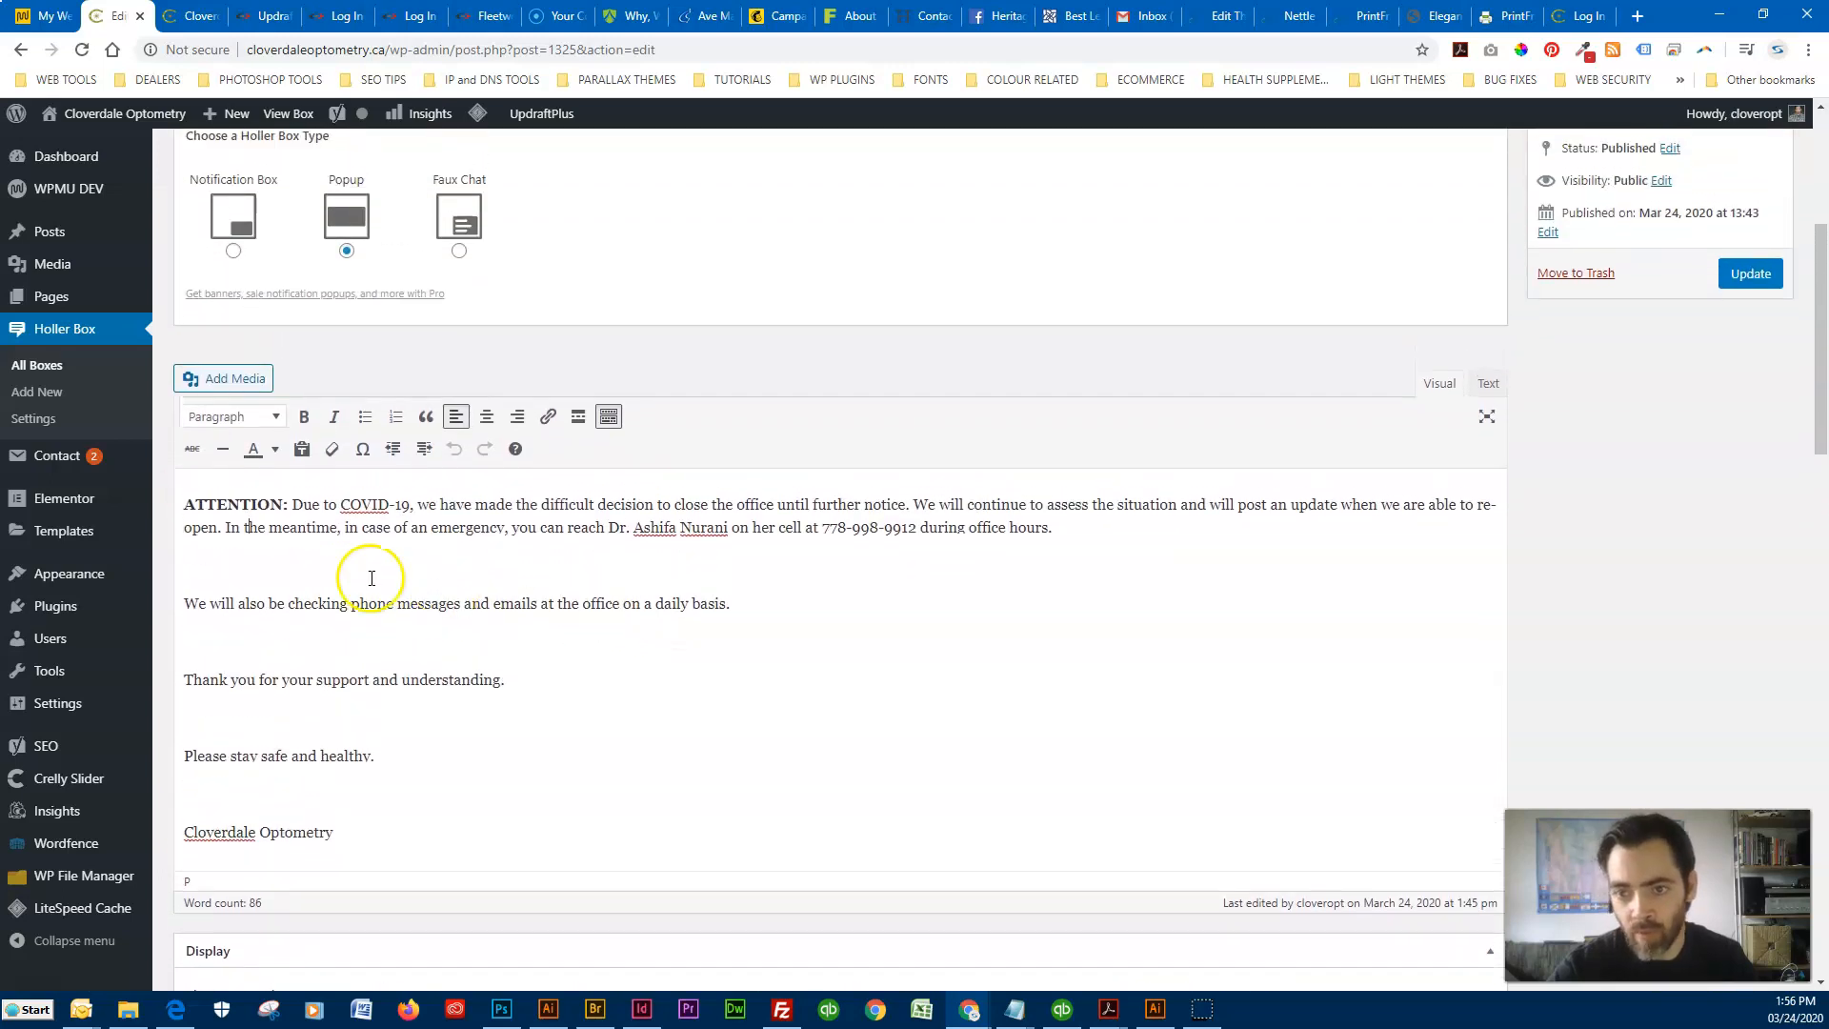
# Preview the IMPORTANT ANNOUNCEMENT box and save it as an update.
pyautogui.scroll(5, 1582, 572)
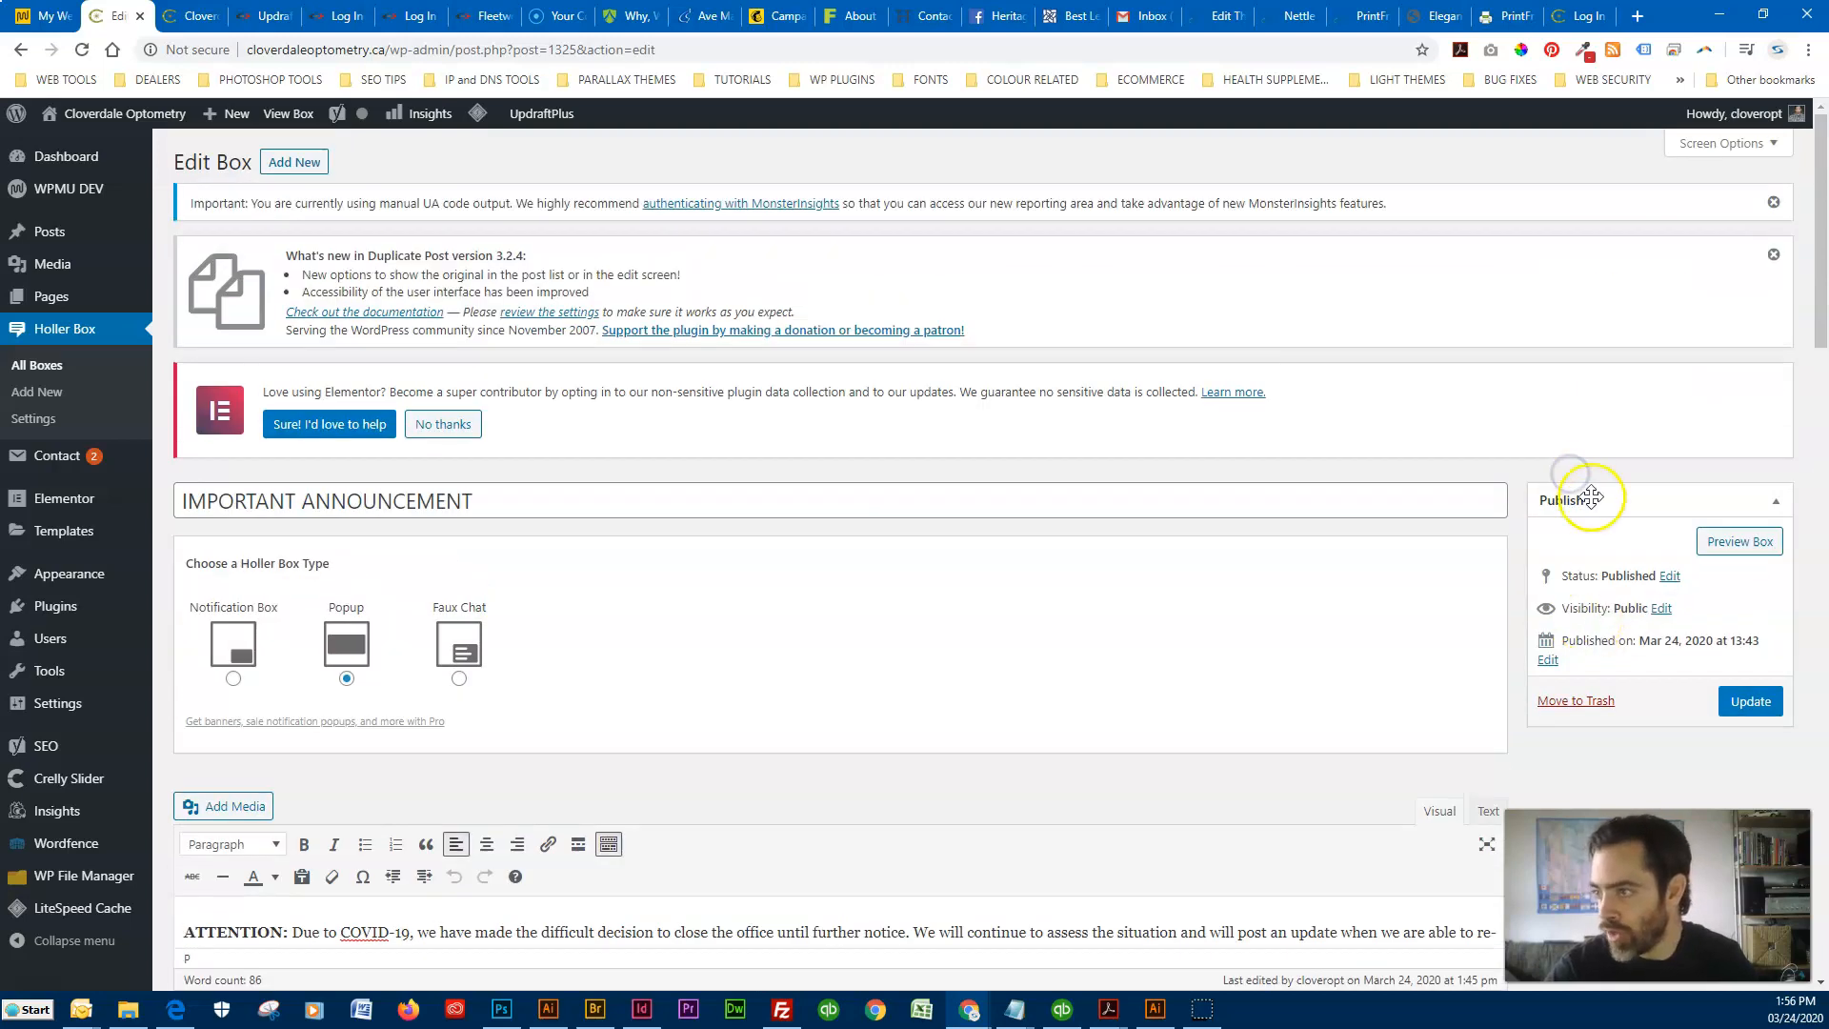
pyautogui.click(1751, 544)
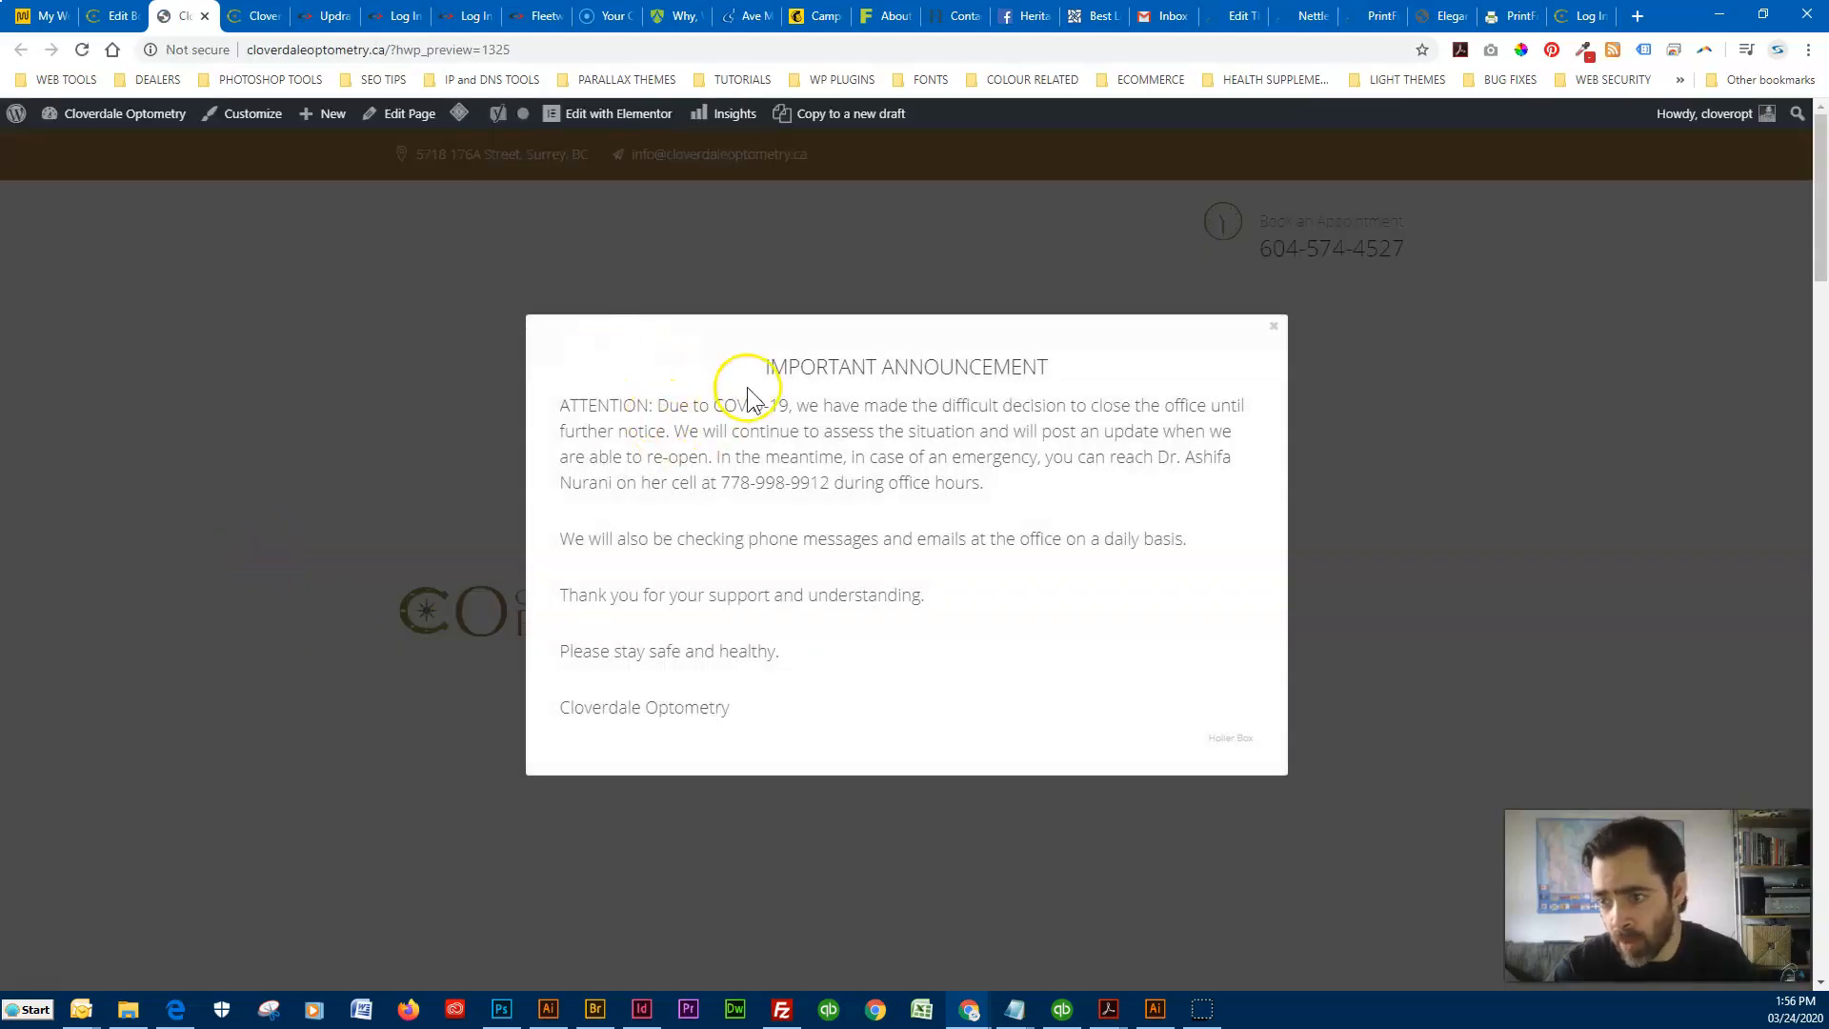
pyautogui.click(205, 16)
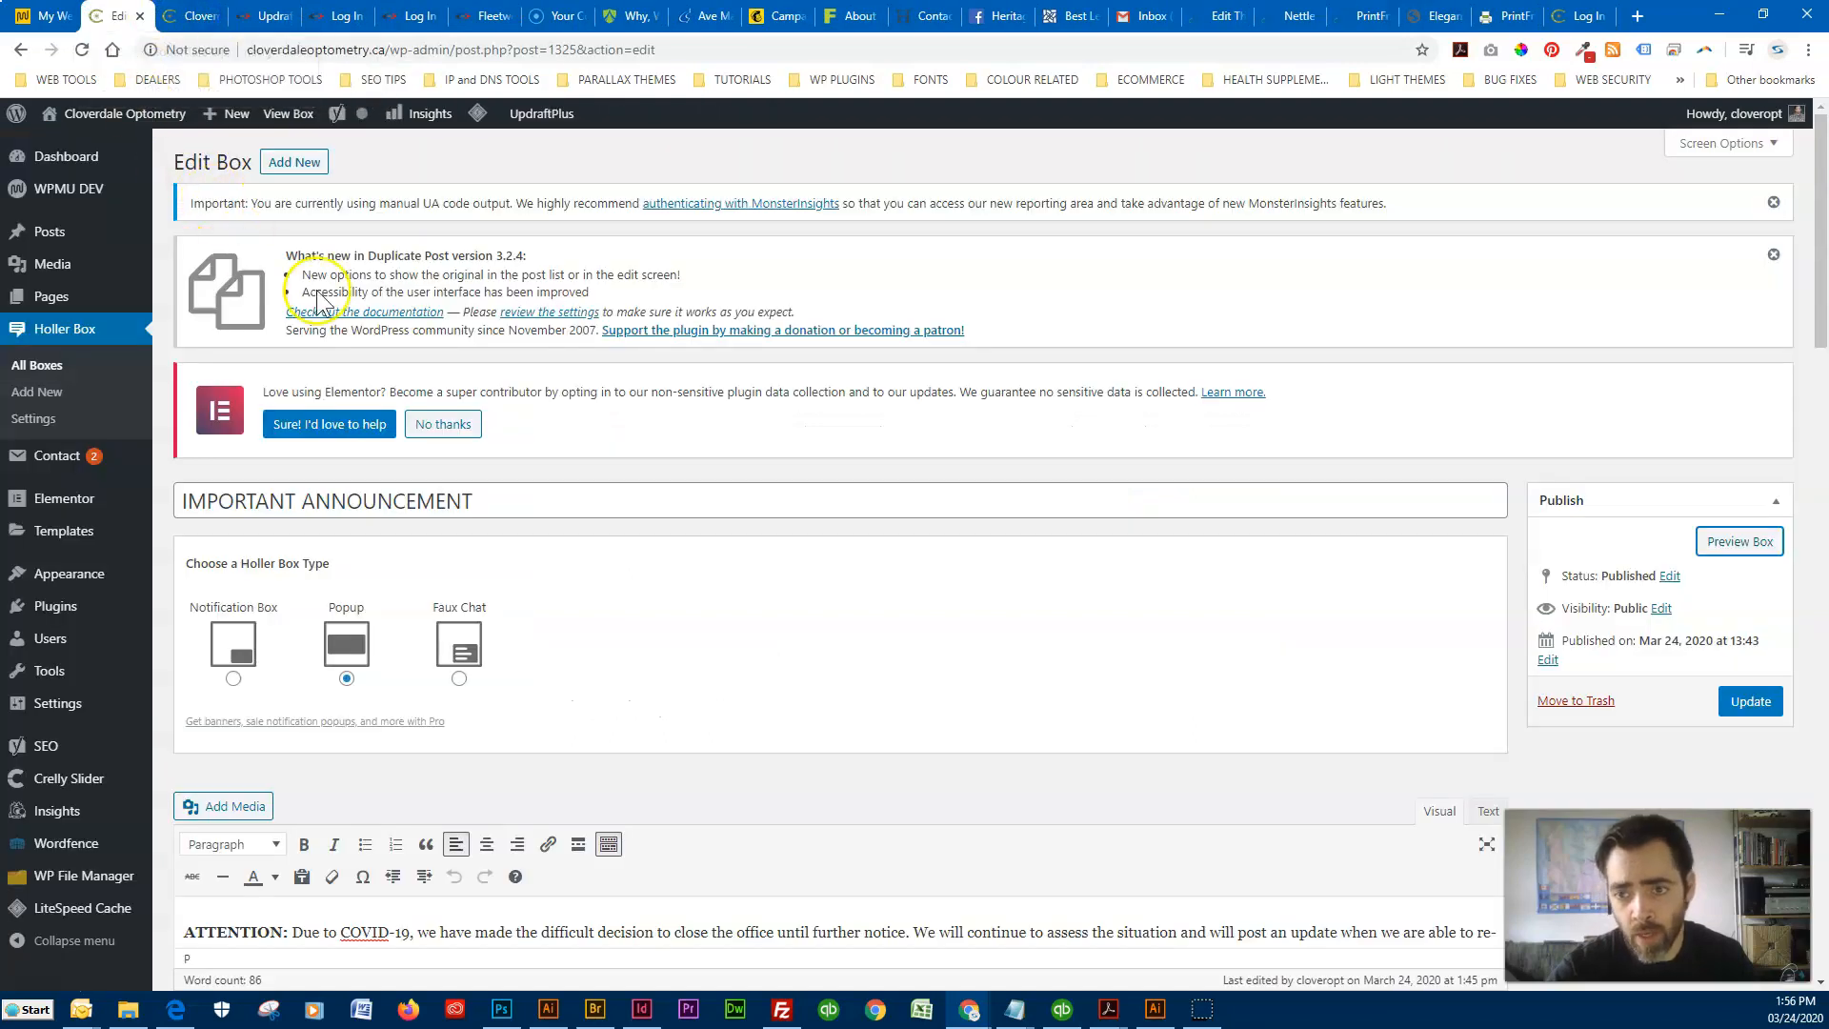
pyautogui.click(1751, 702)
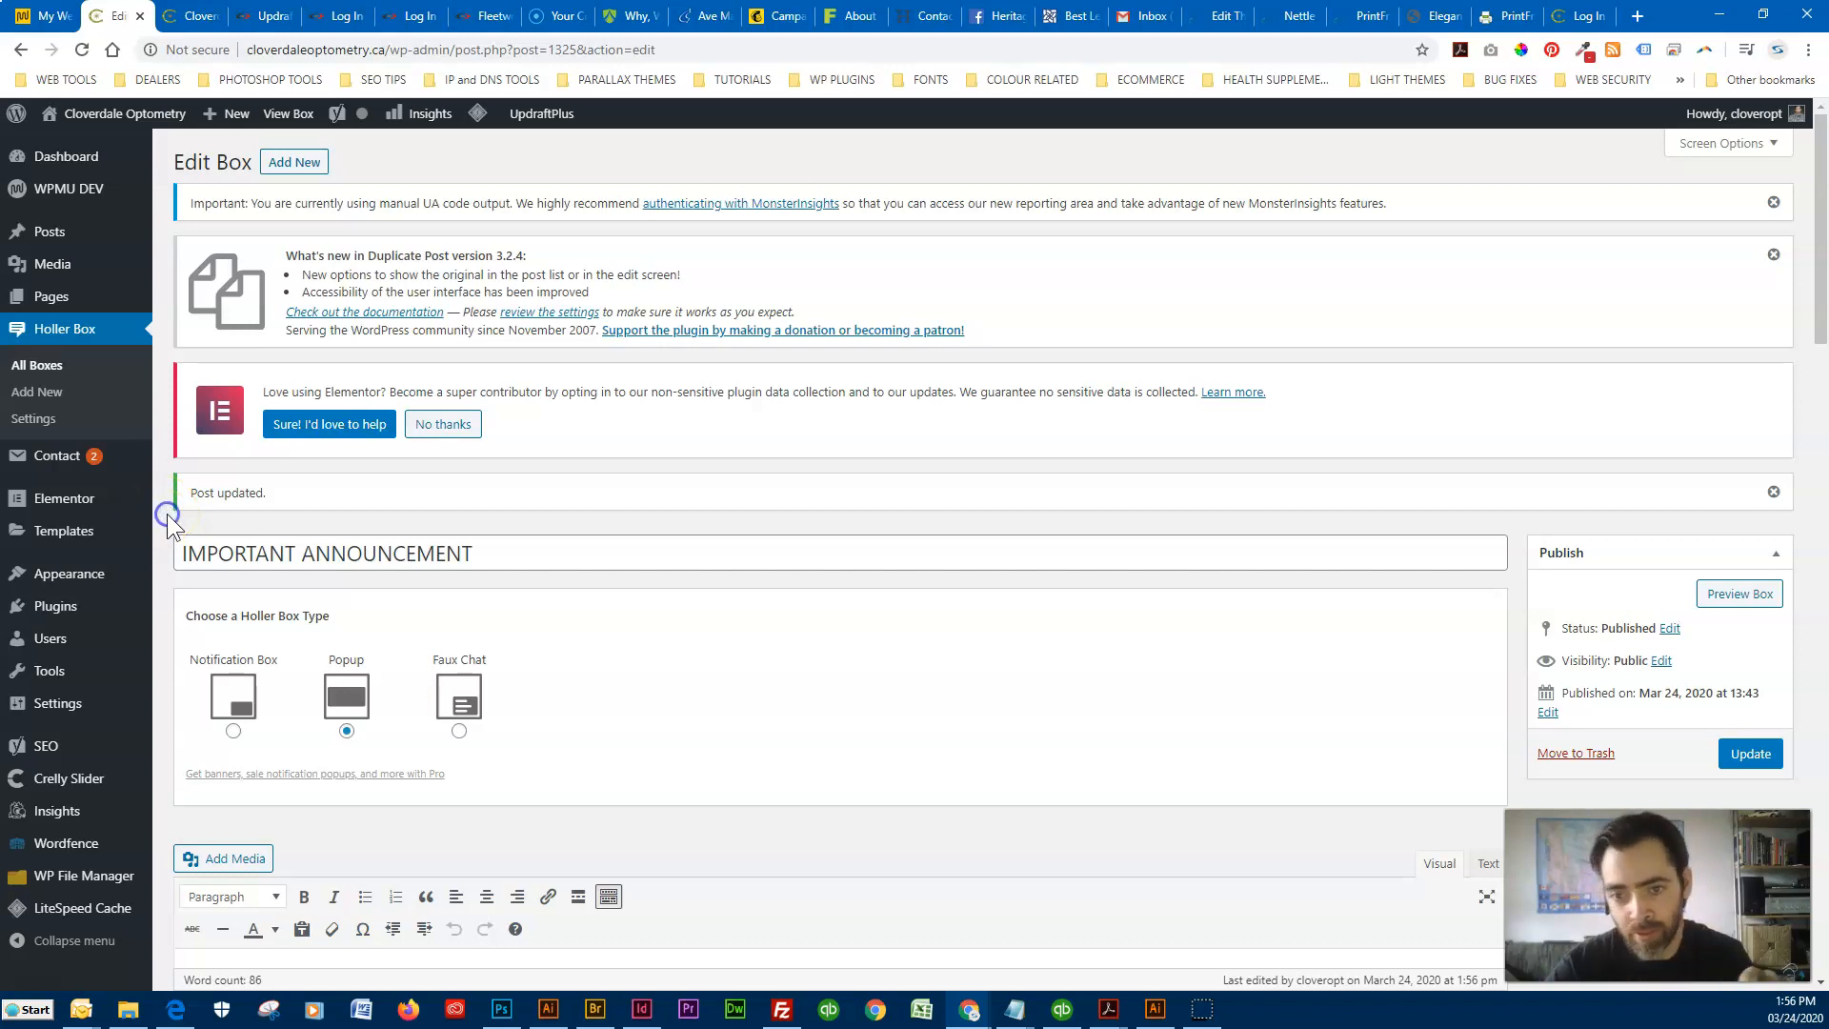
# Open the WPFront Notification Bar settings.
pyautogui.scroll(-2, 168, 512)
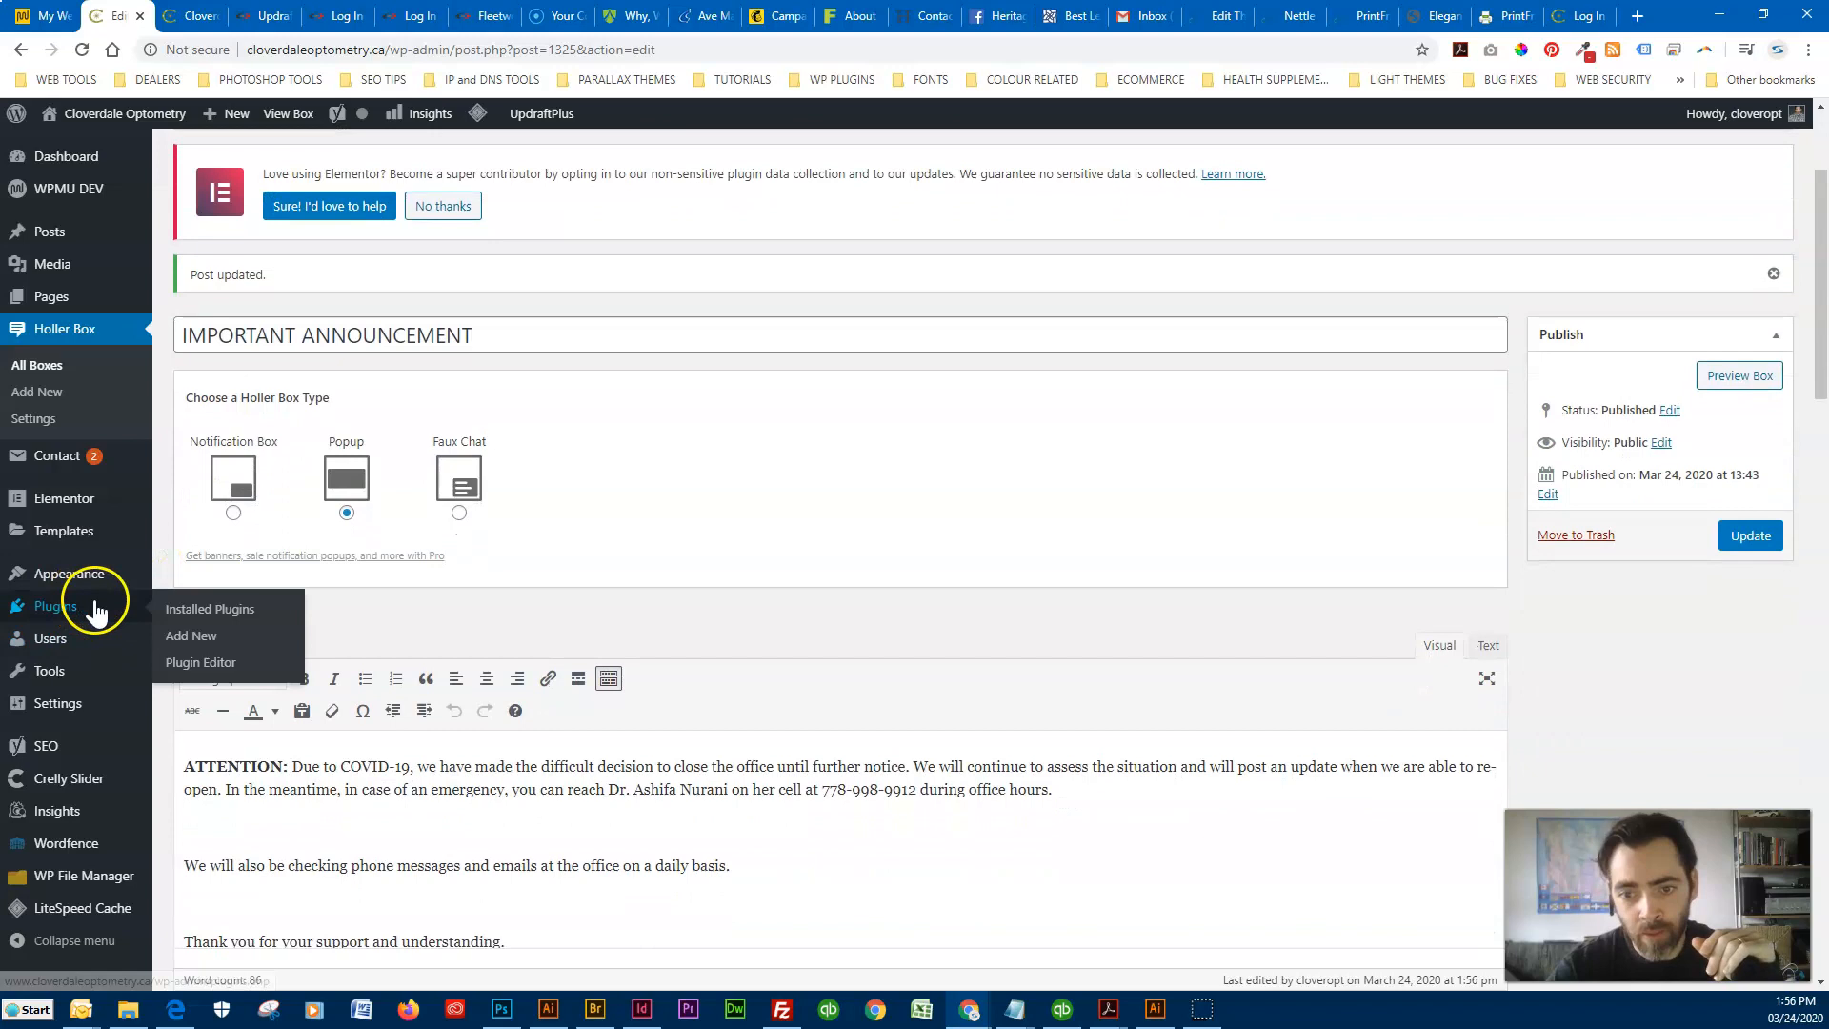
pyautogui.moveTo(71, 705)
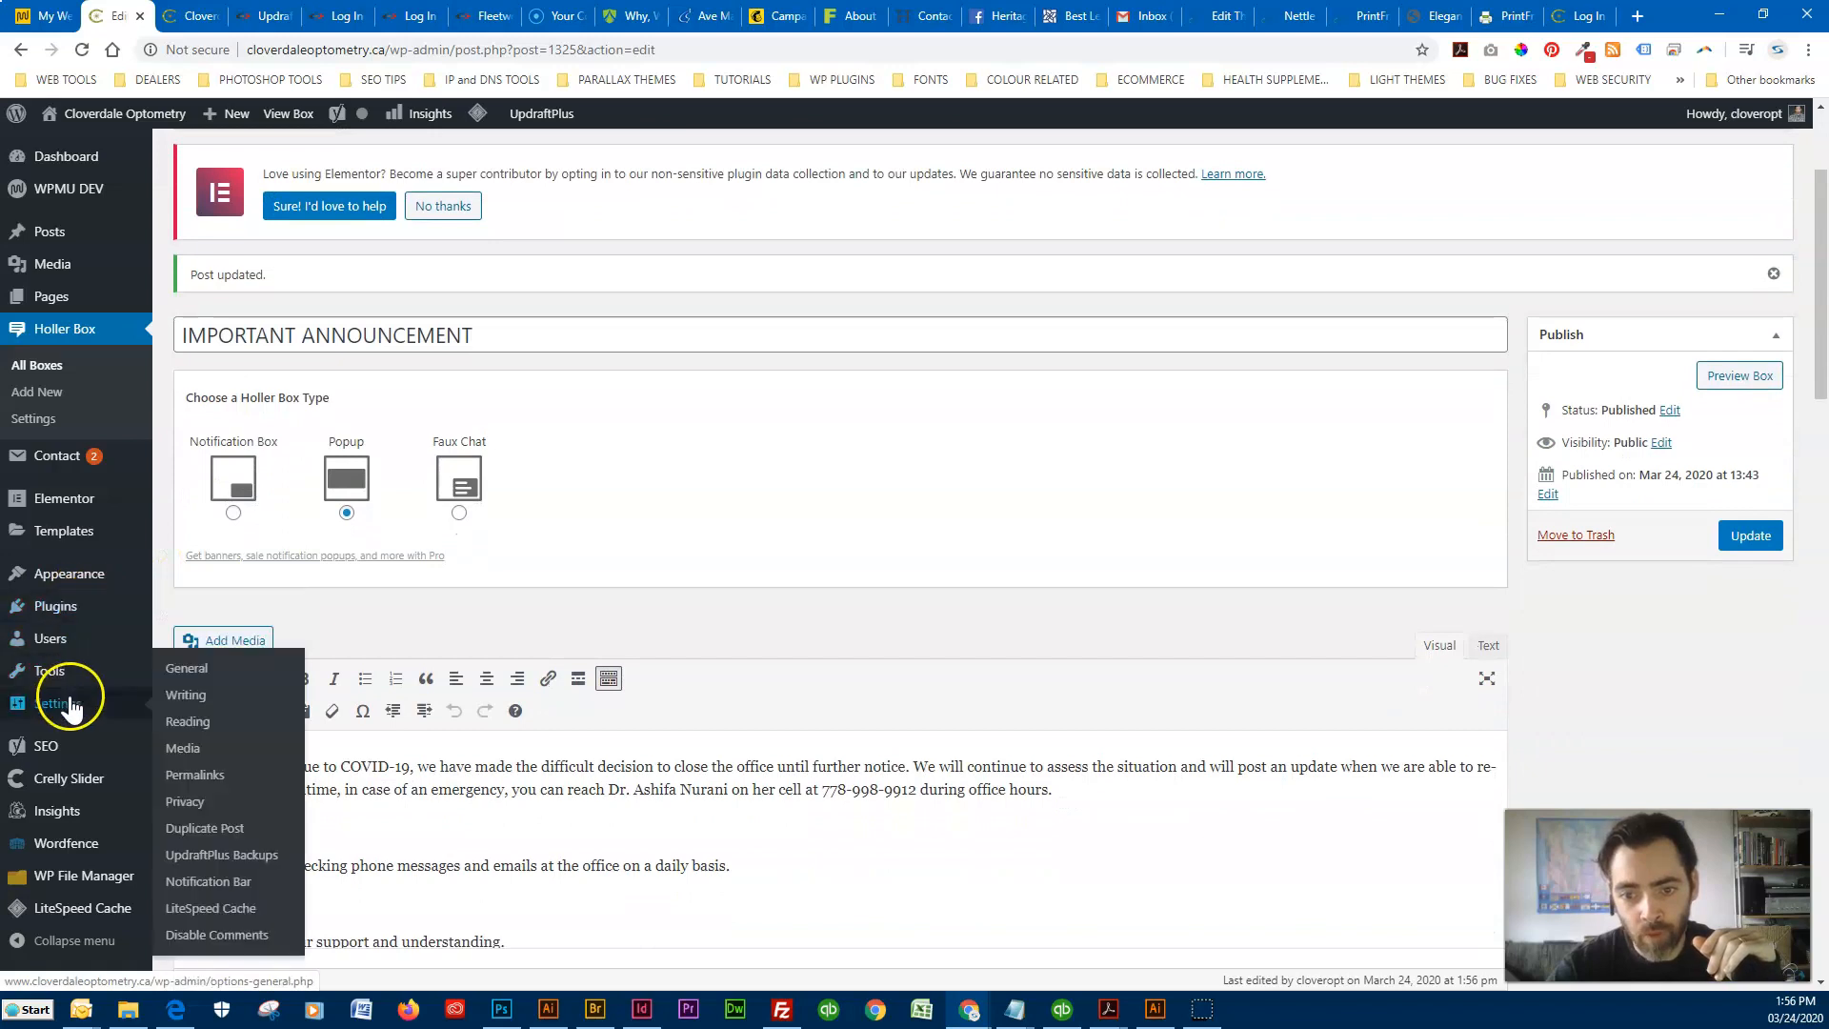
pyautogui.click(208, 885)
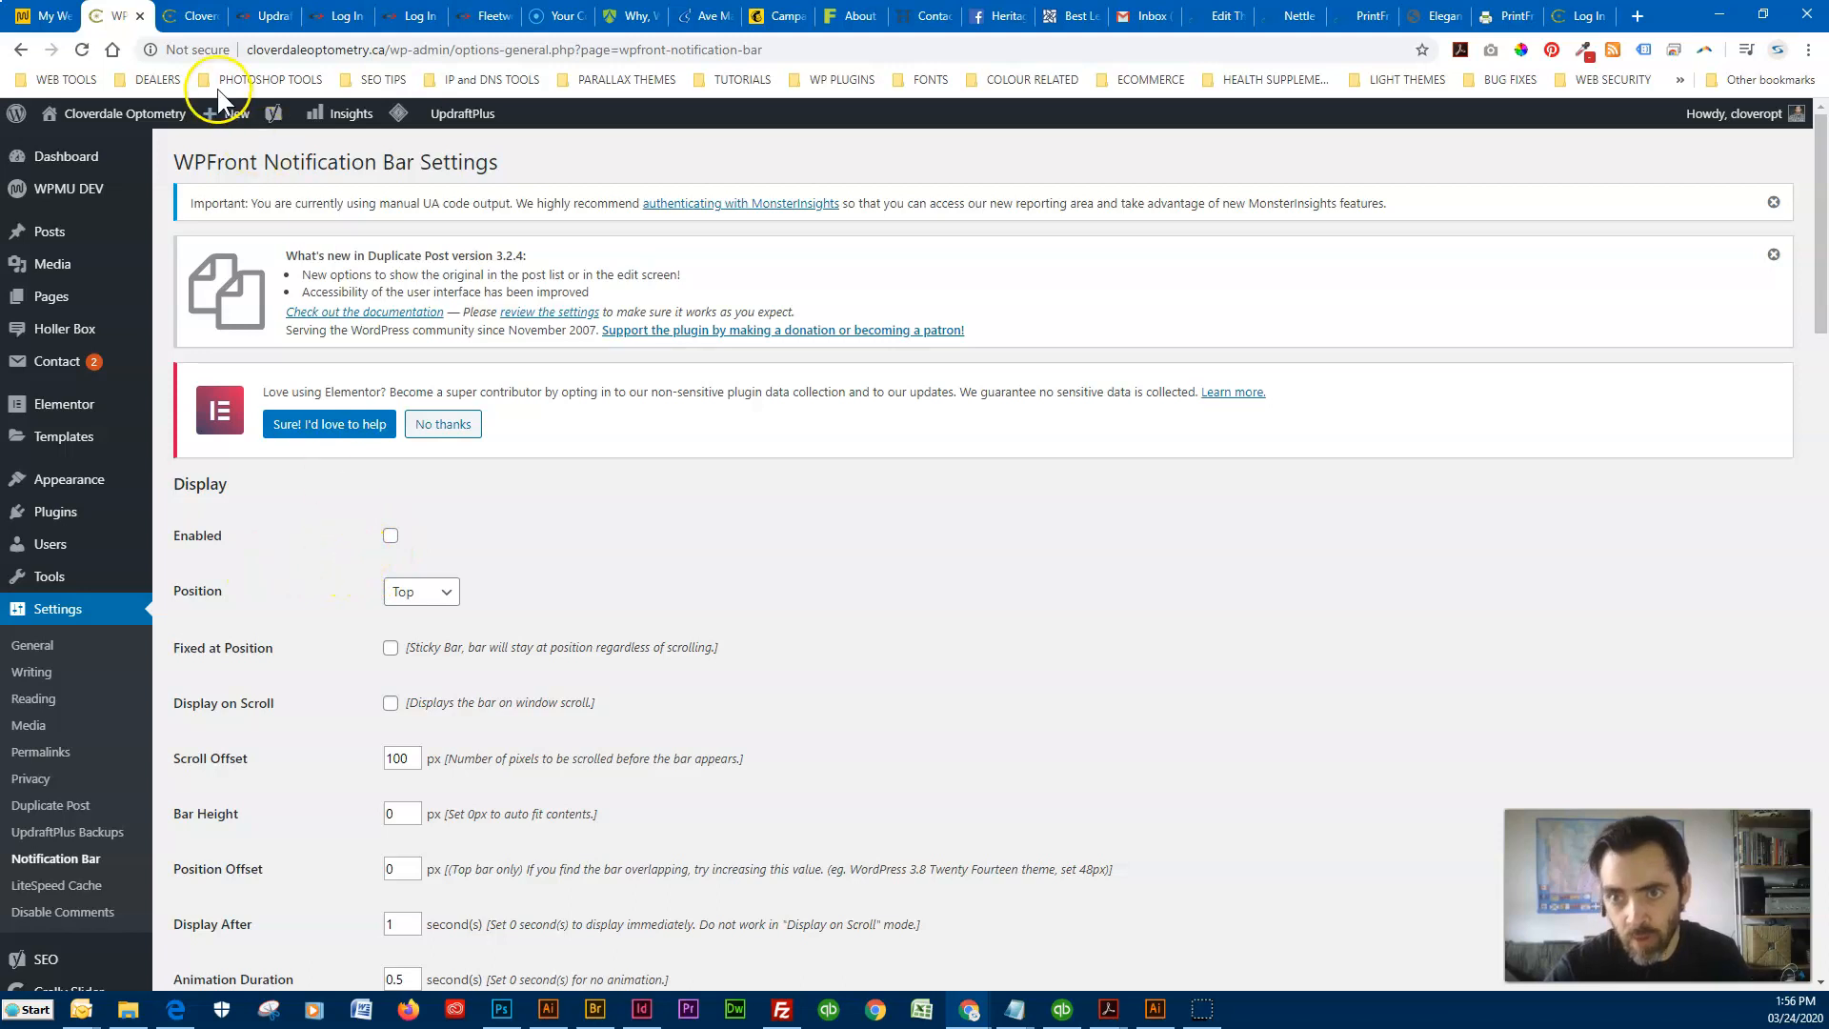
# Check the popup on the site's About Us page, dismiss it and look through the page's content.
pyautogui.click(196, 16)
pyautogui.click(219, 293)
pyautogui.click(424, 323)
pyautogui.click(339, 703)
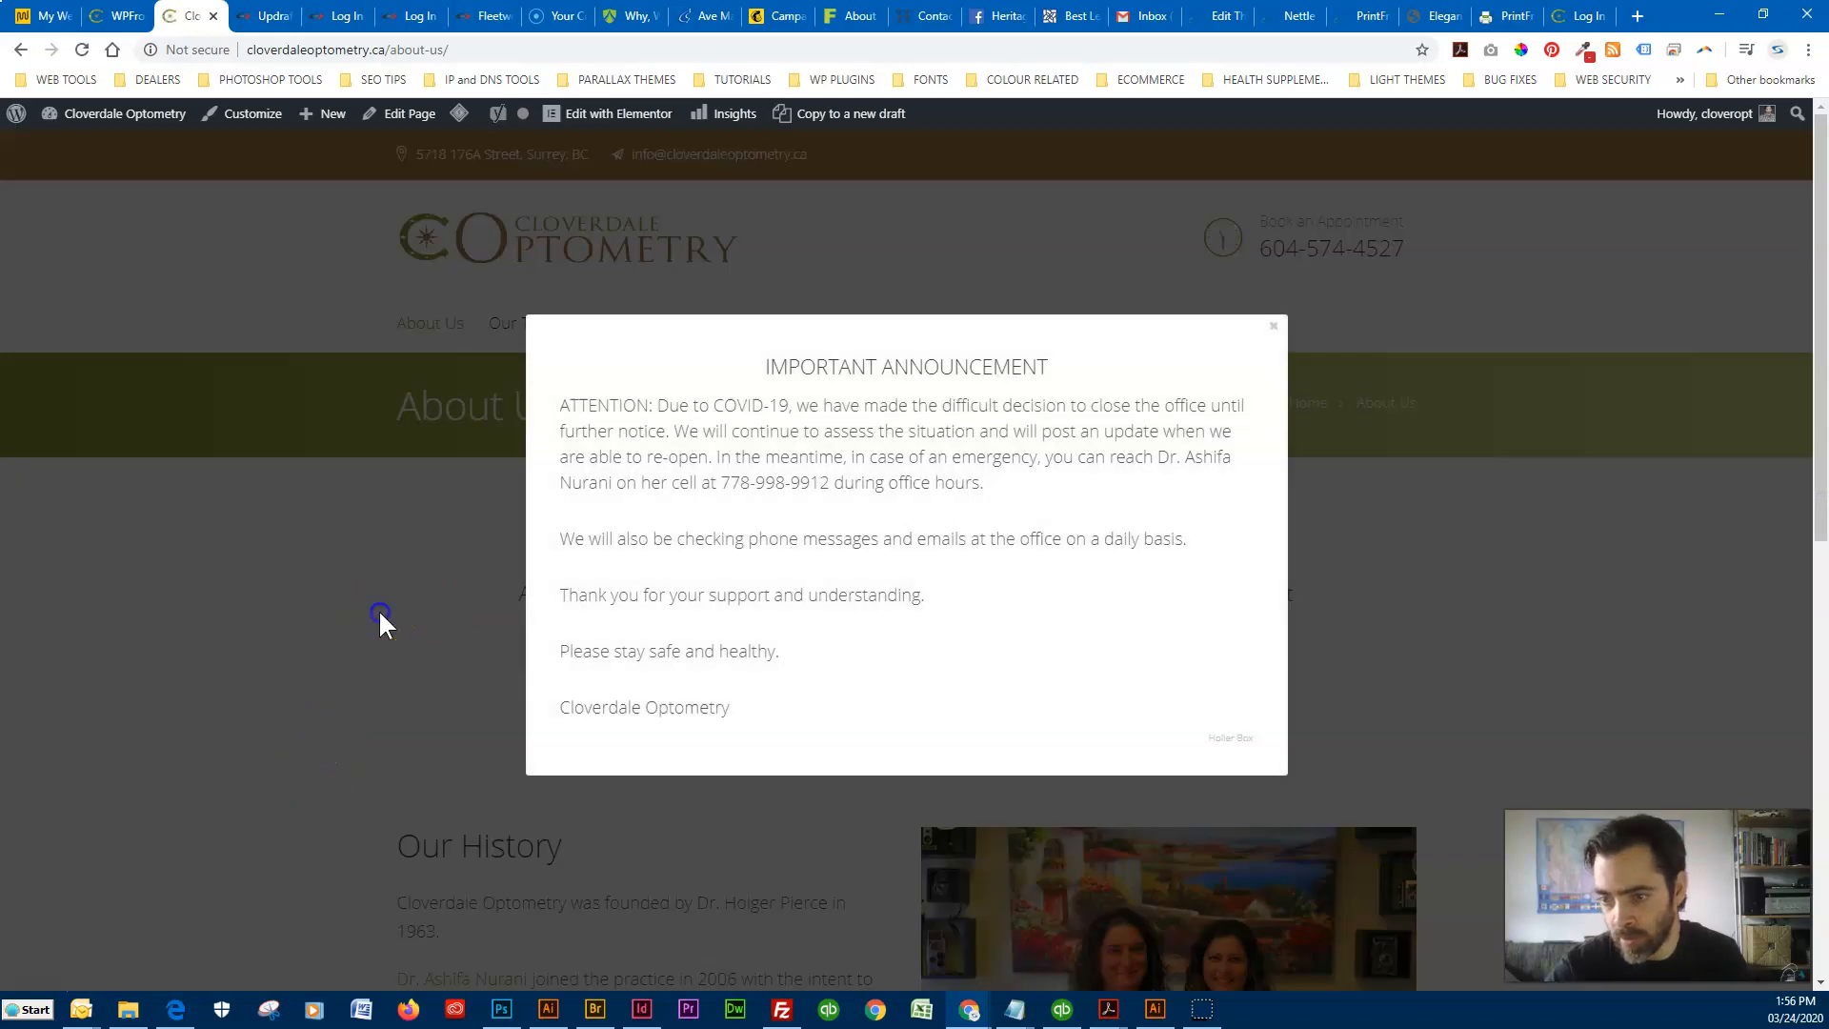
pyautogui.click(379, 615)
pyautogui.scroll(-7, 273, 782)
pyautogui.scroll(5, 273, 781)
pyautogui.scroll(3, 273, 779)
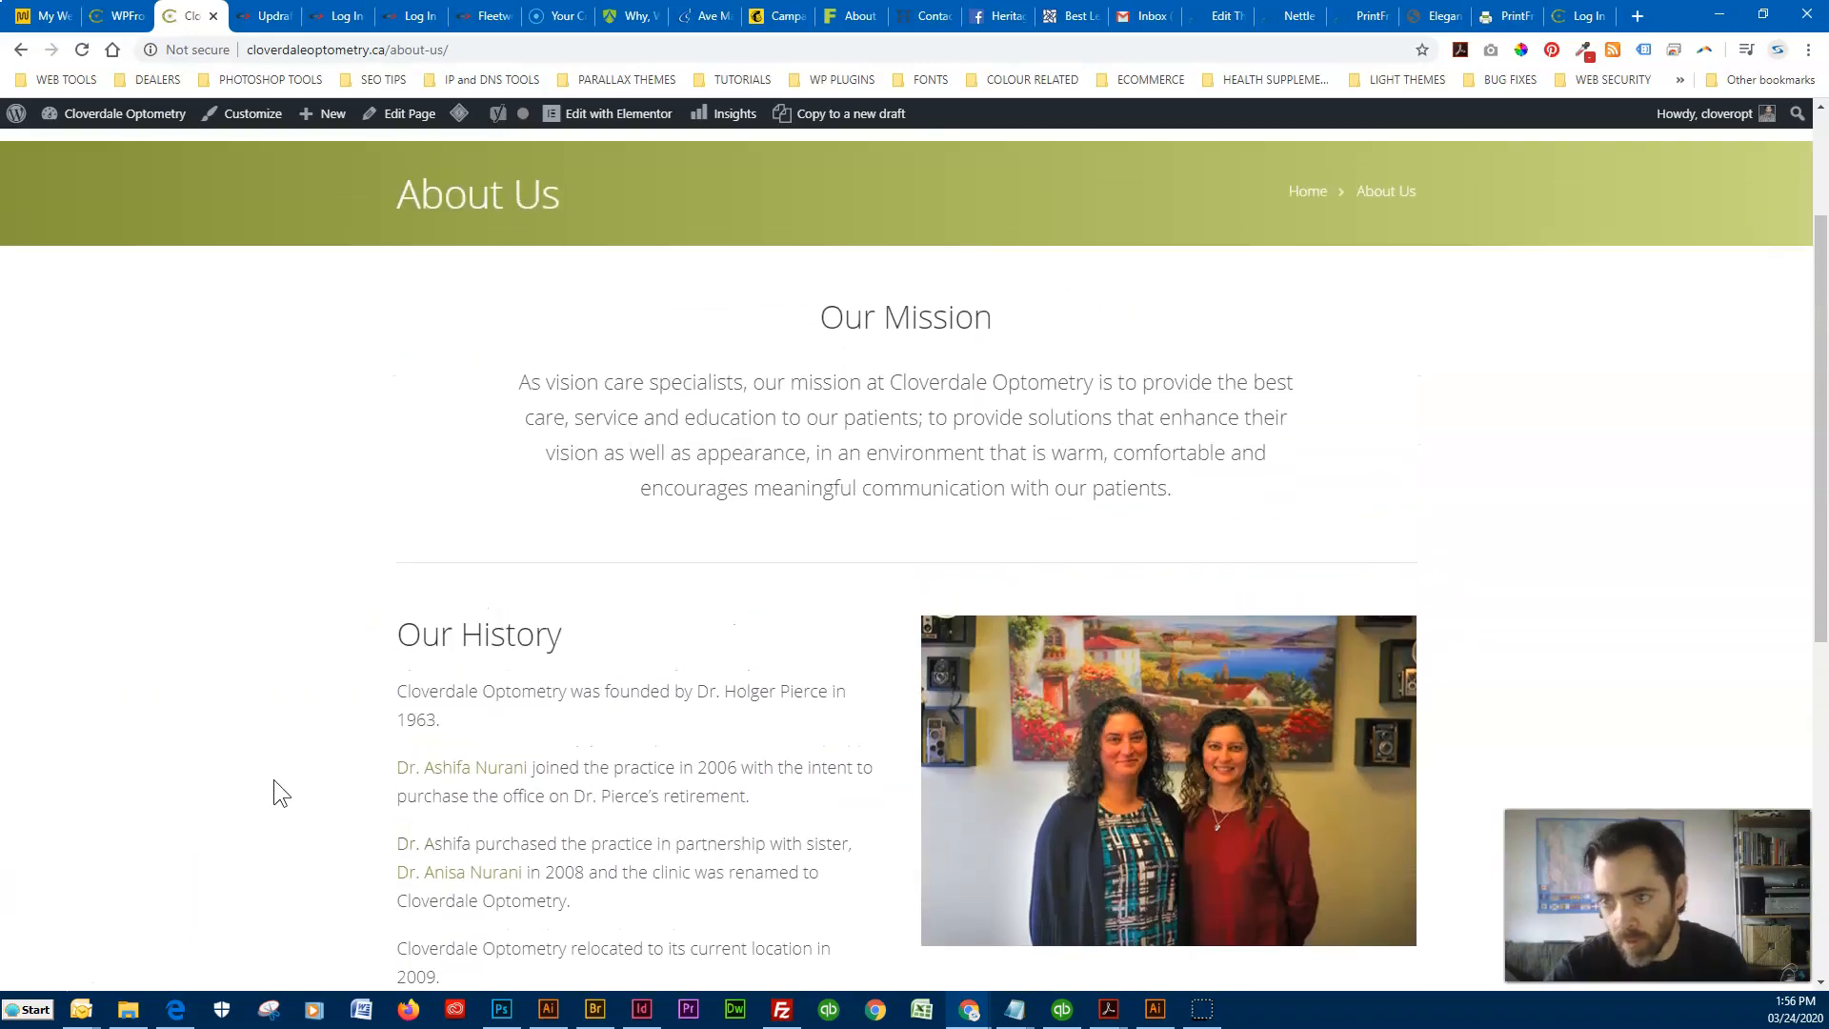
# Clone the About Us page in the WordPress page list and open the draft copy for editing.
pyautogui.click(121, 17)
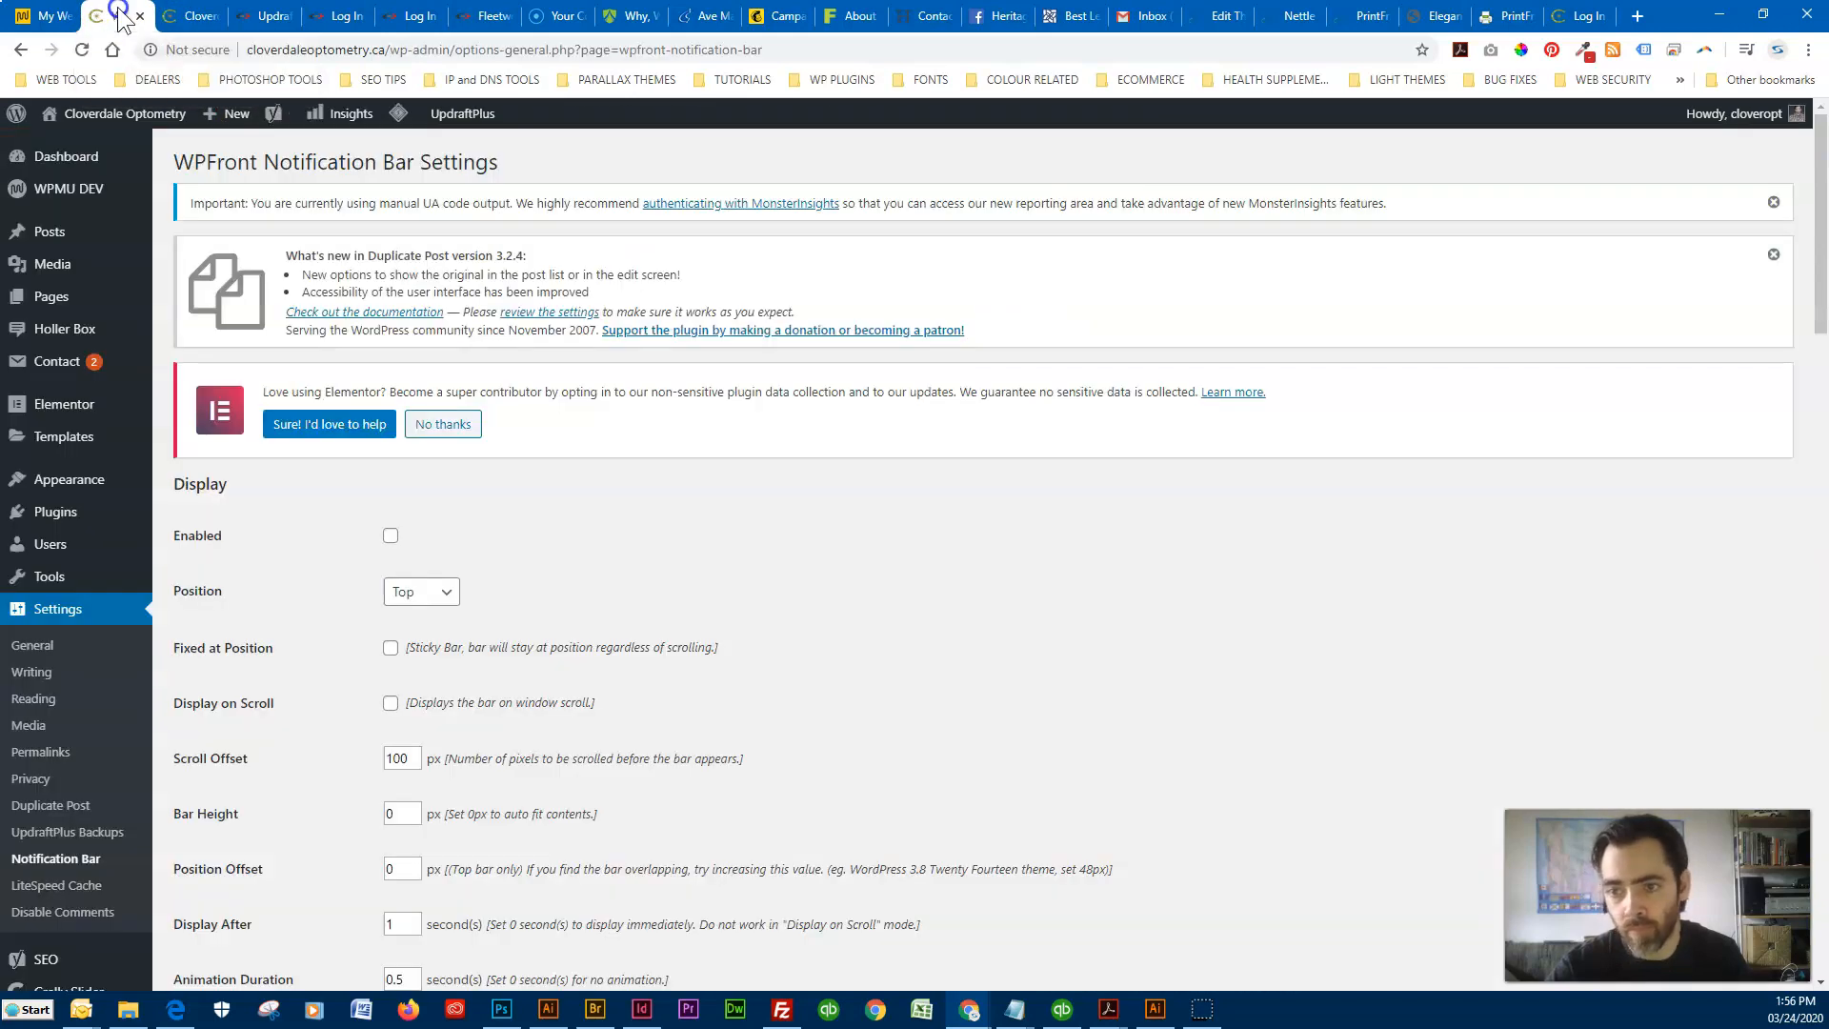
pyautogui.moveTo(105, 297)
pyautogui.click(175, 302)
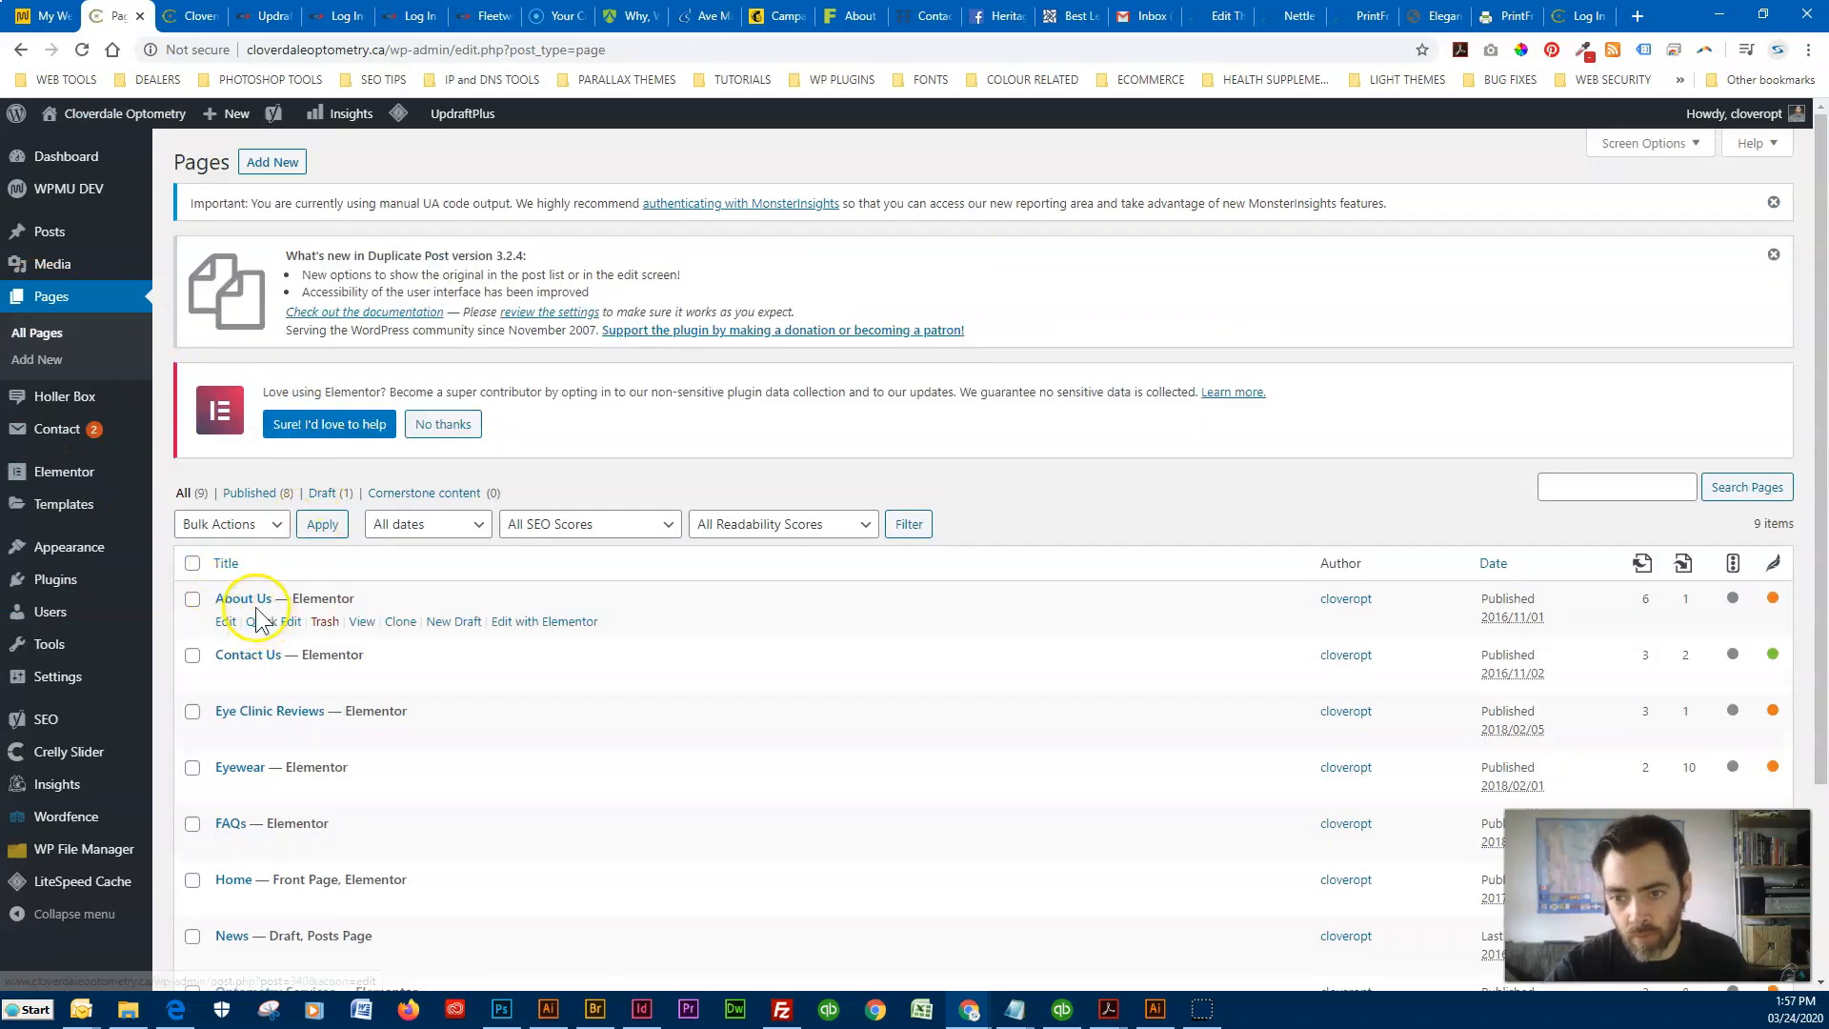
pyautogui.click(401, 623)
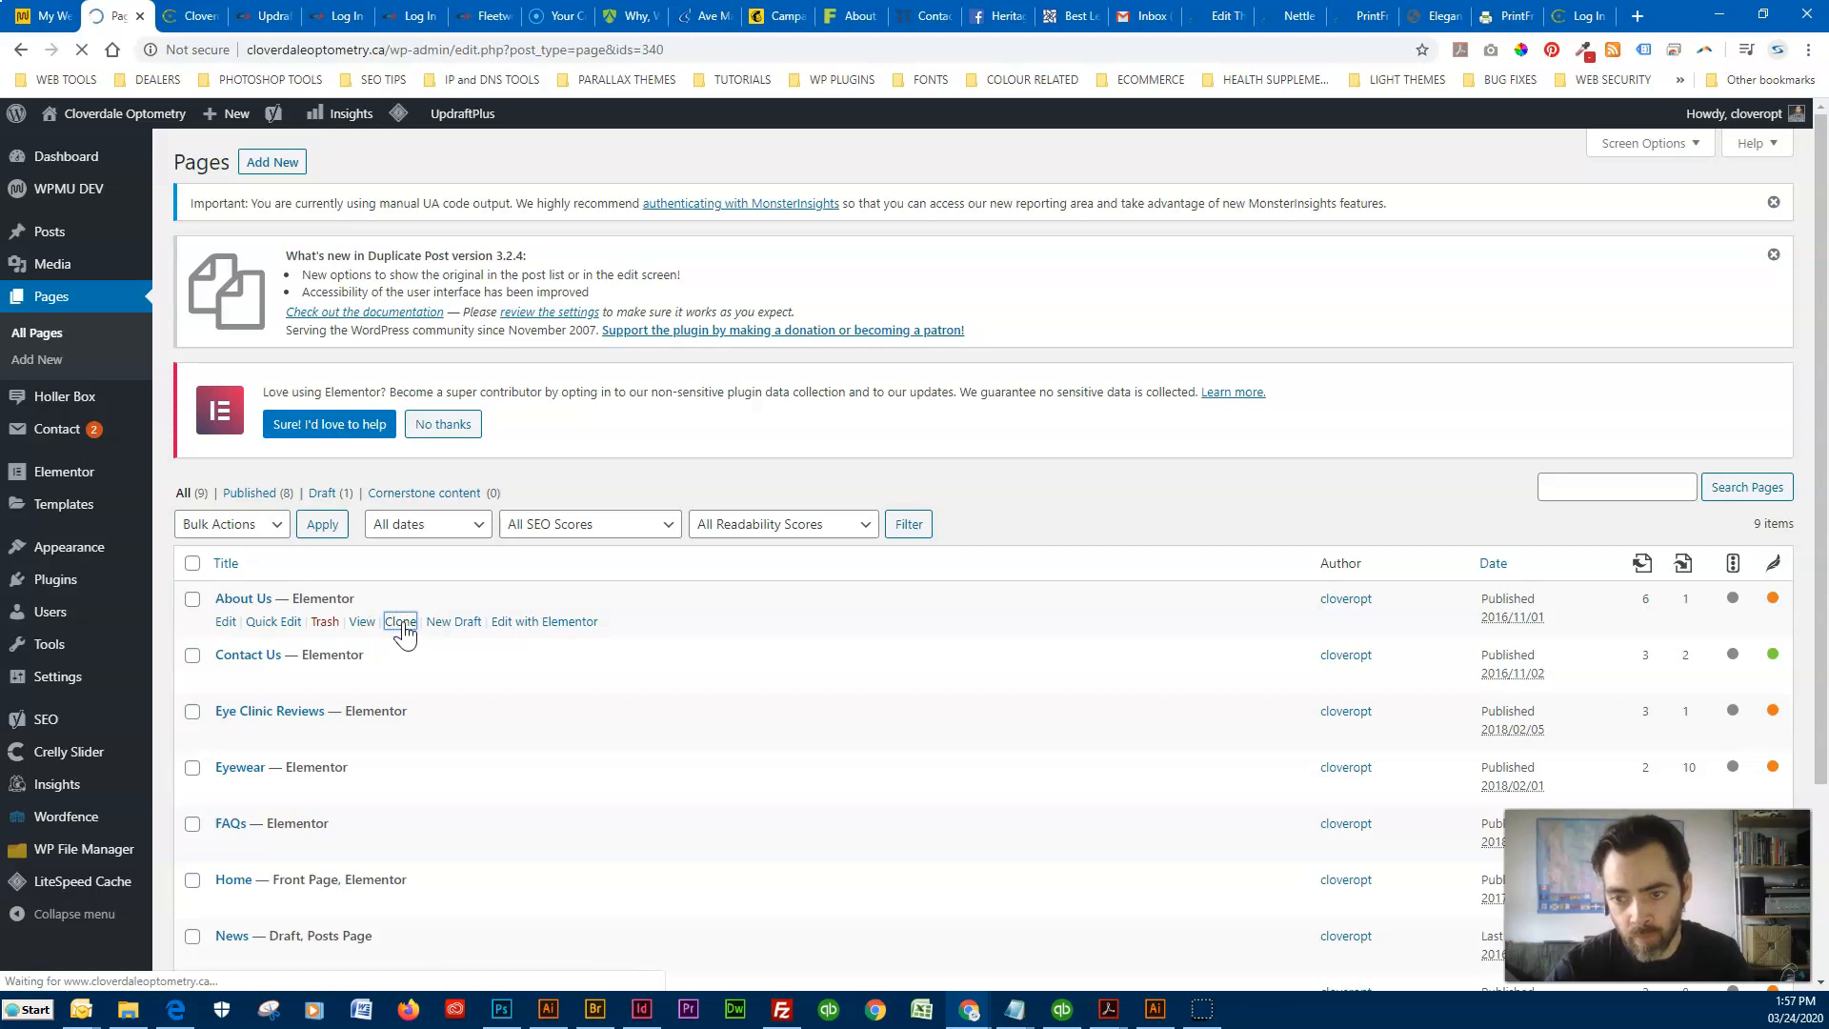
pyautogui.click(233, 654)
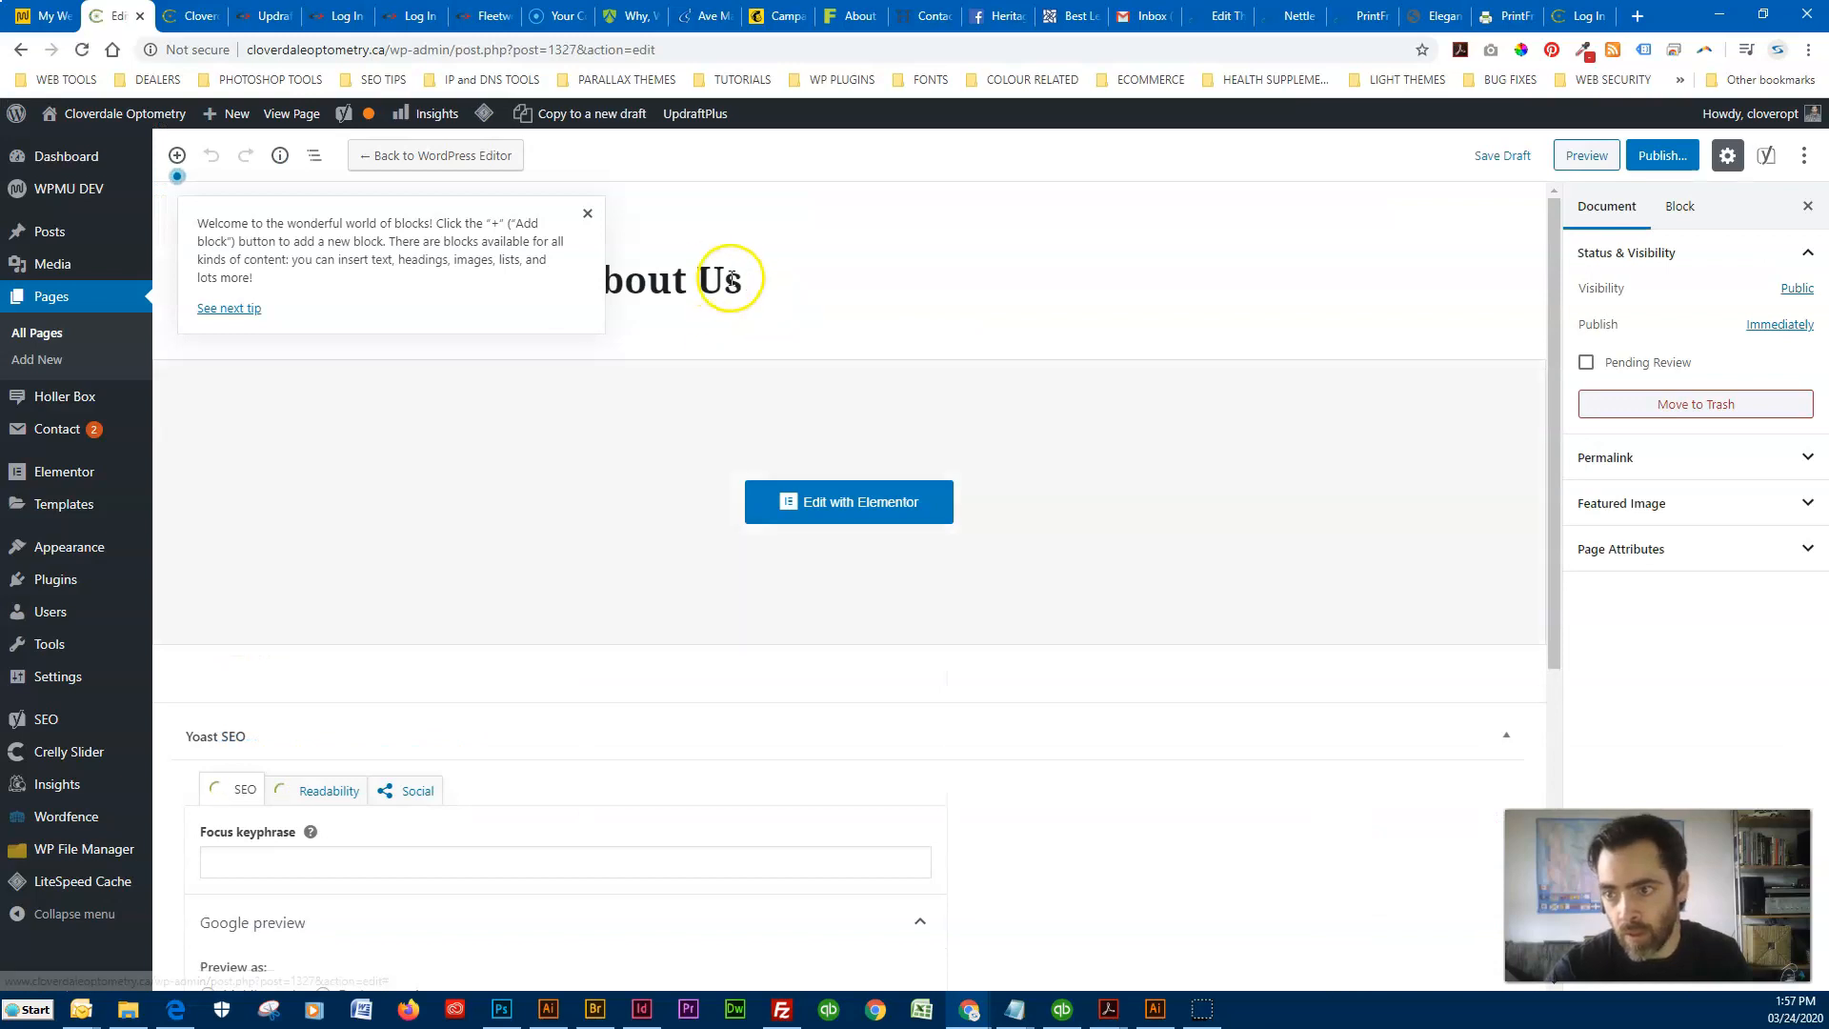
# Change the cloned page's title to "Important Announcement".
pyautogui.click(743, 280)
pyautogui.moveTo(749, 280); pyautogui.dragTo(564, 283)
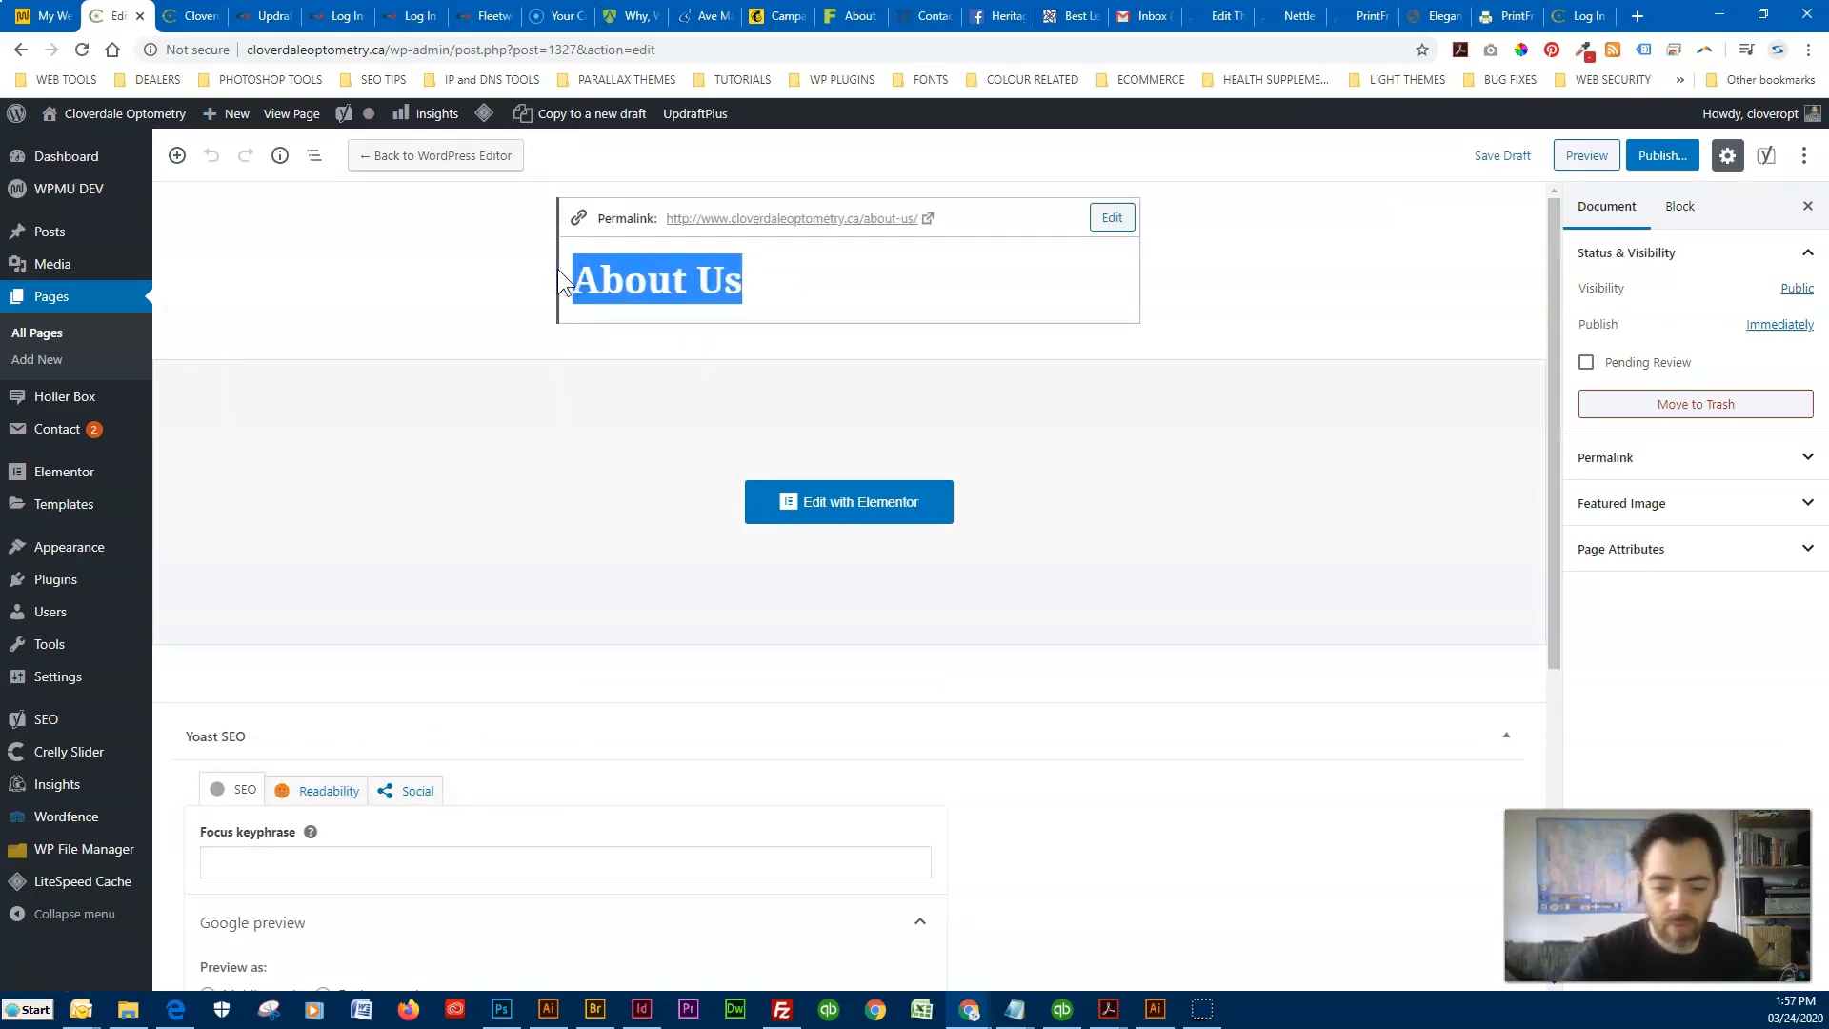
pyautogui.write('Important ')
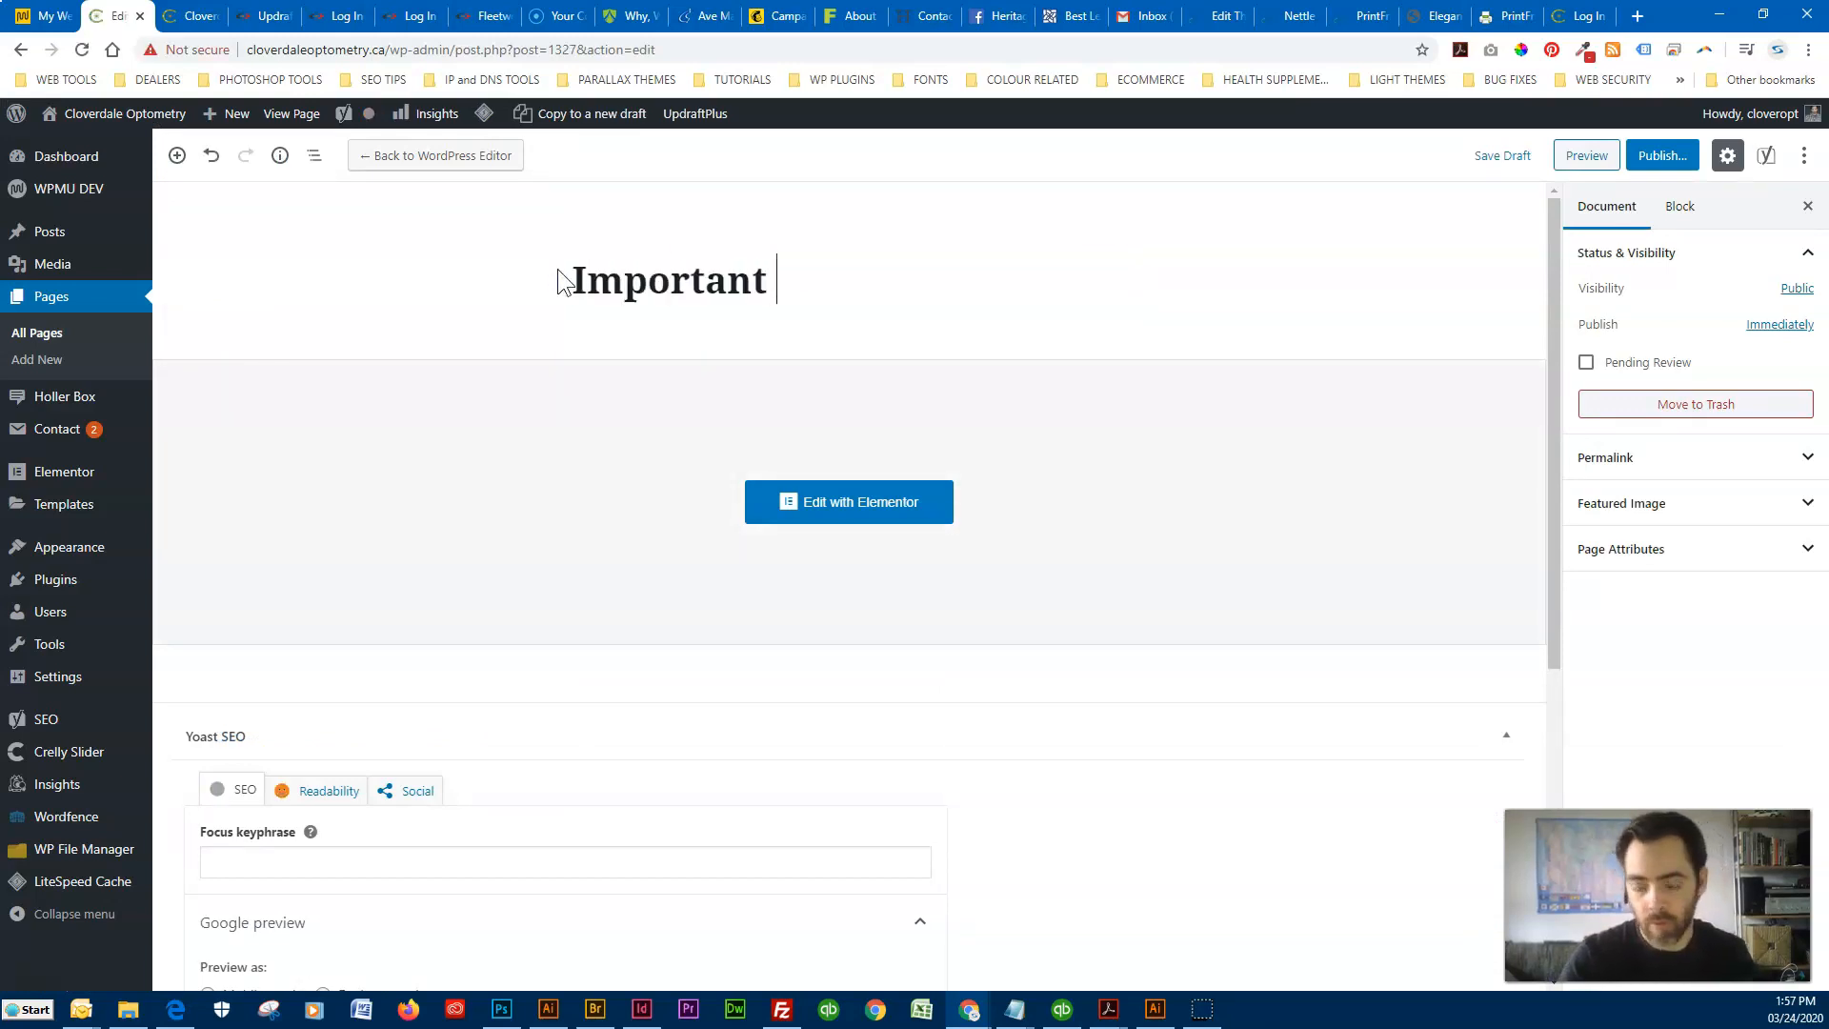
pyautogui.write('Announcement')
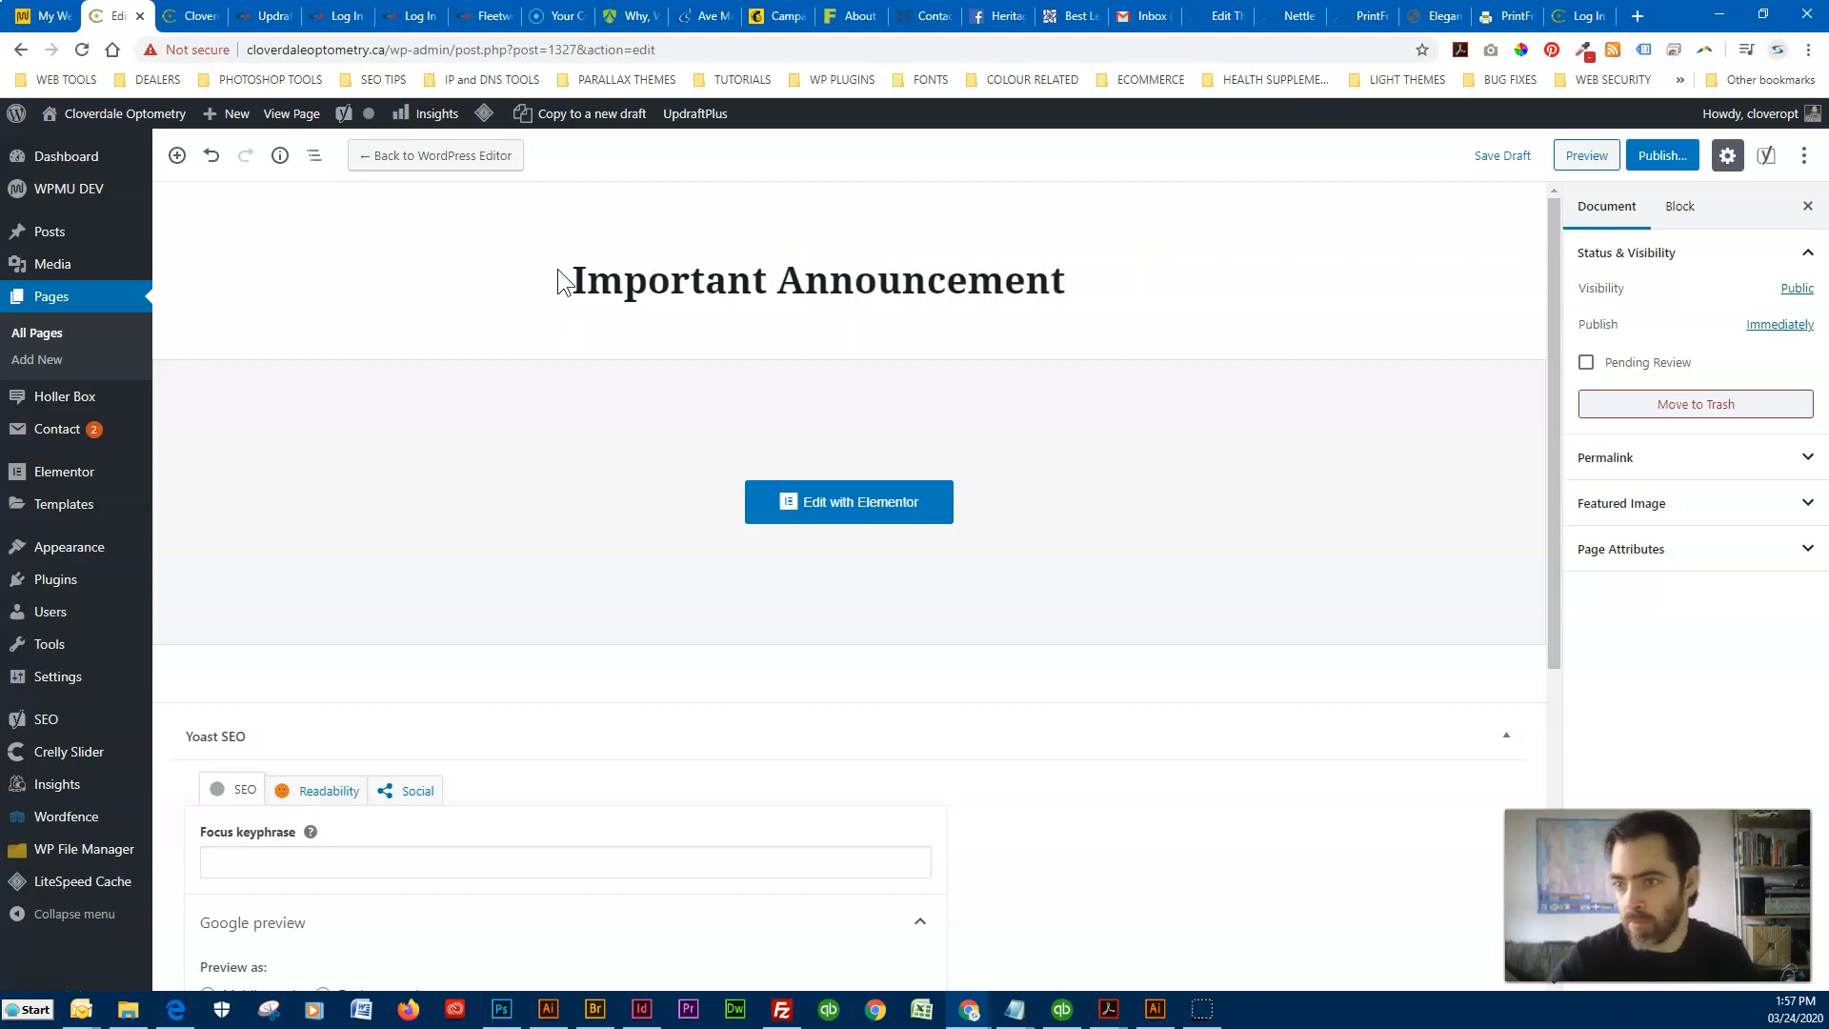
pyautogui.click(790, 277)
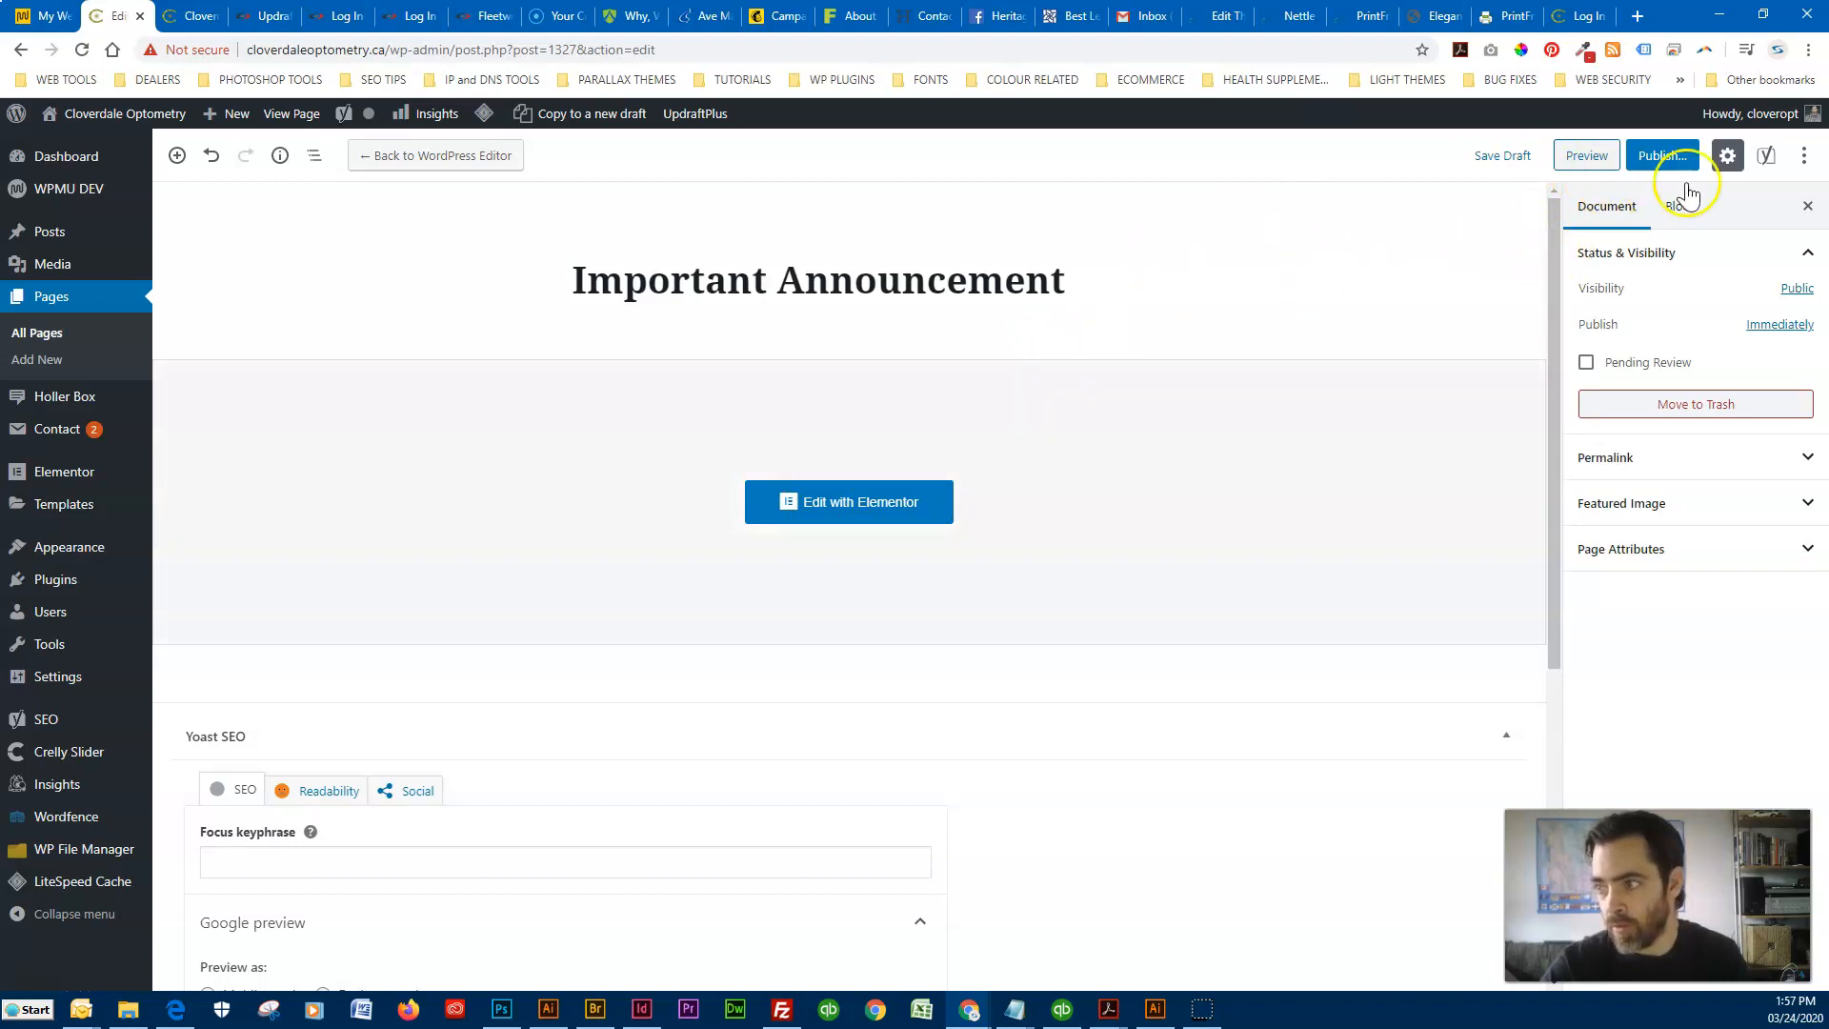
# Open the Important Announcement page in the Elementor editor and dismiss the popup covering it.
pyautogui.click(1665, 156)
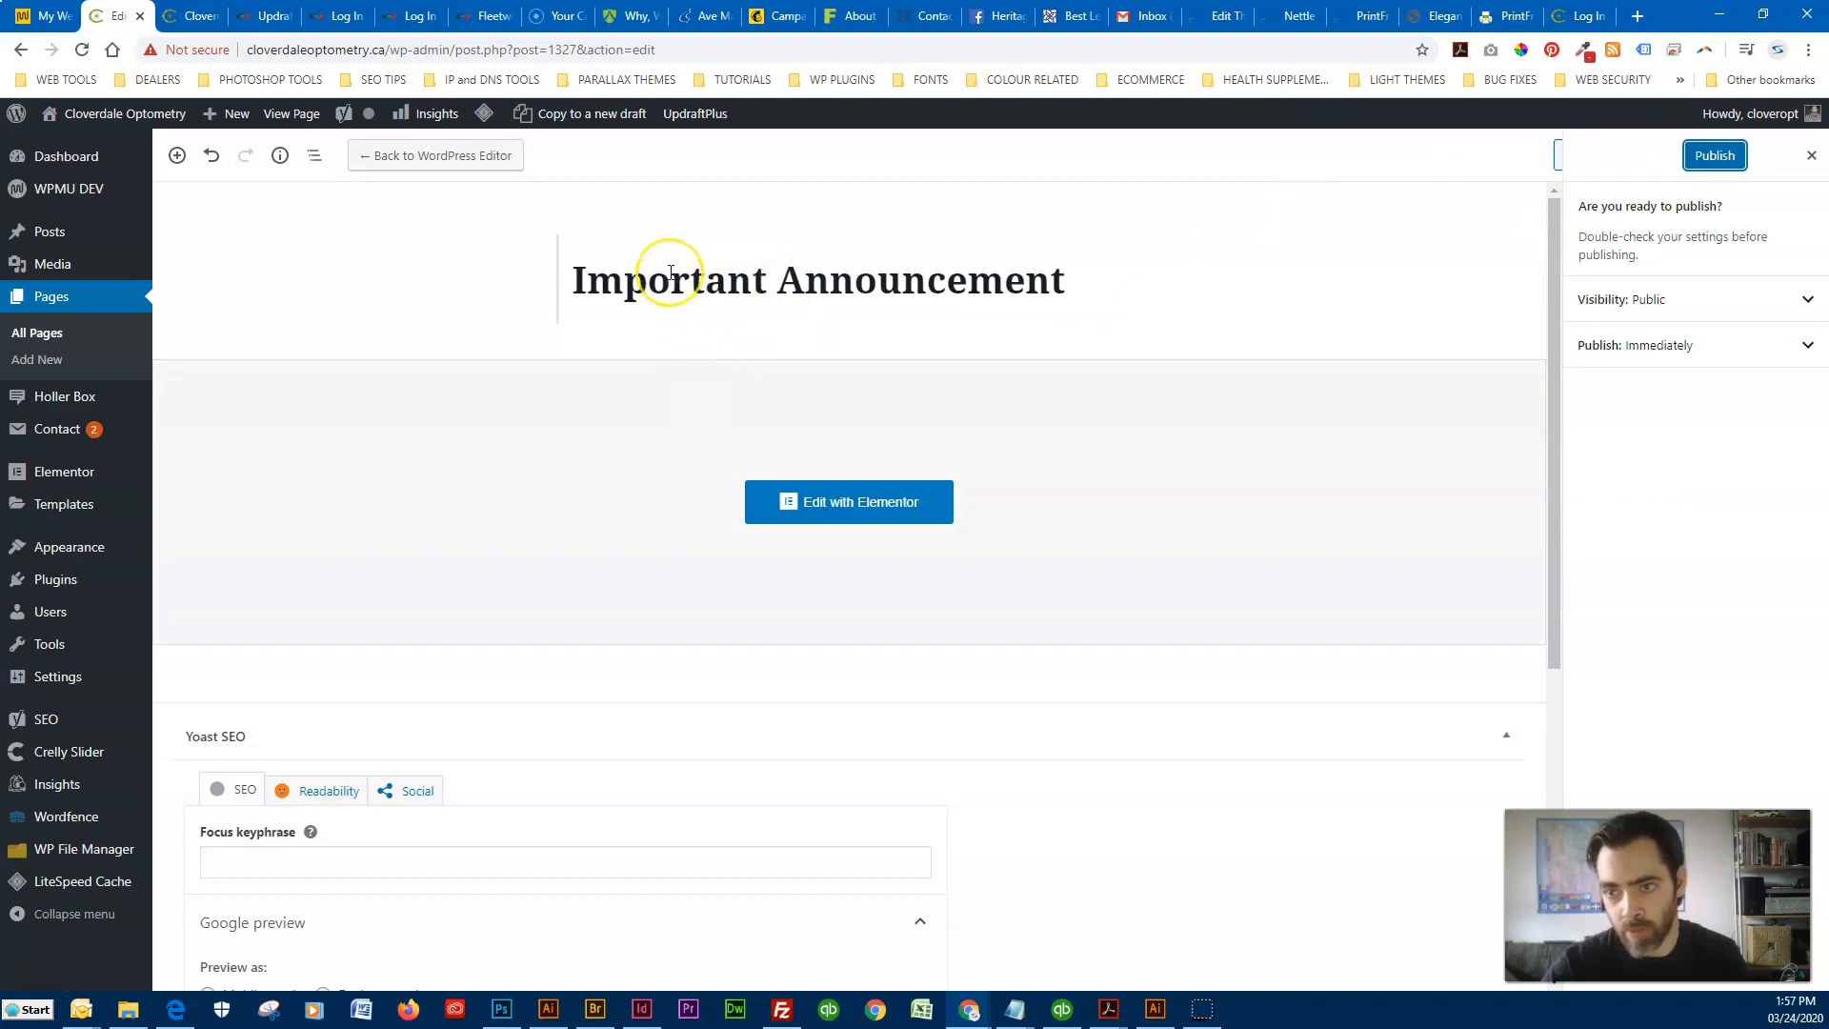
pyautogui.click(851, 513)
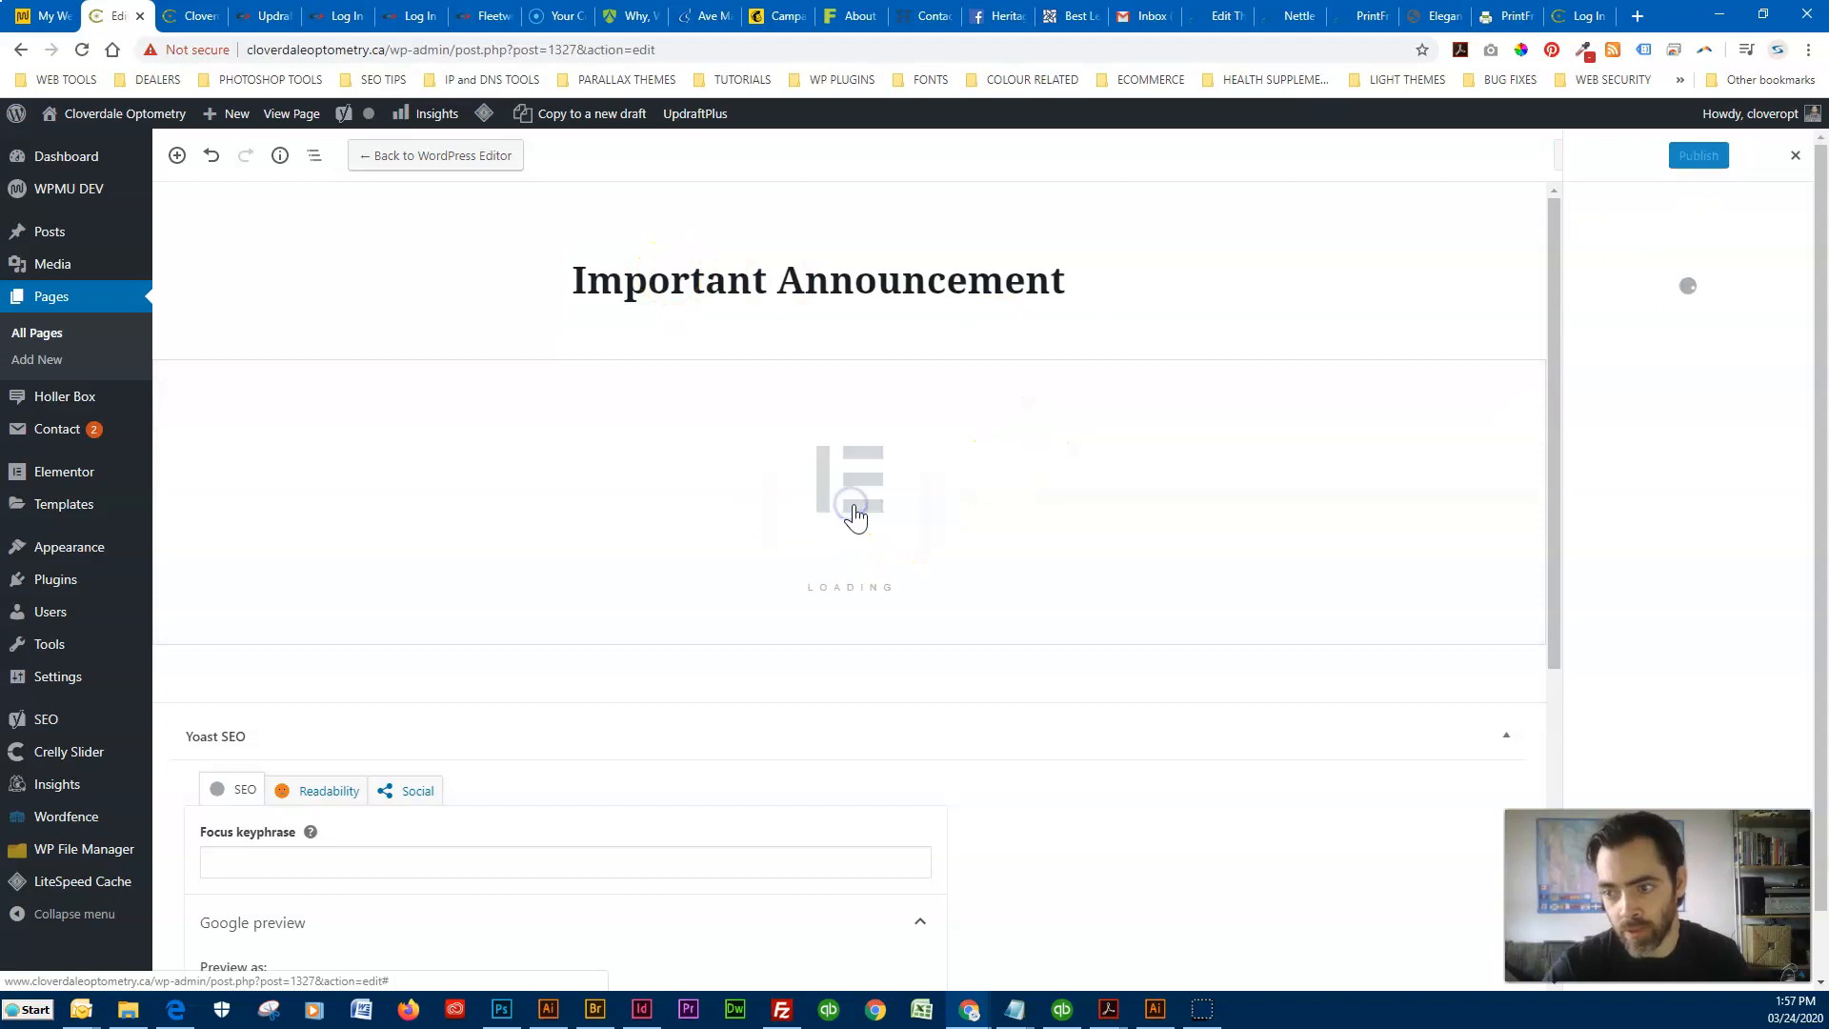
pyautogui.click(843, 605)
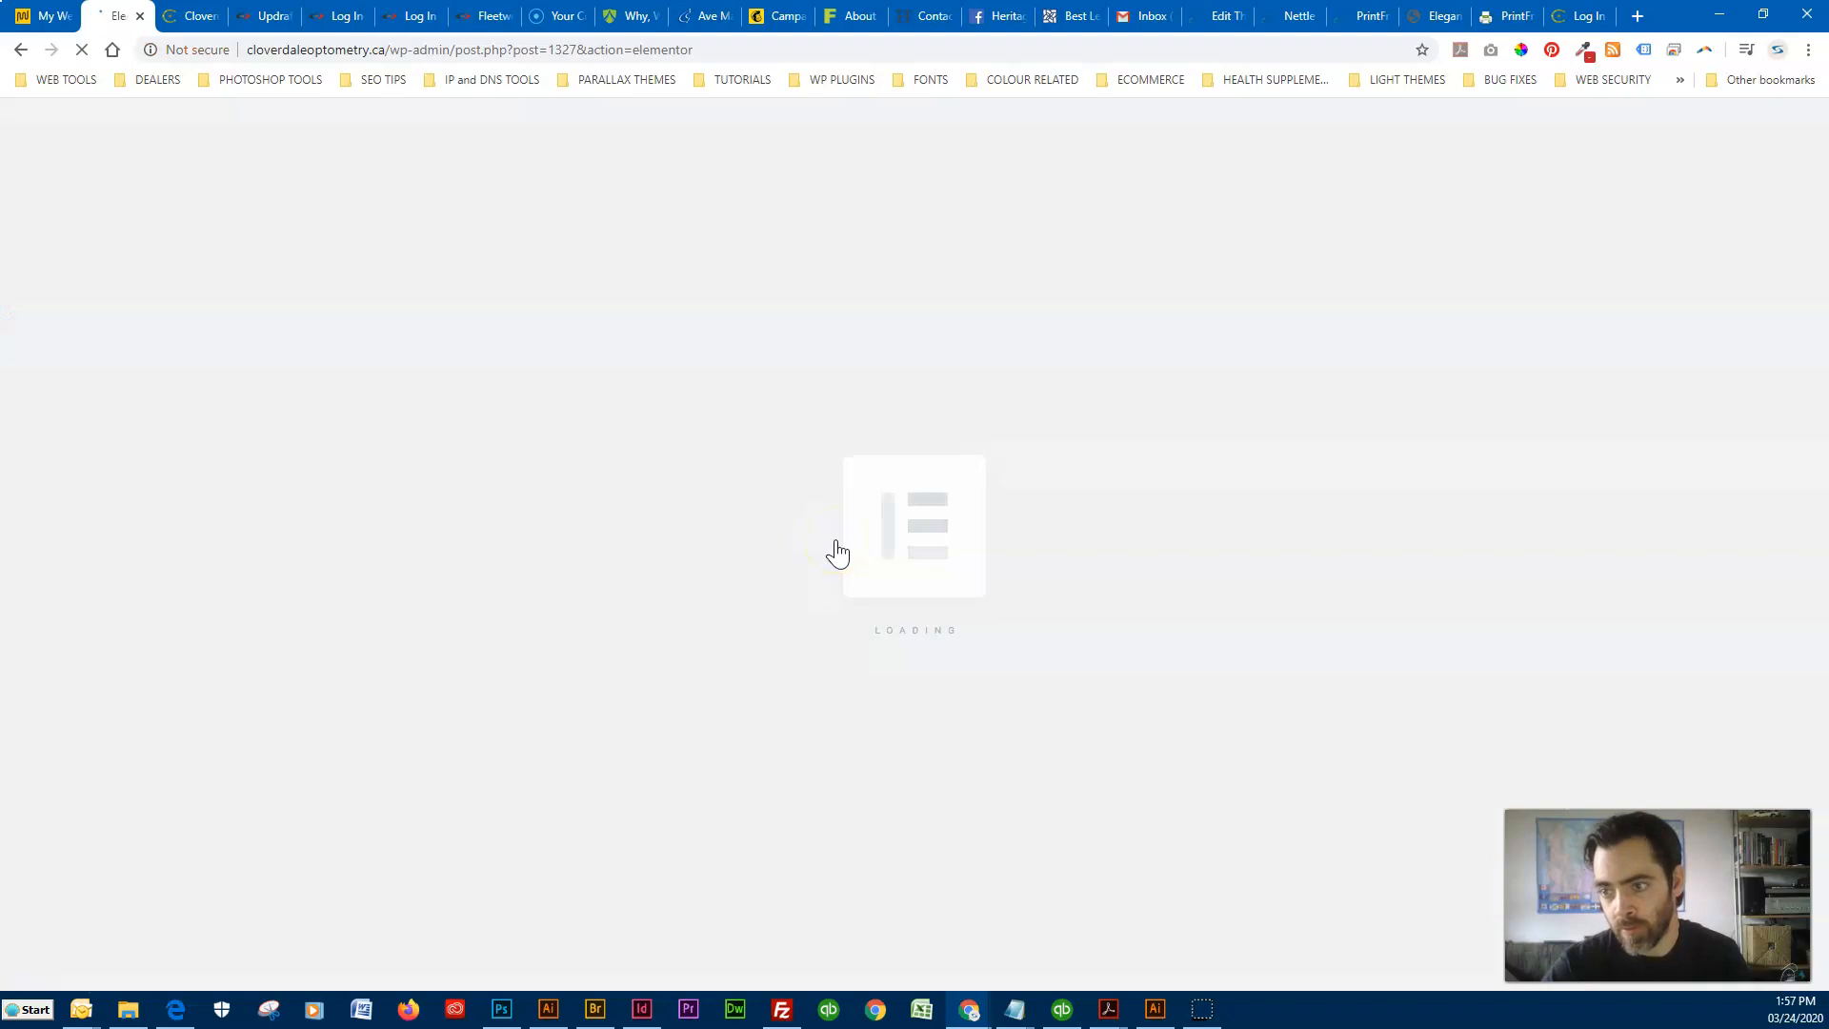
pyautogui.click(827, 610)
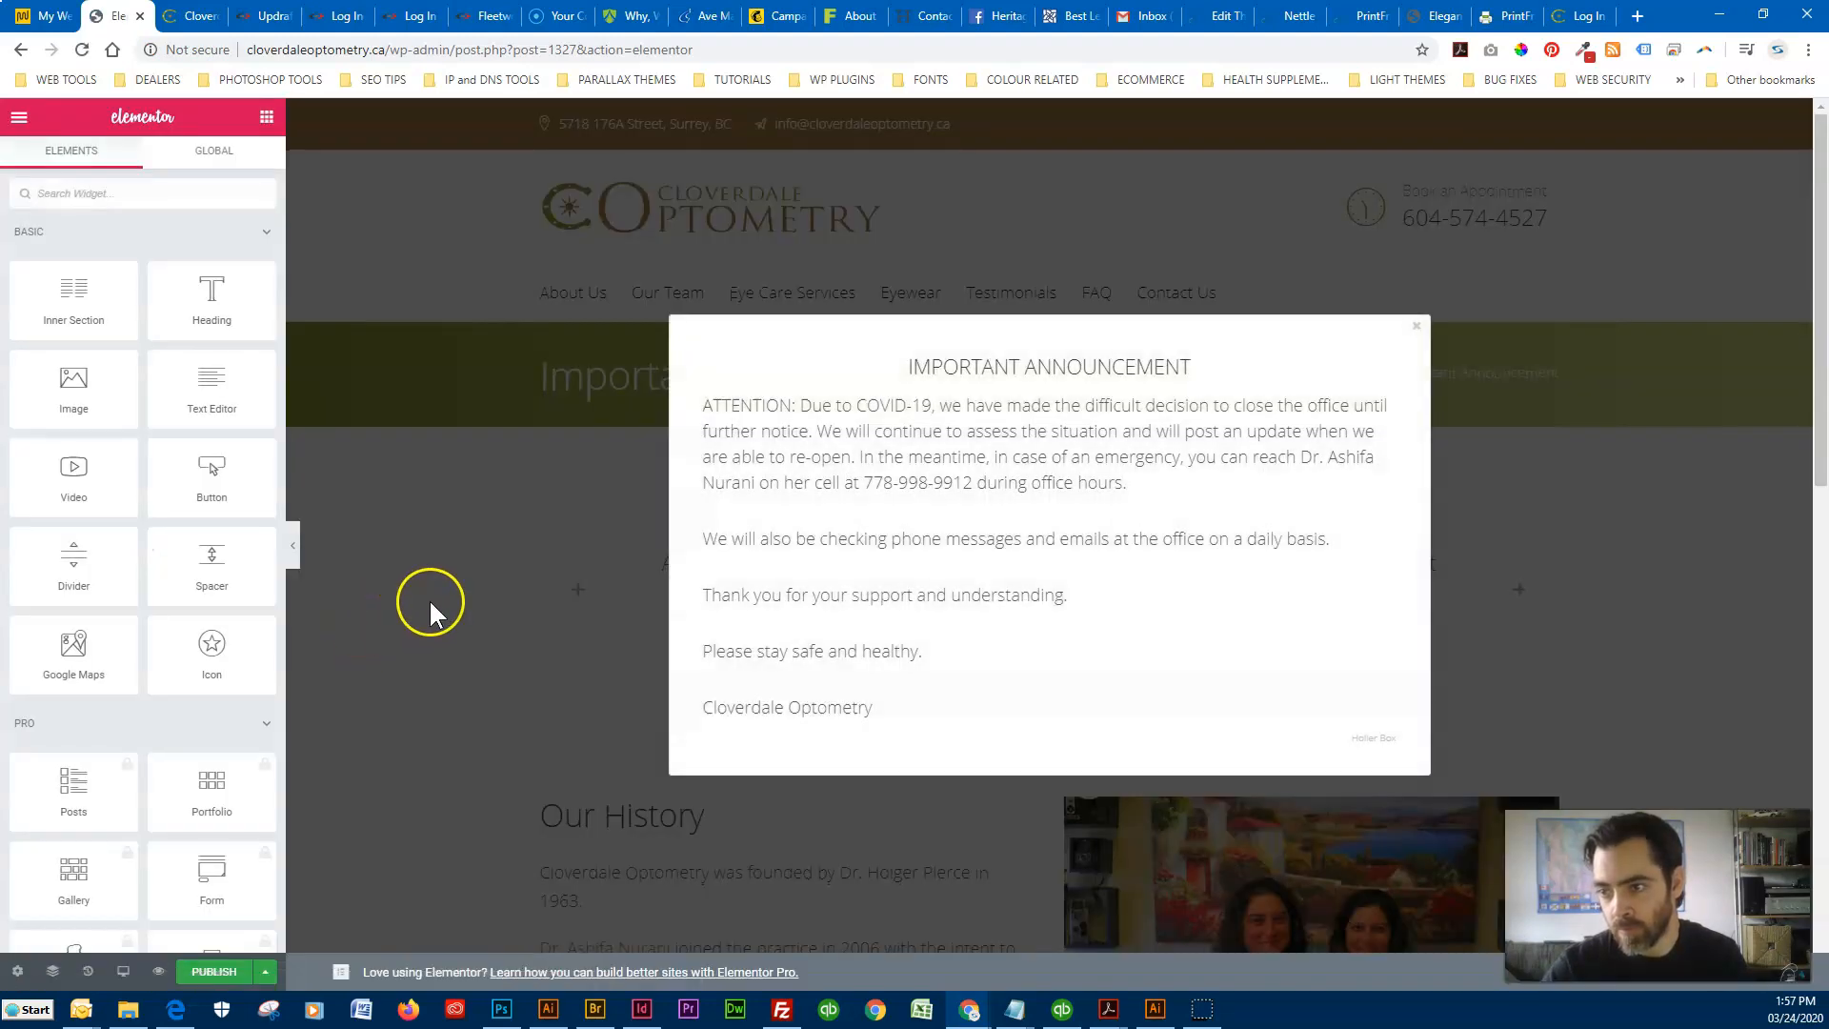
pyautogui.click(452, 560)
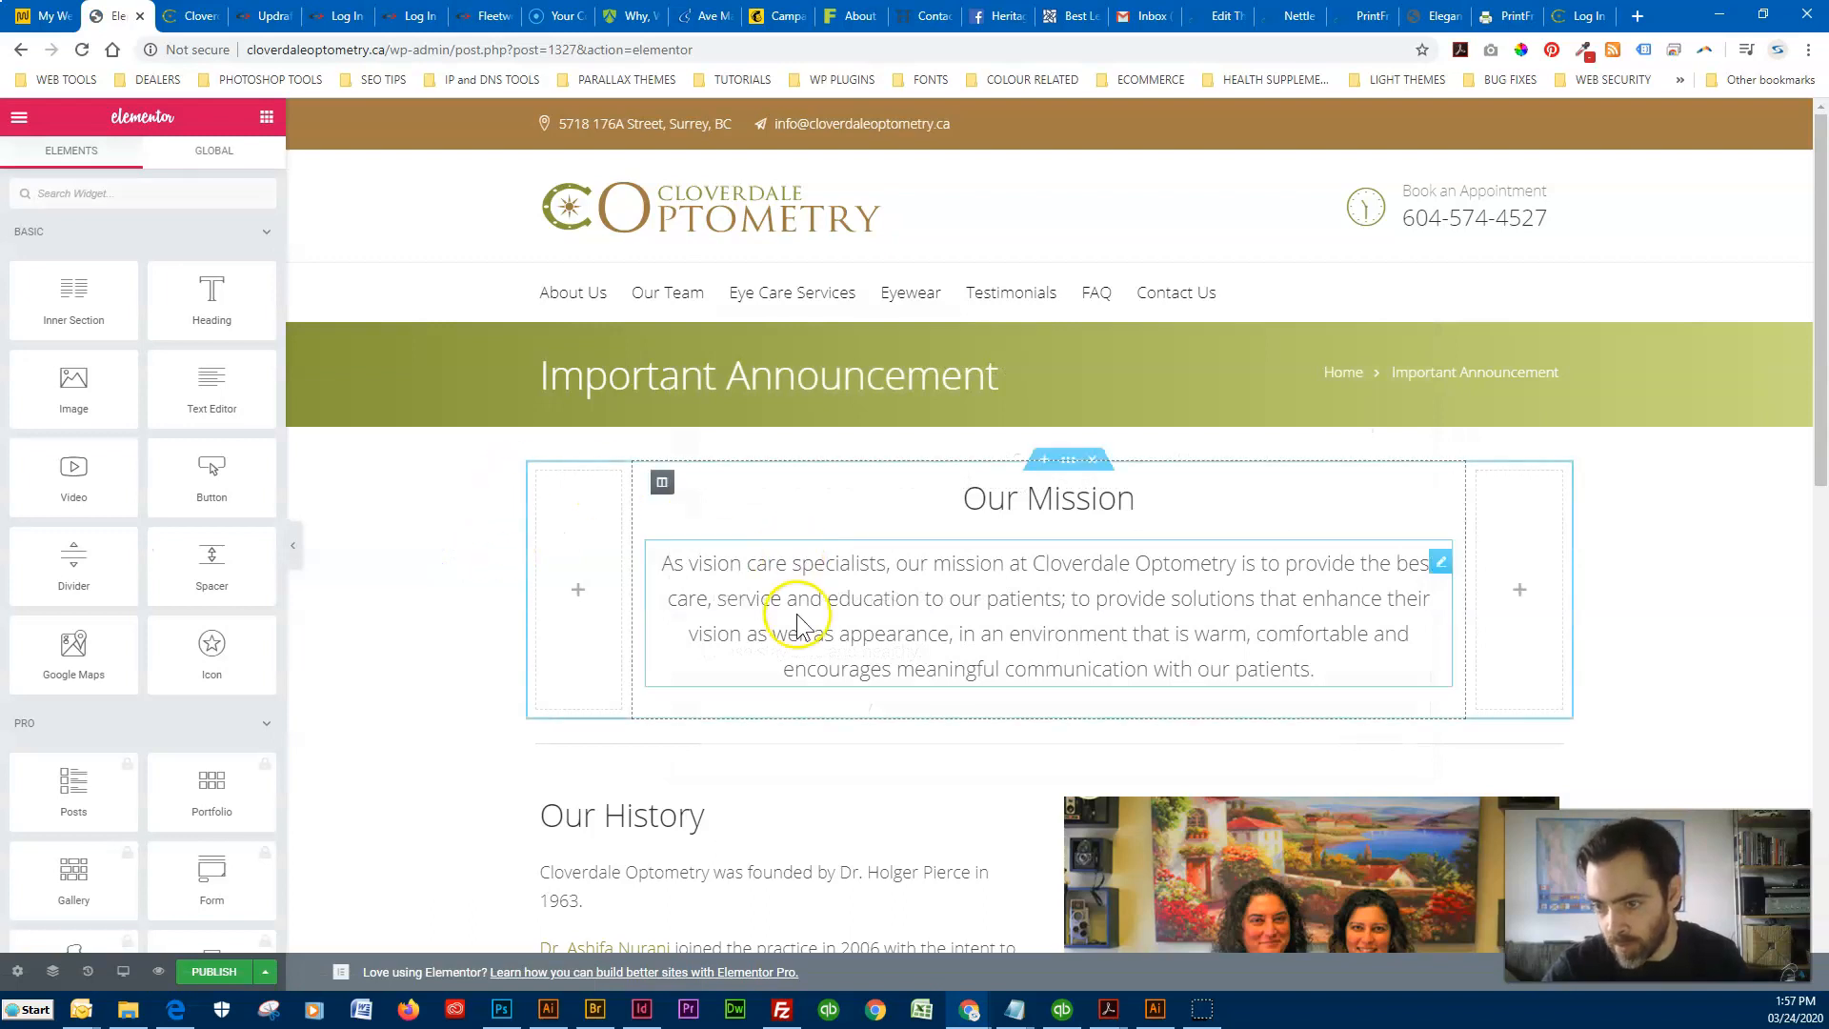
# Delete the Our Mission section and the photo beside the Our History text.
pyautogui.click(1092, 459)
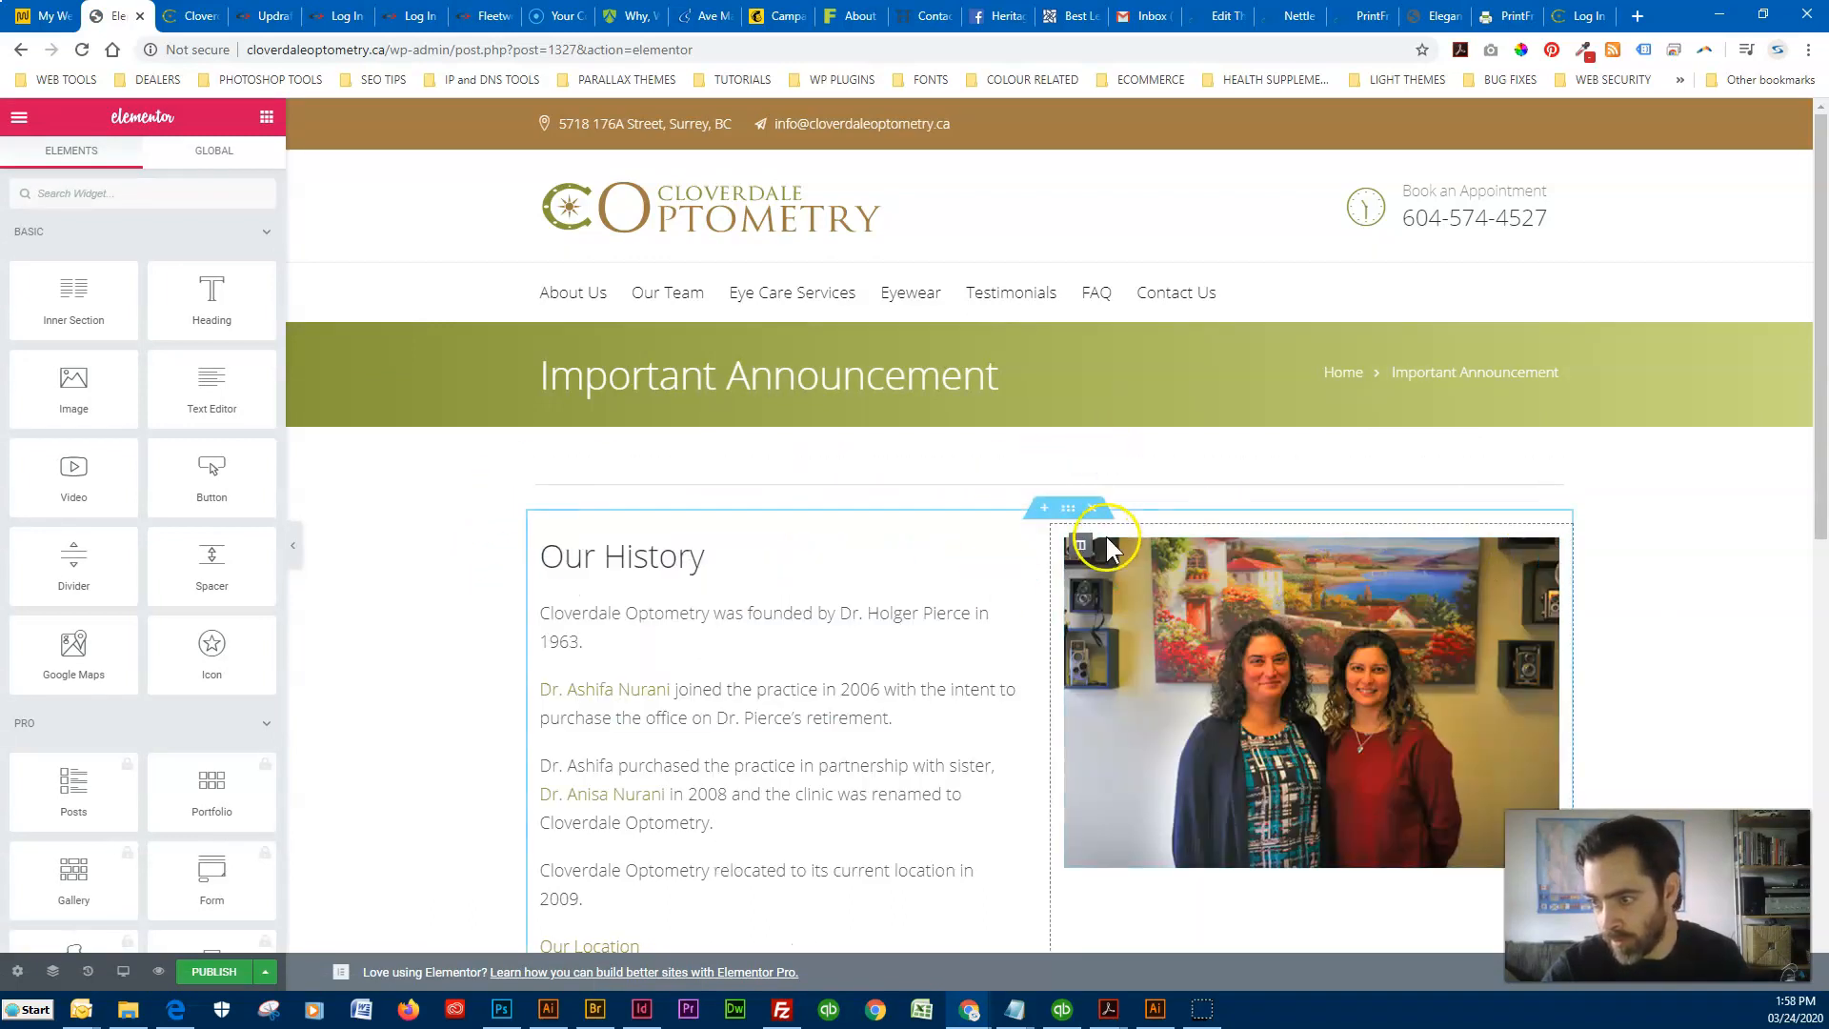
pyautogui.click(1187, 547)
pyautogui.press('Delete')
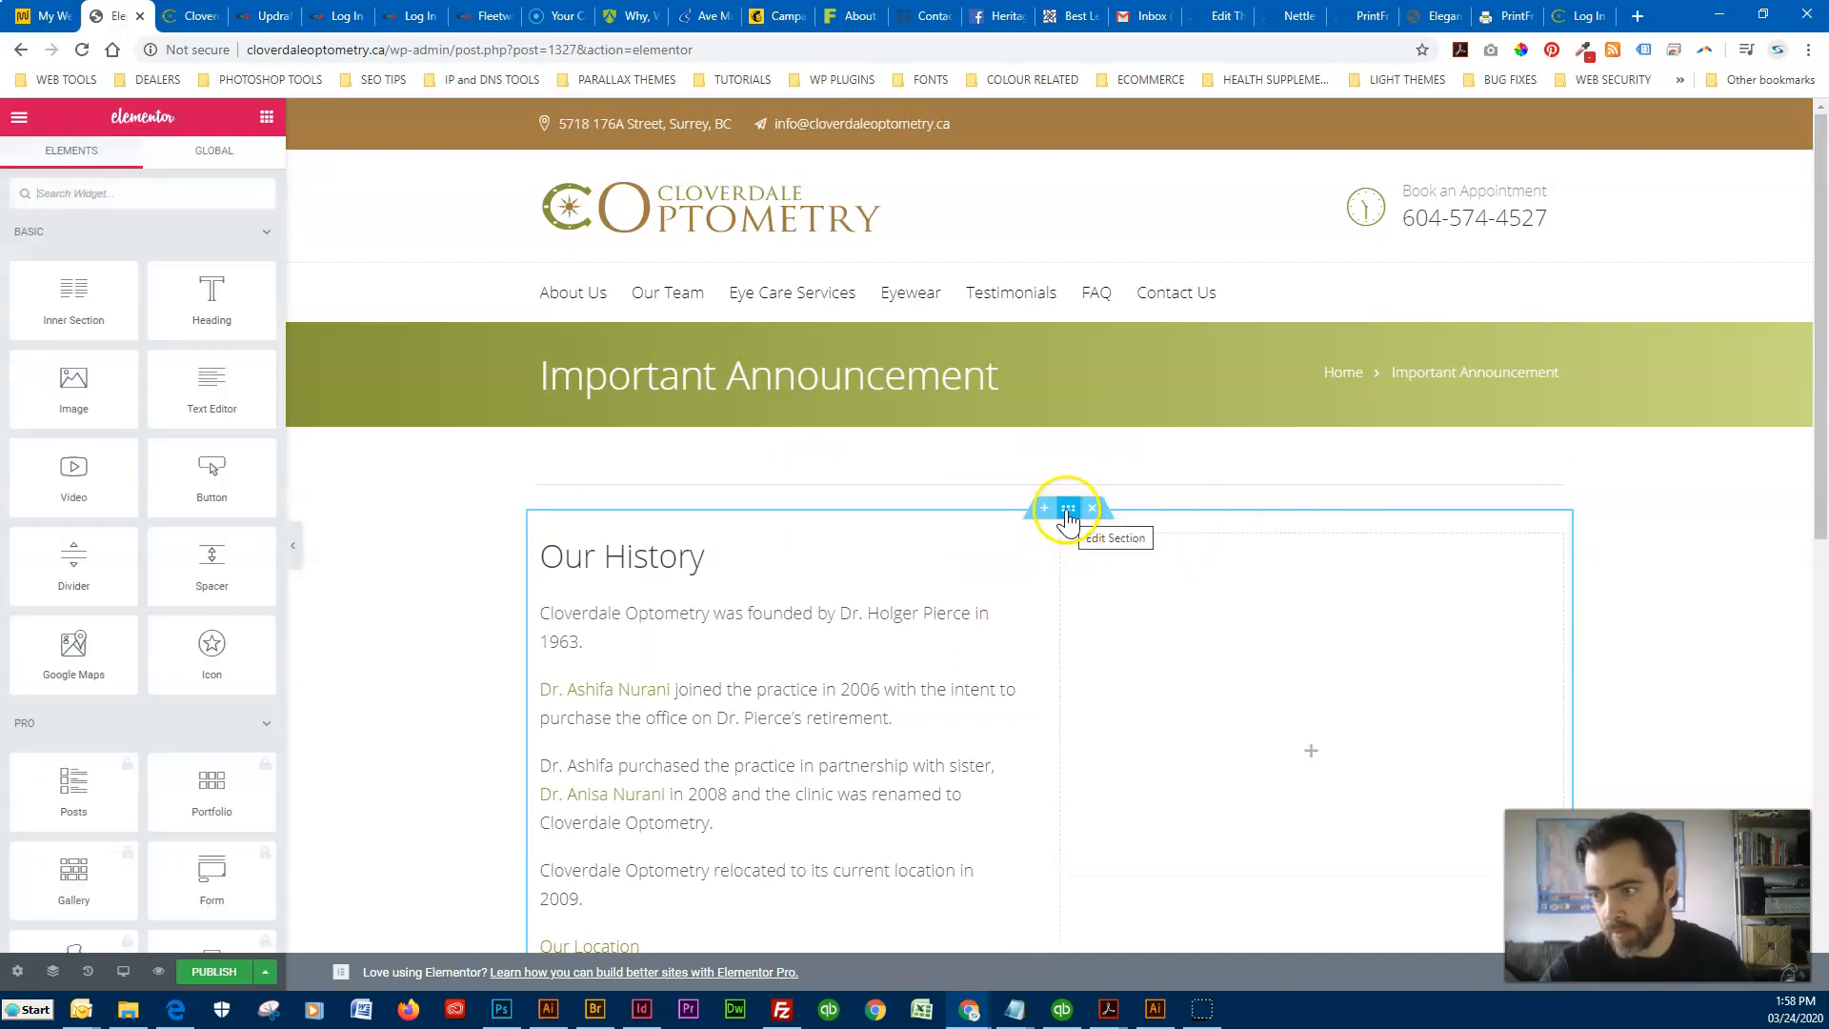
# Try to reset the Our History section's two-column structure.
pyautogui.click(1068, 511)
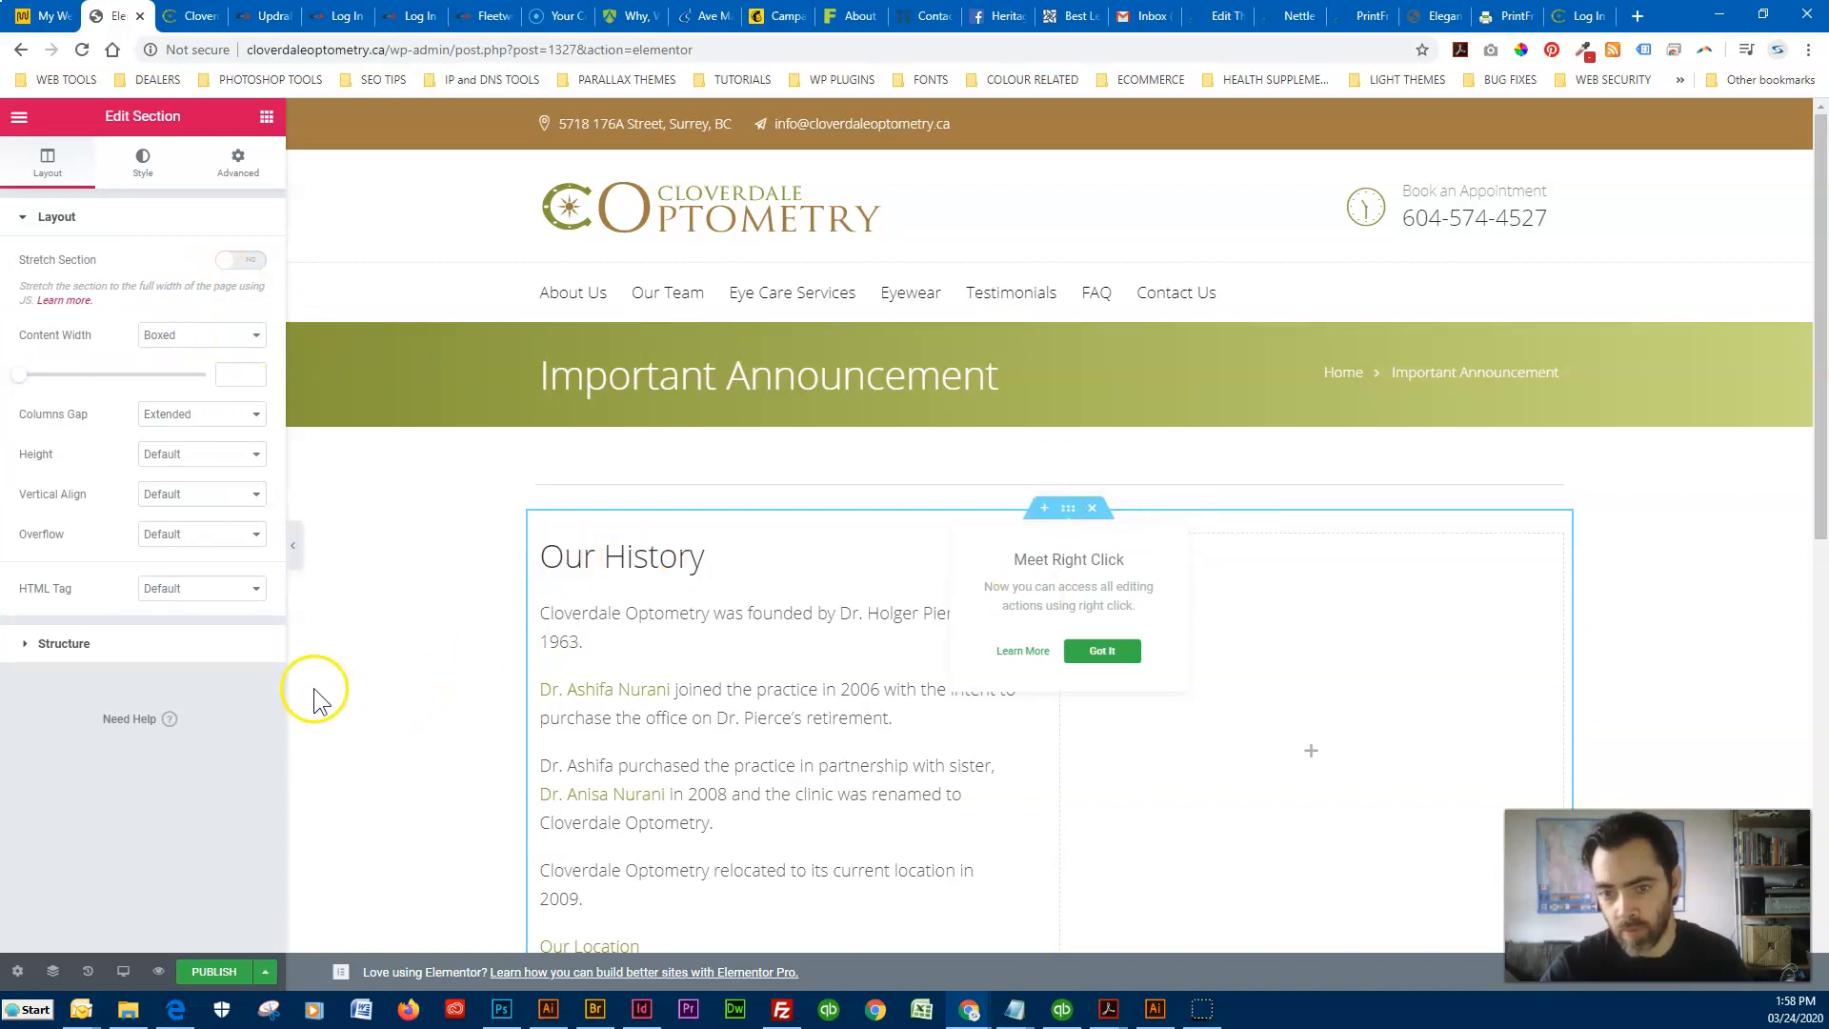
pyautogui.click(73, 644)
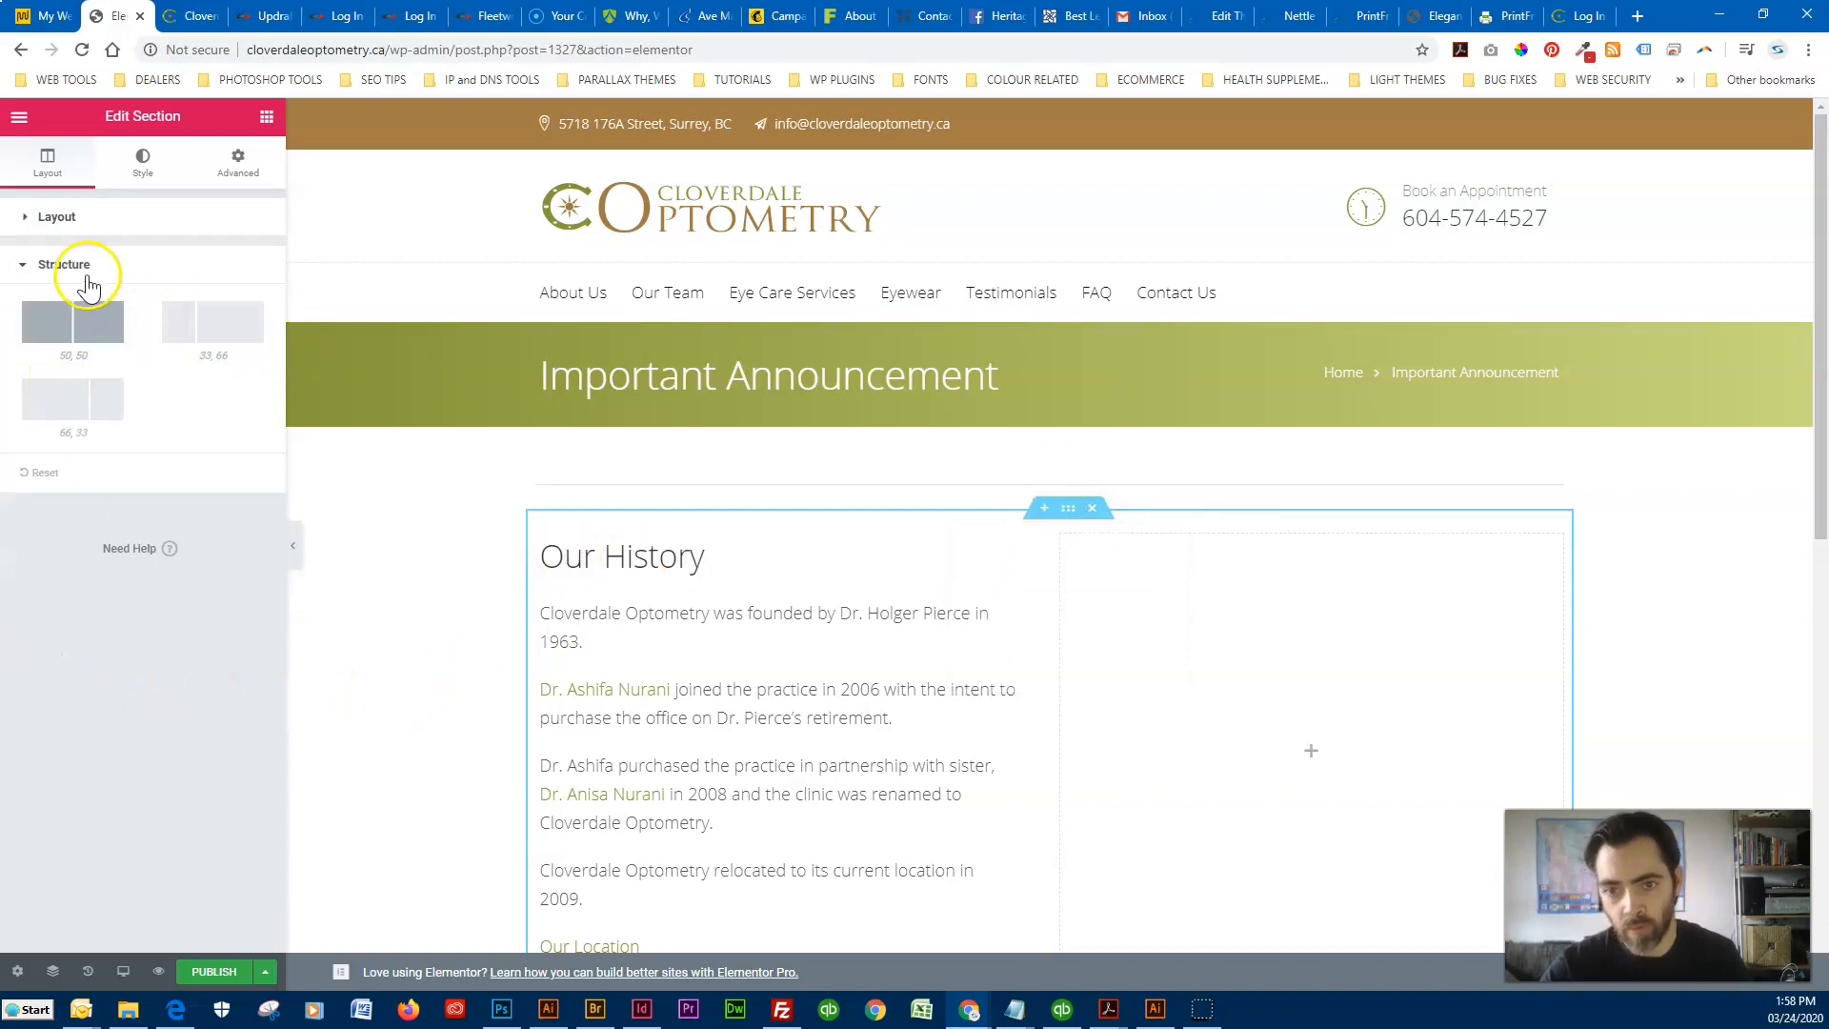
pyautogui.click(38, 473)
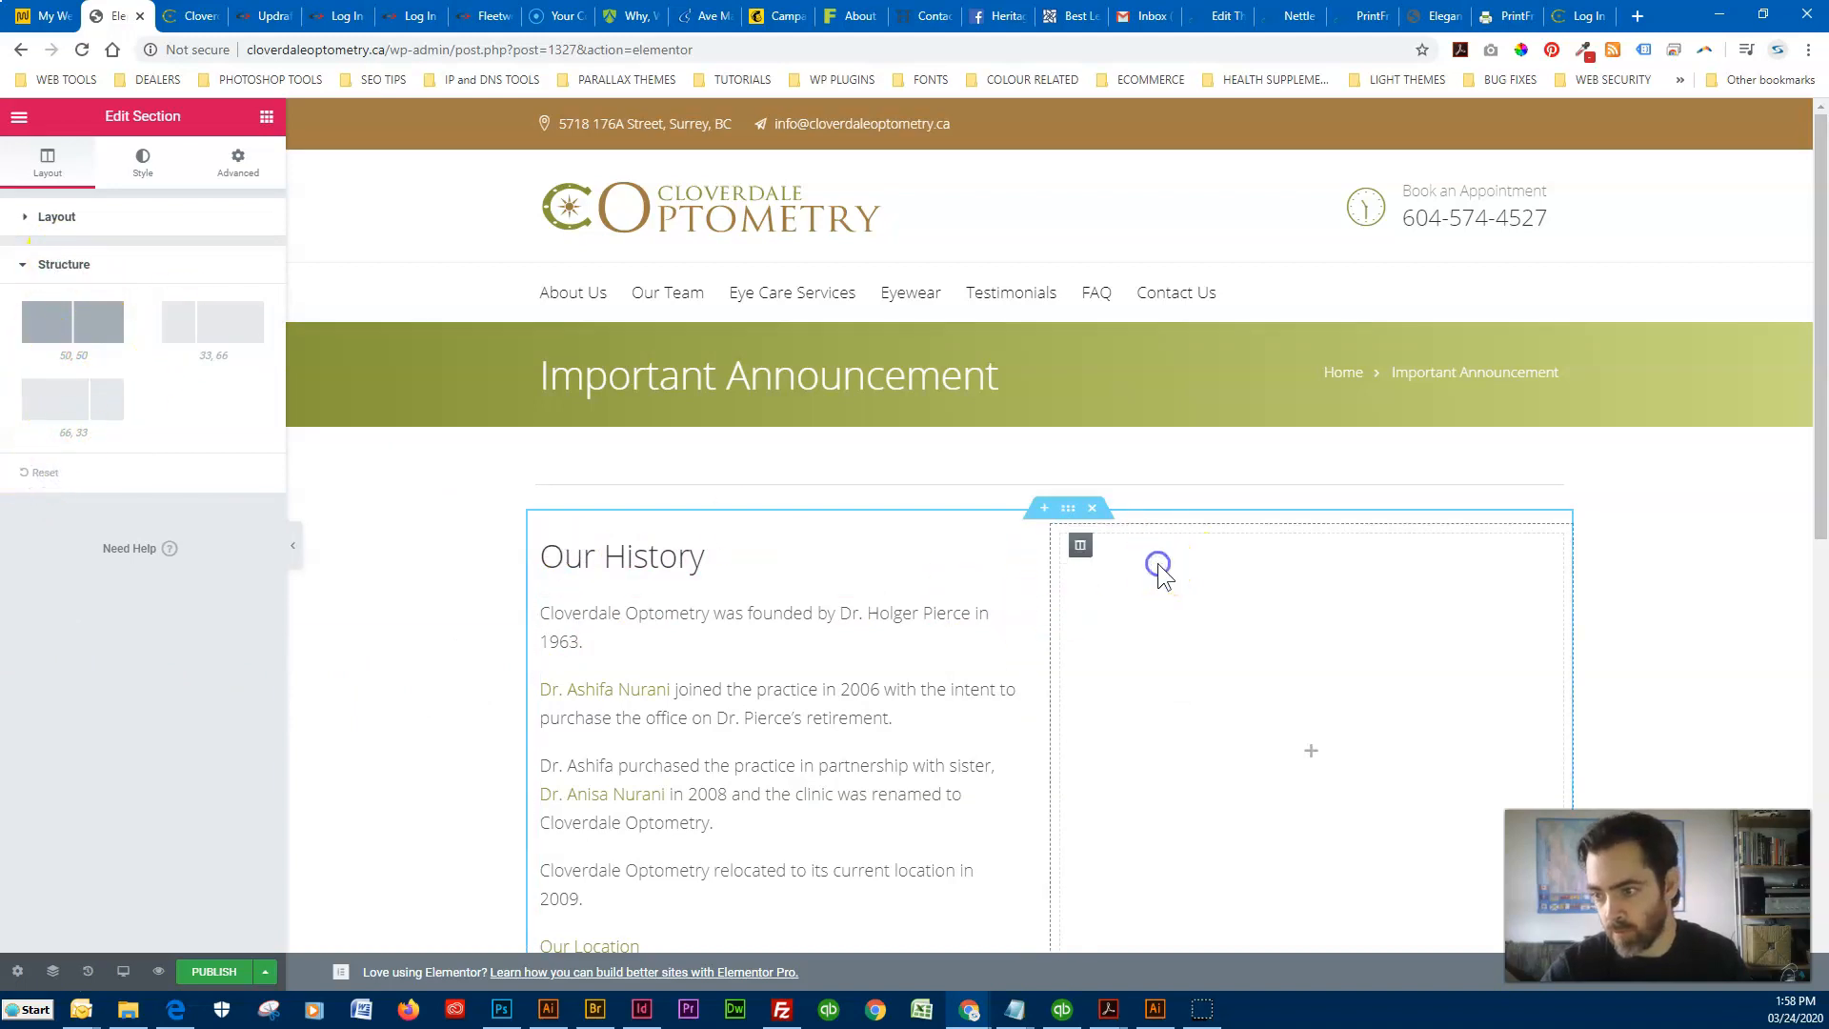
pyautogui.click(1159, 565)
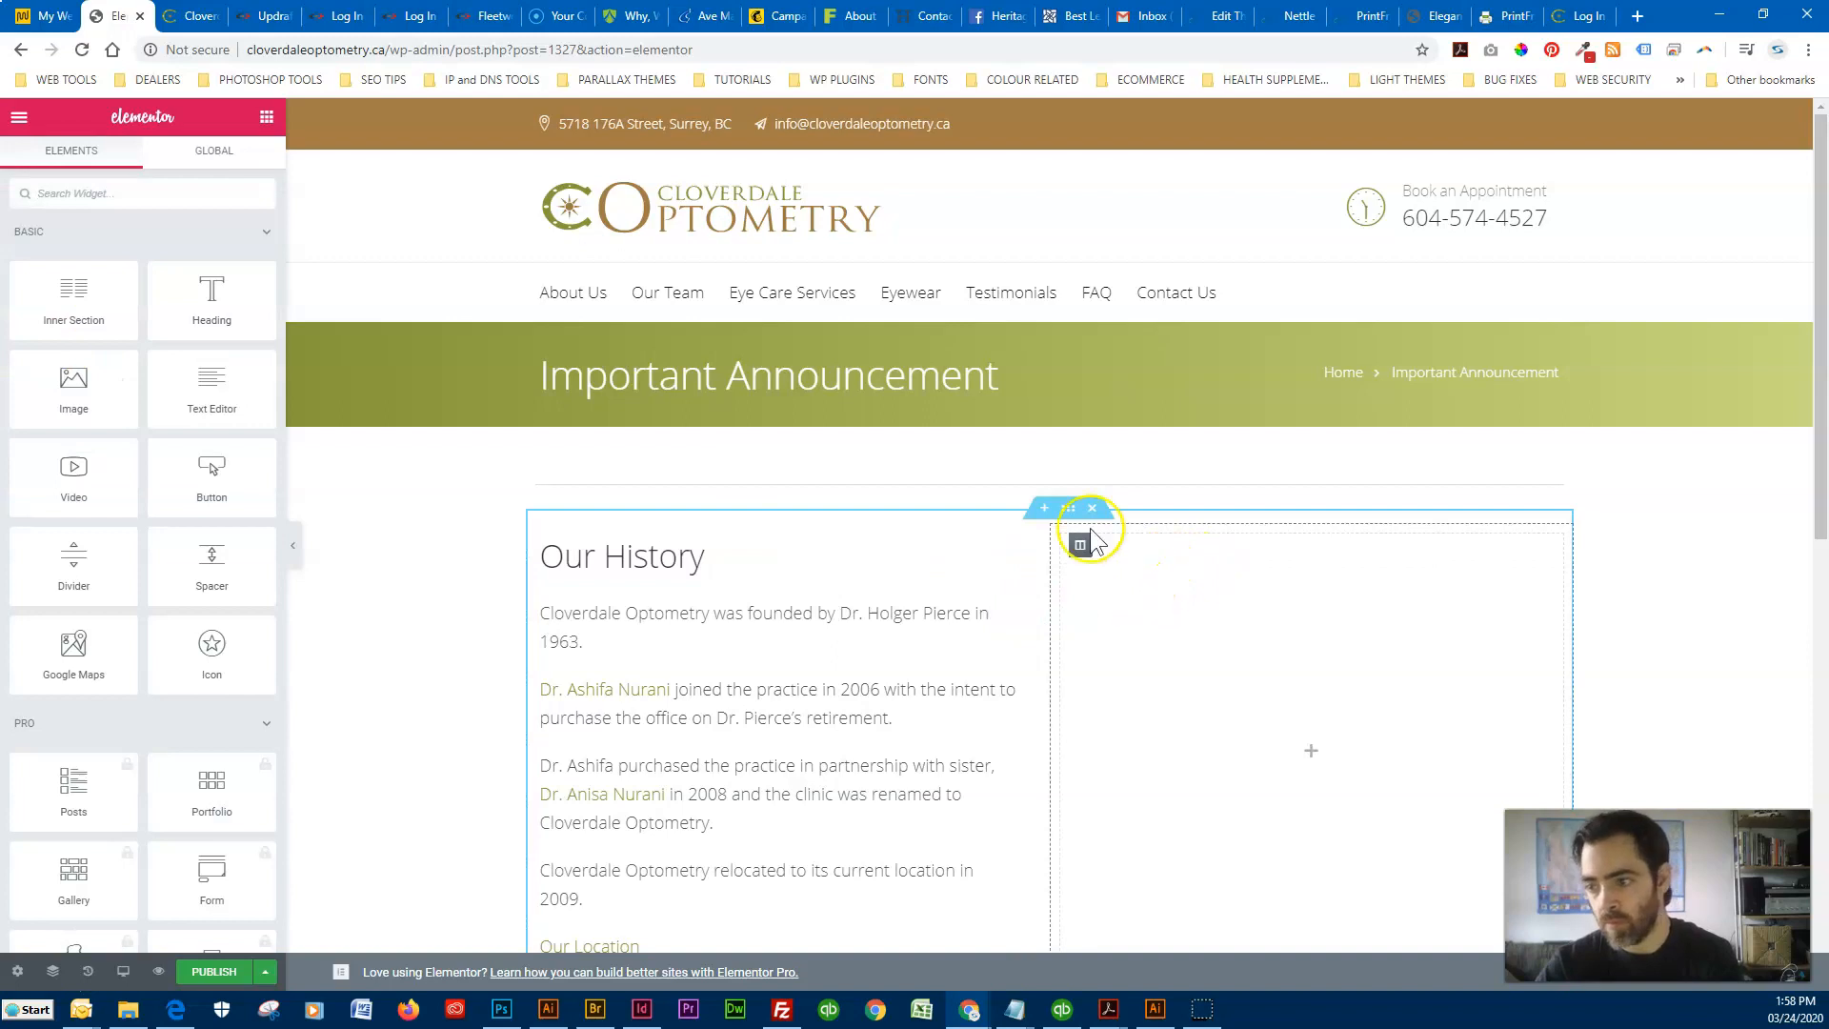
# Remove the Our History content, leaving a single empty full-width column on the page.
pyautogui.click(1025, 545)
pyautogui.scroll(-2, 1063, 552)
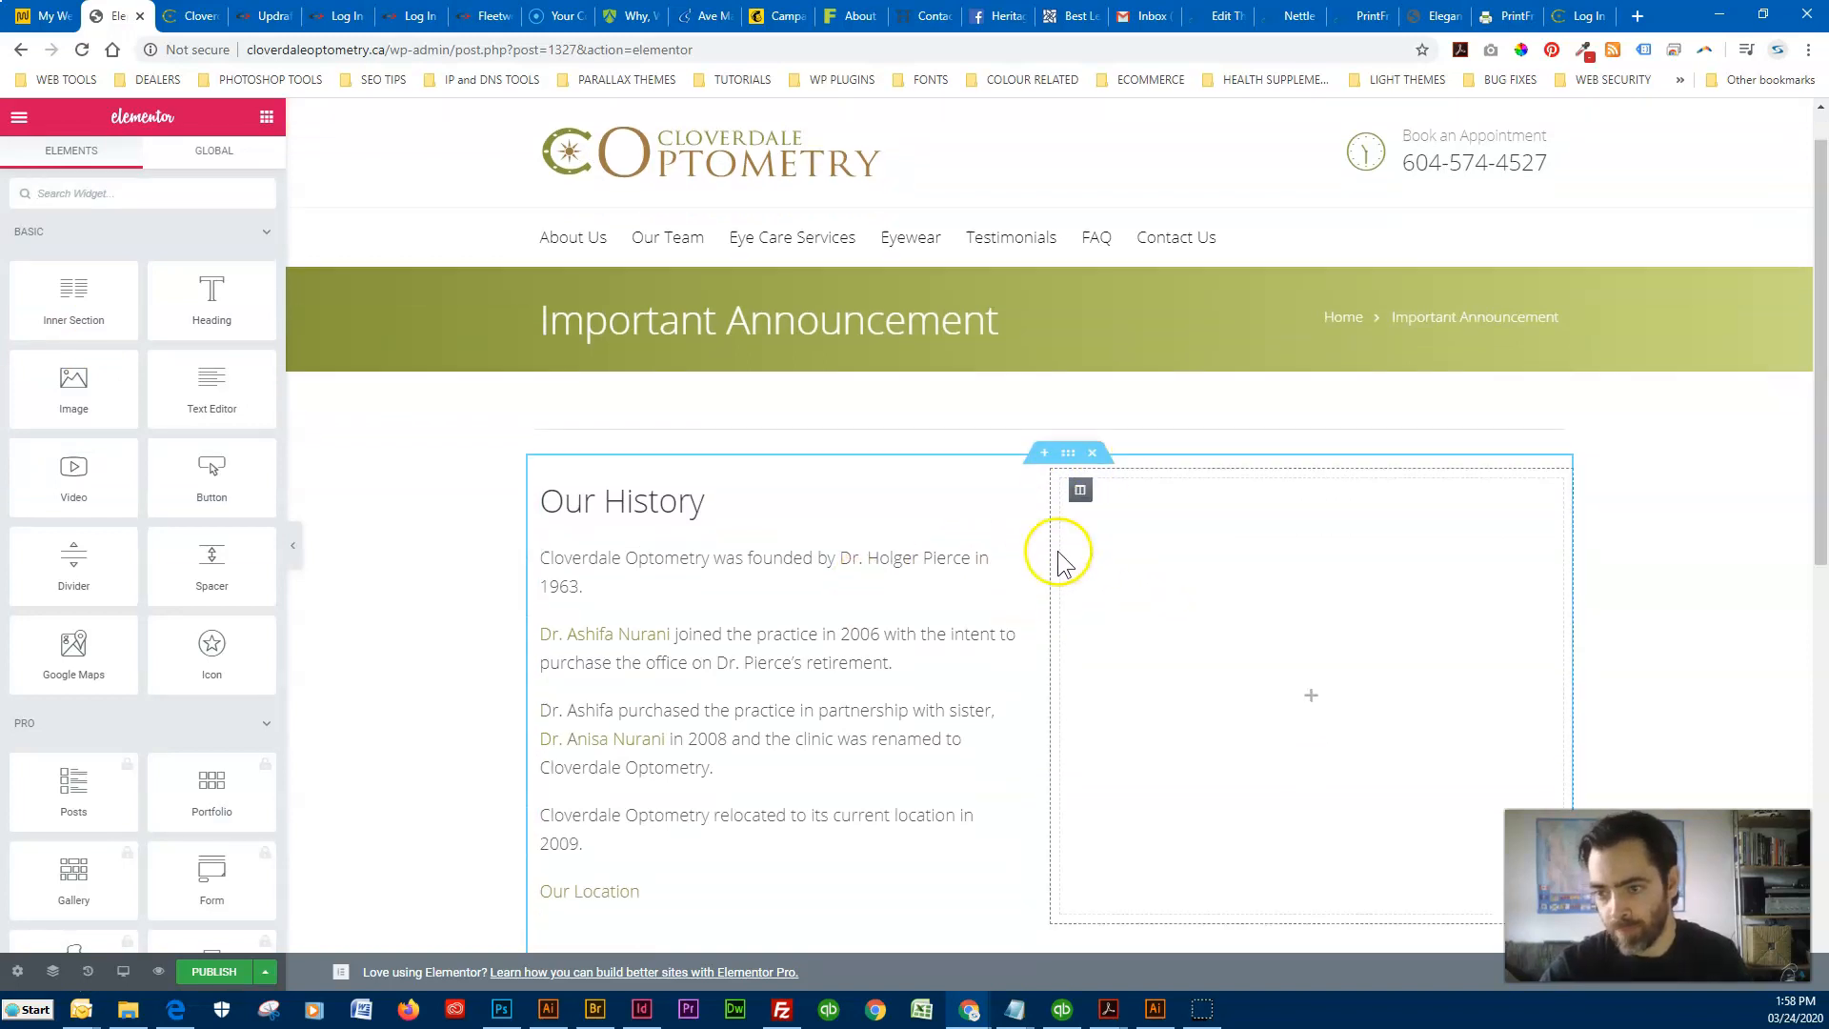
pyautogui.scroll(2, 948, 686)
pyautogui.scroll(1, 914, 490)
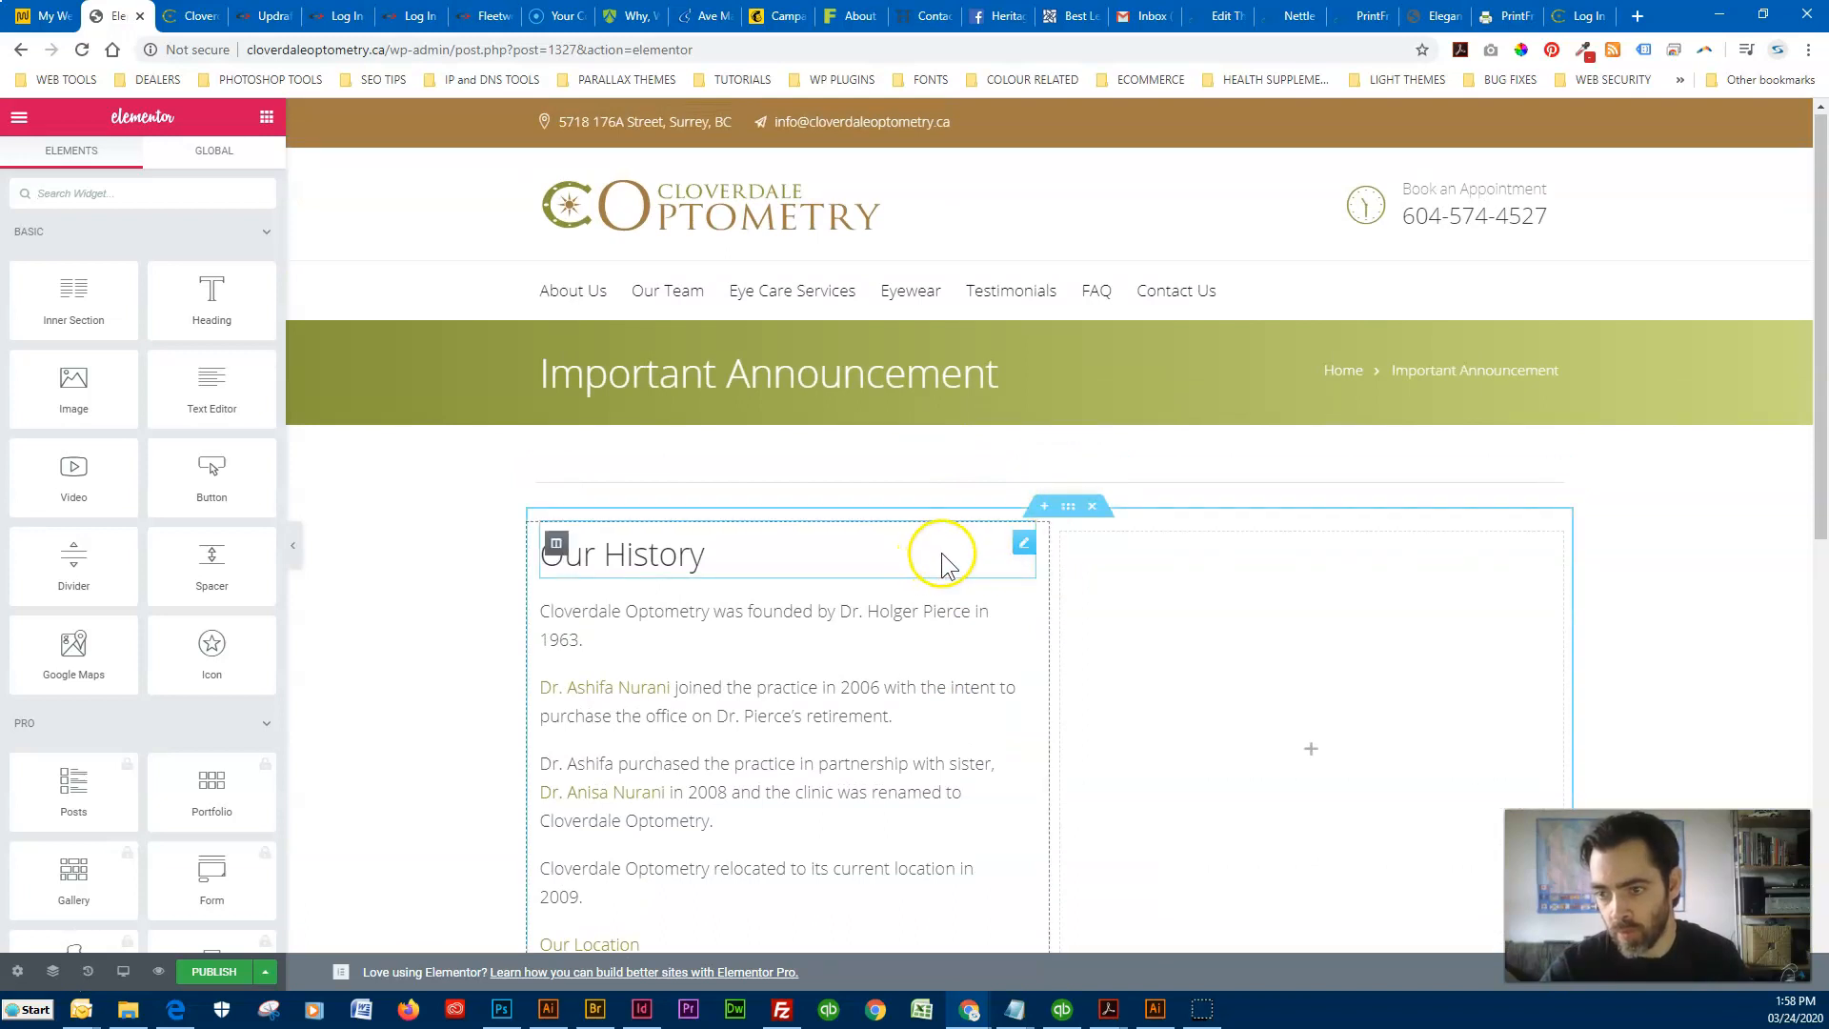
pyautogui.click(554, 545)
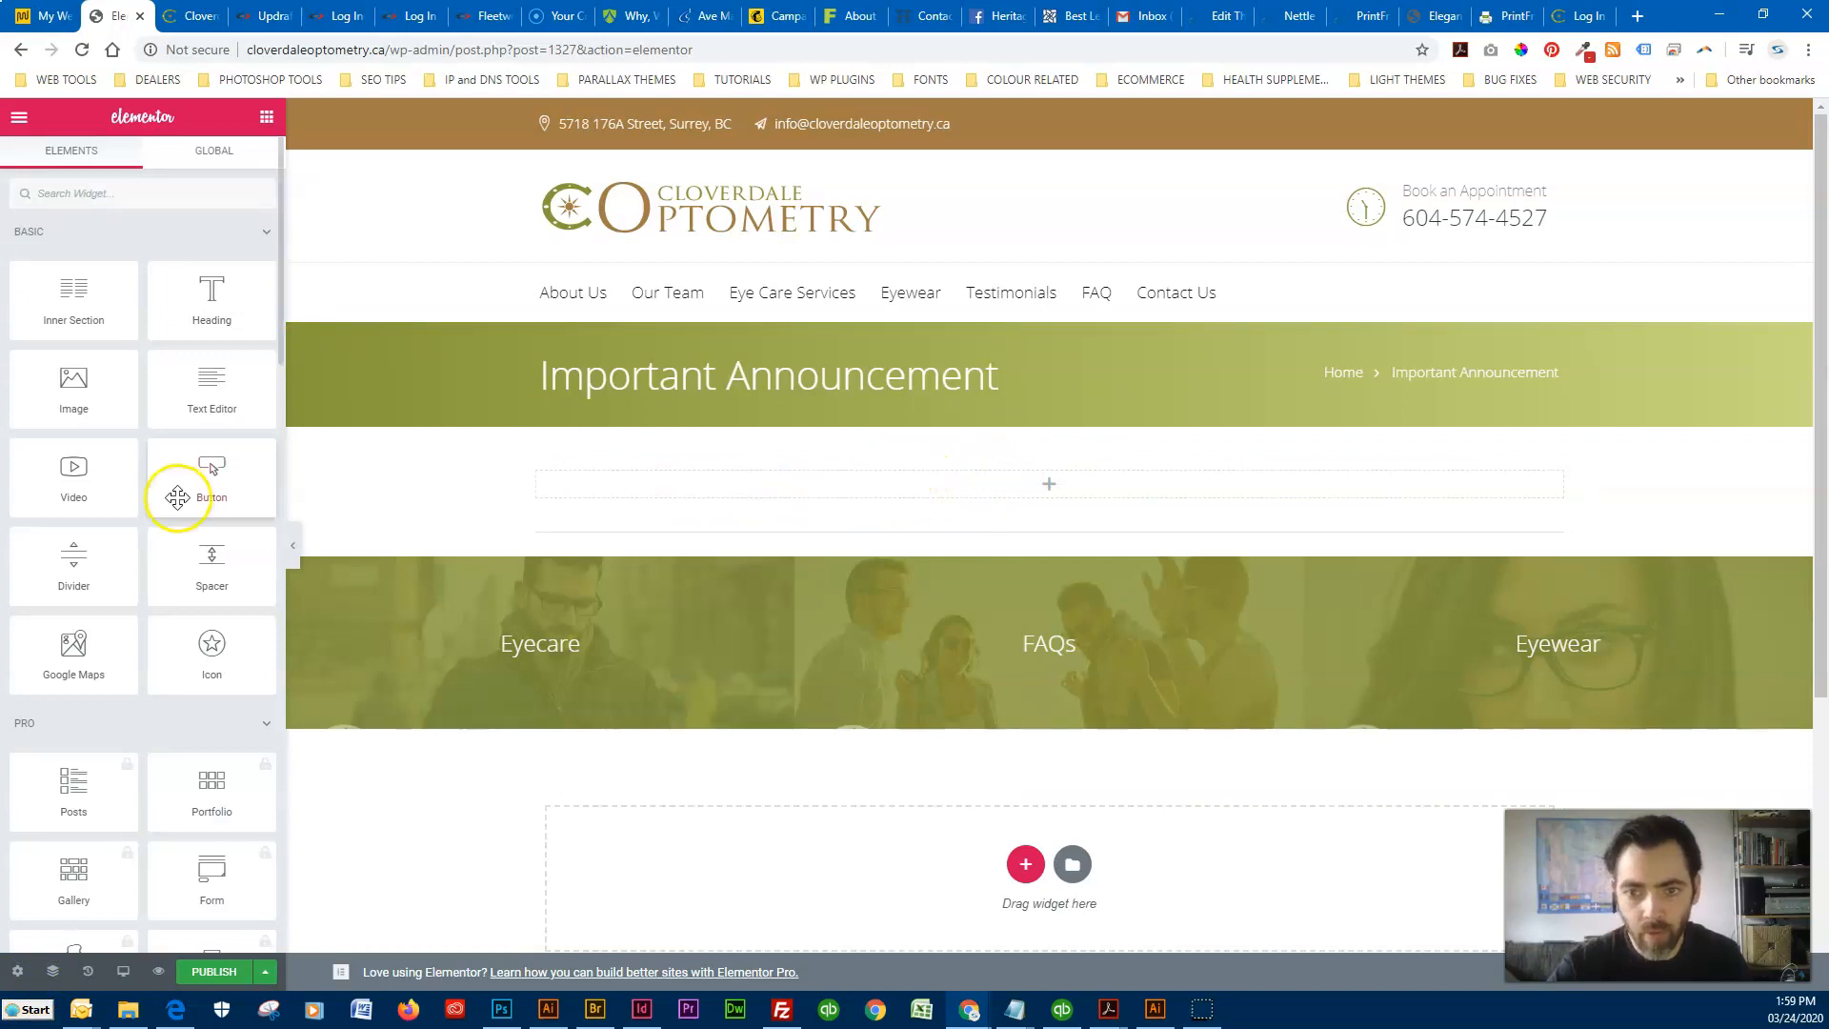
# Add a Text Editor widget to the empty column and replace its placeholder text with the copied COVID-19 closure announcement.
pyautogui.moveTo(202, 388); pyautogui.dragTo(726, 492)
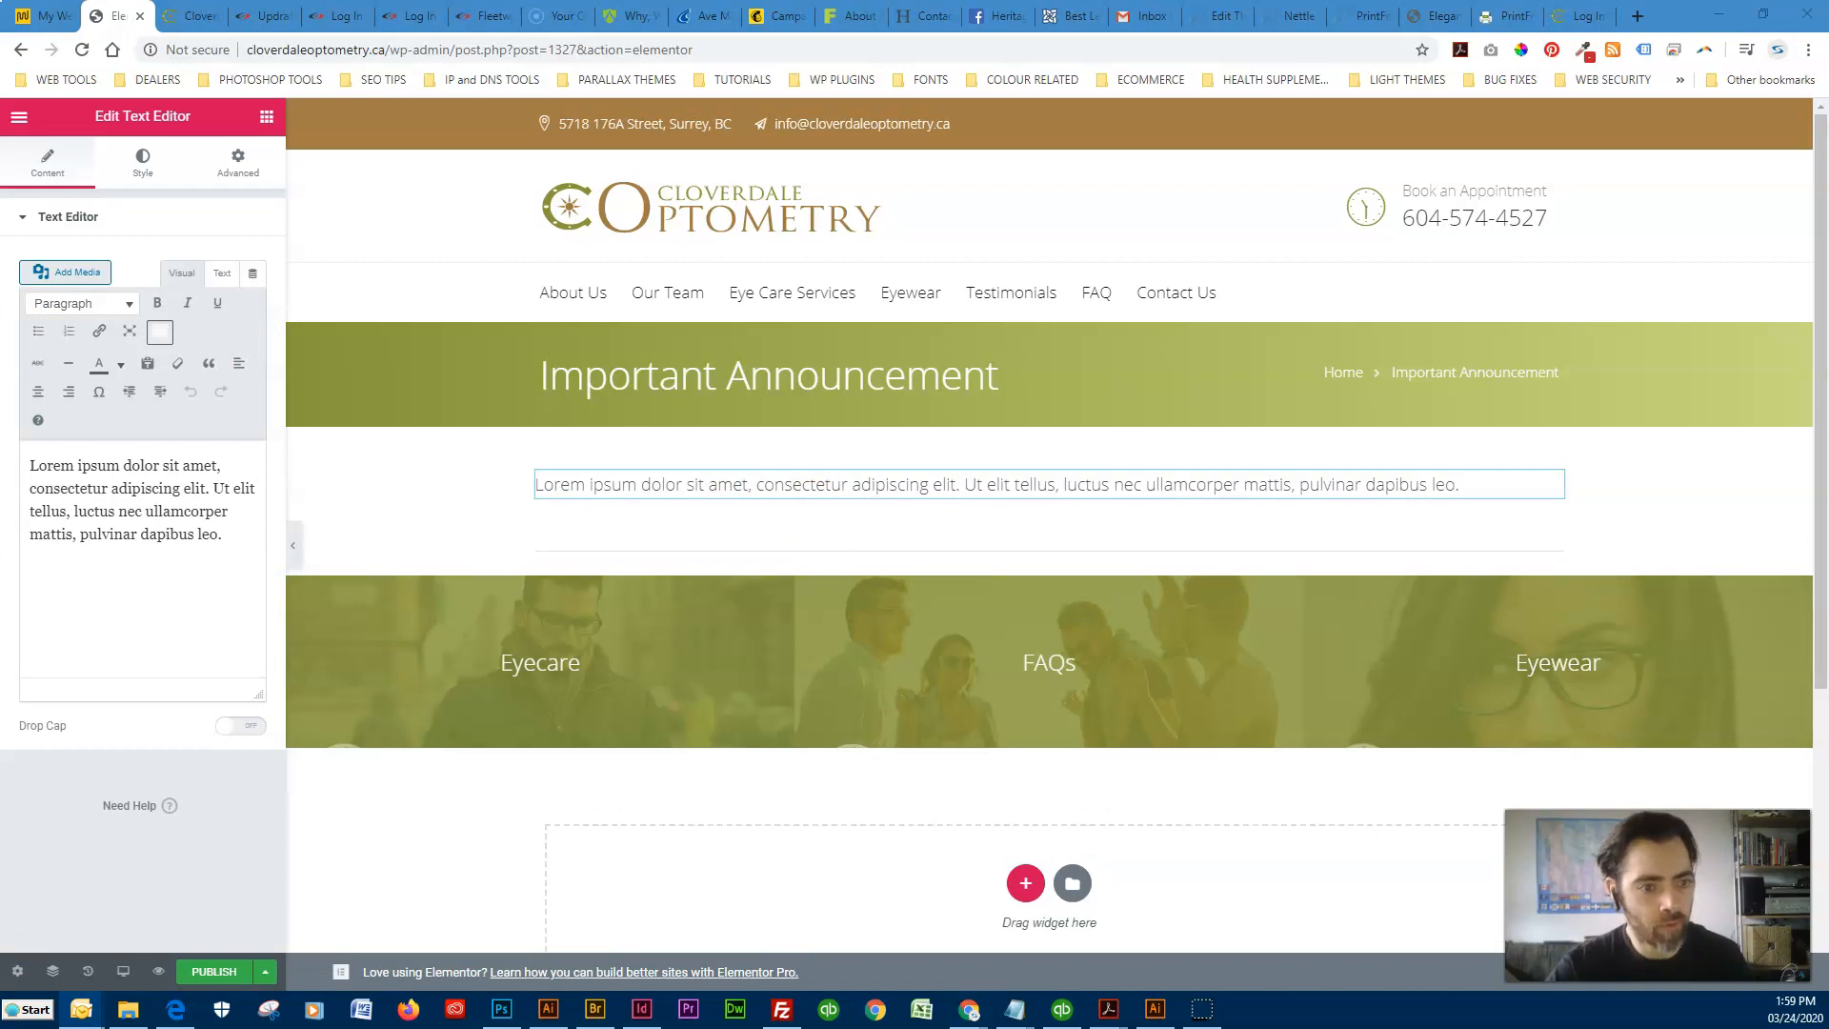
pyautogui.click(762, 489)
pyautogui.moveTo(225, 536); pyautogui.dragTo(28, 461)
pyautogui.hotkey('ctrl', 'v')
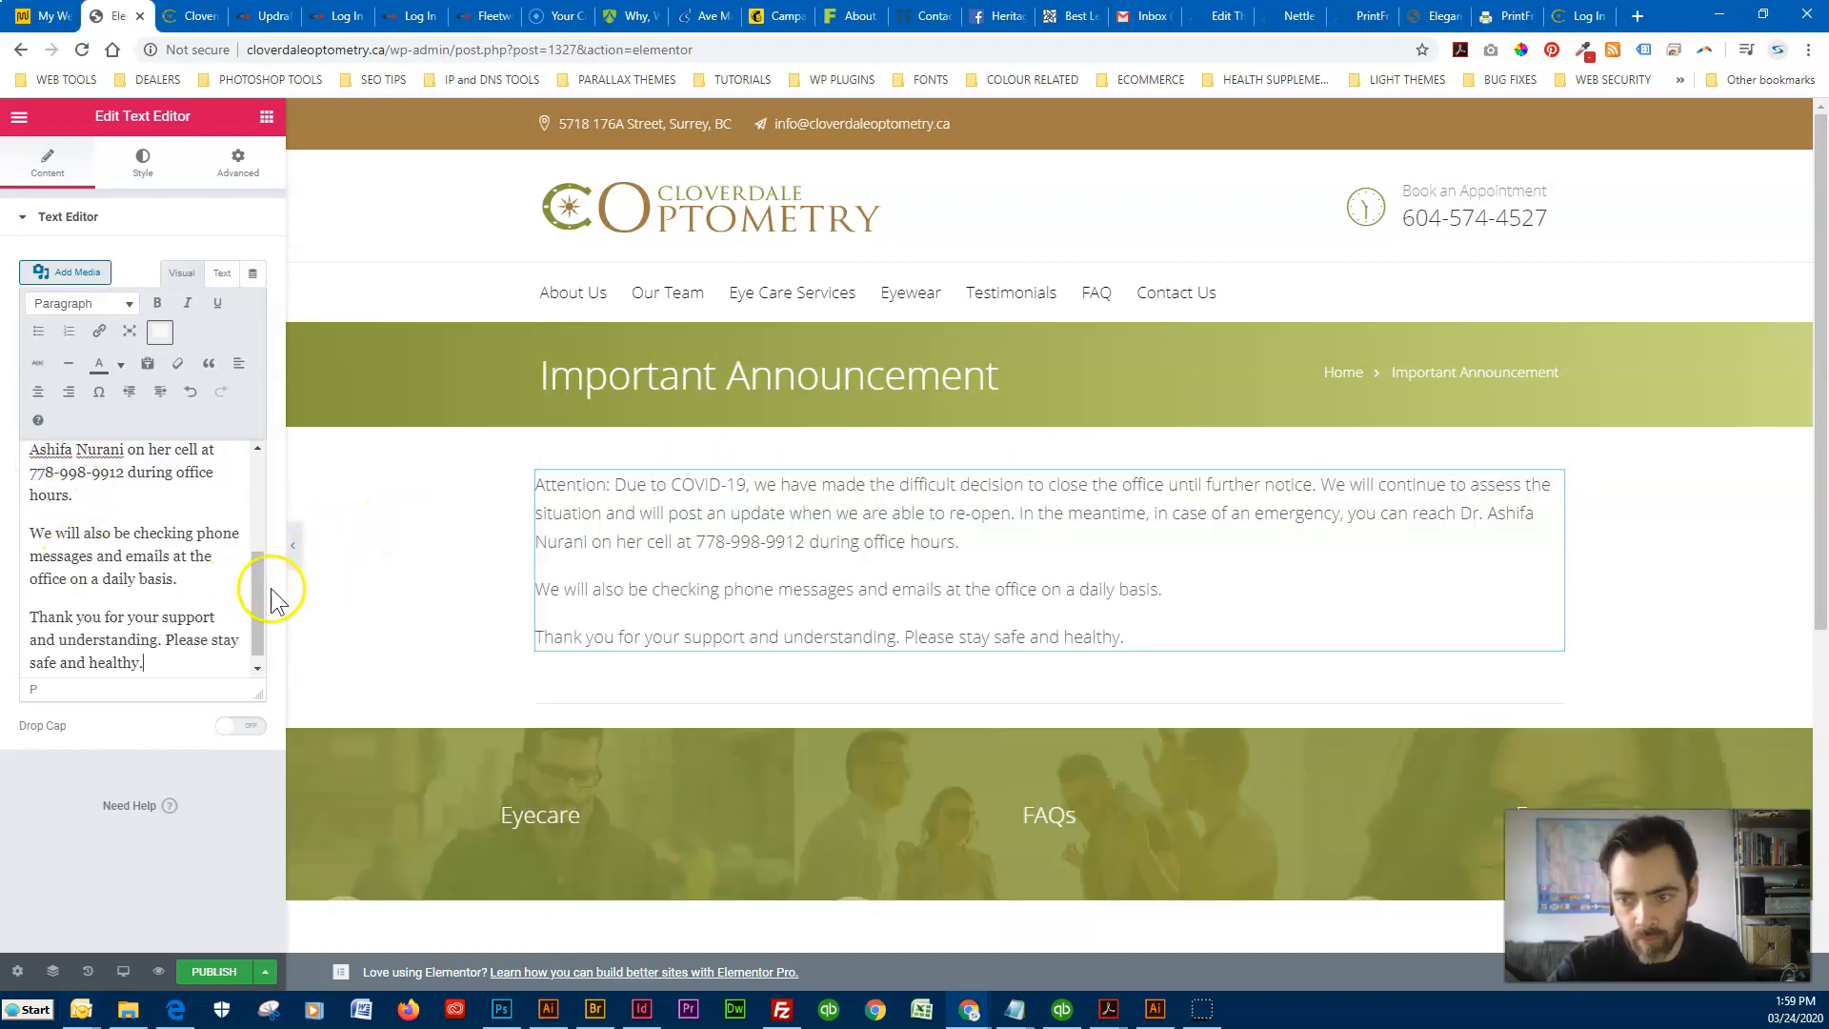
# Make the word "Attention:" bold at the start of the announcement and publish the page.
pyautogui.moveTo(253, 581); pyautogui.dragTo(250, 449)
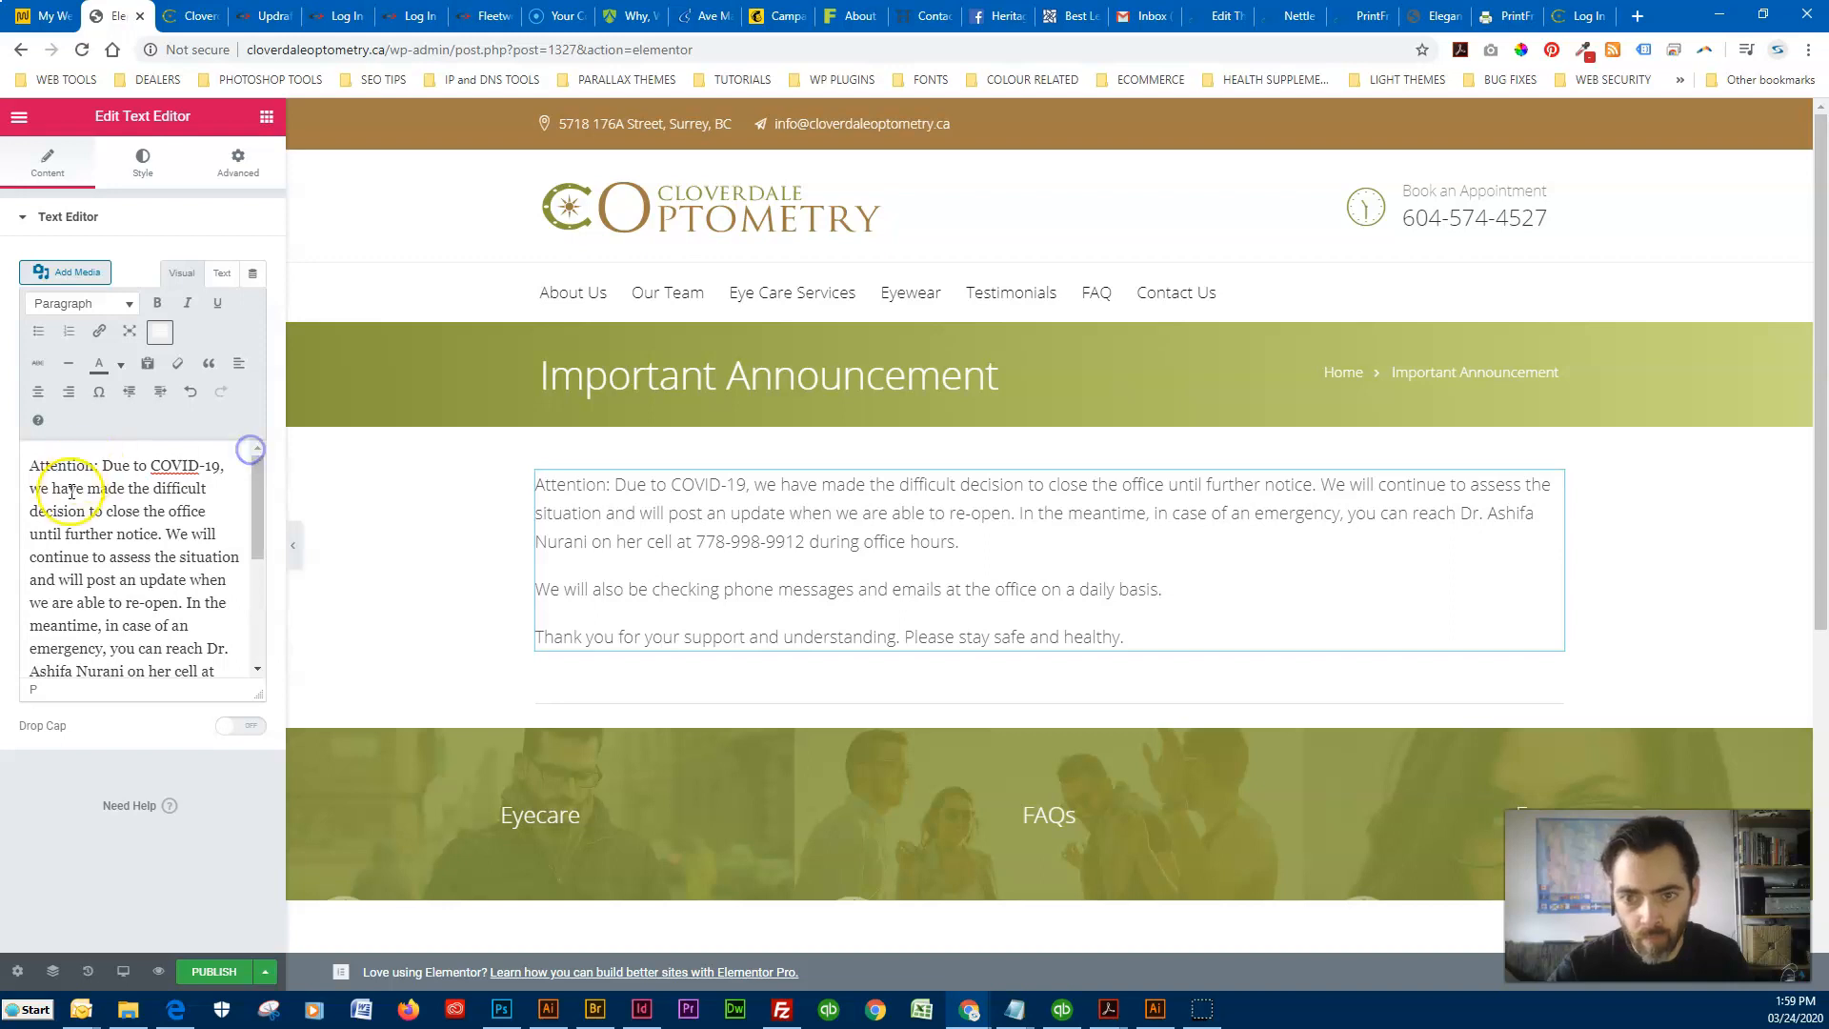
pyautogui.moveTo(99, 466); pyautogui.dragTo(14, 467)
pyautogui.click(159, 305)
pyautogui.click(116, 467)
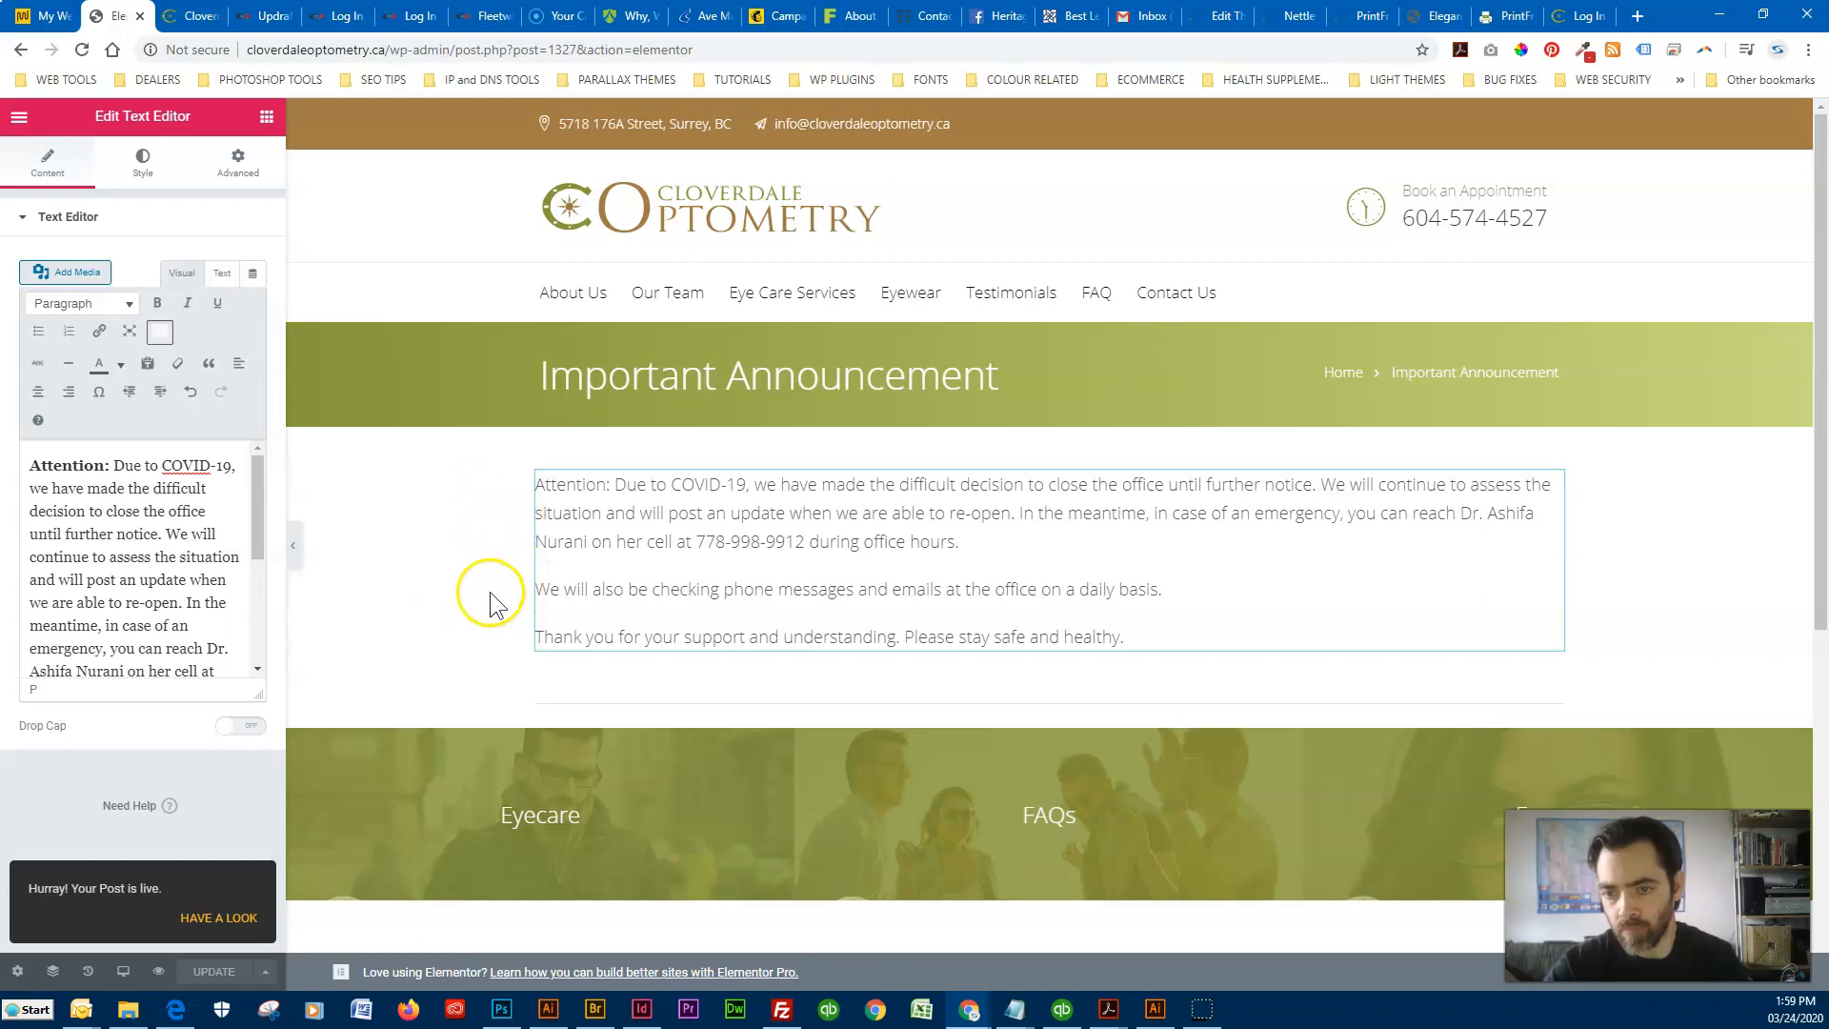
# Exit Elementor to the WordPress page editor and set the permalink slug to "important-announcement".
pyautogui.click(19, 118)
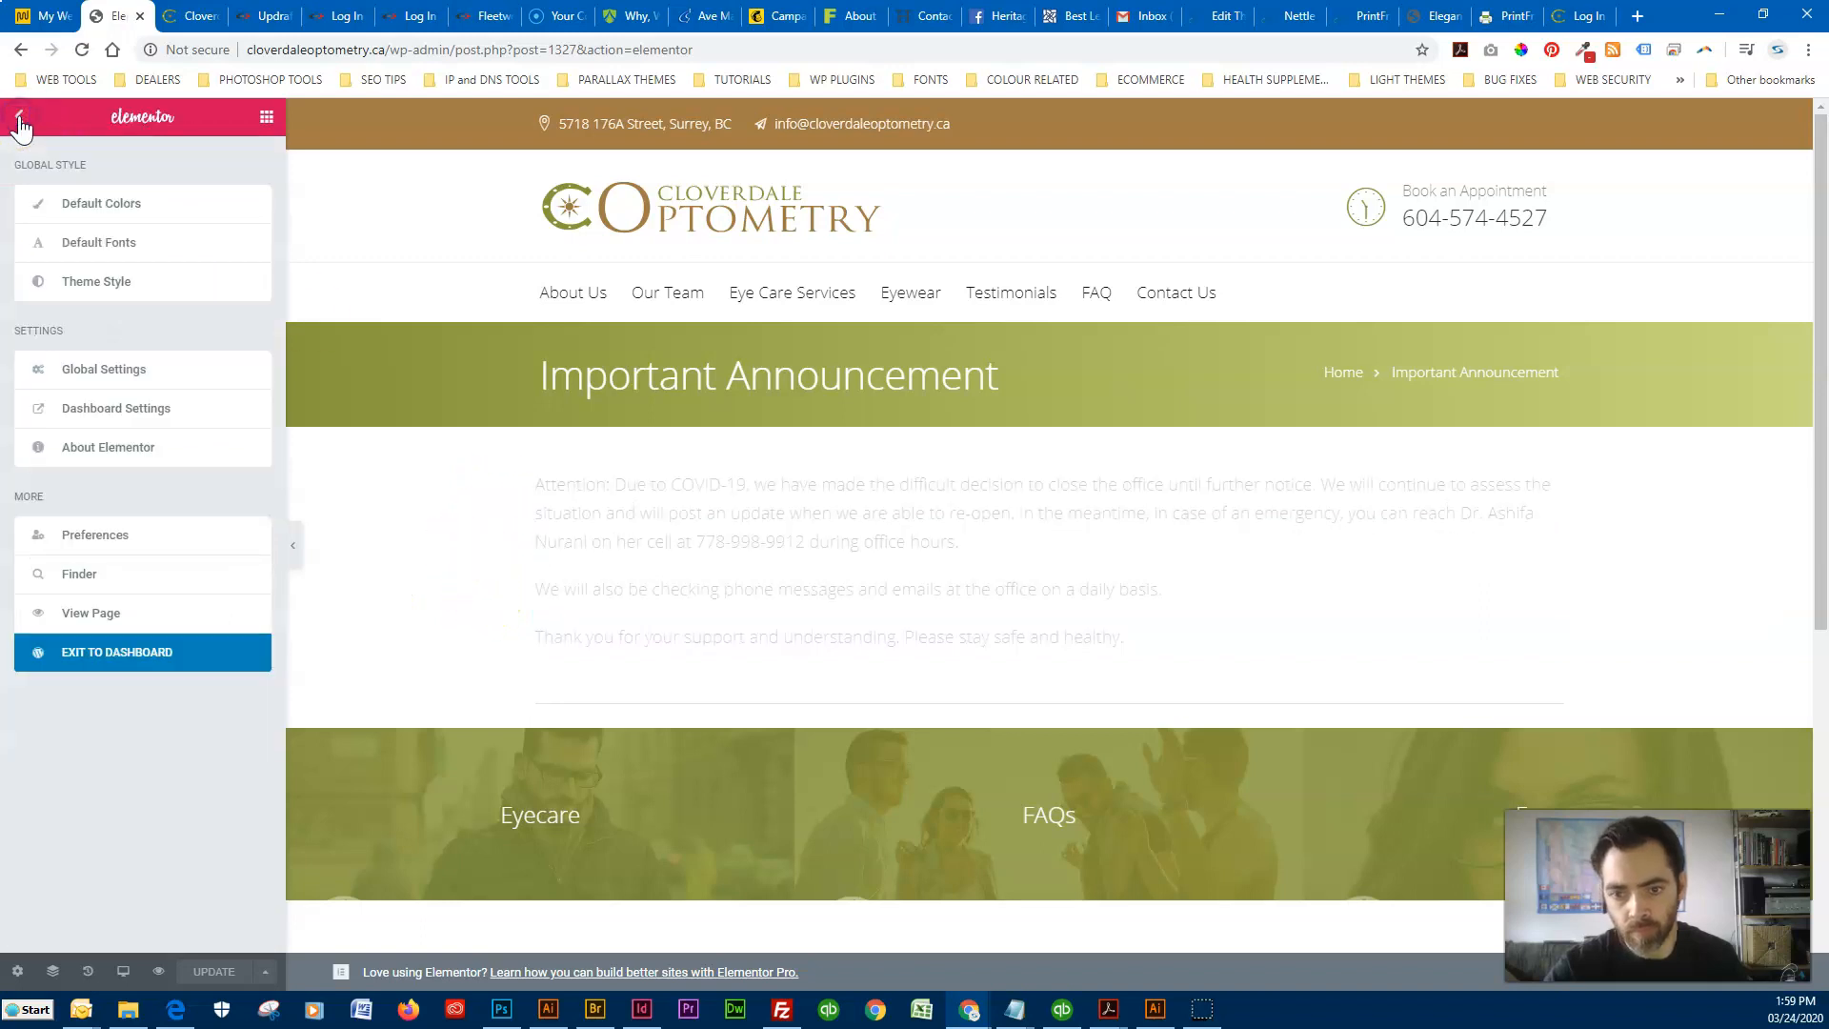
pyautogui.click(94, 656)
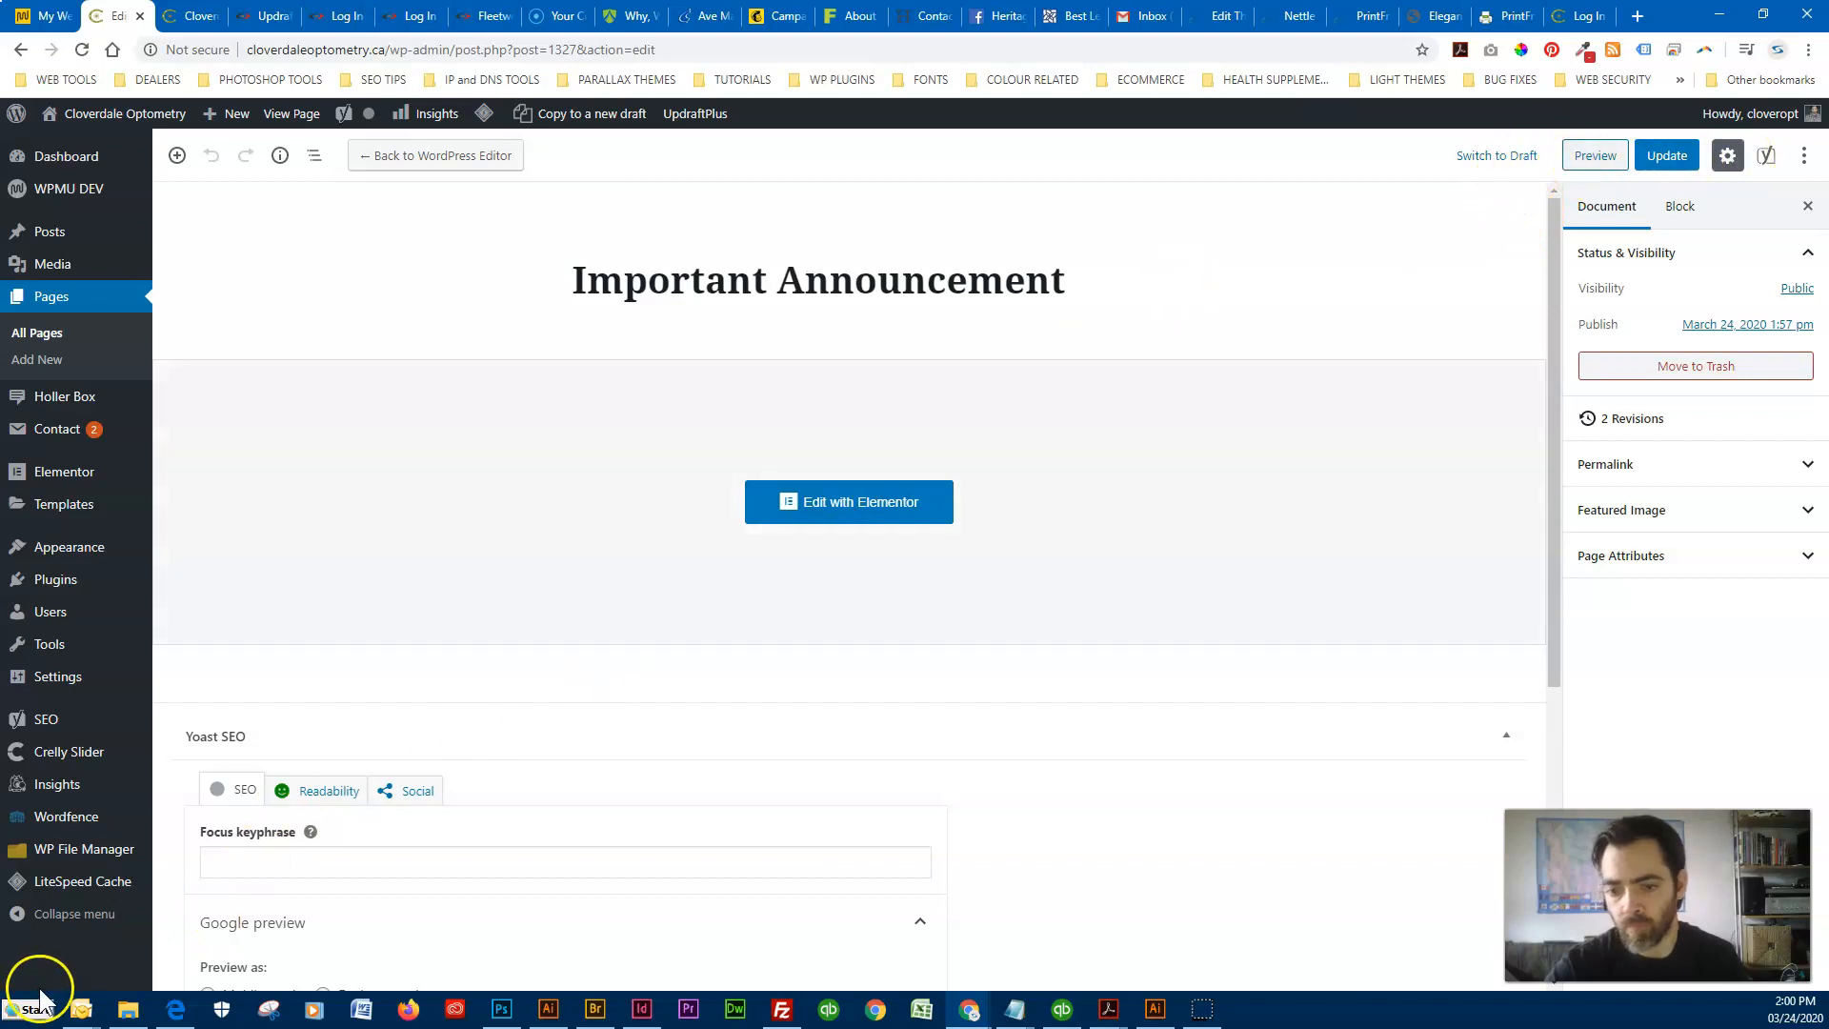
pyautogui.click(827, 280)
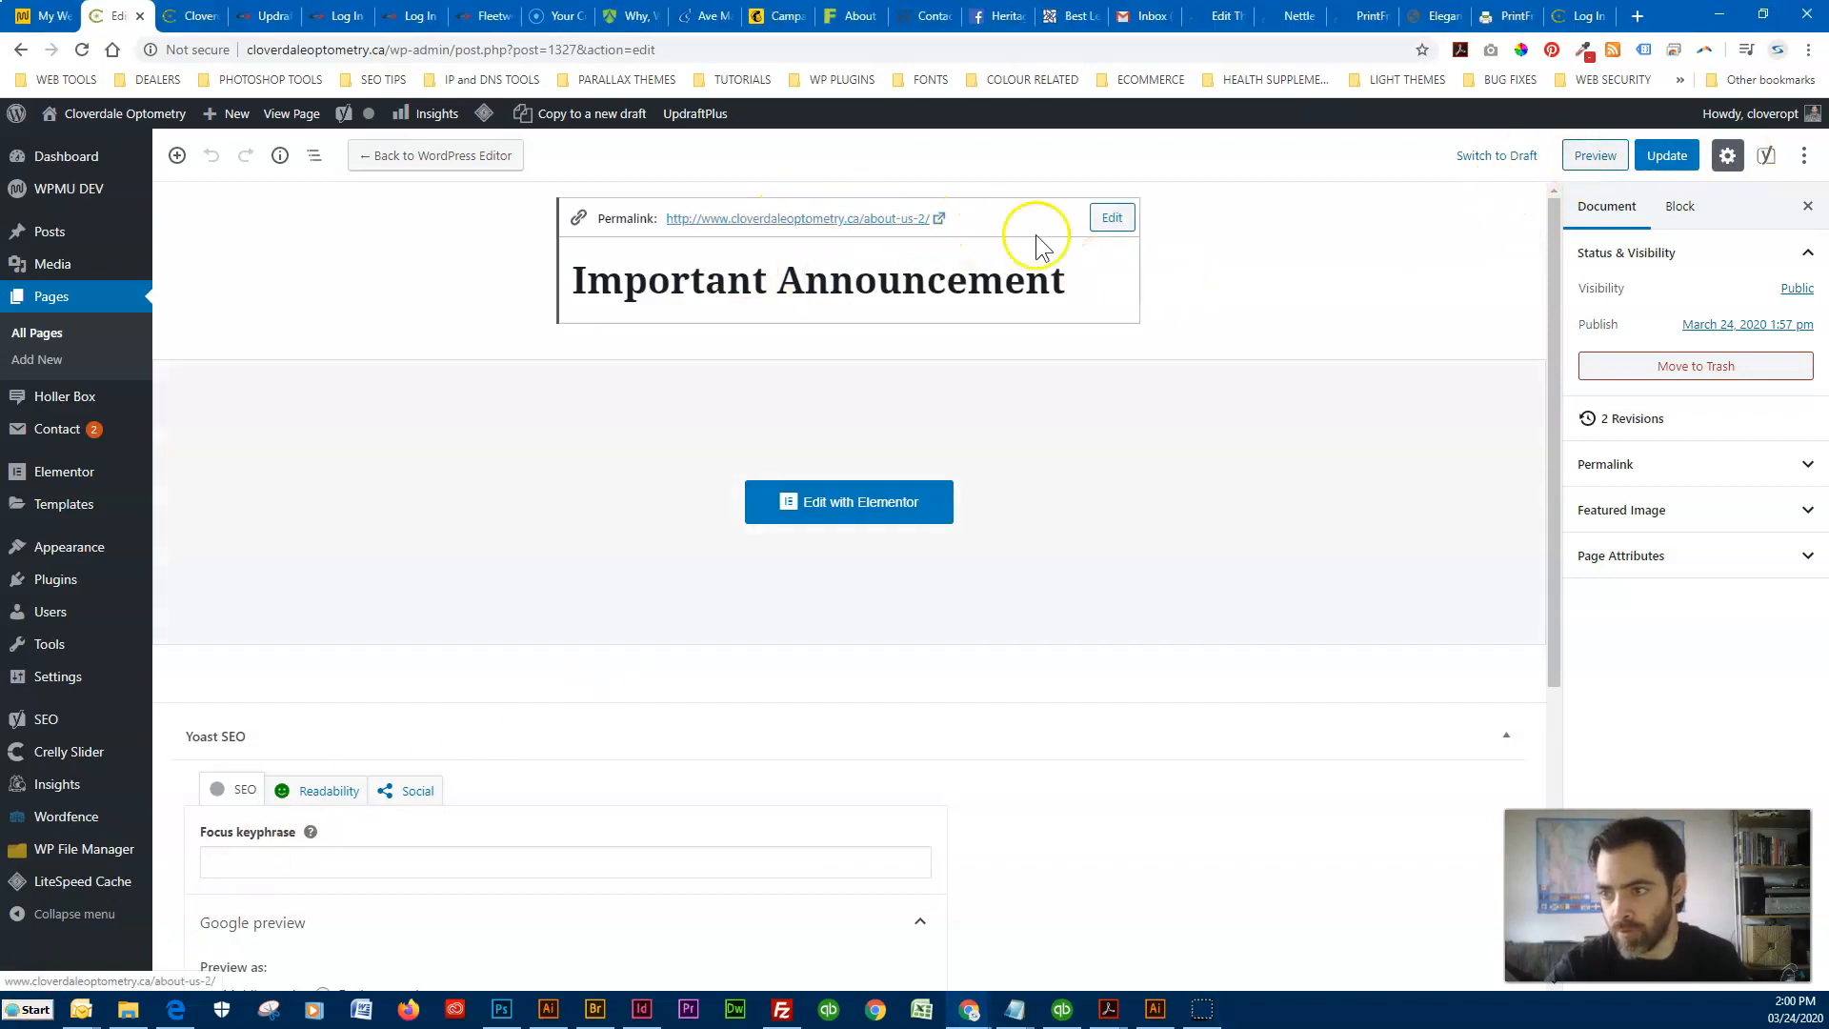
pyautogui.click(1112, 217)
pyautogui.moveTo(964, 231); pyautogui.dragTo(870, 228)
pyautogui.write('important-announcemen')
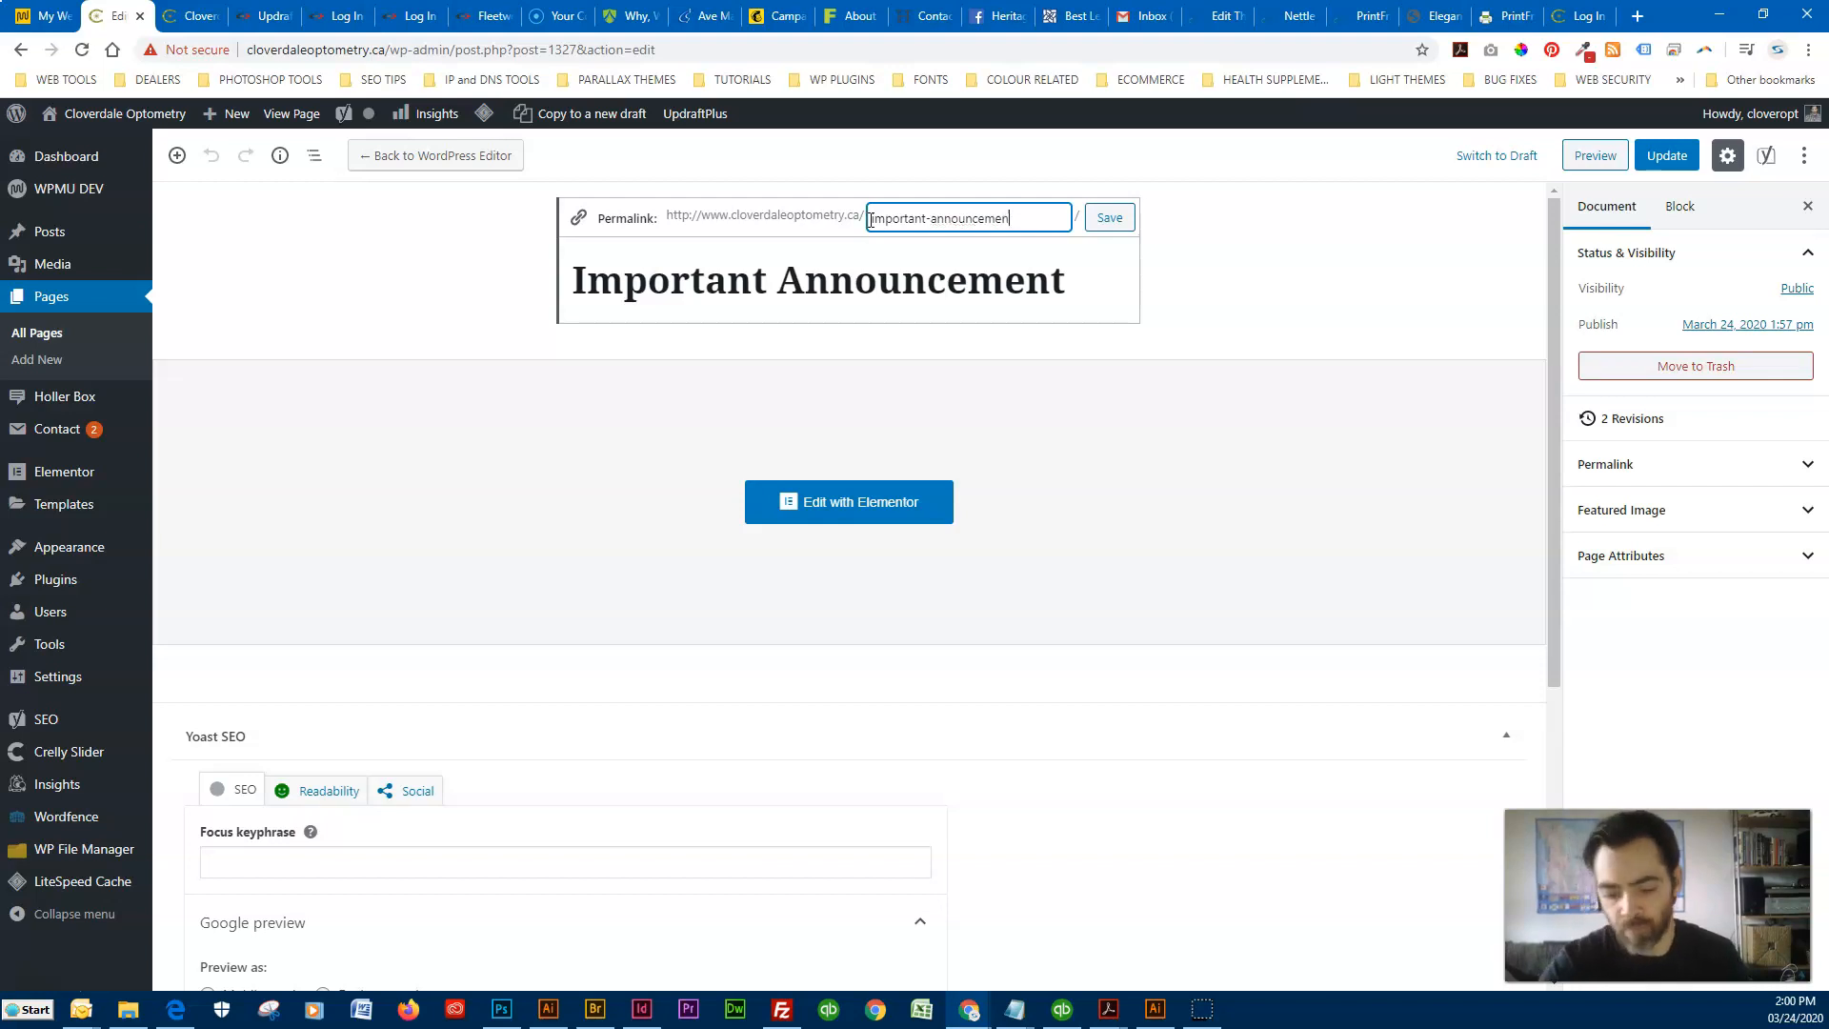
pyautogui.moveTo(1036, 215); pyautogui.dragTo(905, 224)
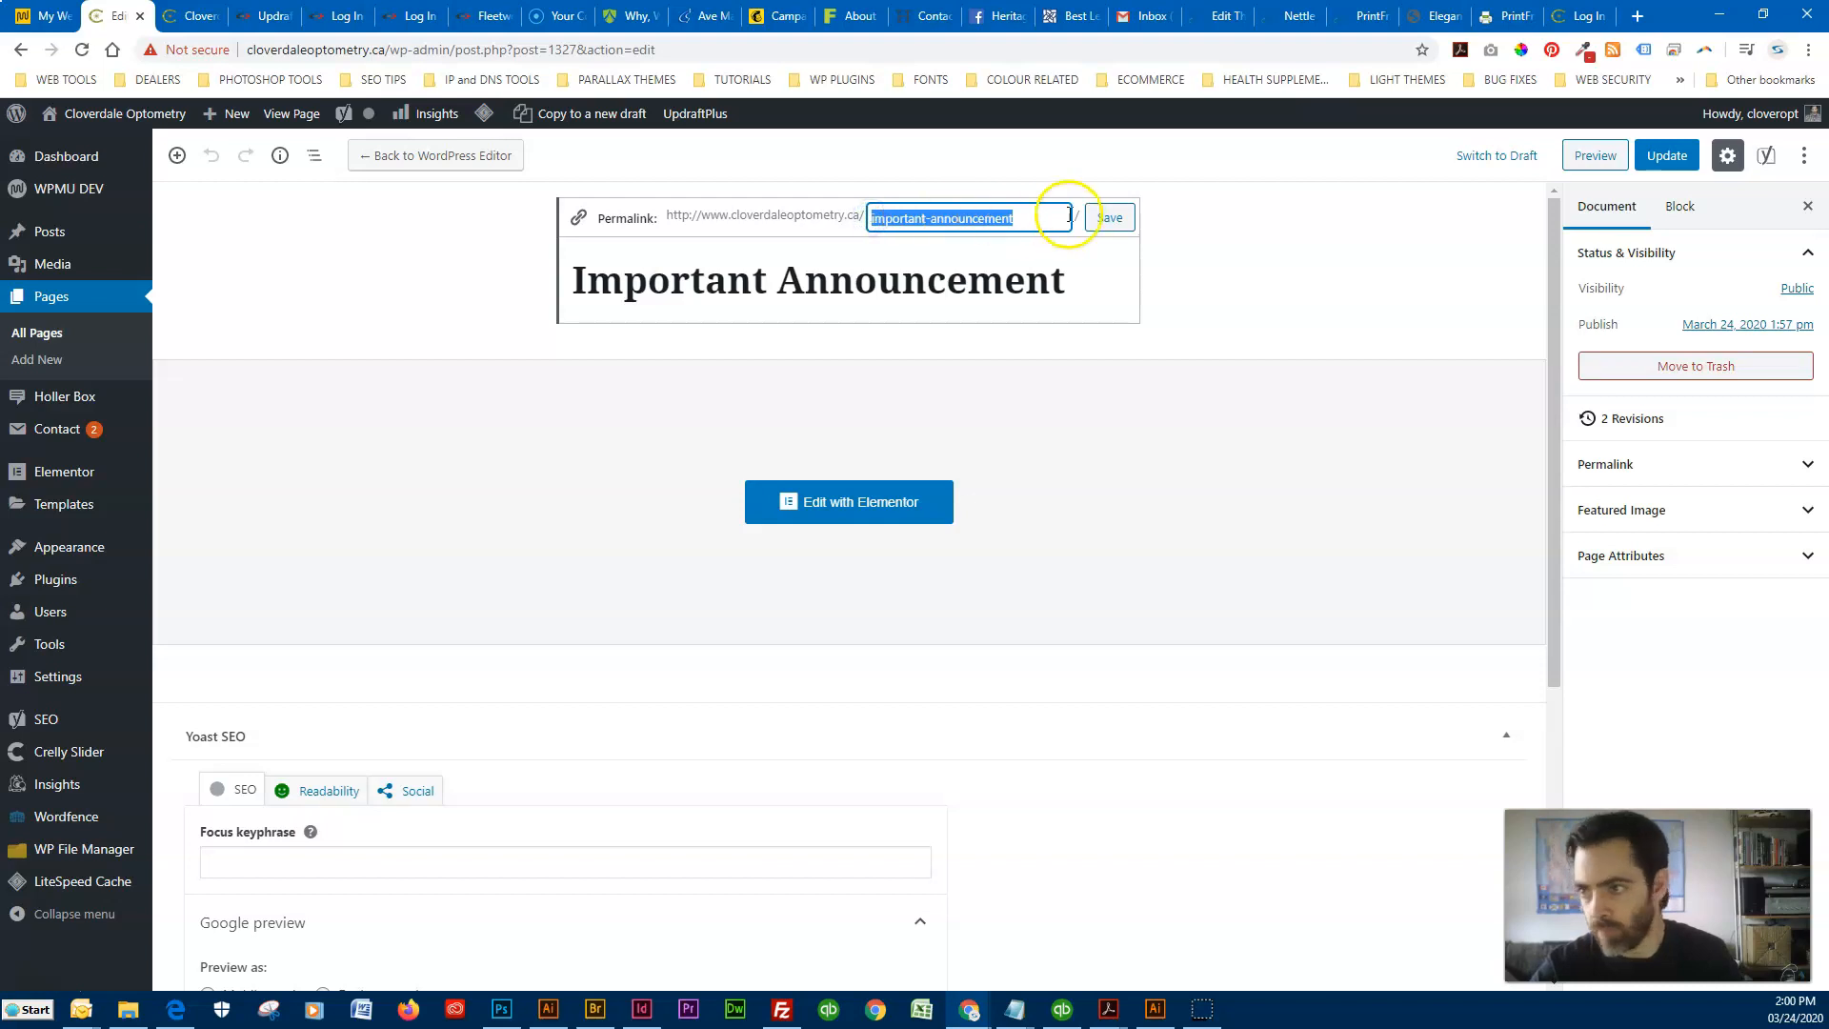
pyautogui.click(1108, 218)
# Copy the link address of the Important Announcement page and update the page to save its changes.
pyautogui.rightClick(927, 218)
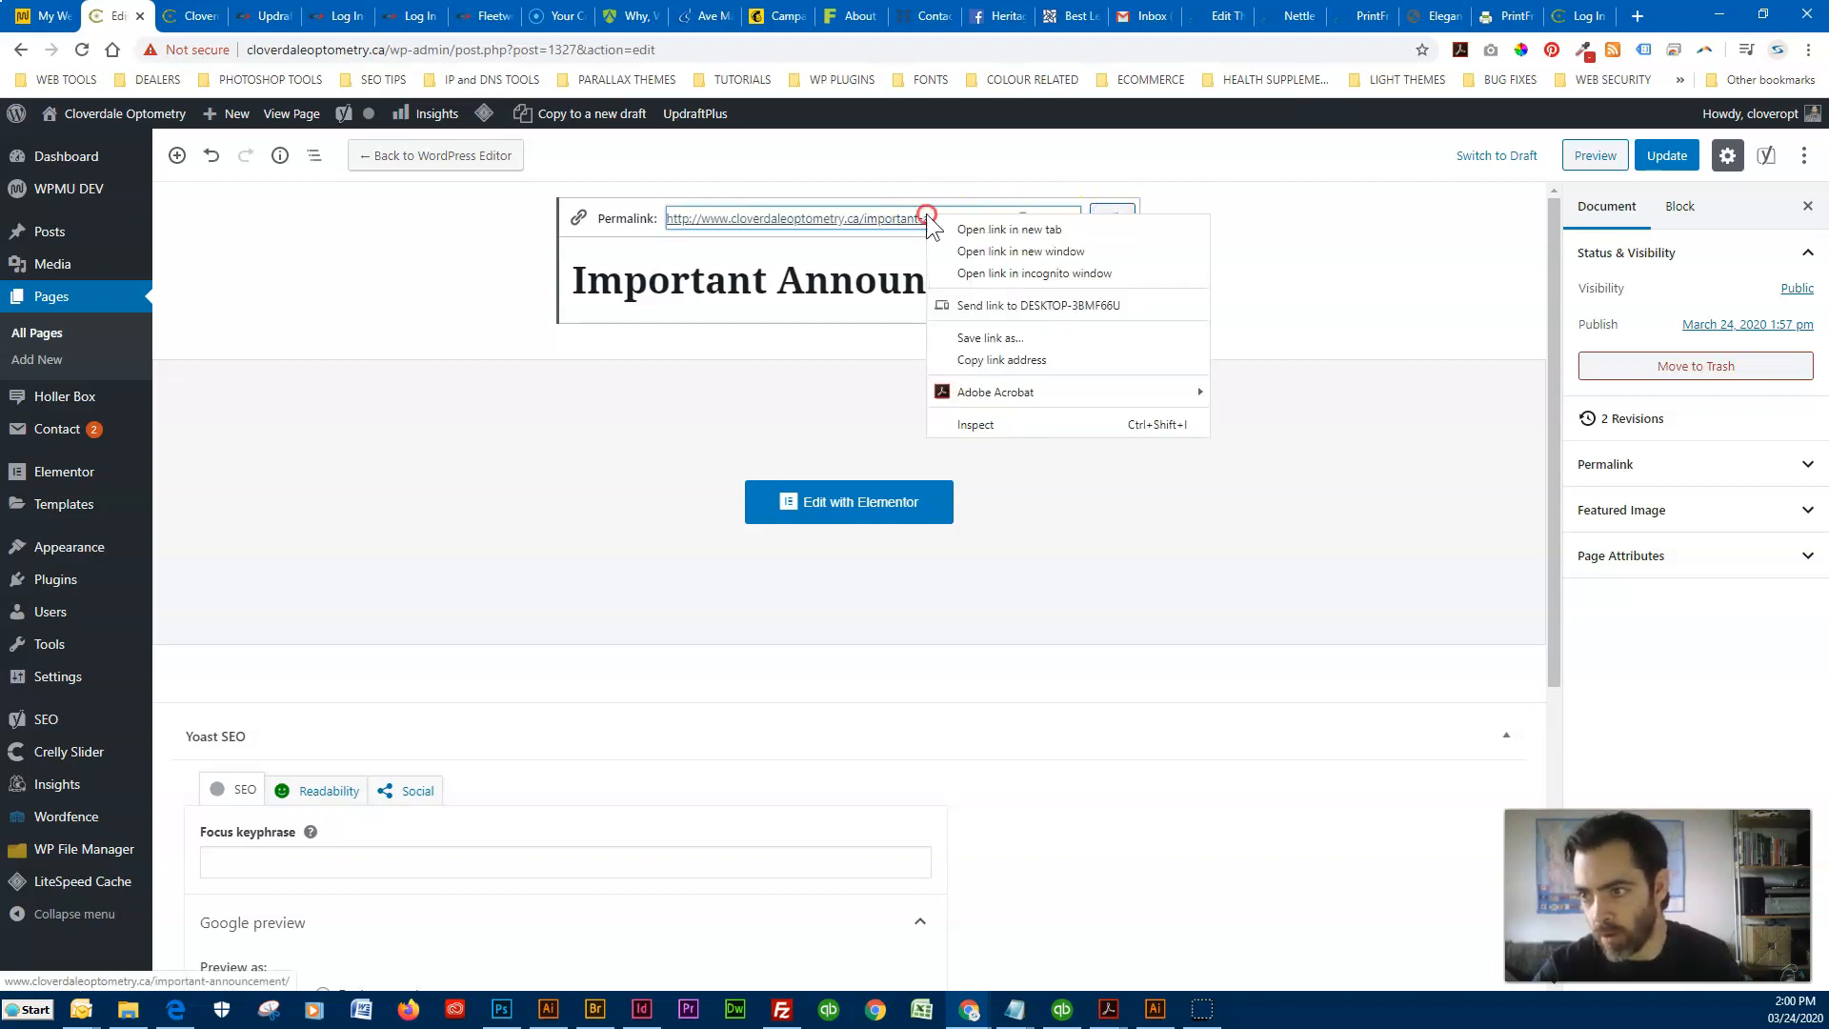
pyautogui.click(972, 362)
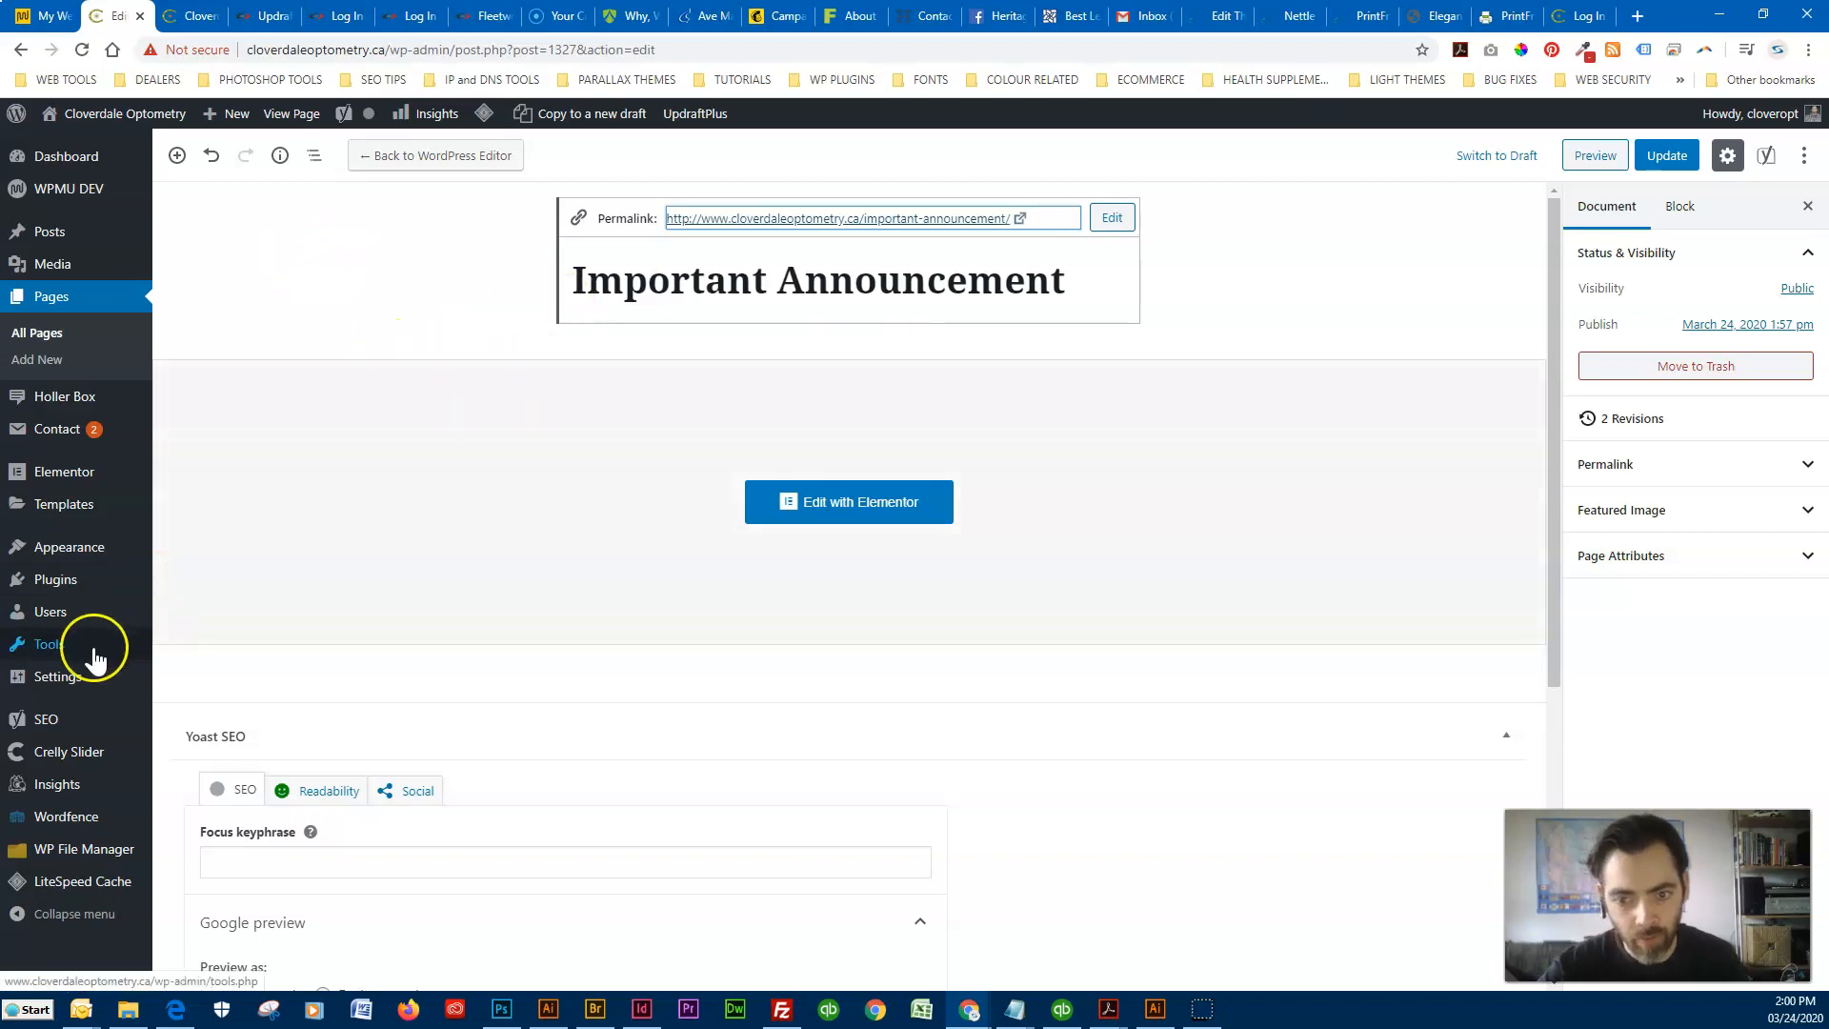
pyautogui.moveTo(55, 700)
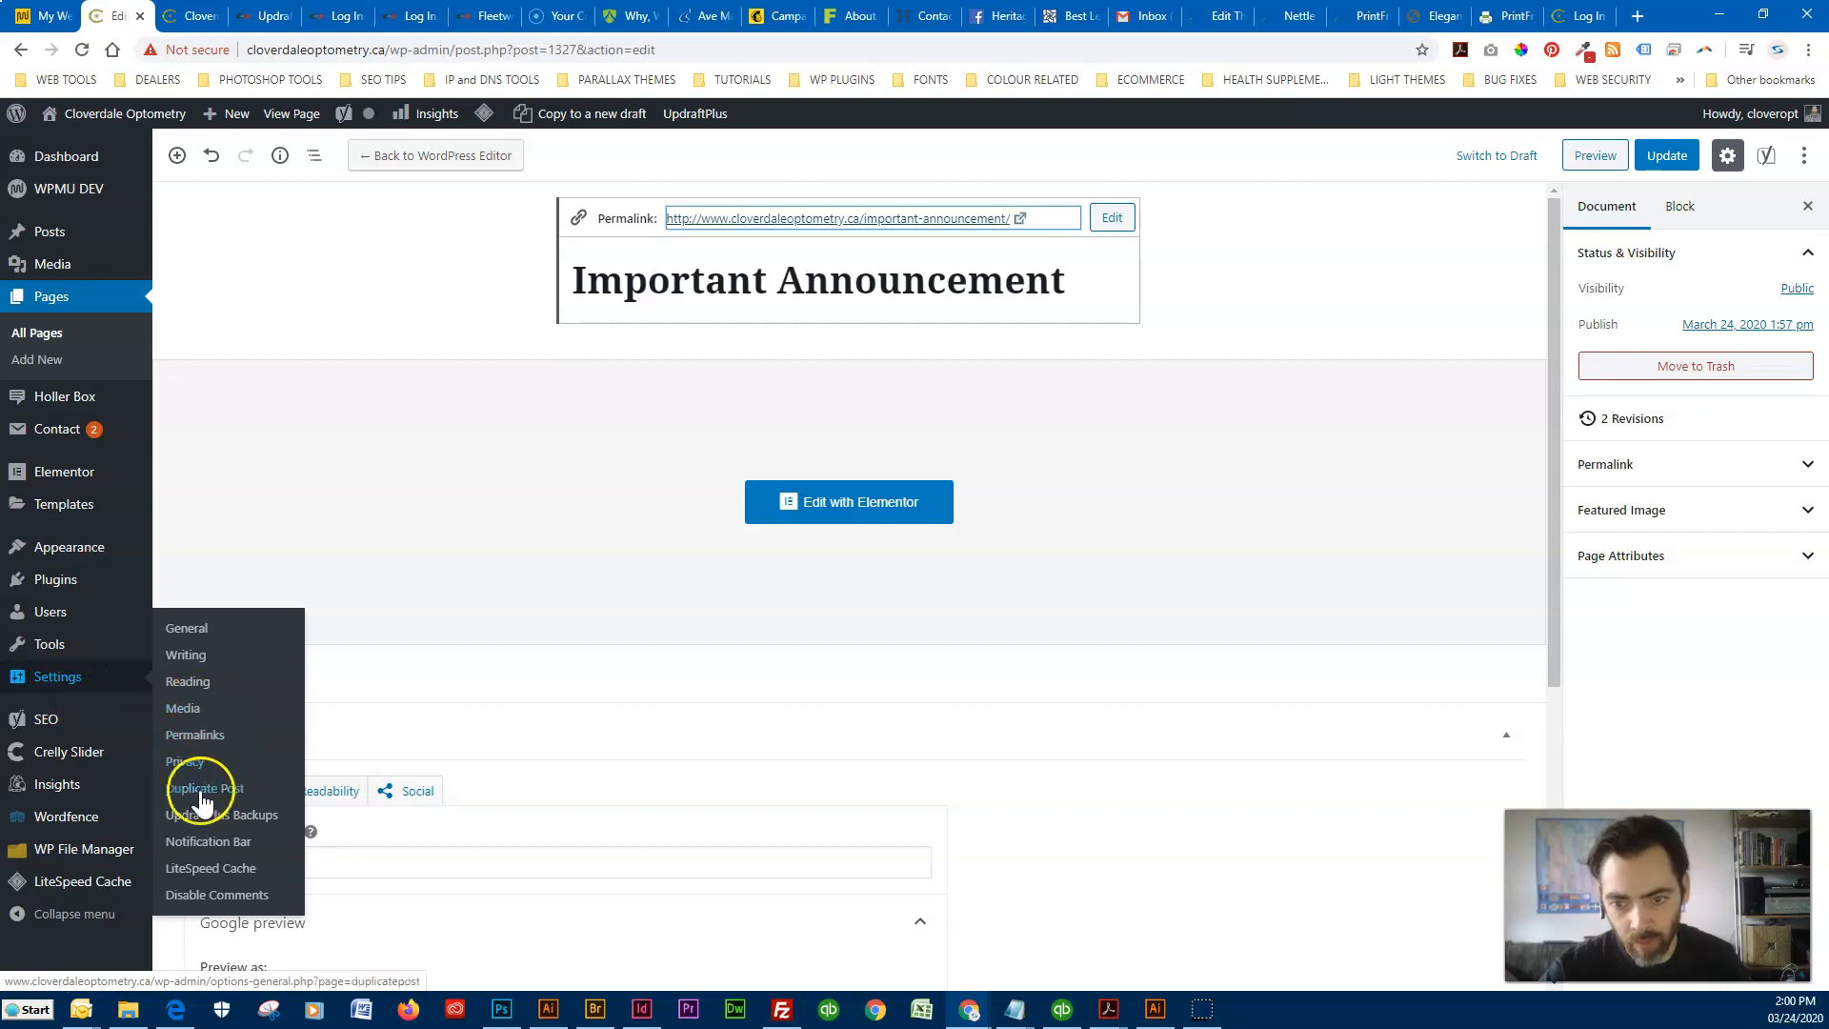
pyautogui.click(198, 843)
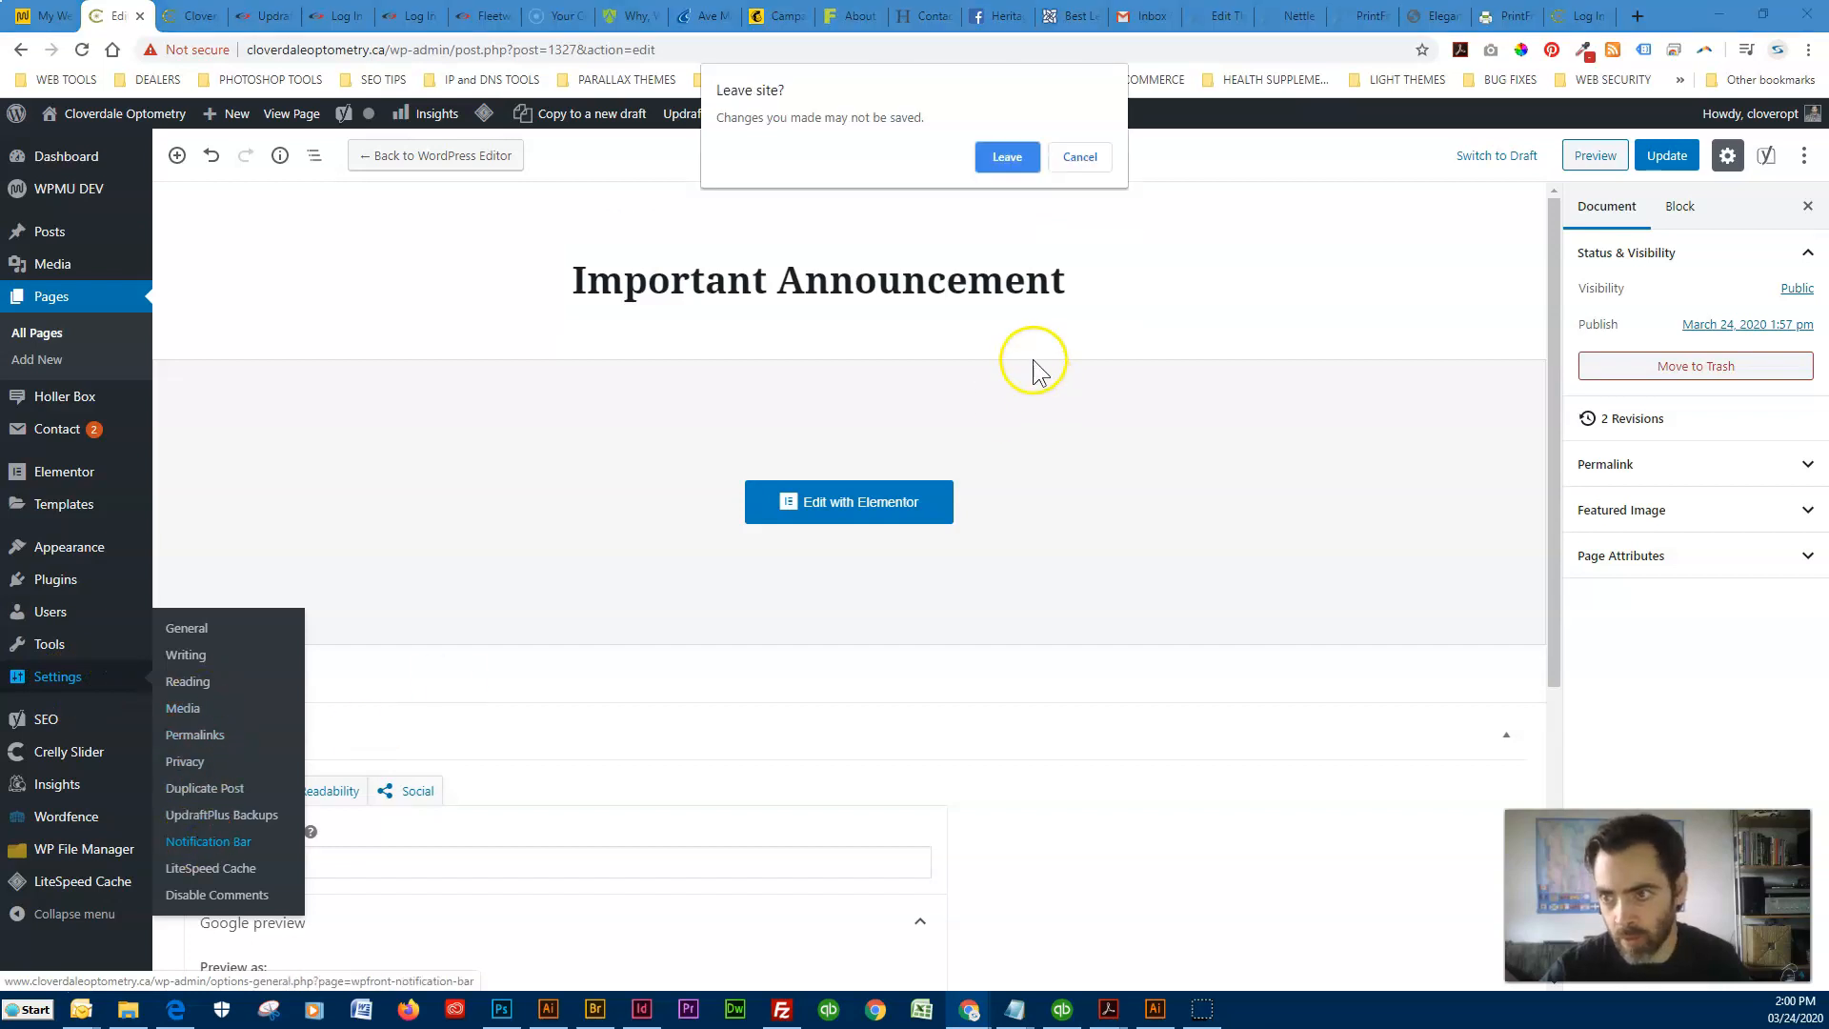
pyautogui.click(1006, 156)
pyautogui.click(1666, 155)
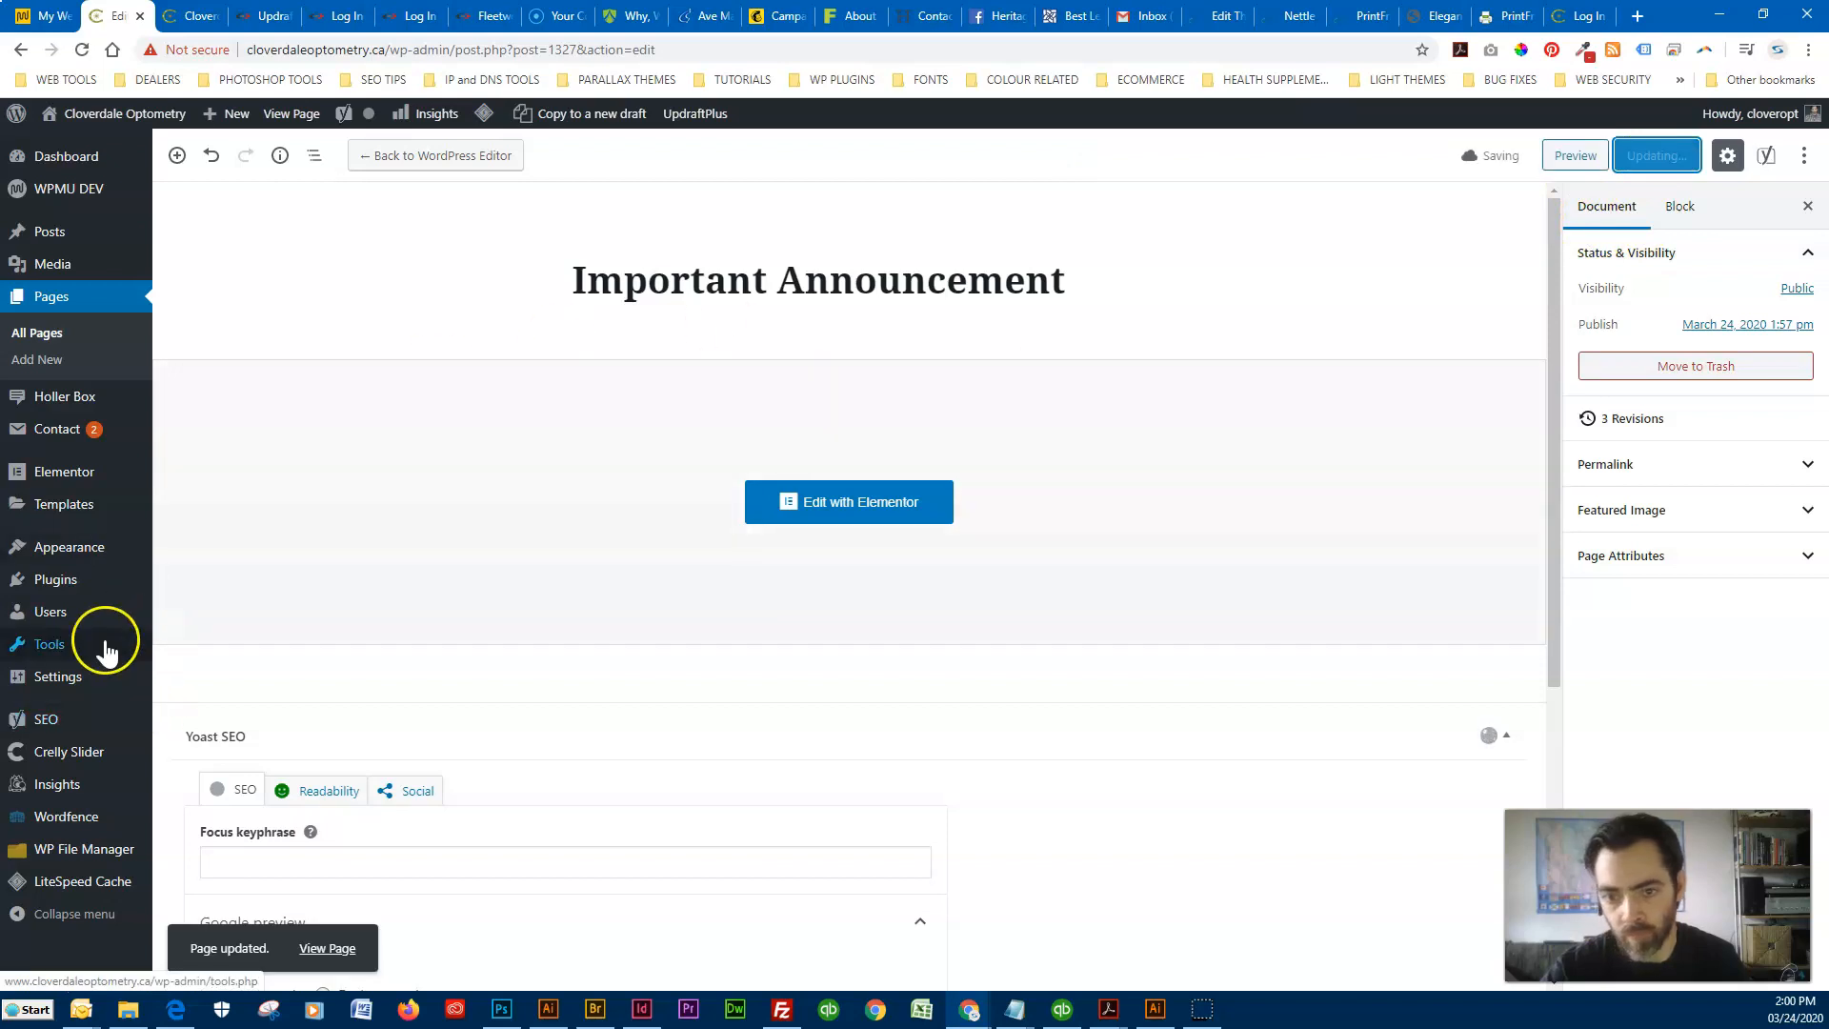
# In the WPFront Notification Bar settings, enable the bar, make it fixed at its position and set the bar height to 40 px.
pyautogui.moveTo(52, 694)
pyautogui.click(209, 842)
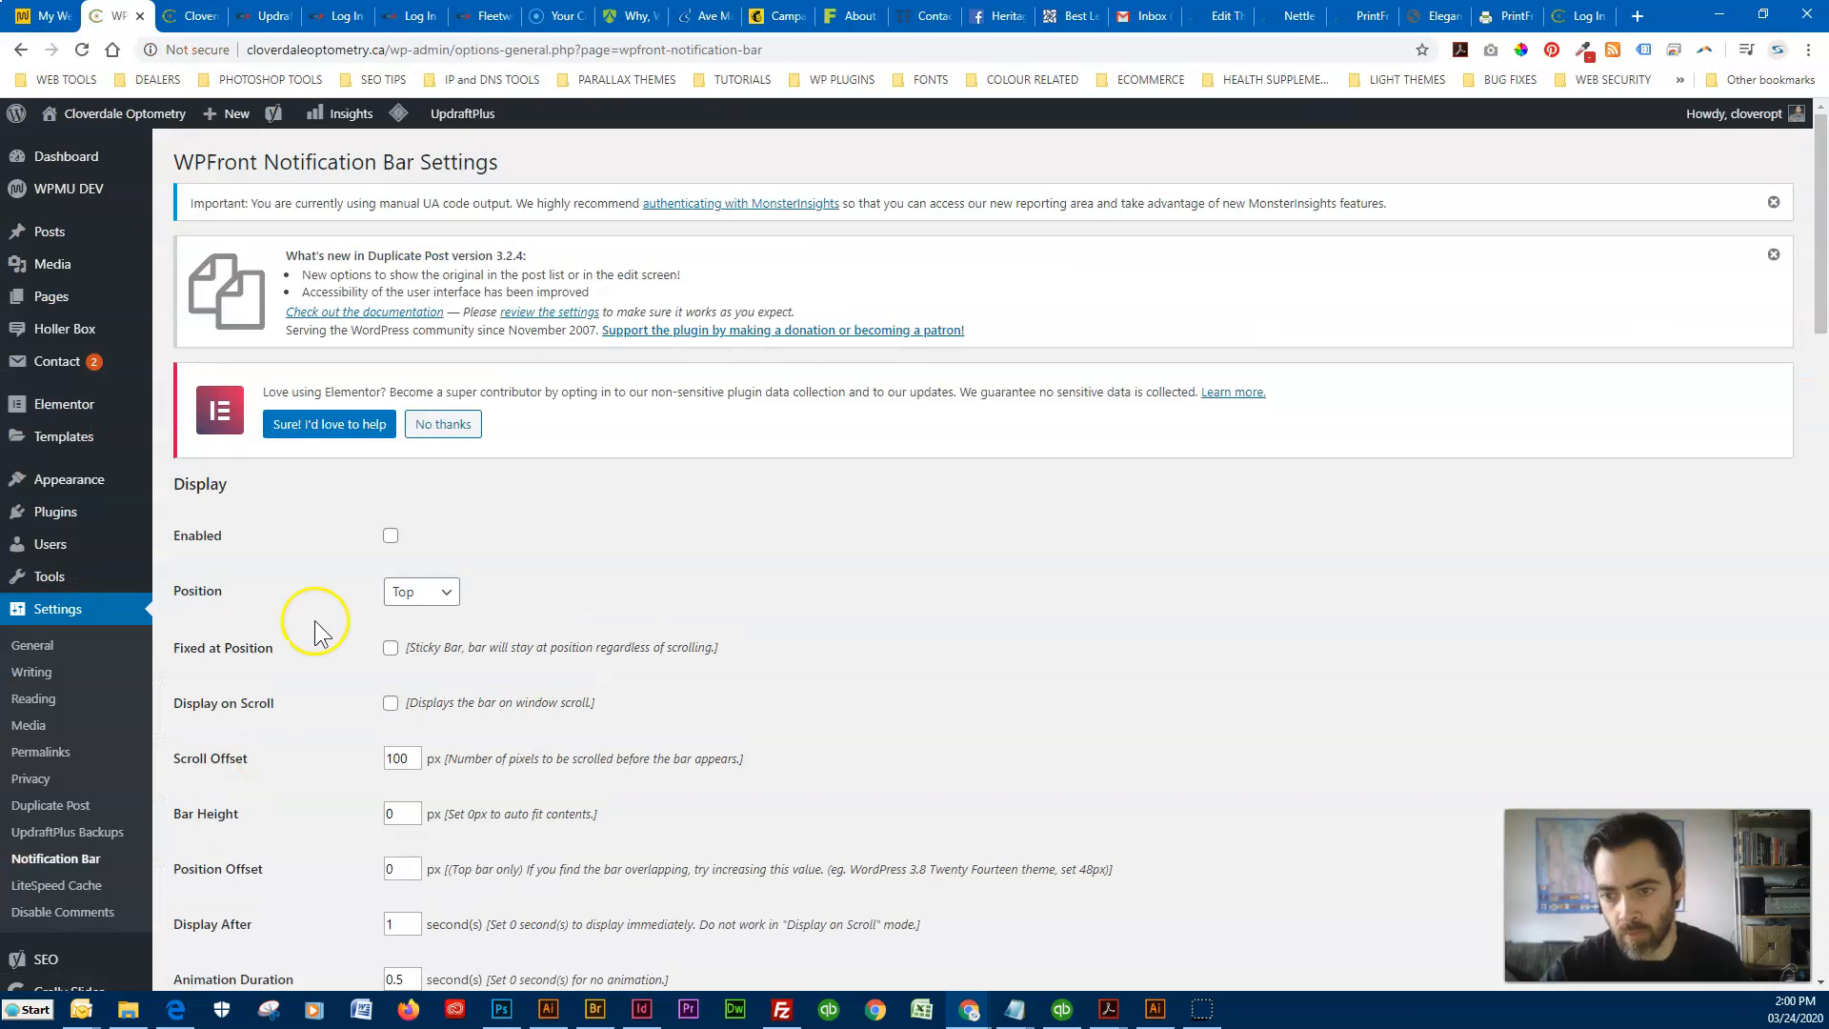
pyautogui.click(391, 539)
pyautogui.scroll(-2, 286, 739)
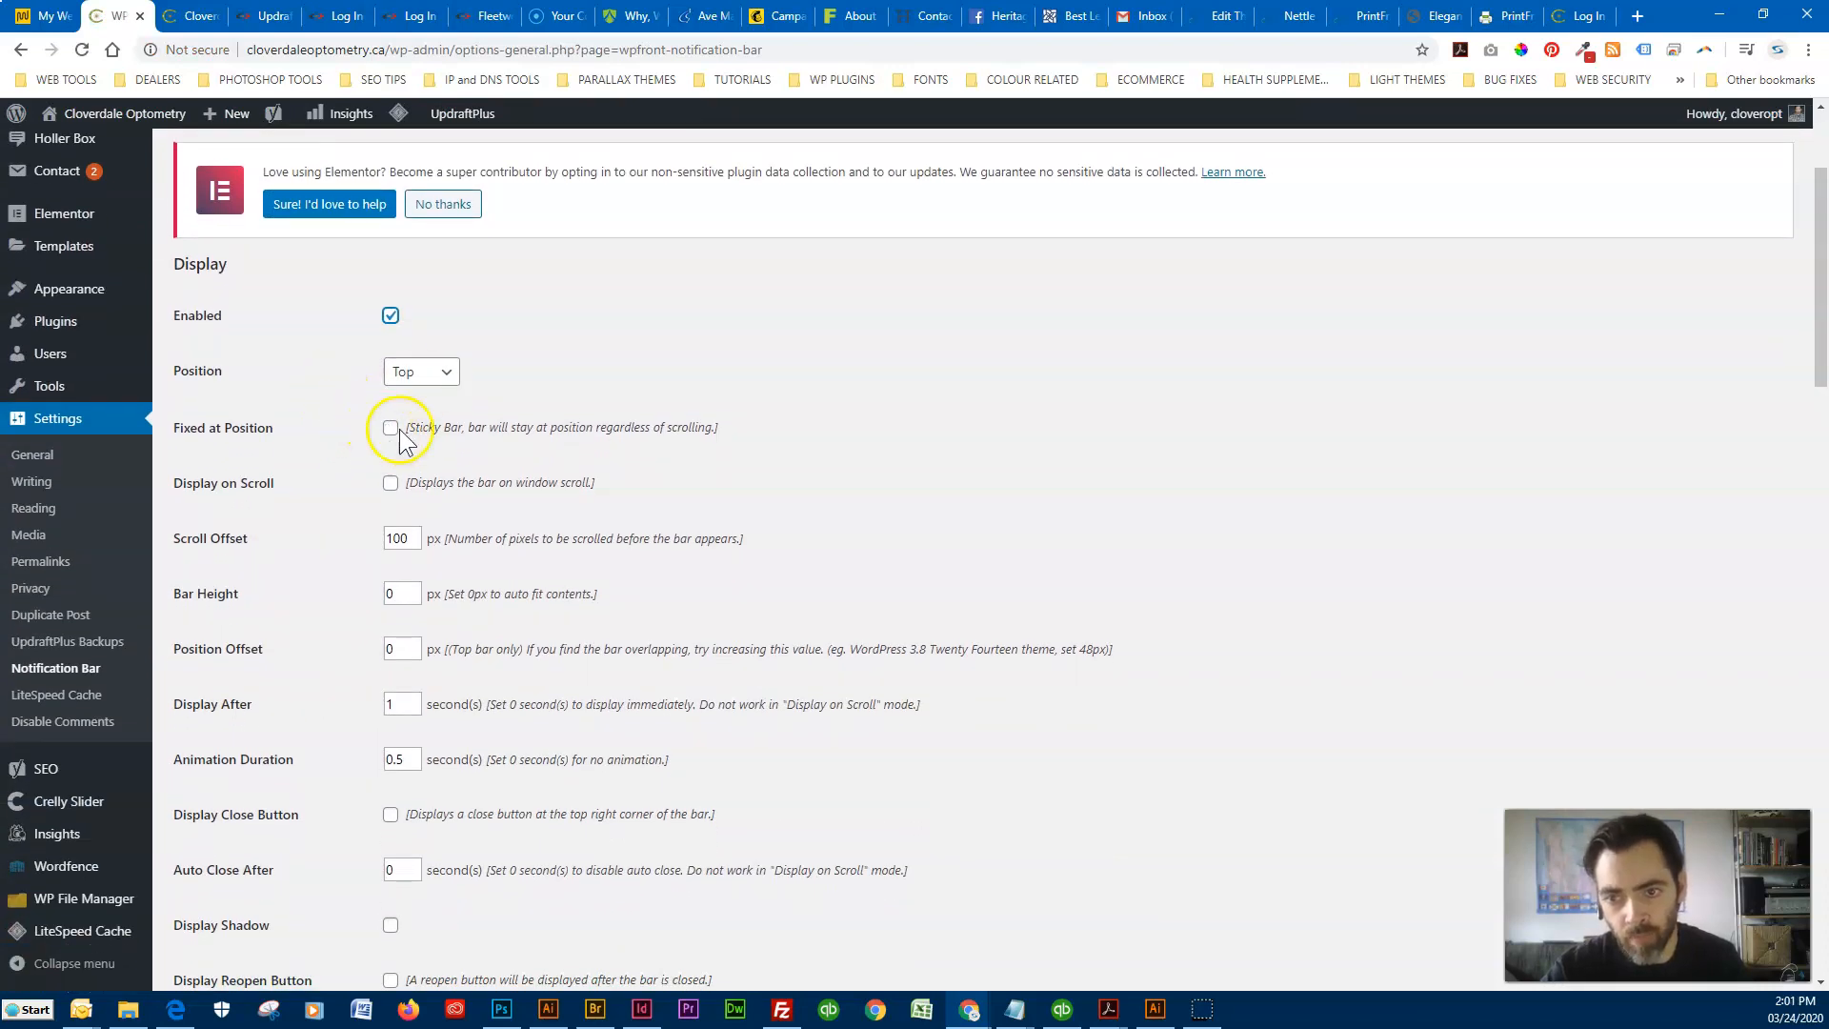
pyautogui.click(391, 428)
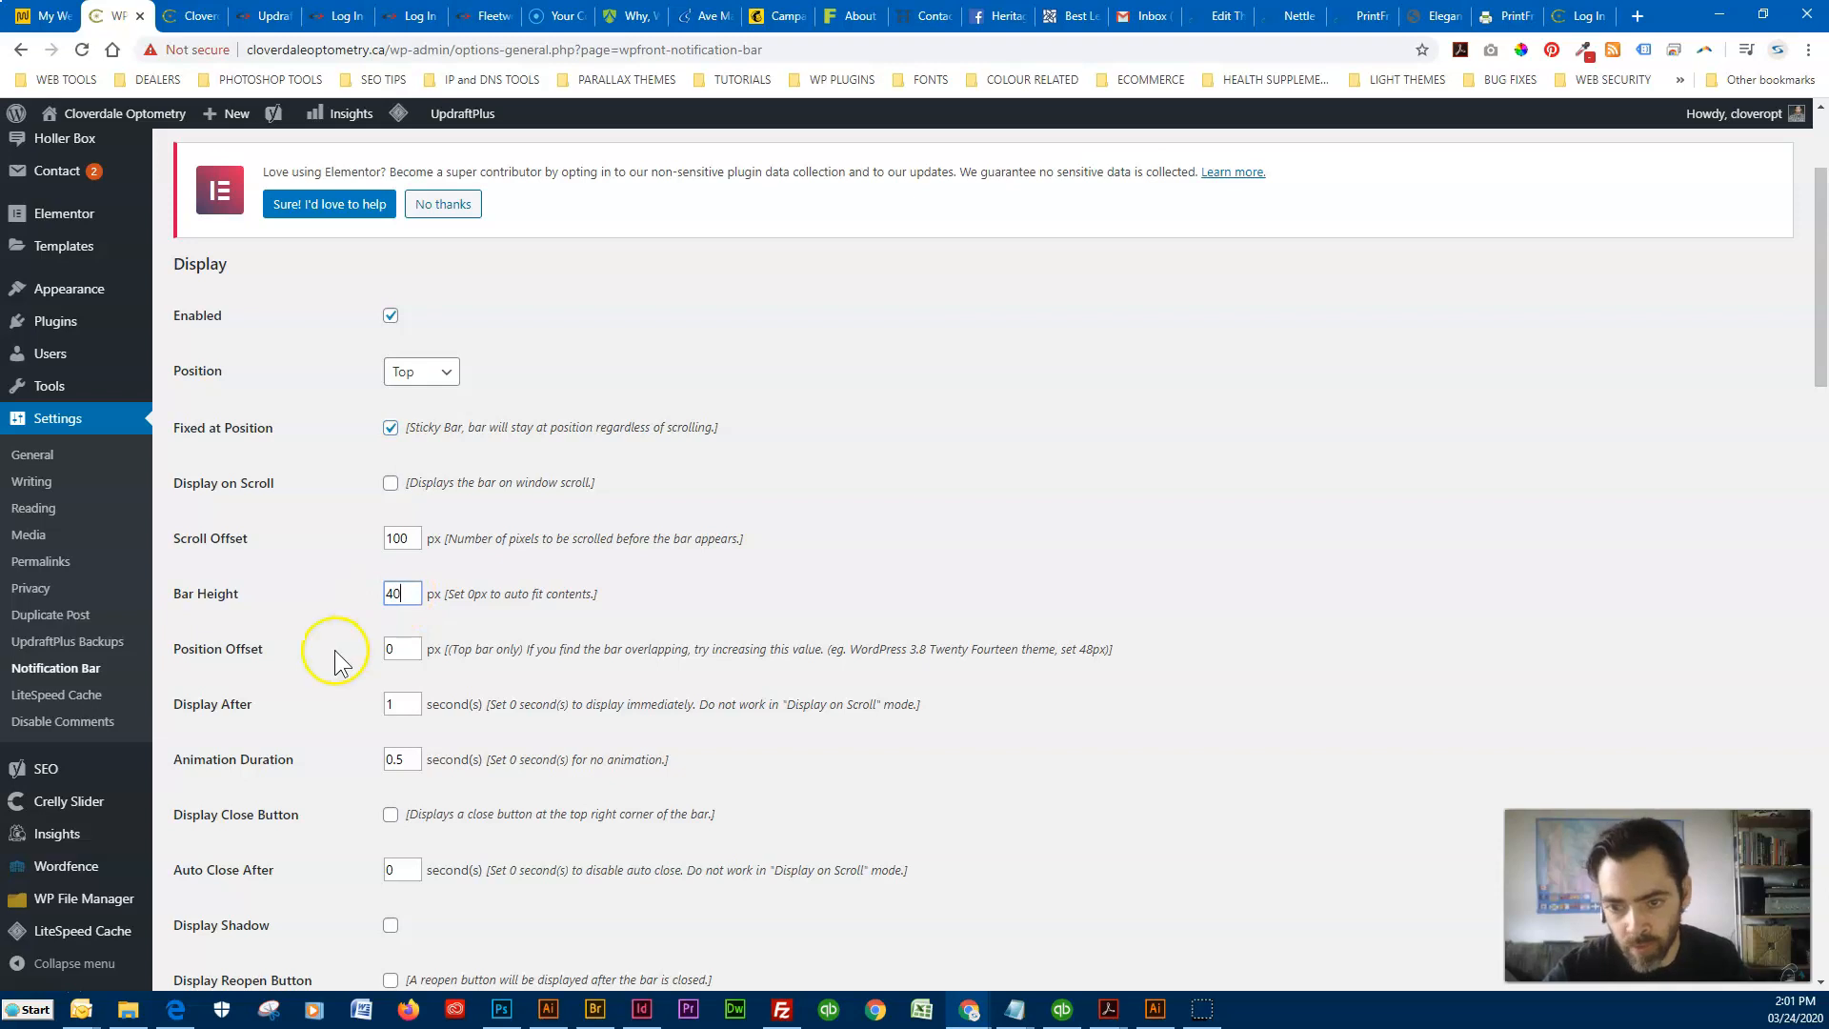
pyautogui.scroll(-5, 339, 654)
pyautogui.click(436, 774)
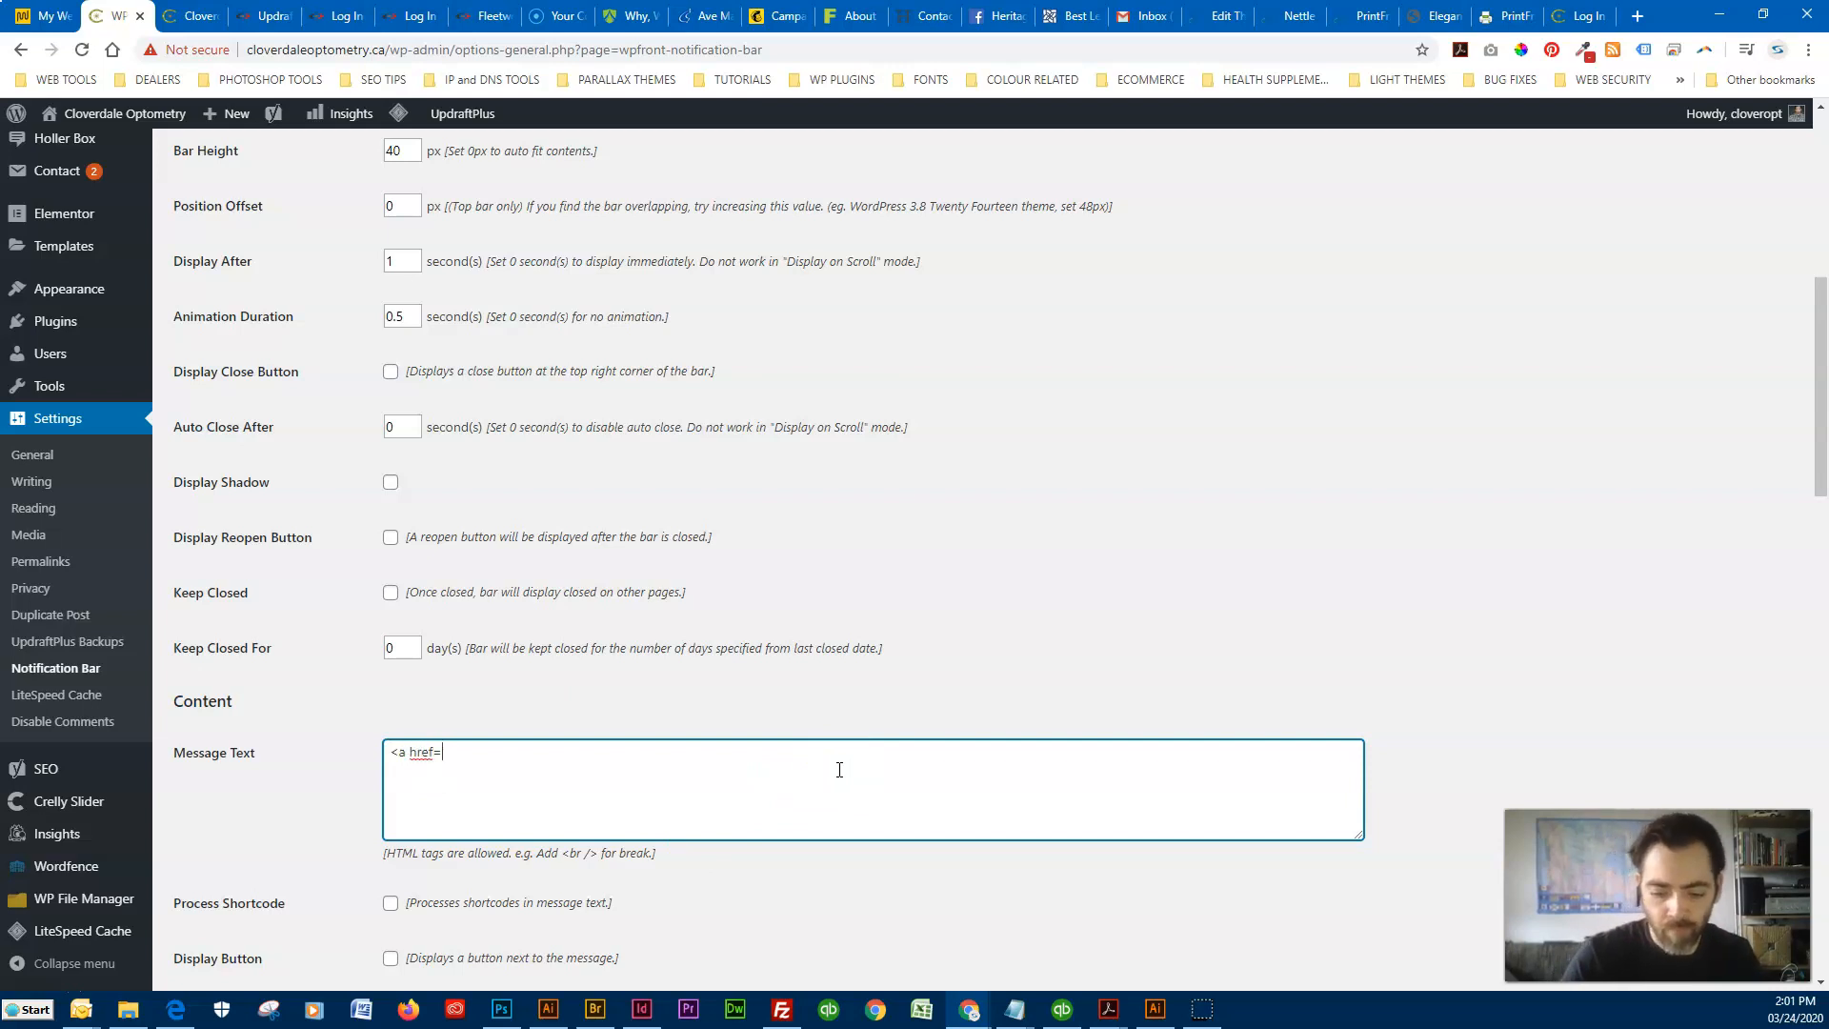
pyautogui.write('<a href="')
pyautogui.hotkey('ctrl', 'v')
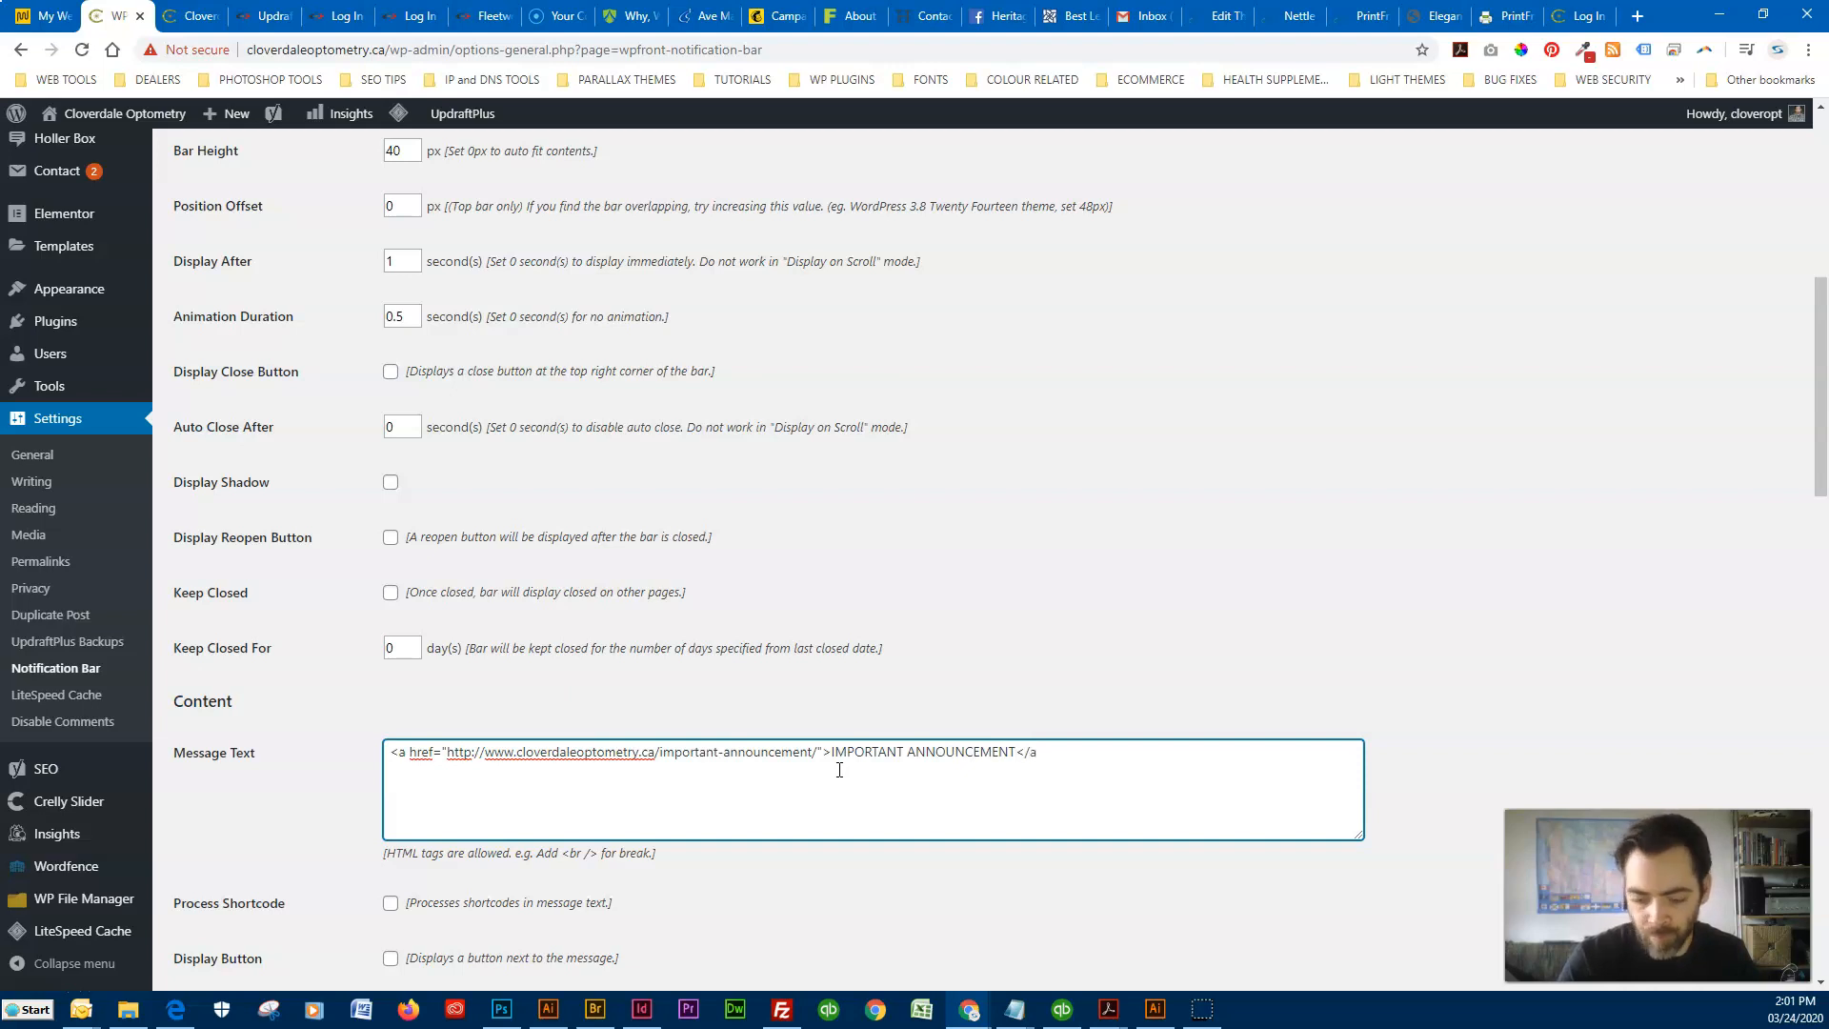
# Review the notification bar's remaining options against the live About Us page and save the settings.
pyautogui.scroll(-2, 370, 815)
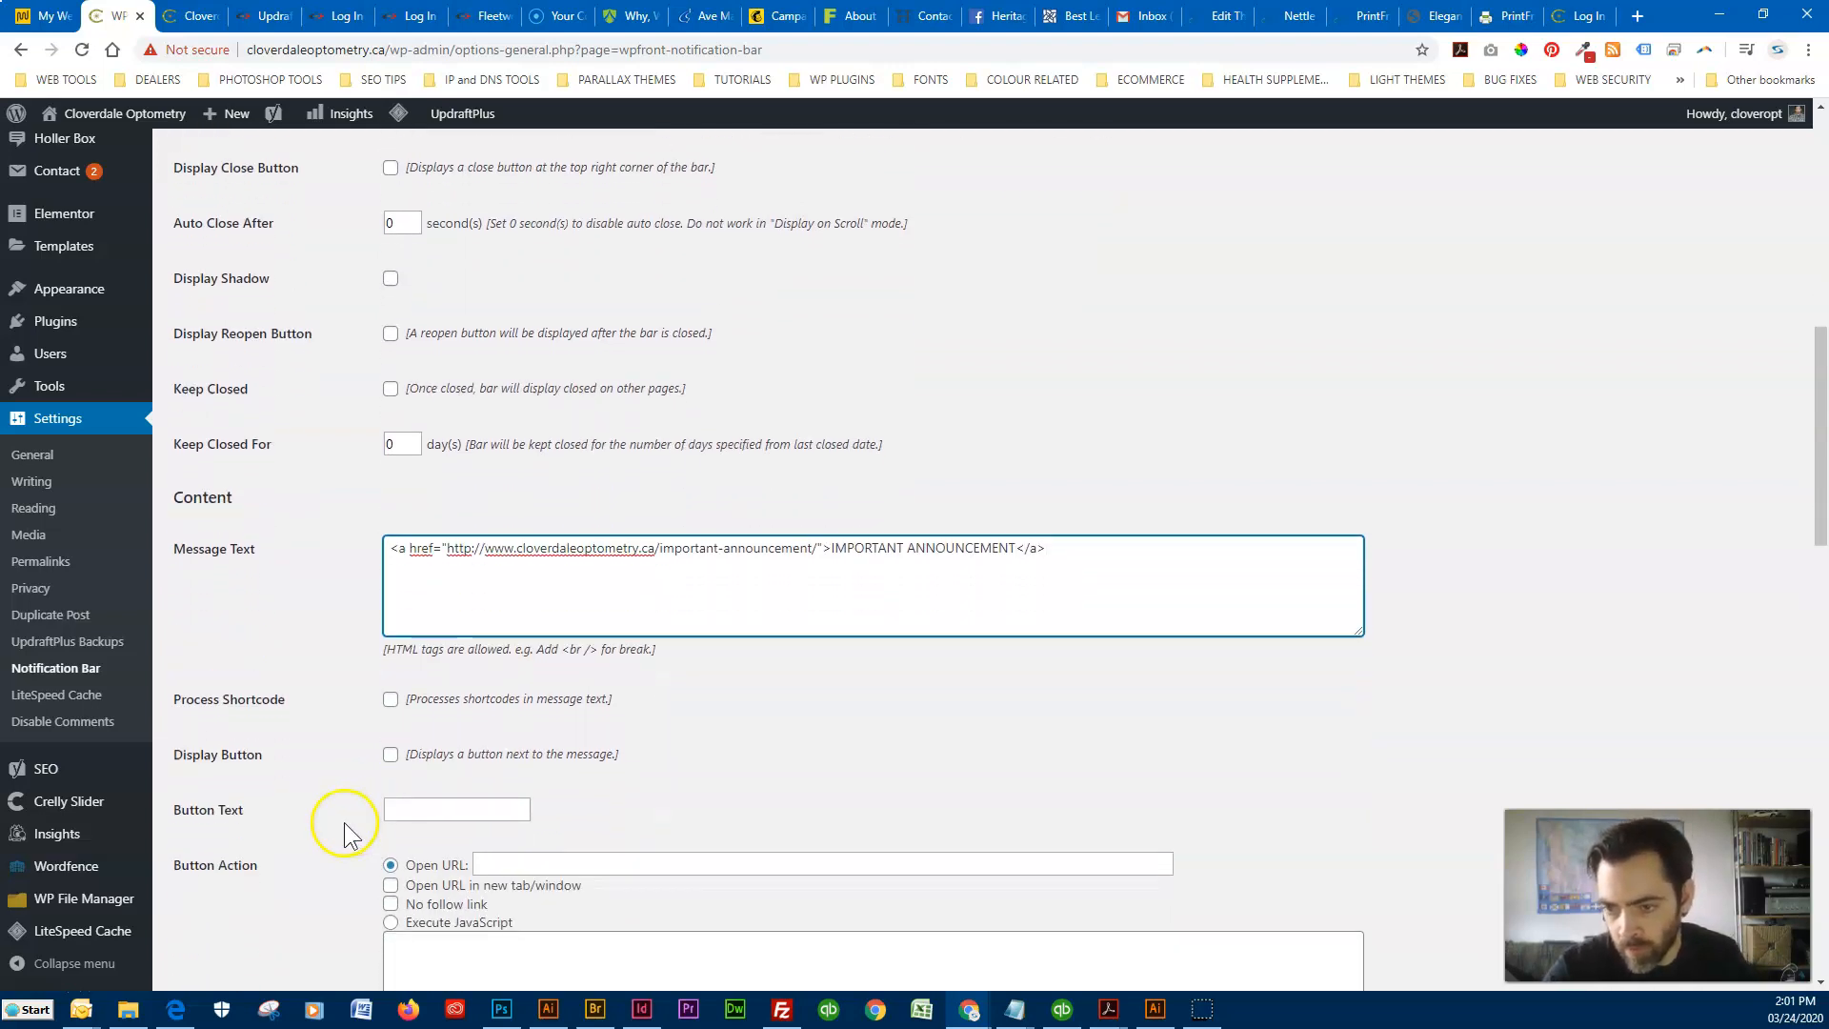
pyautogui.scroll(-6, 319, 832)
pyautogui.scroll(-10, 324, 835)
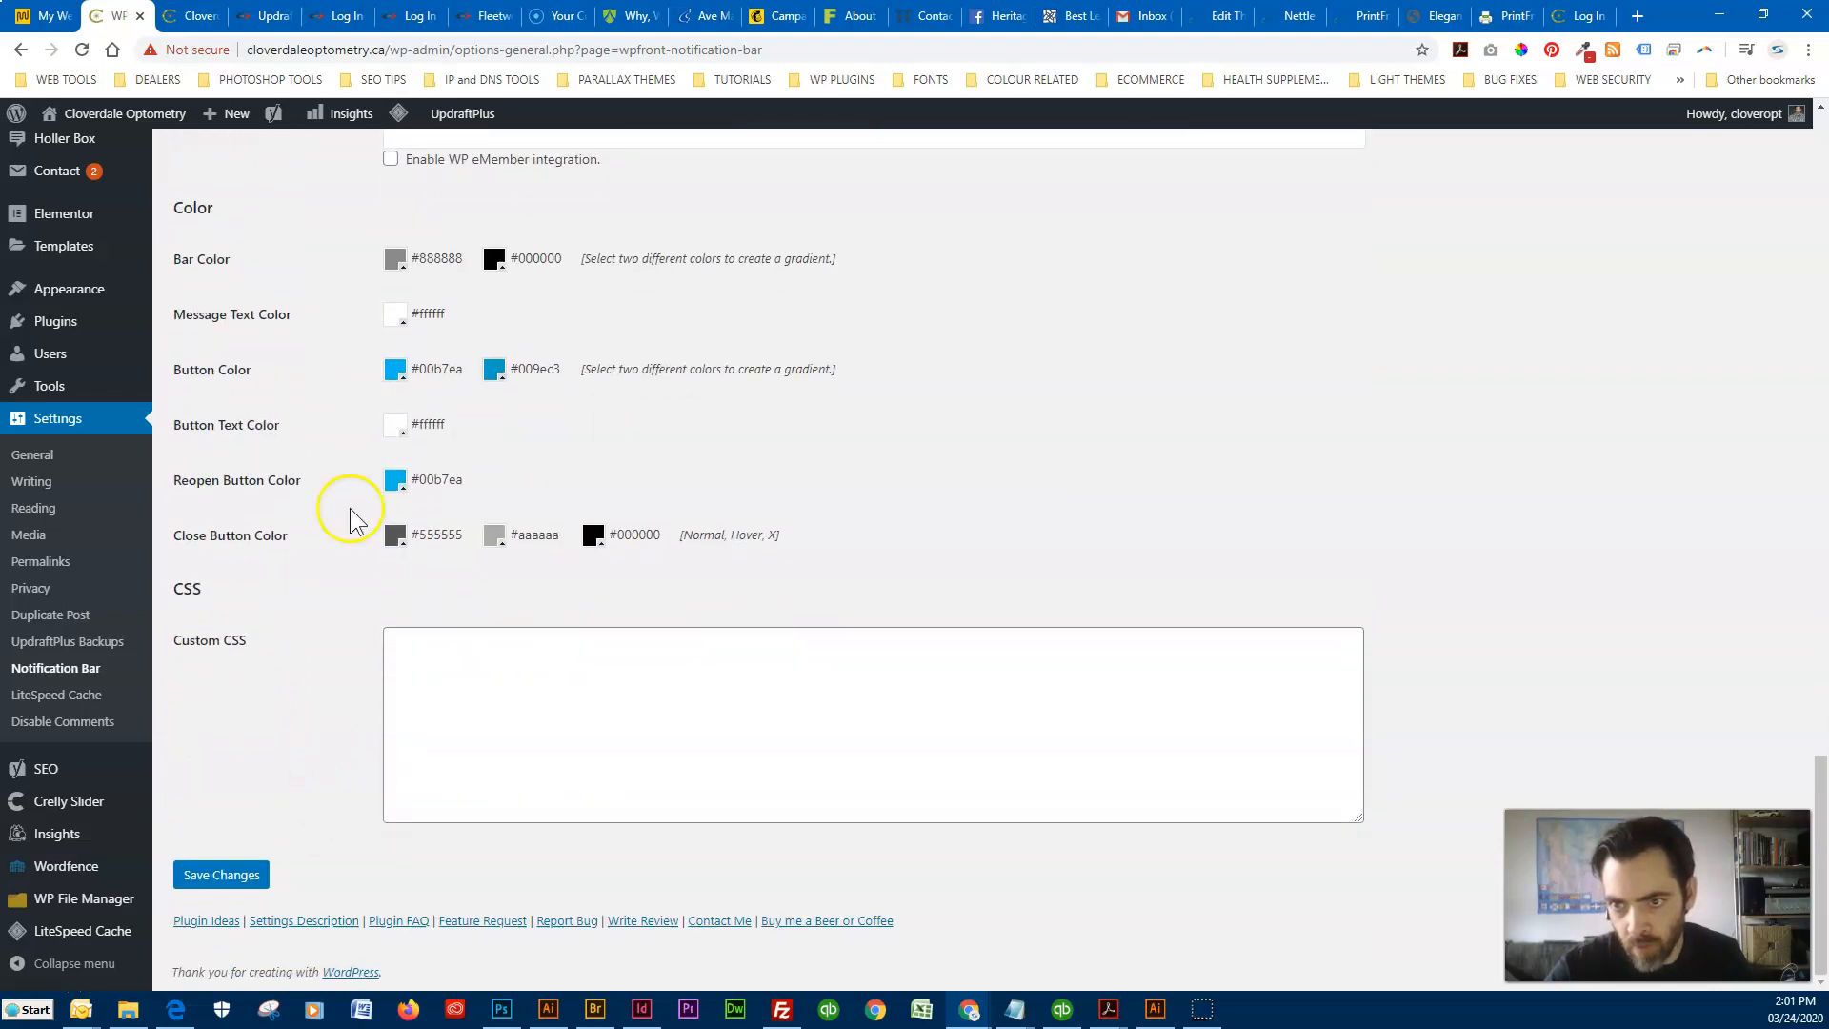
pyautogui.click(187, 19)
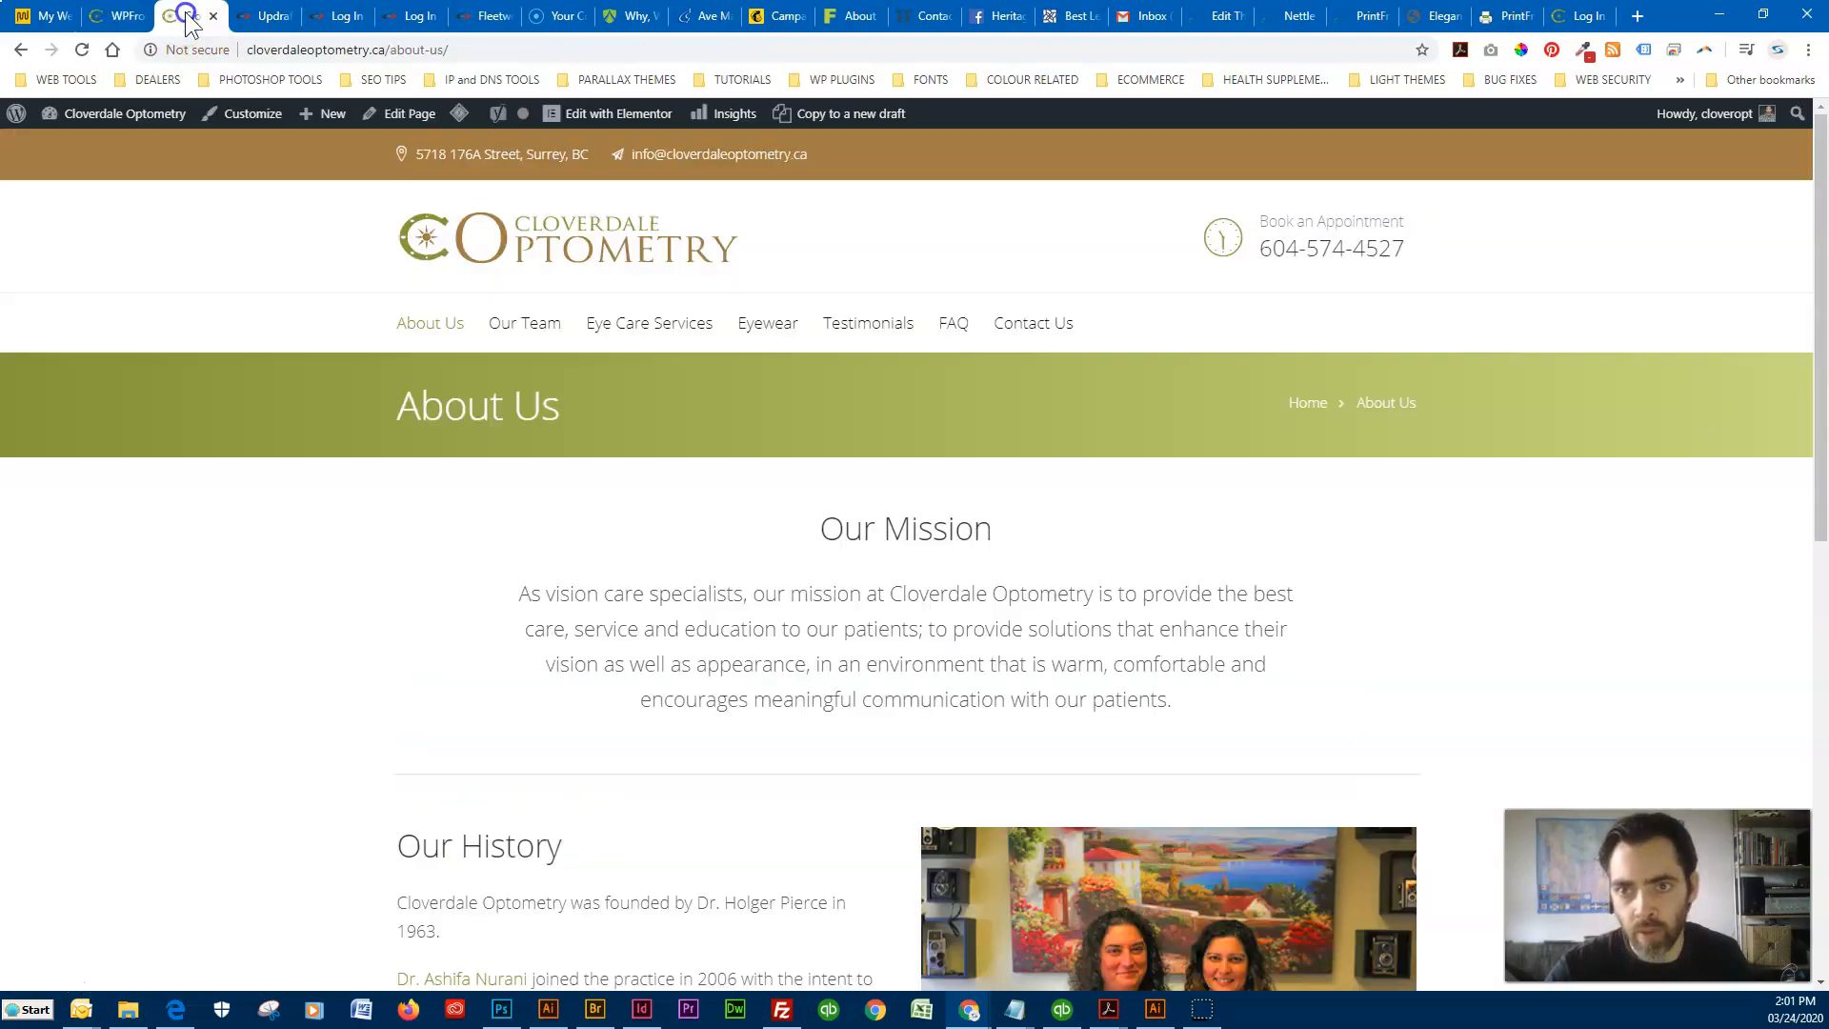
pyautogui.click(134, 17)
pyautogui.click(223, 877)
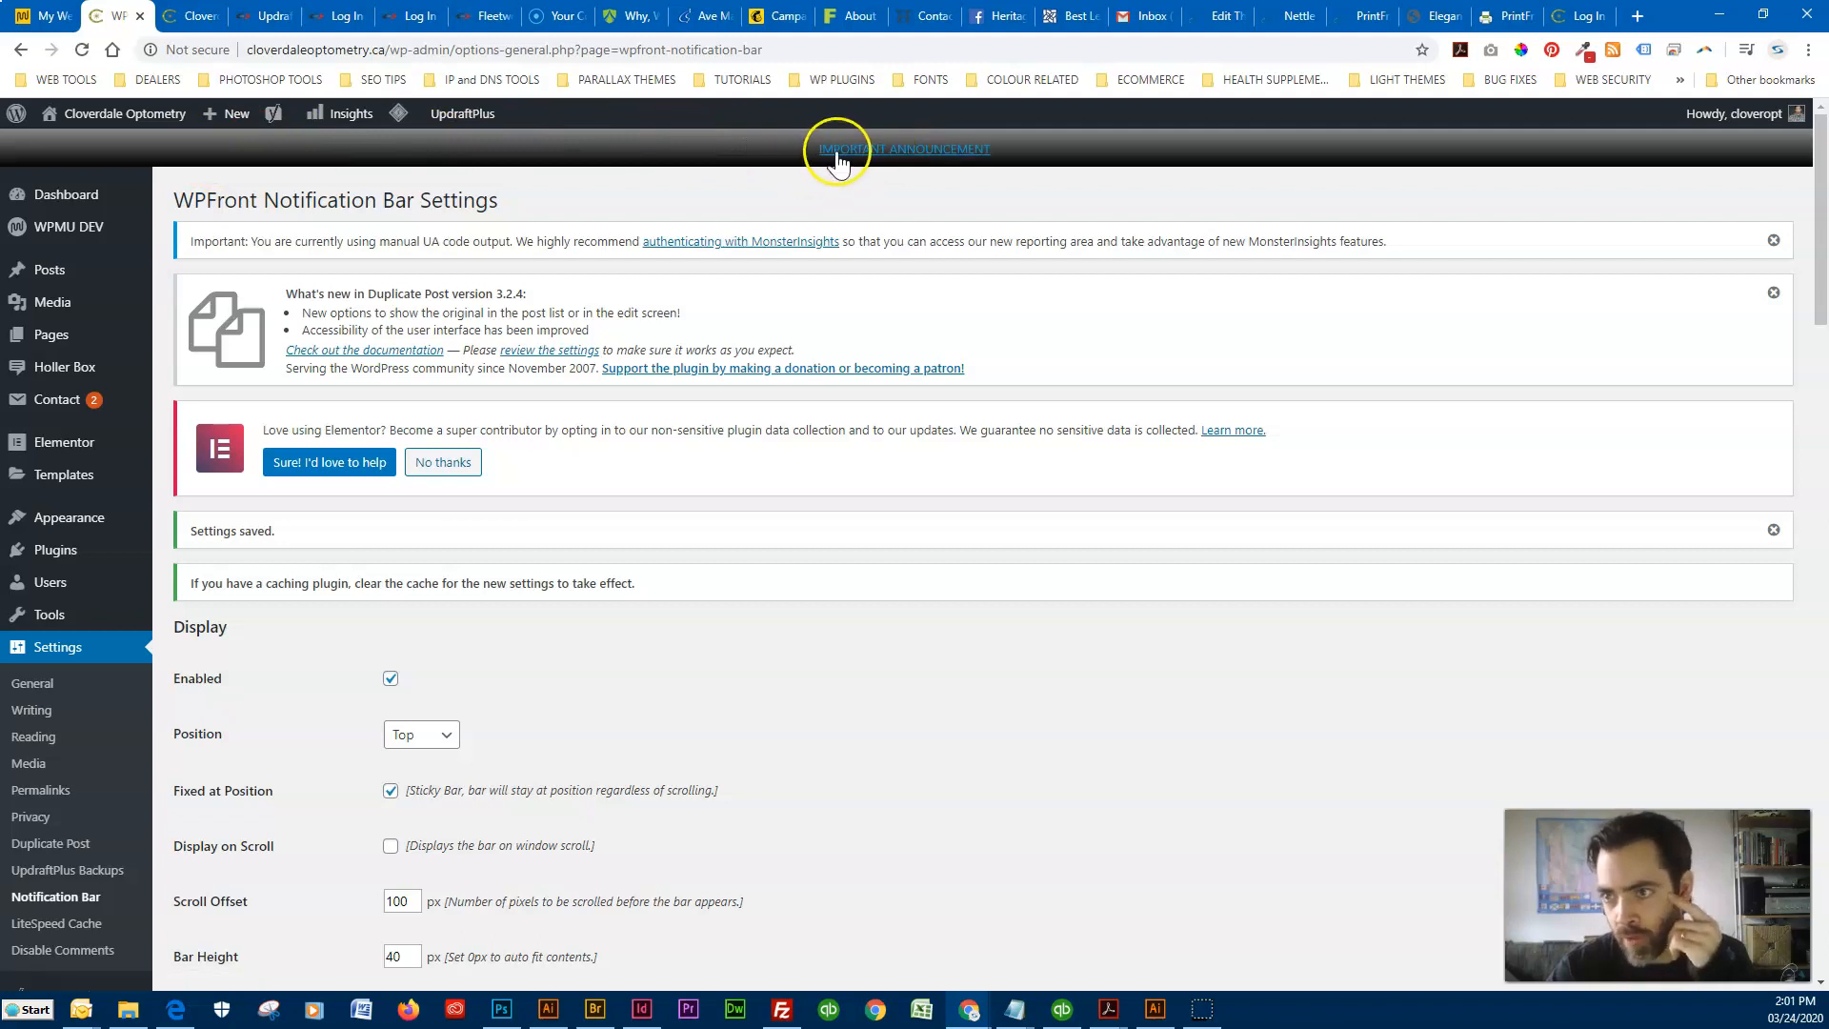
# Set the notification bar's first bar color to #8c9b3e, the green used on the live site.
pyautogui.click(189, 16)
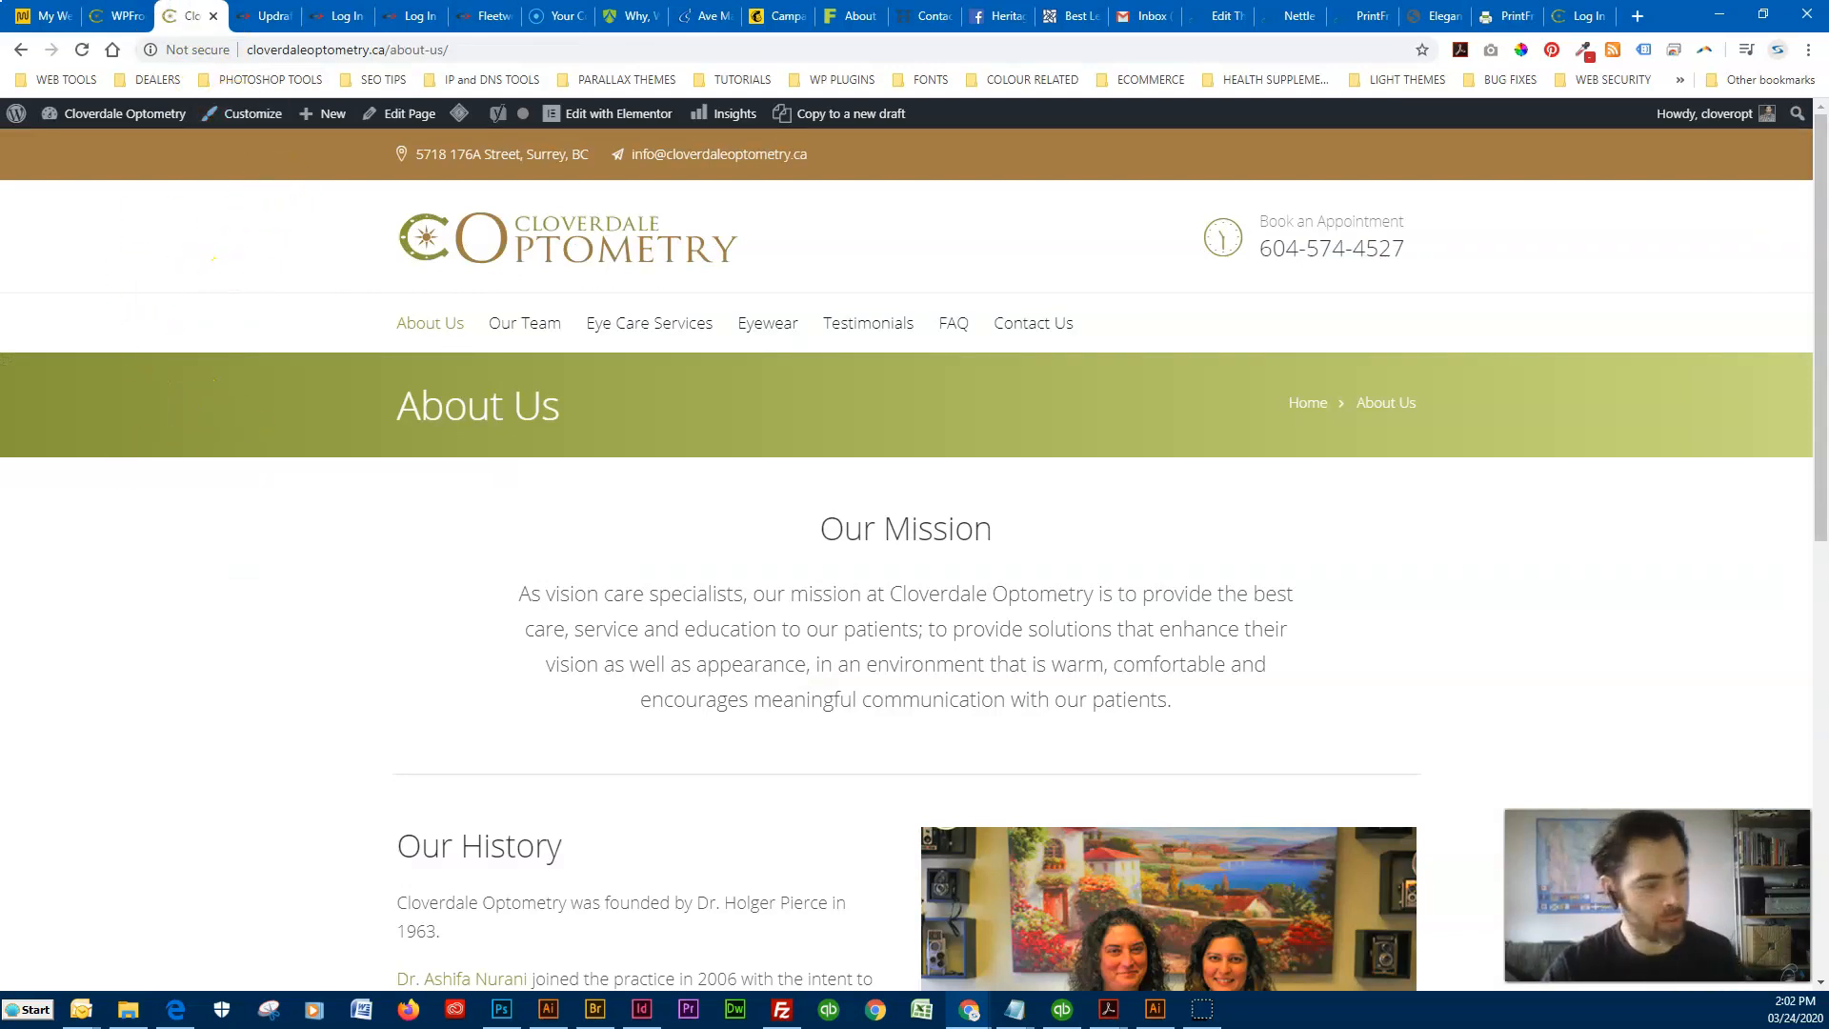
pyautogui.hotkey('alt', 'Tab')
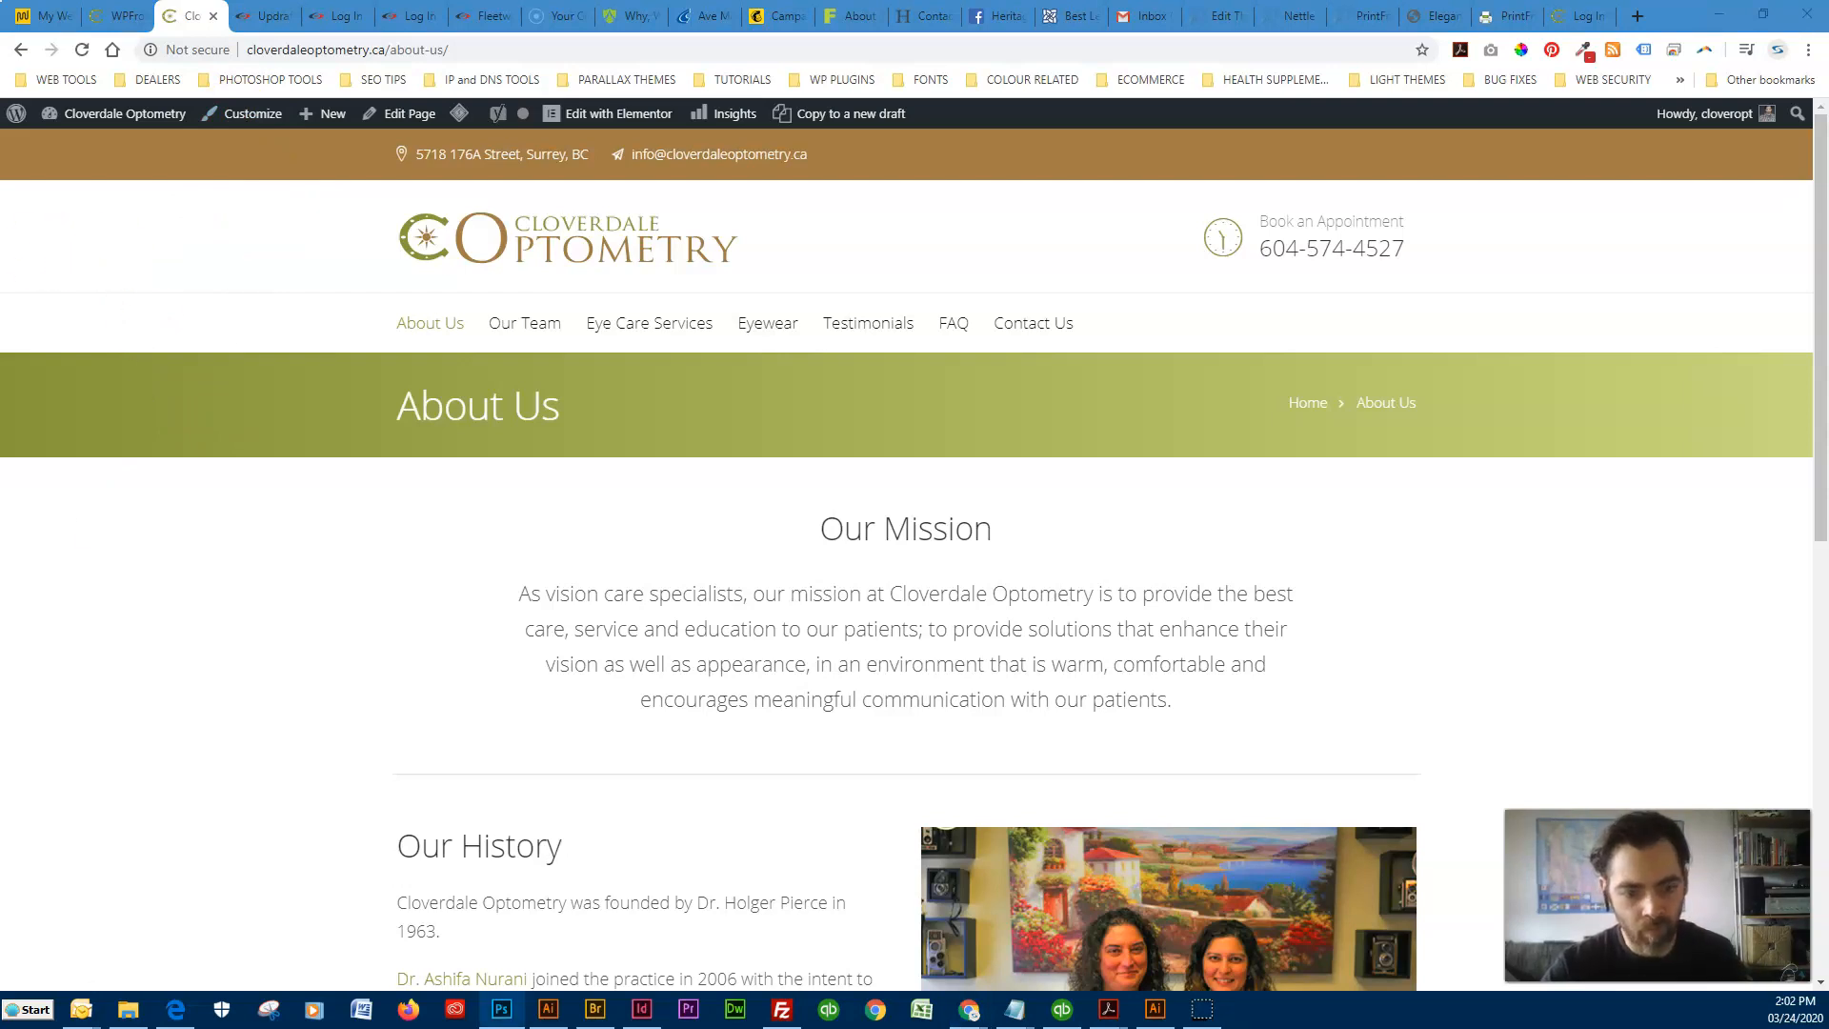
pyautogui.click(116, 16)
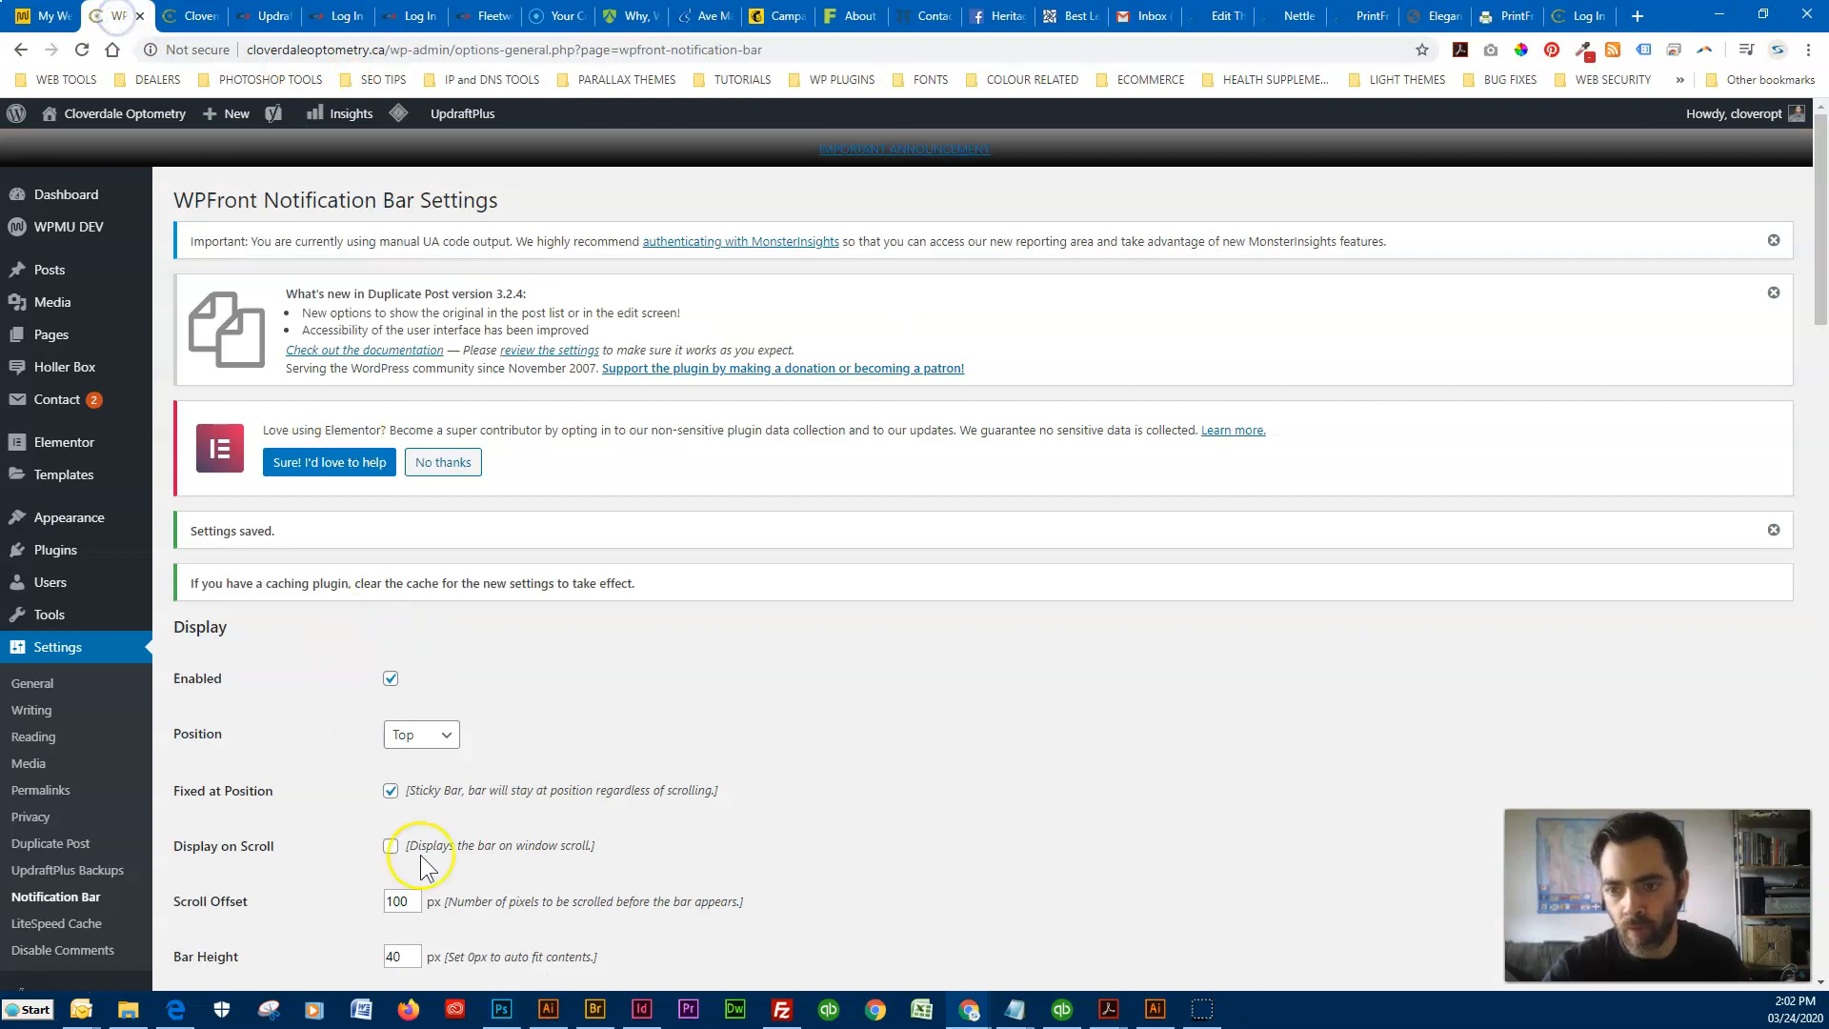
pyautogui.scroll(-20, 295, 759)
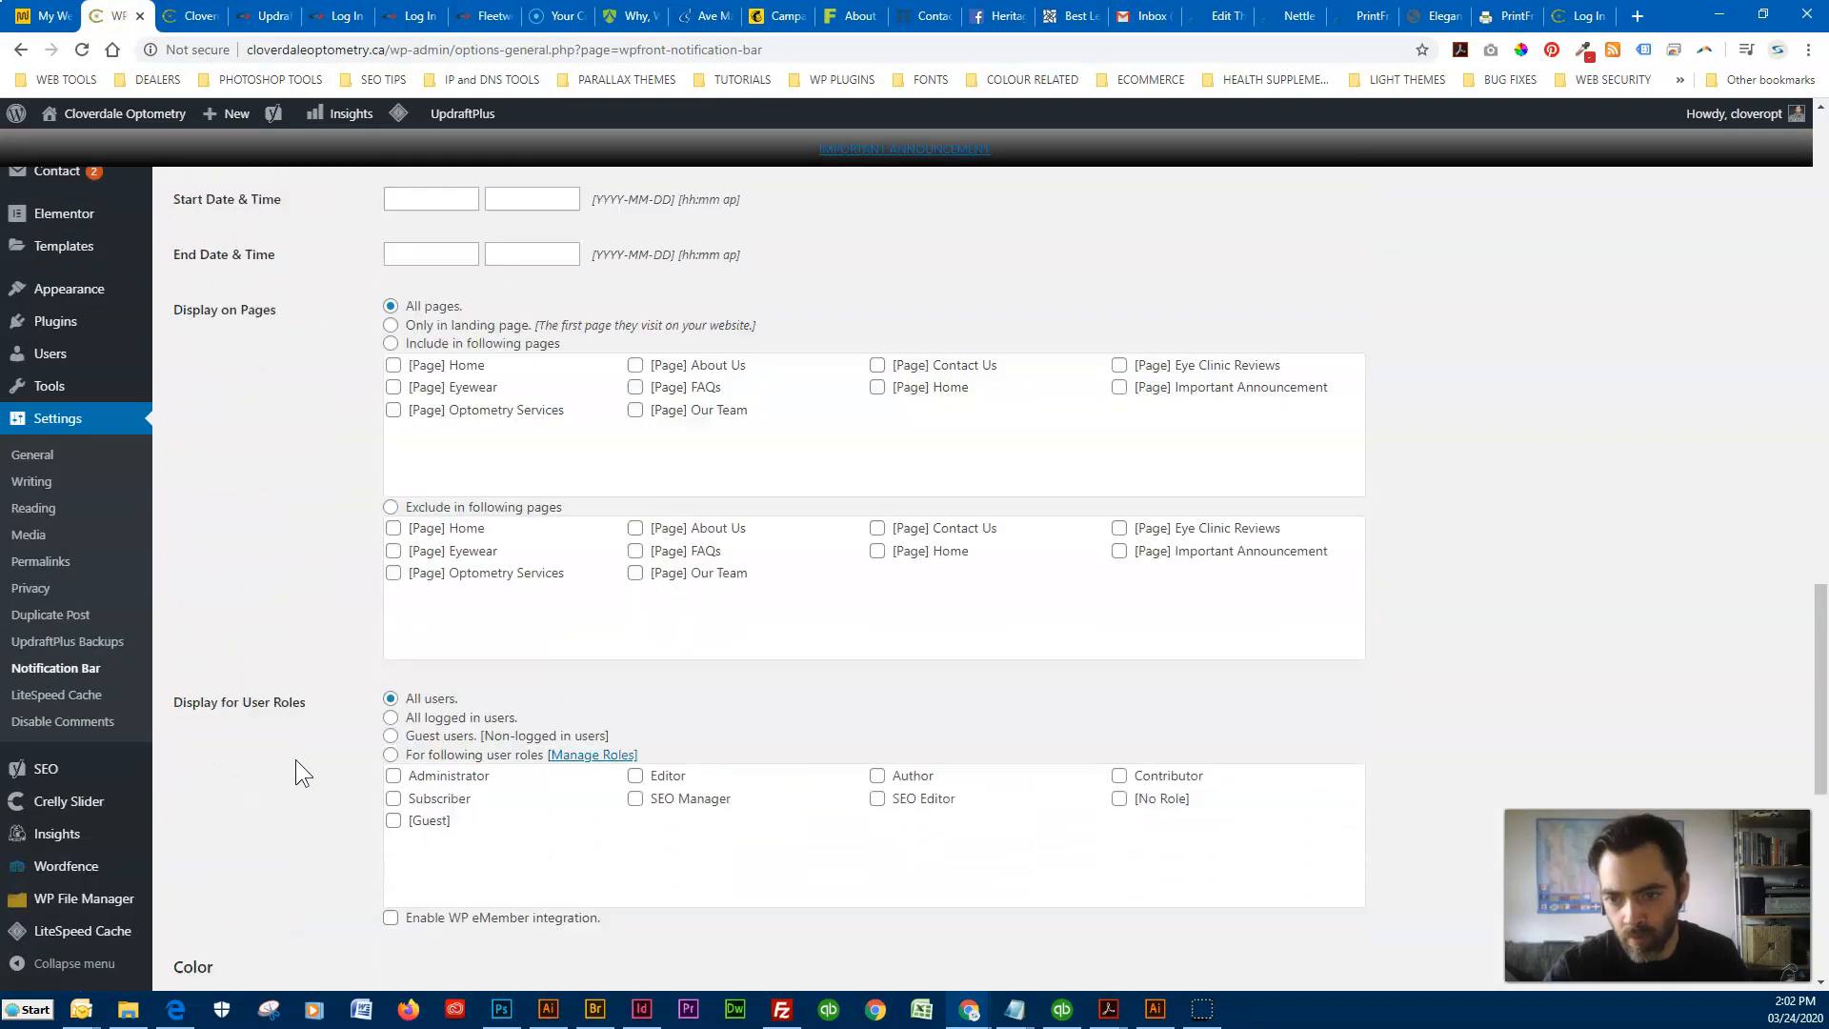
pyautogui.scroll(-1, 296, 759)
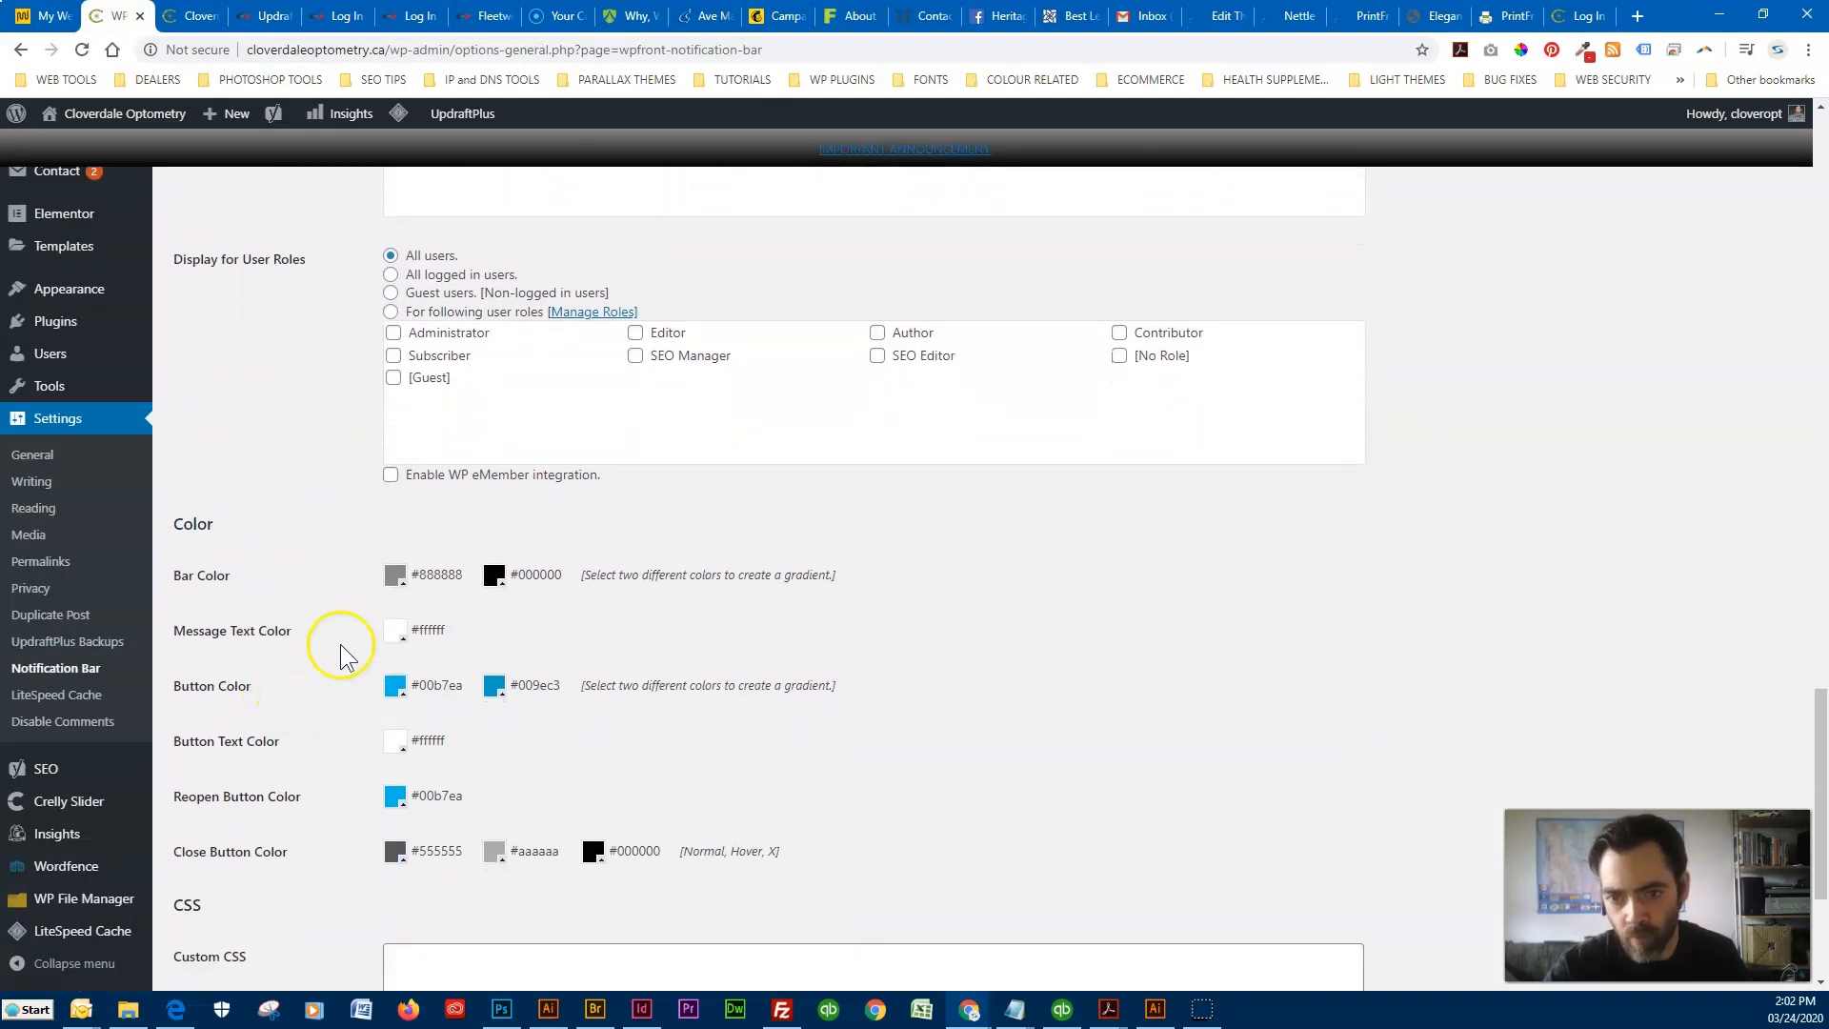
pyautogui.click(393, 568)
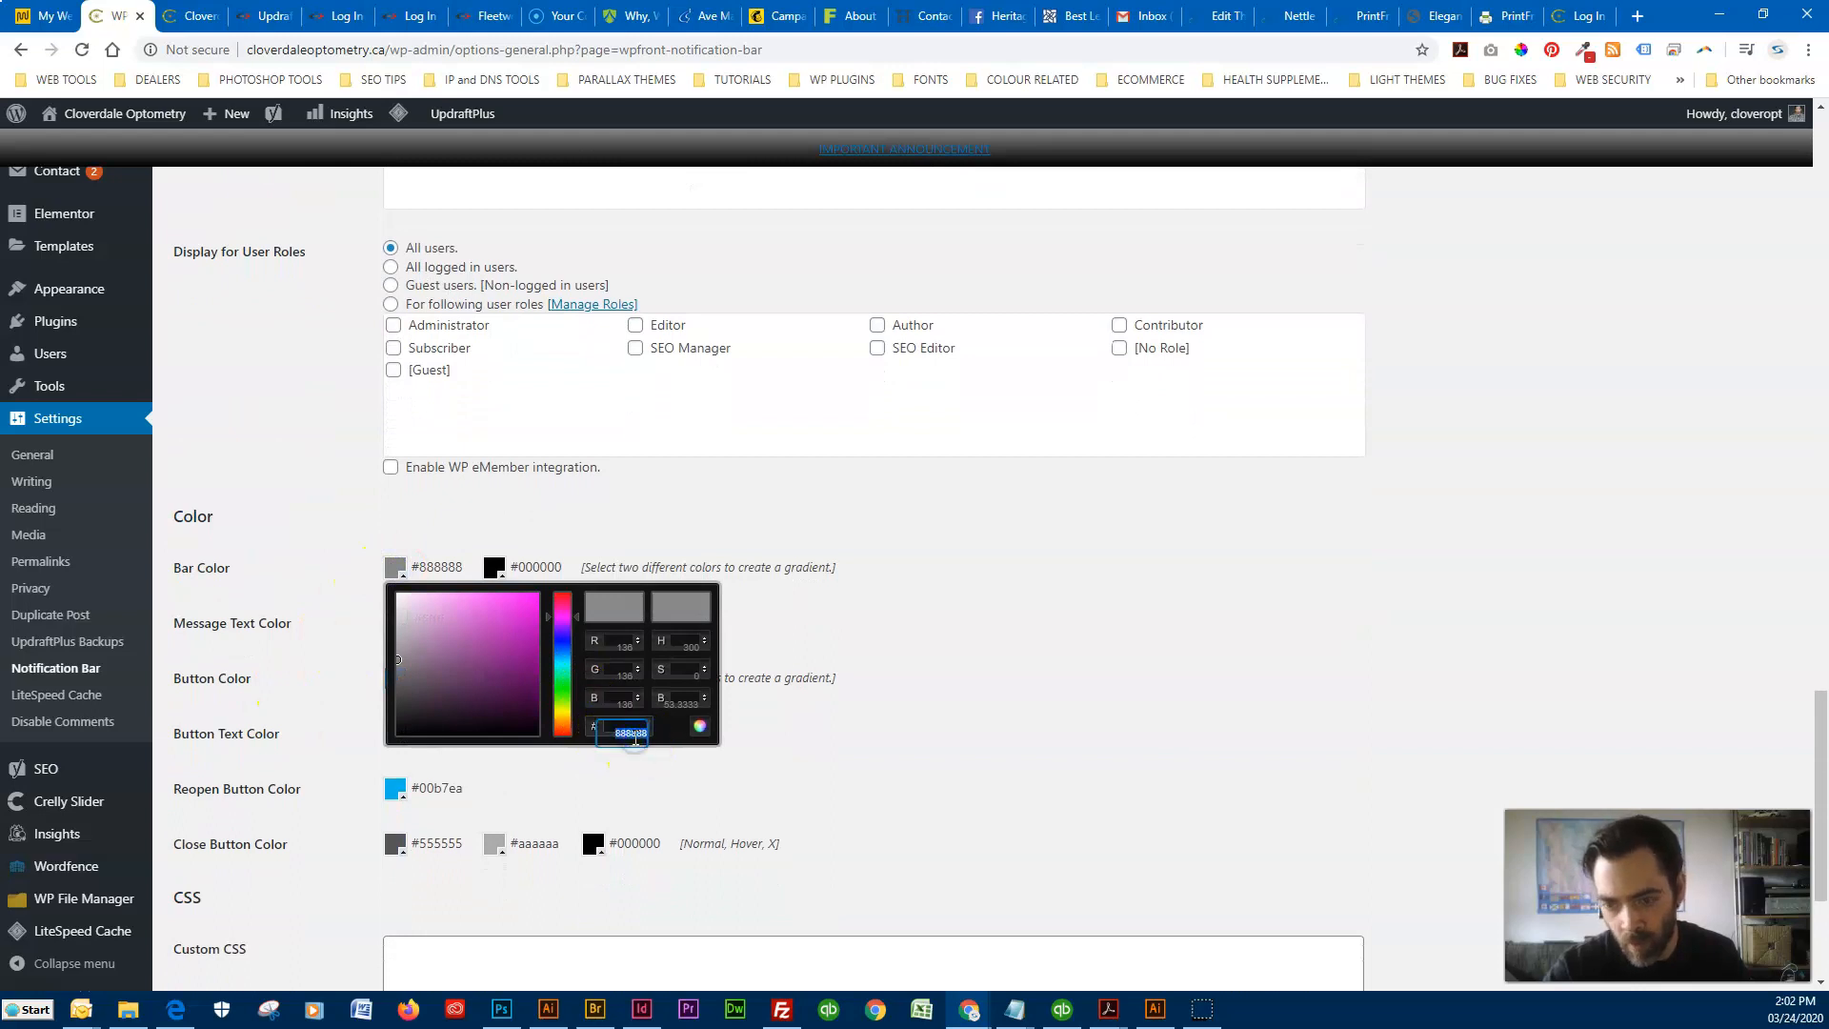
pyautogui.write('8c9b3e')
pyautogui.click(337, 629)
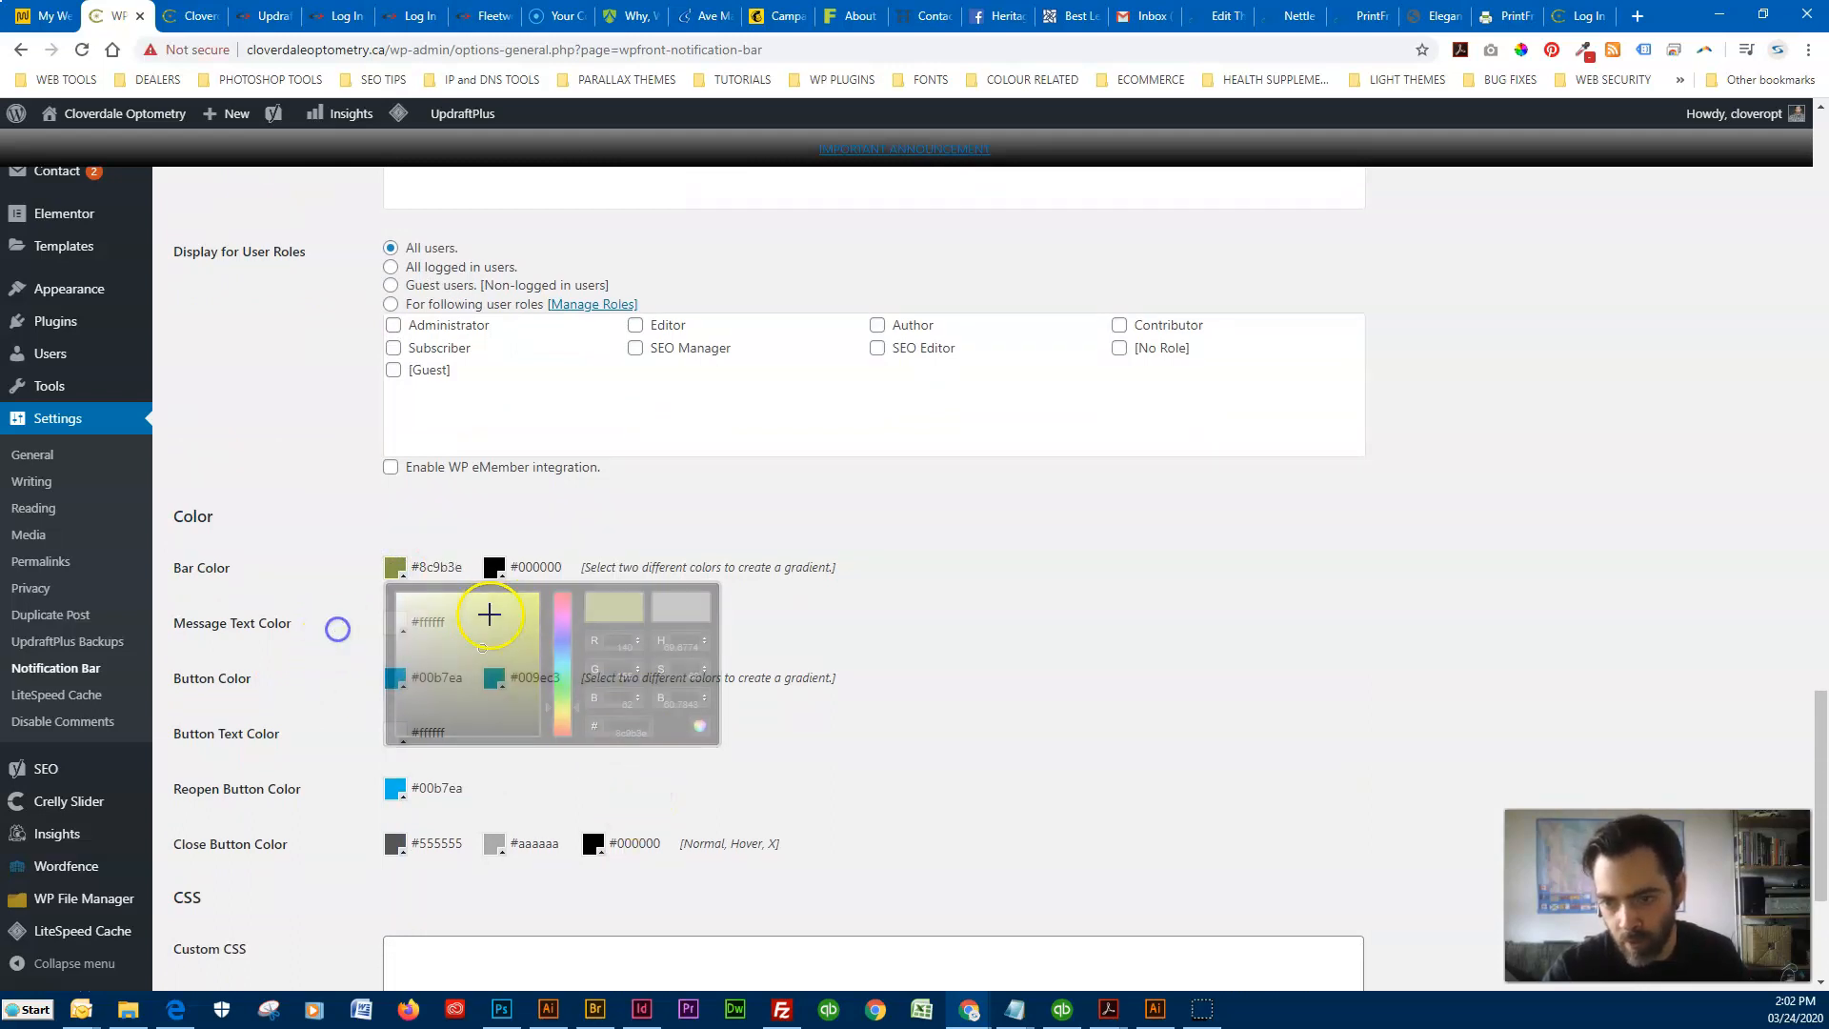
# Set the second bar color to #8c9b3e as well and save the notification bar settings.
pyautogui.click(493, 566)
pyautogui.click(729, 731)
pyautogui.write('8c9b3e')
pyautogui.click(322, 576)
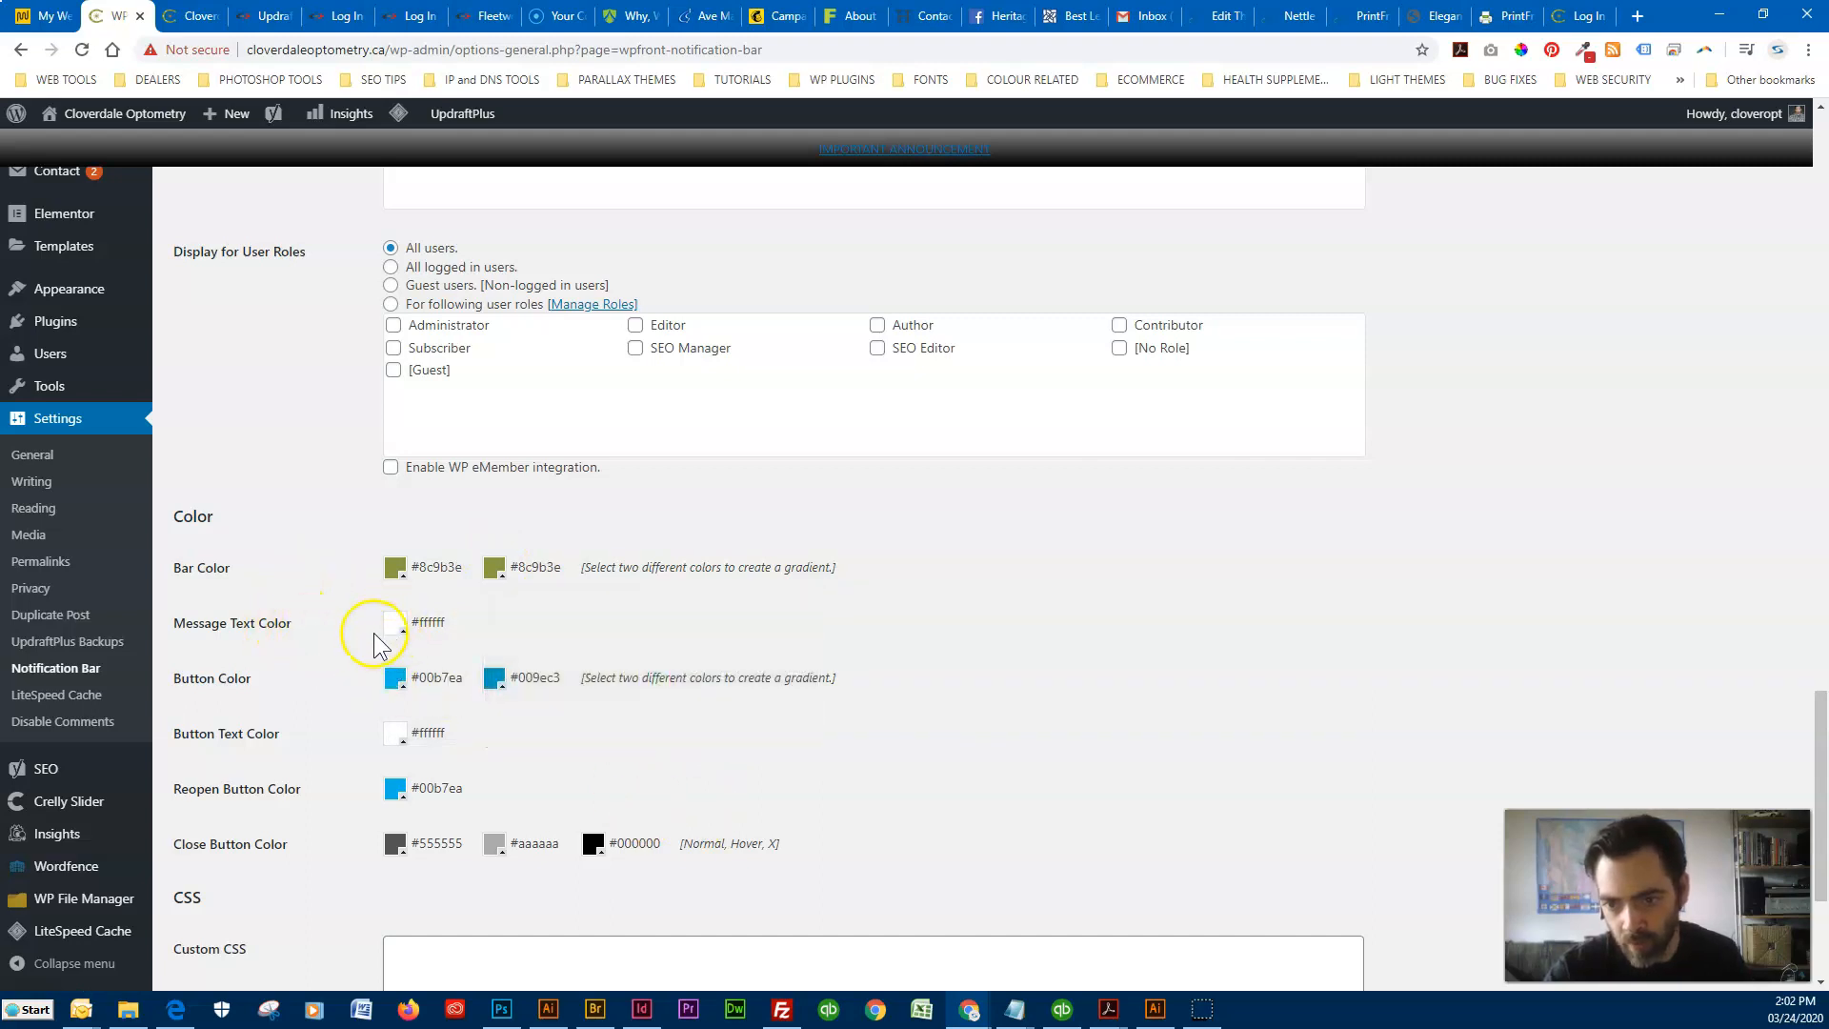
pyautogui.scroll(-3, 328, 800)
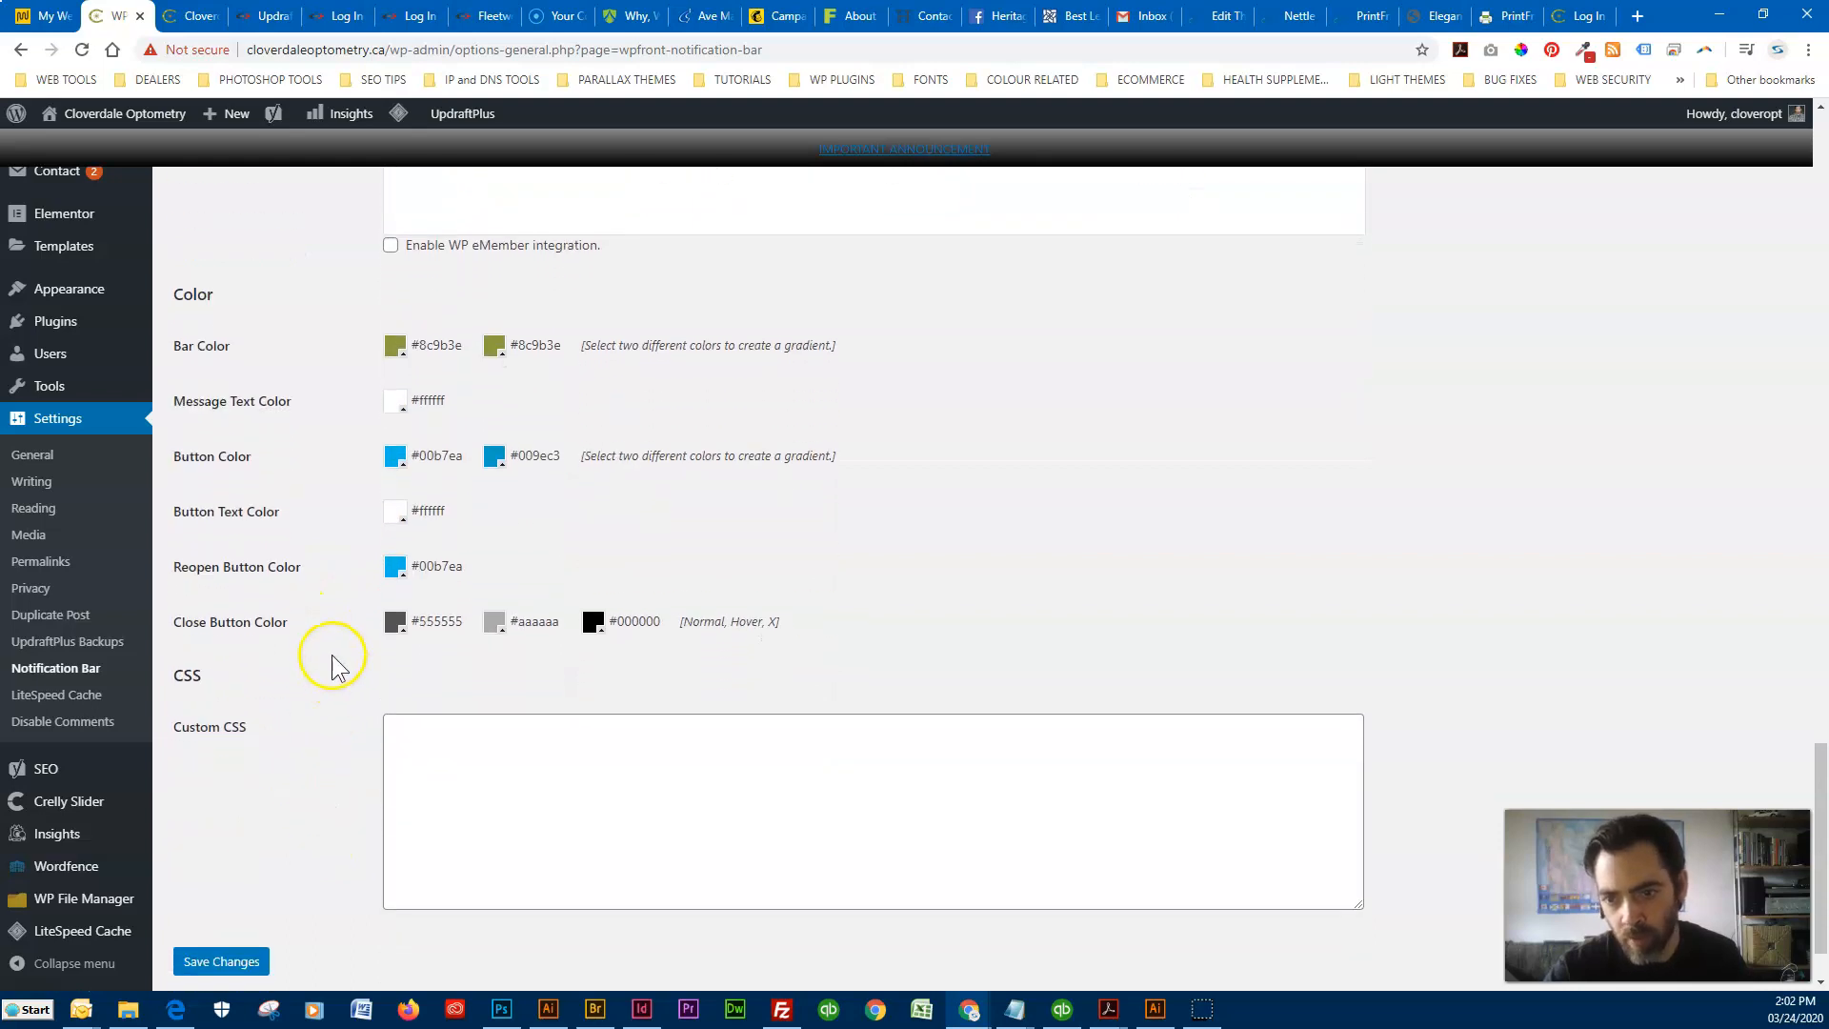
pyautogui.click(233, 967)
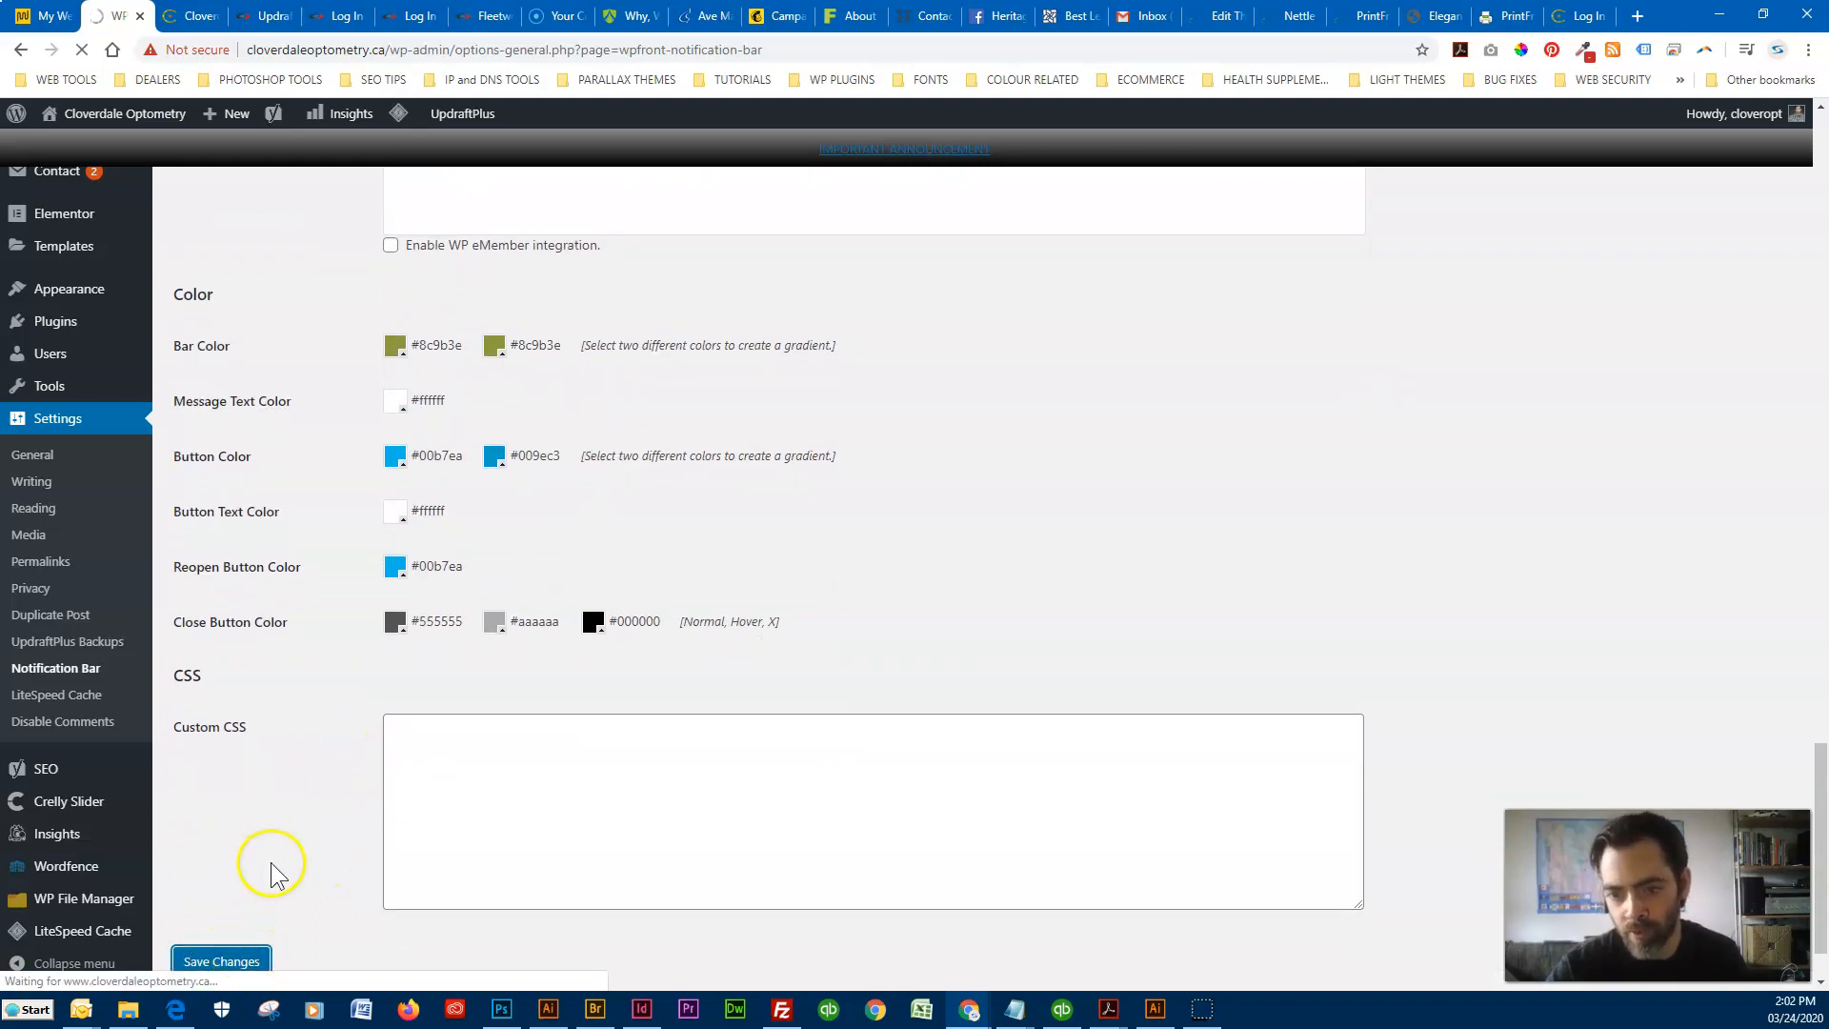
# Check the recolored notification bar on the live About Us page, dismissing the announcement popup.
pyautogui.scroll(-20, 445, 791)
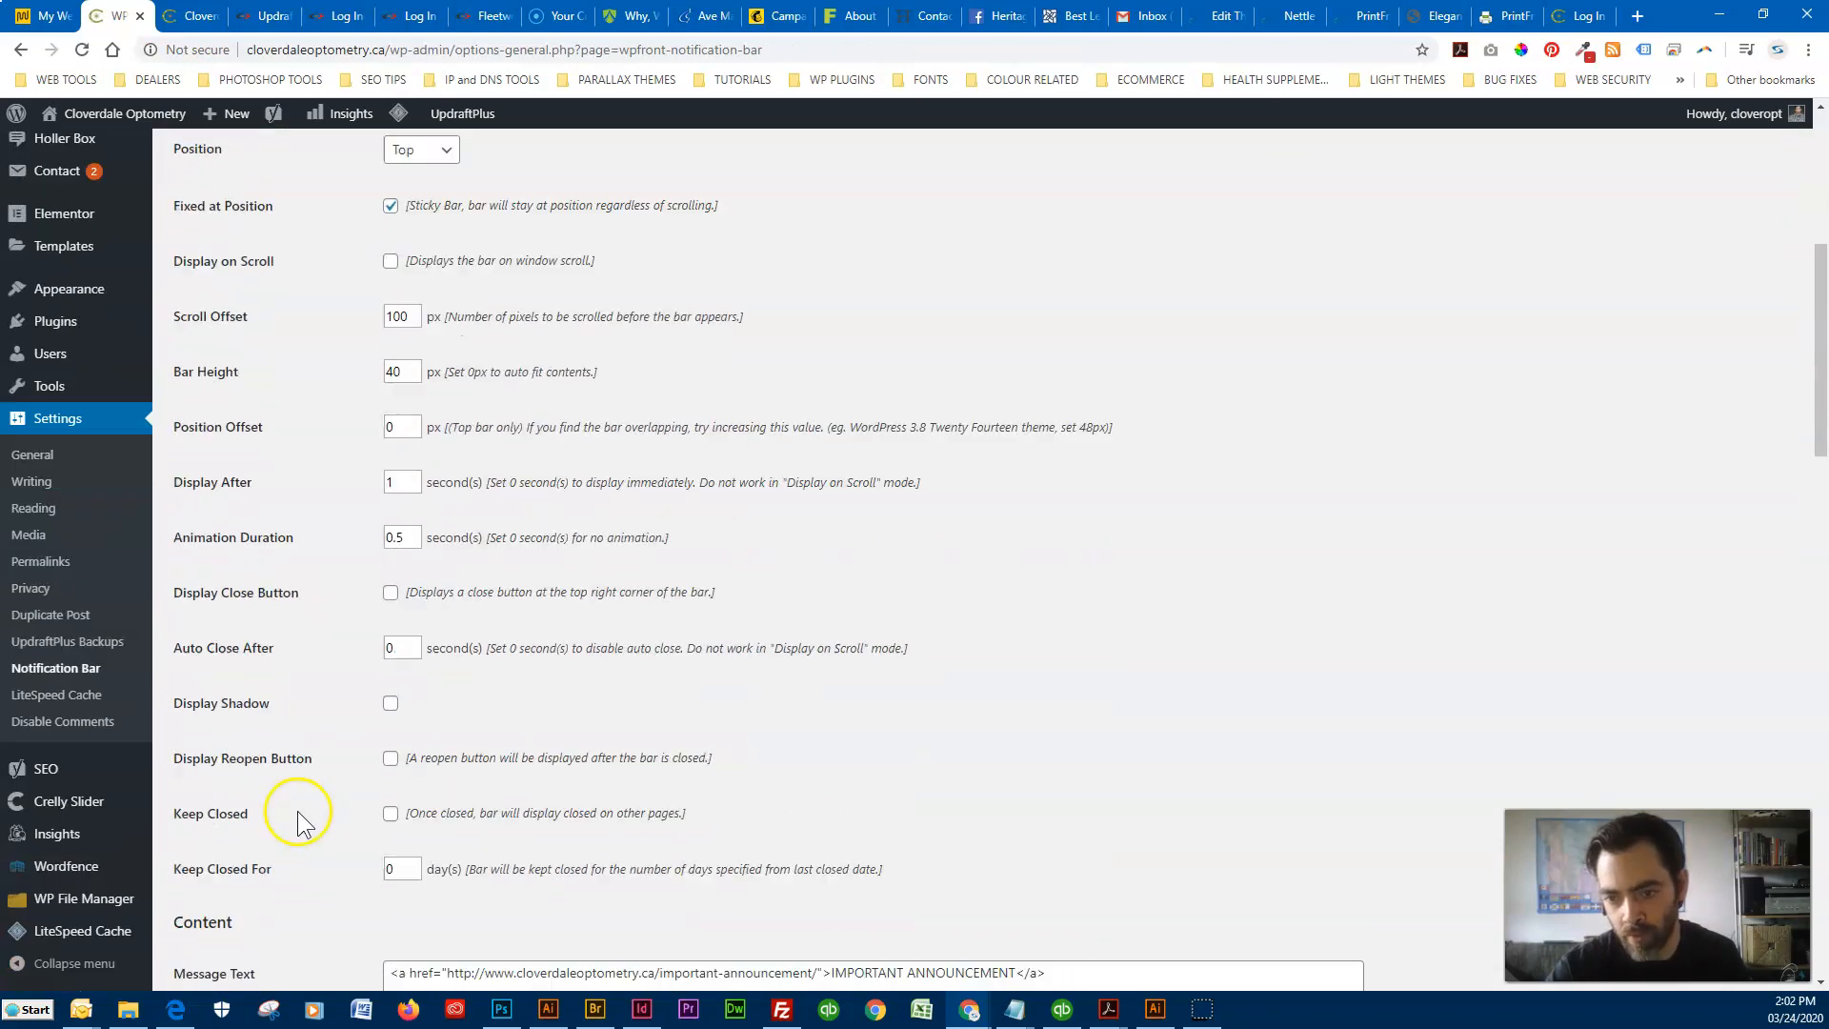
pyautogui.scroll(20, 385, 769)
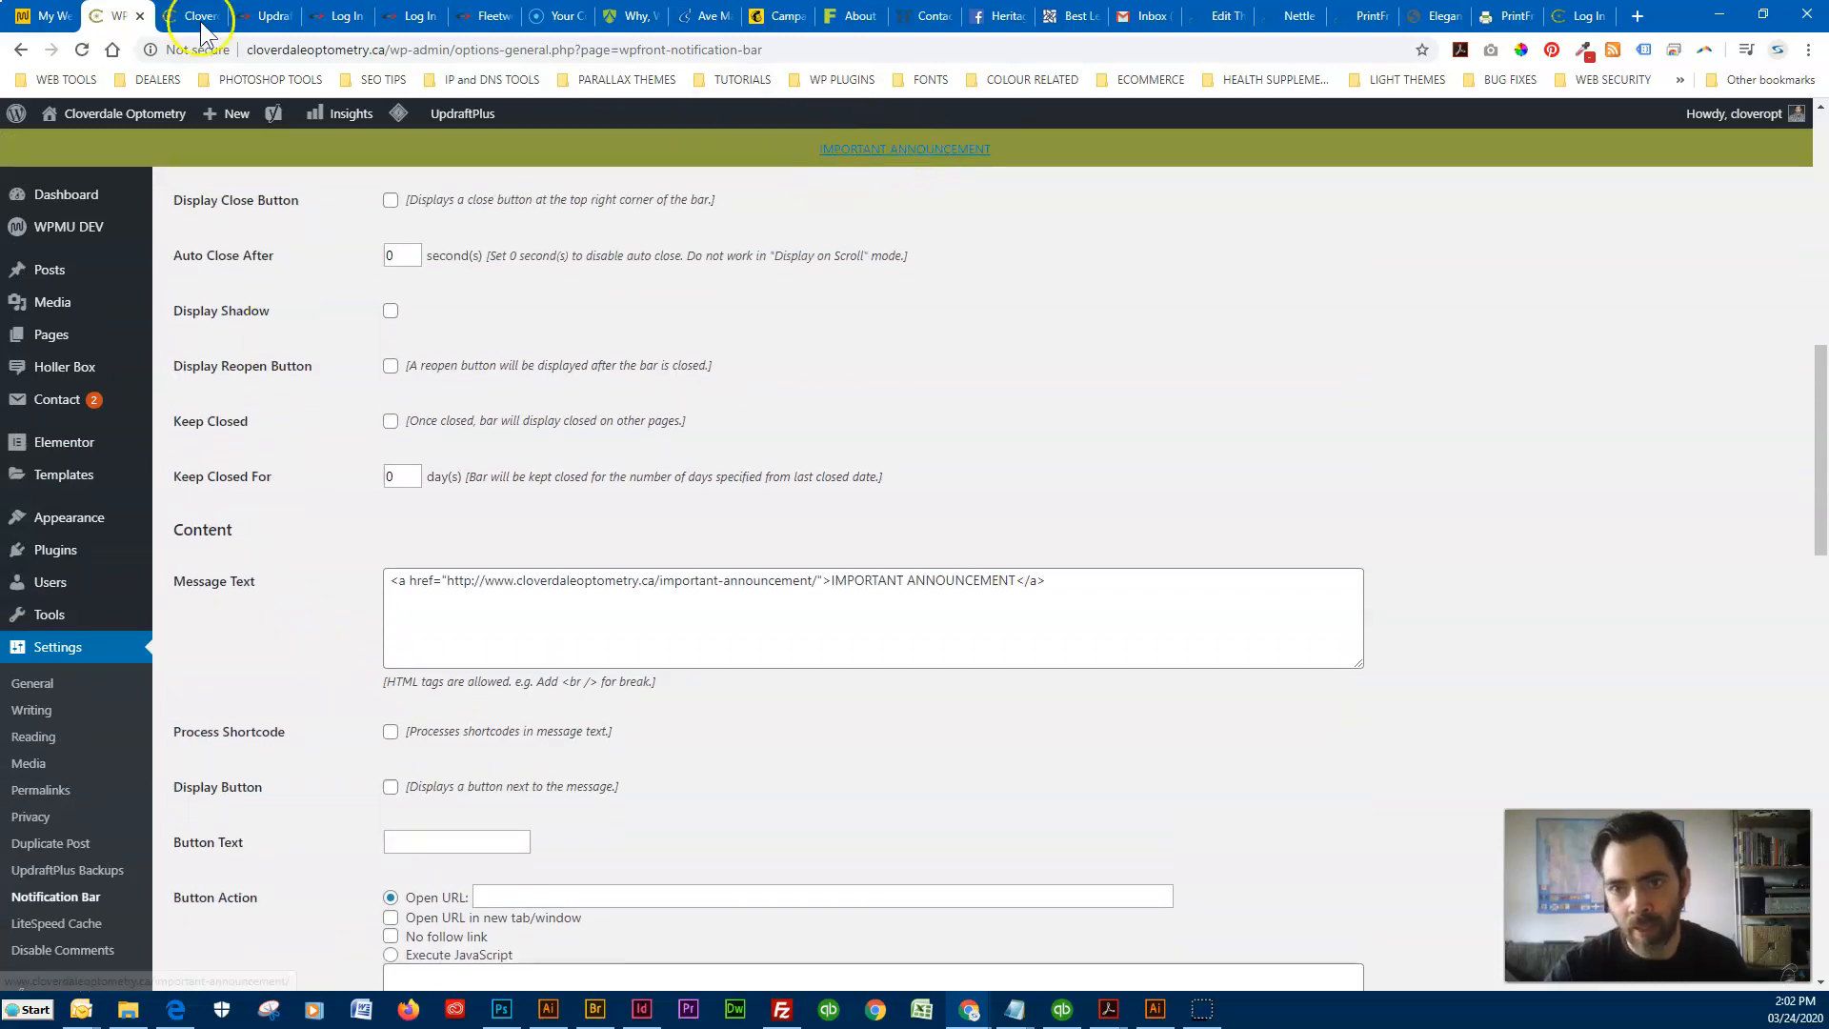
pyautogui.click(857, 156)
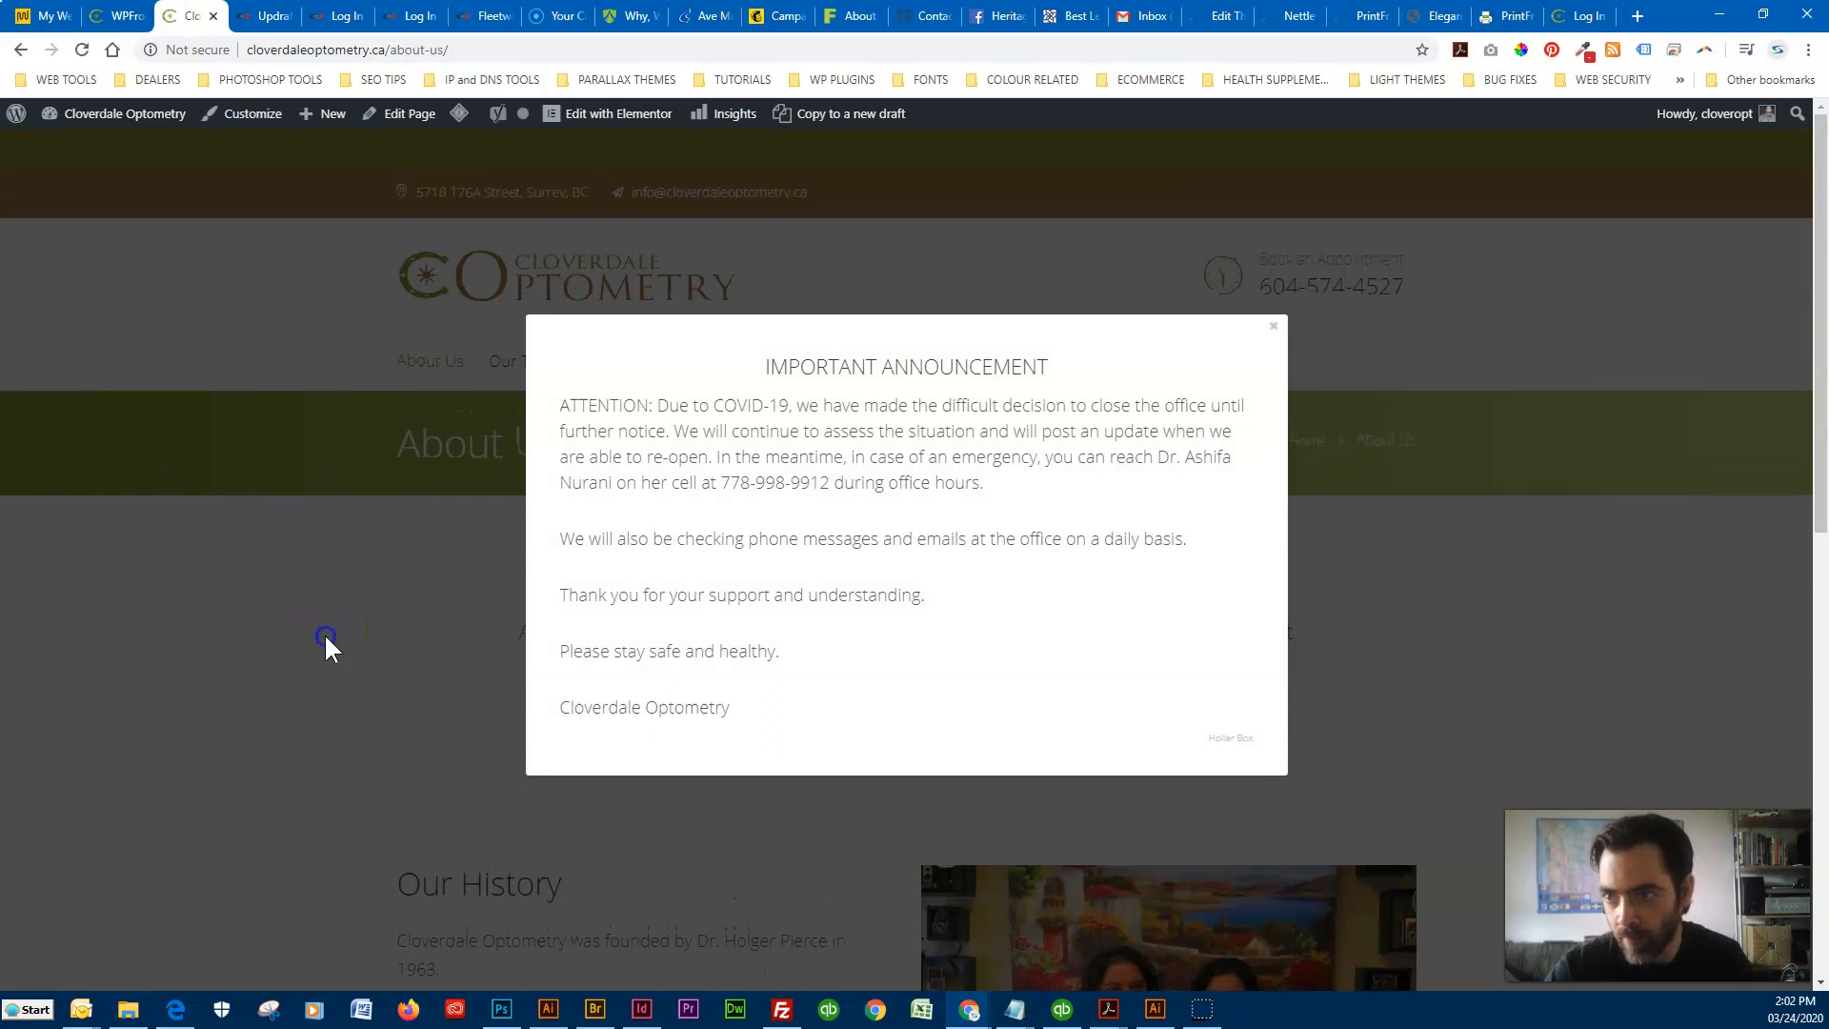
pyautogui.click(327, 638)
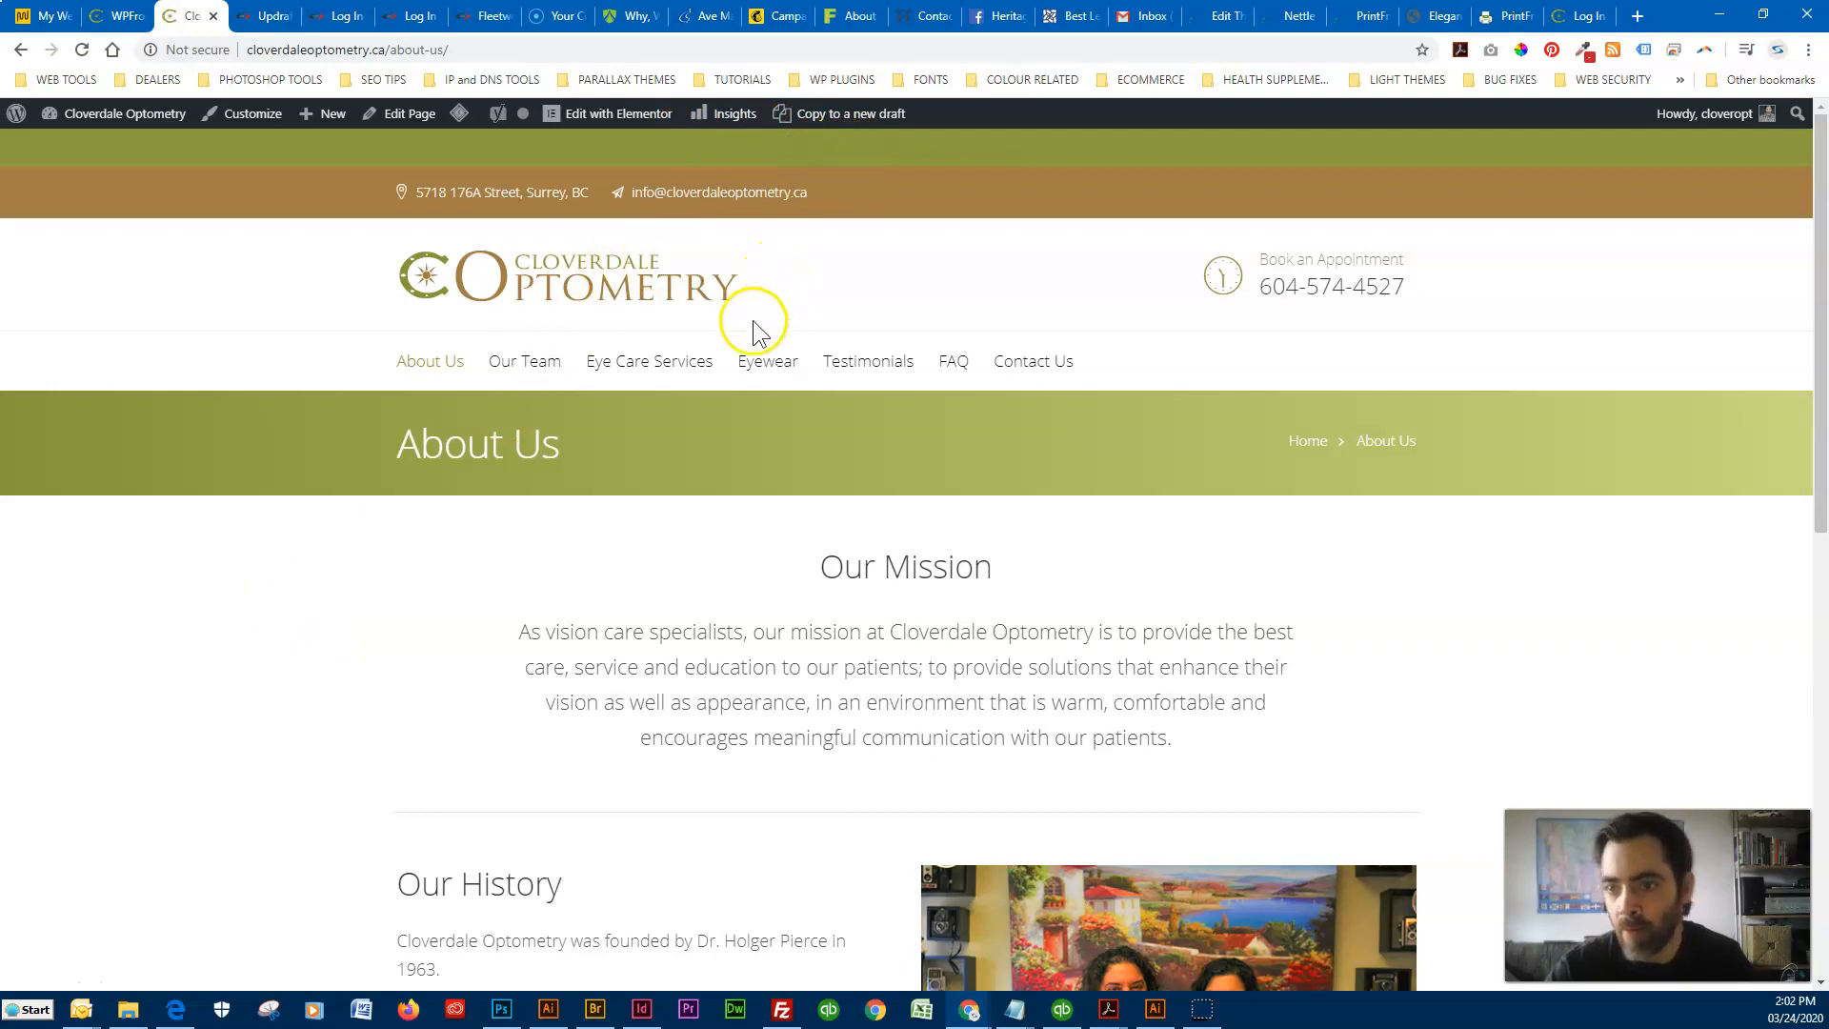
# Set the notification bar's first bar color to white, #ffffff.
pyautogui.click(98, 18)
pyautogui.scroll(-12, 333, 700)
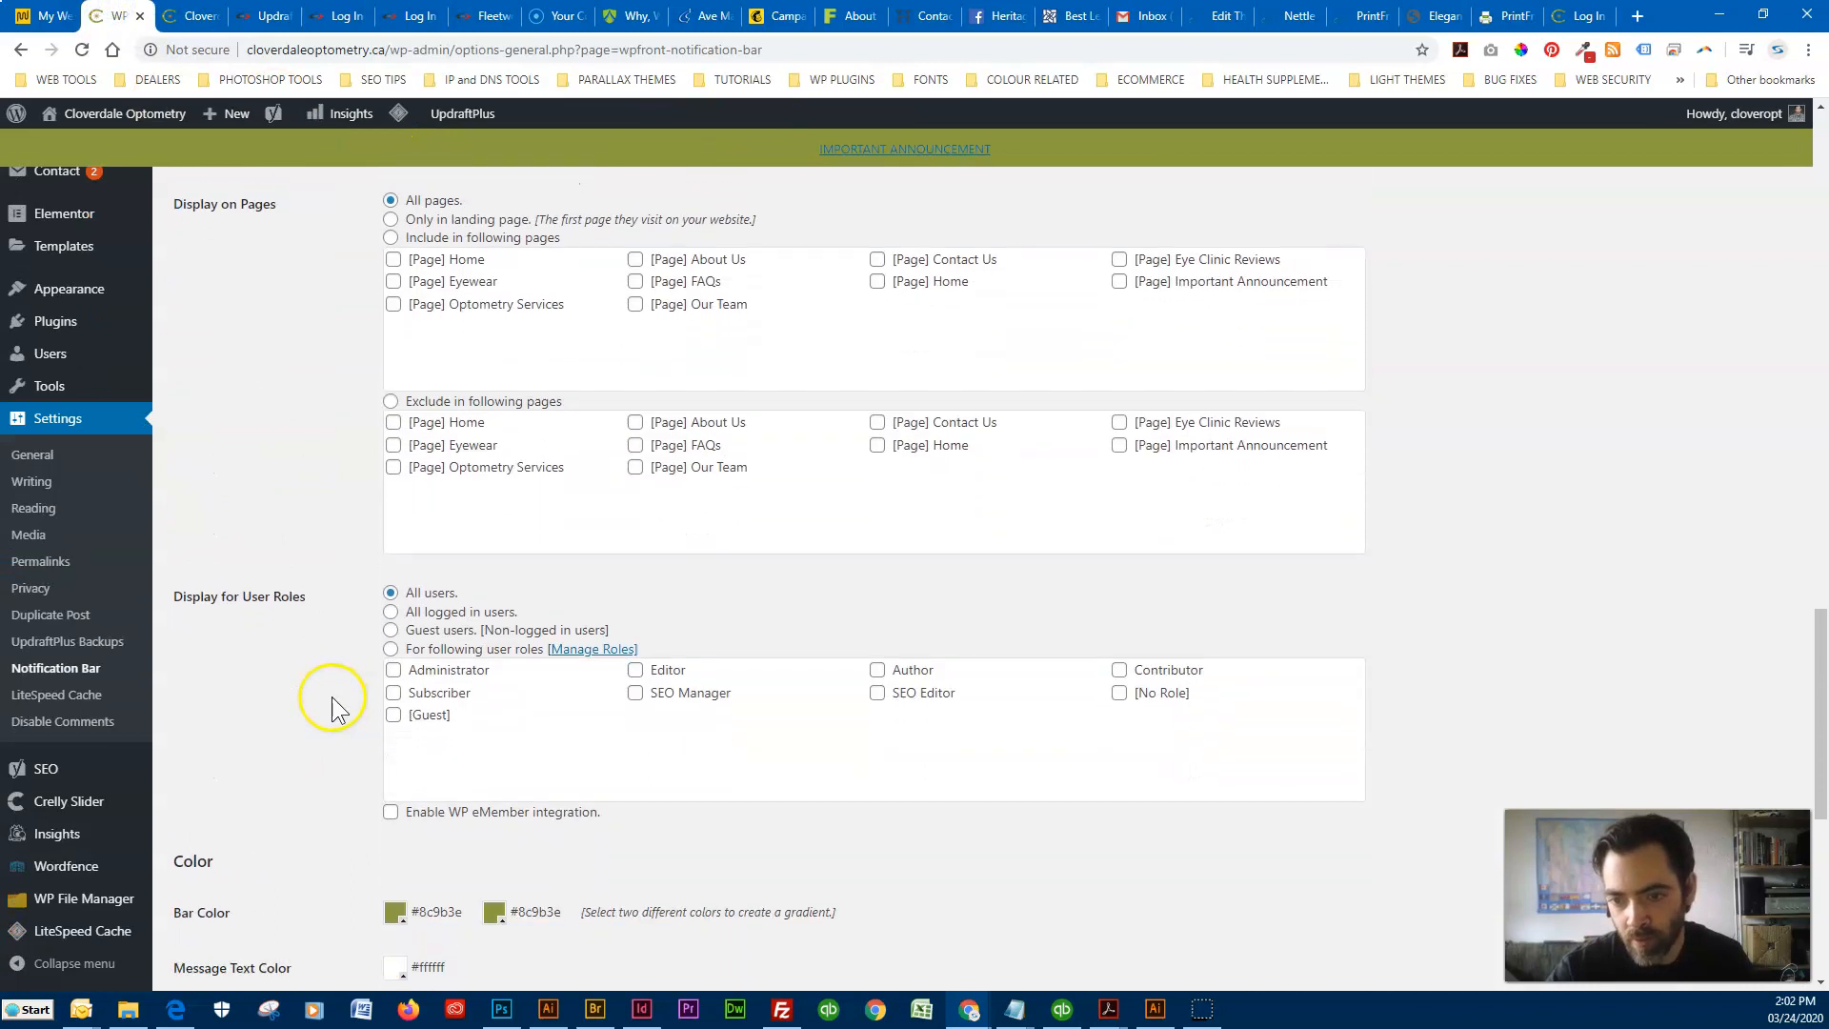
pyautogui.scroll(-2, 333, 709)
pyautogui.click(396, 705)
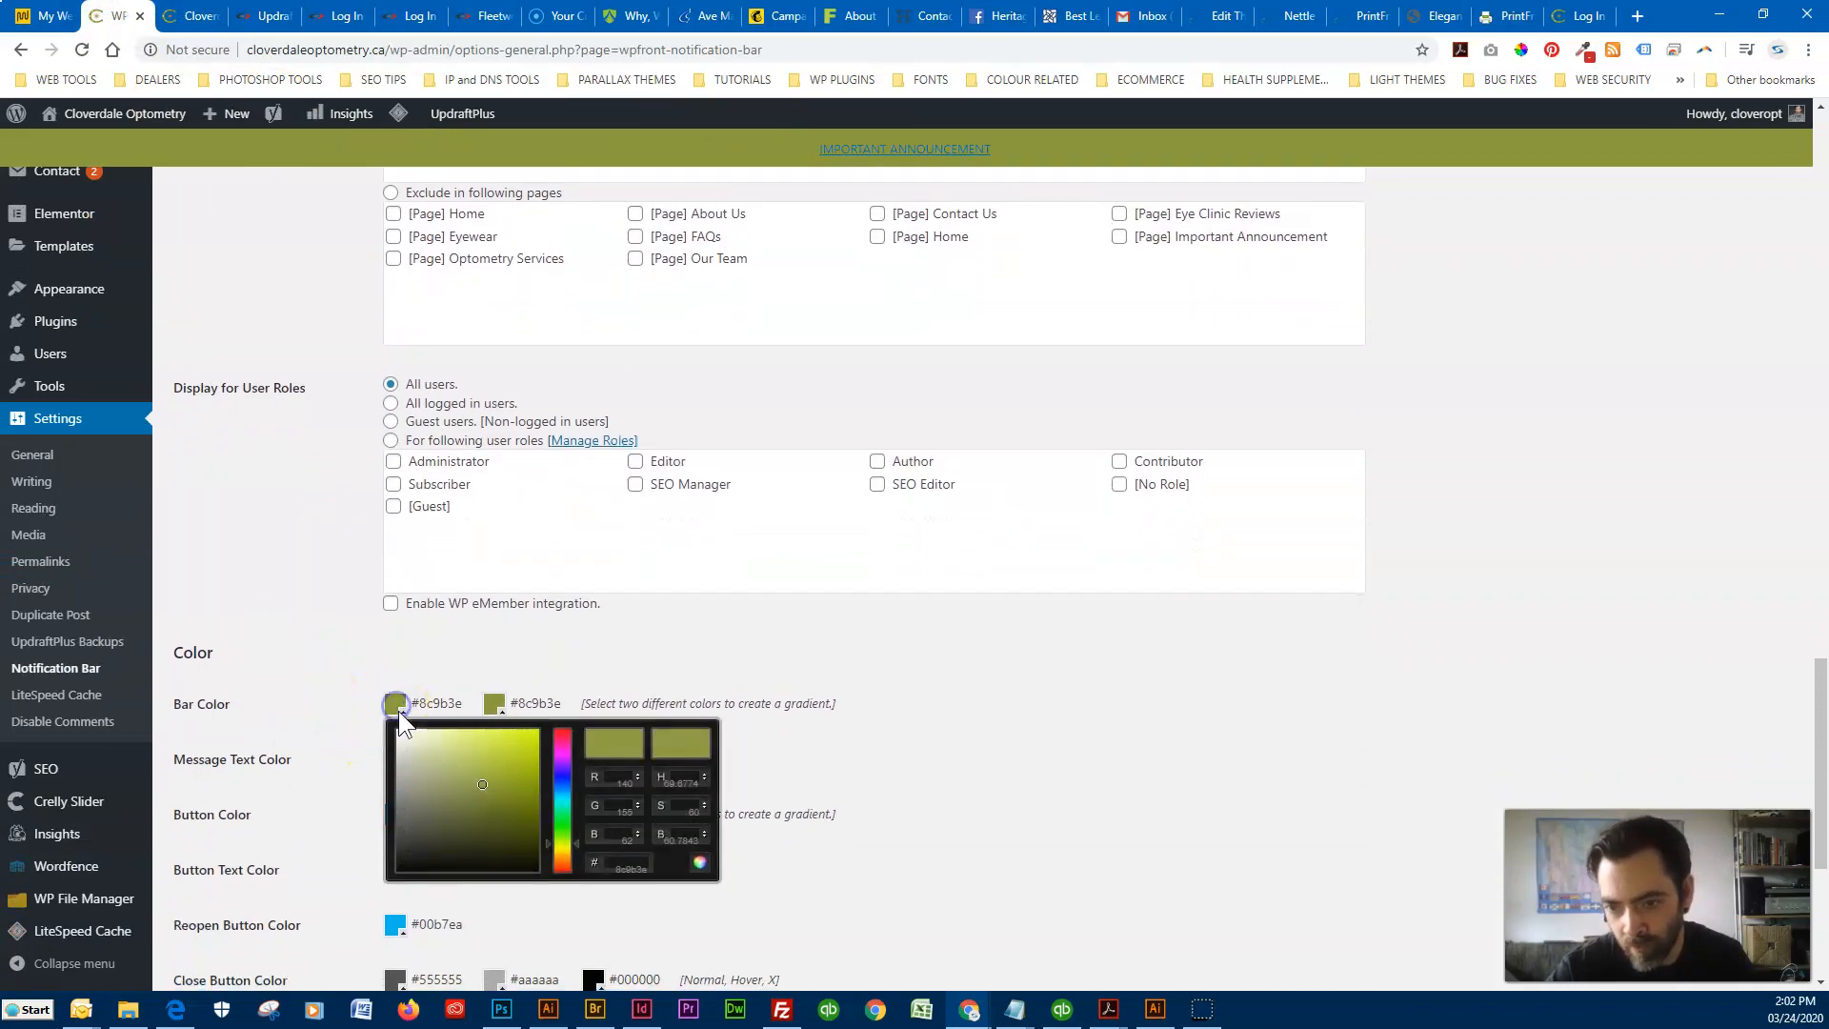
pyautogui.click(629, 871)
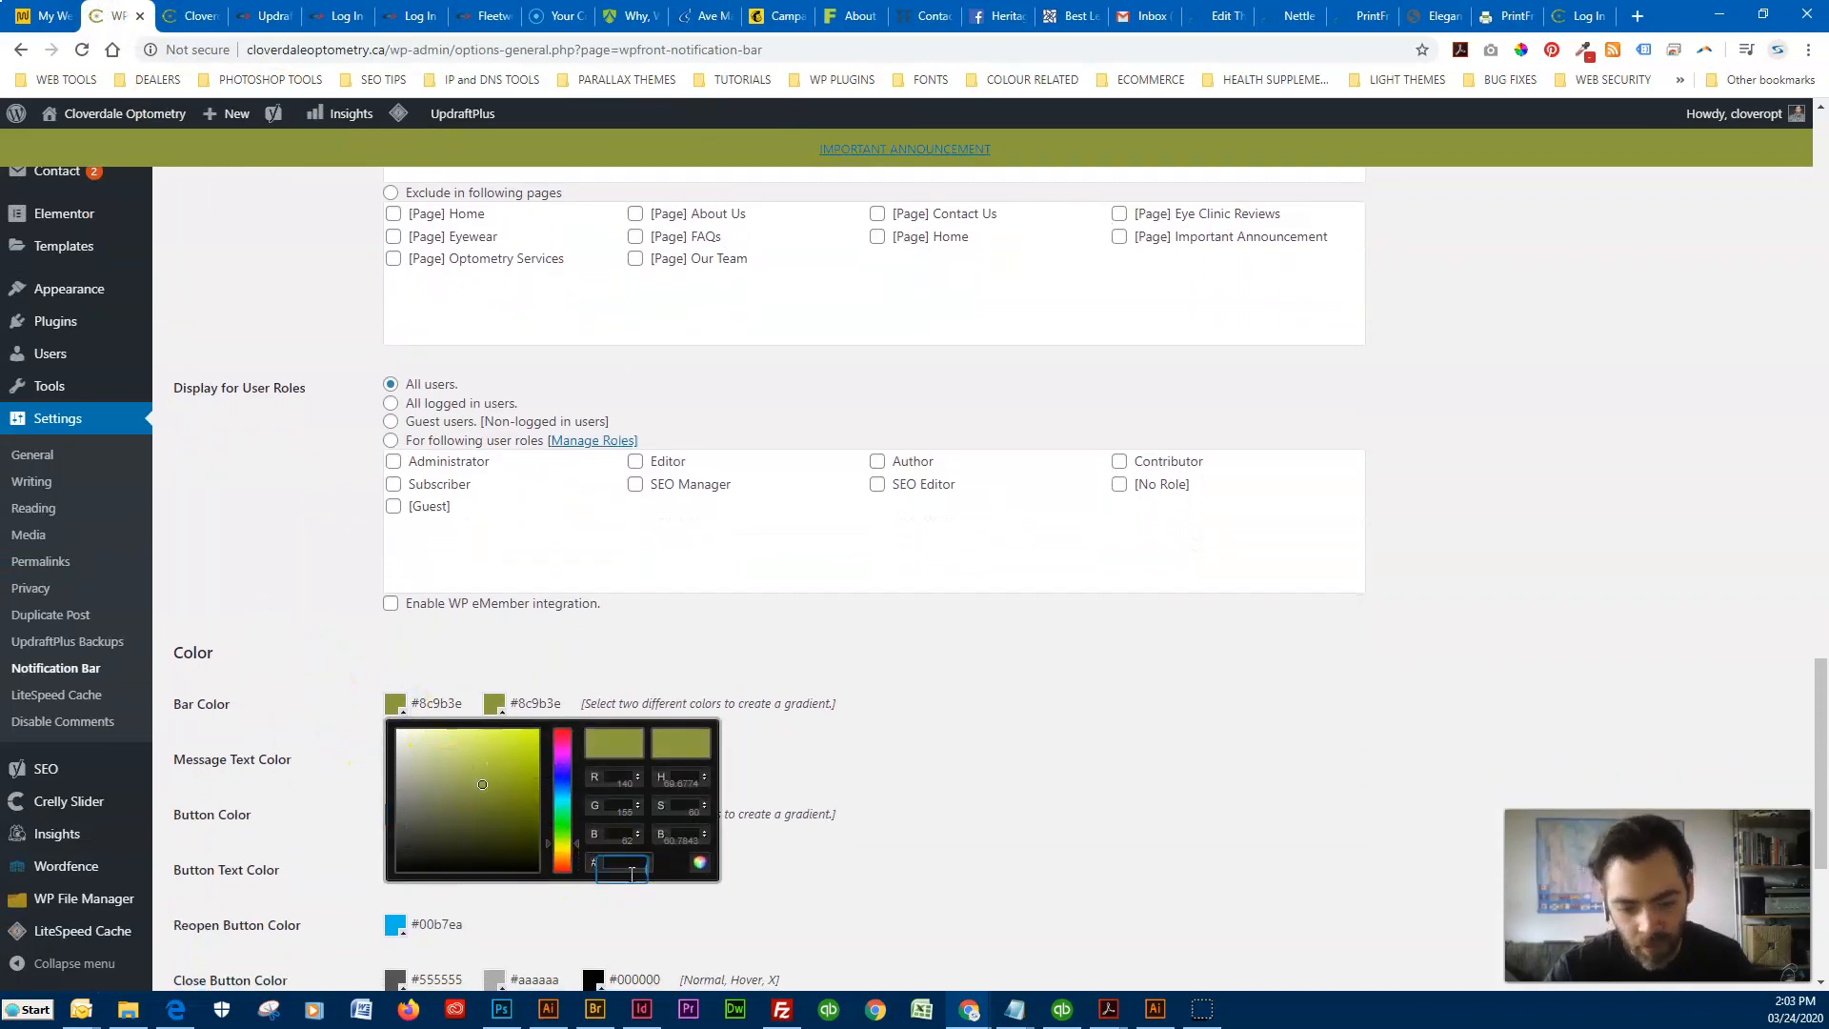
pyautogui.write('ffffff')
pyautogui.click(704, 884)
pyautogui.click(343, 768)
# Set the second bar color to #ffffff and save the settings.
pyautogui.click(494, 703)
pyautogui.click(715, 871)
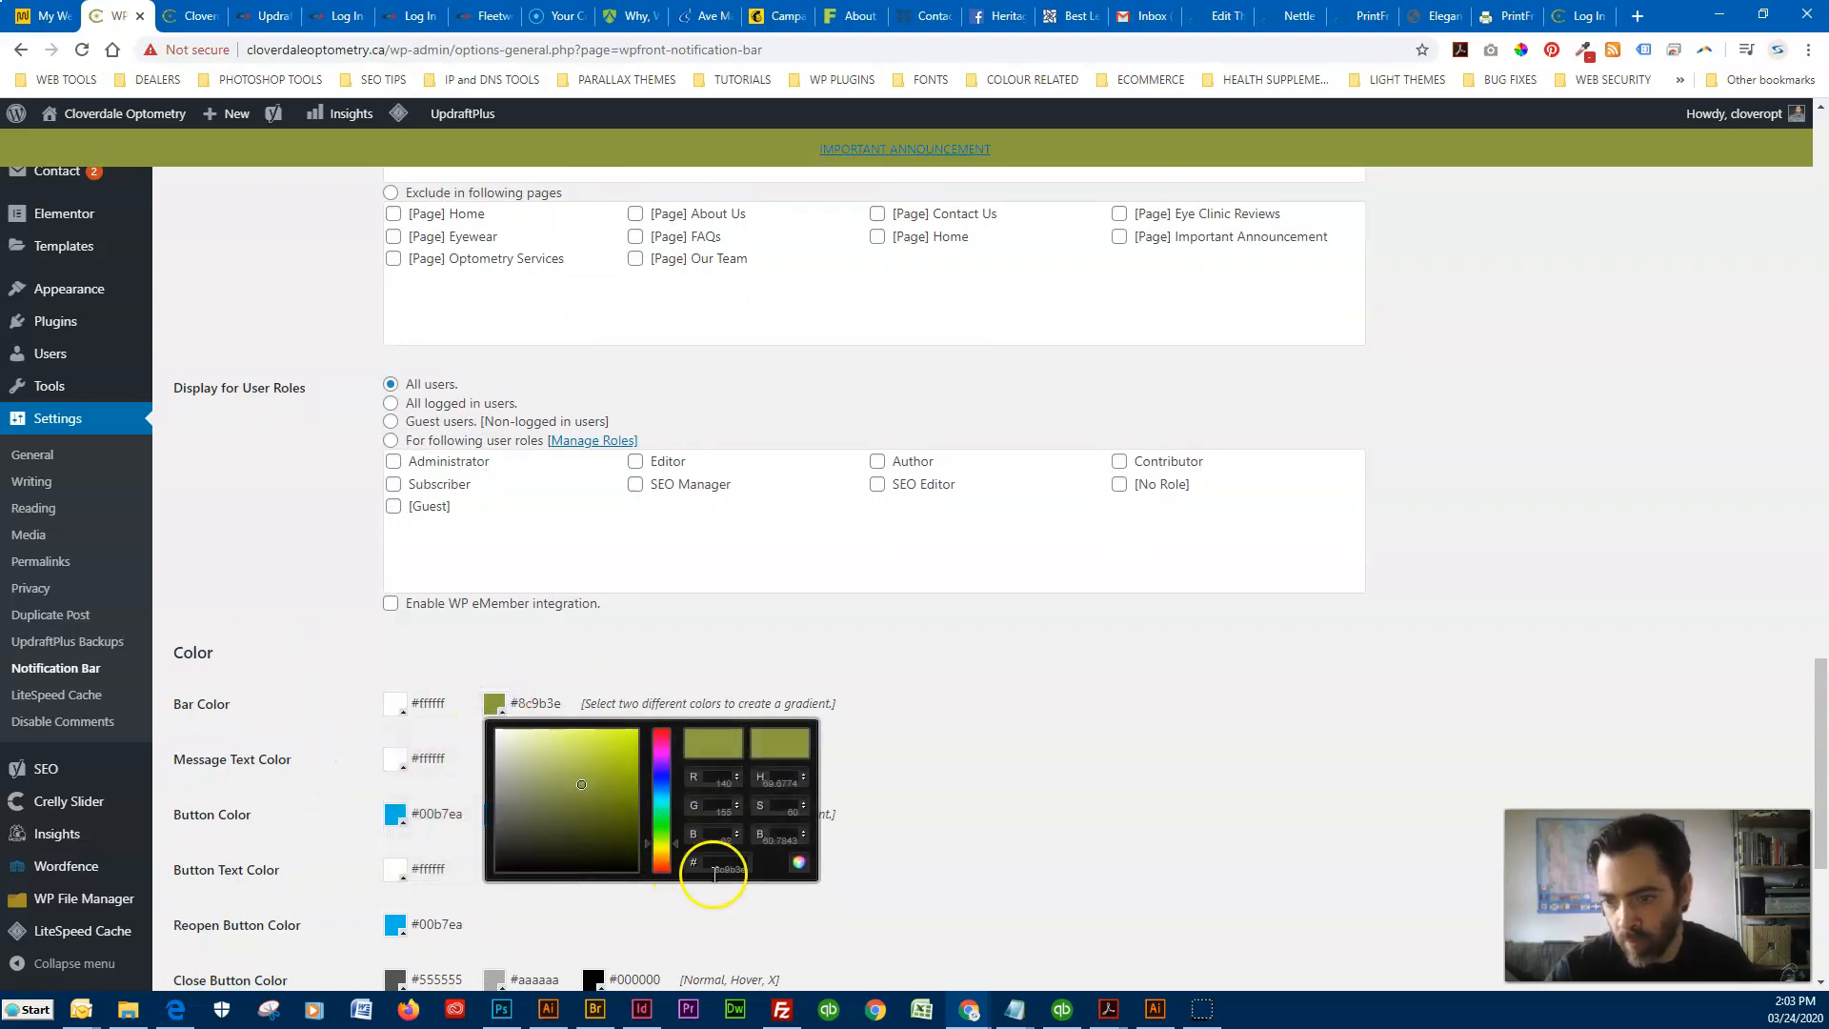
pyautogui.write('ffffff')
pyautogui.click(310, 752)
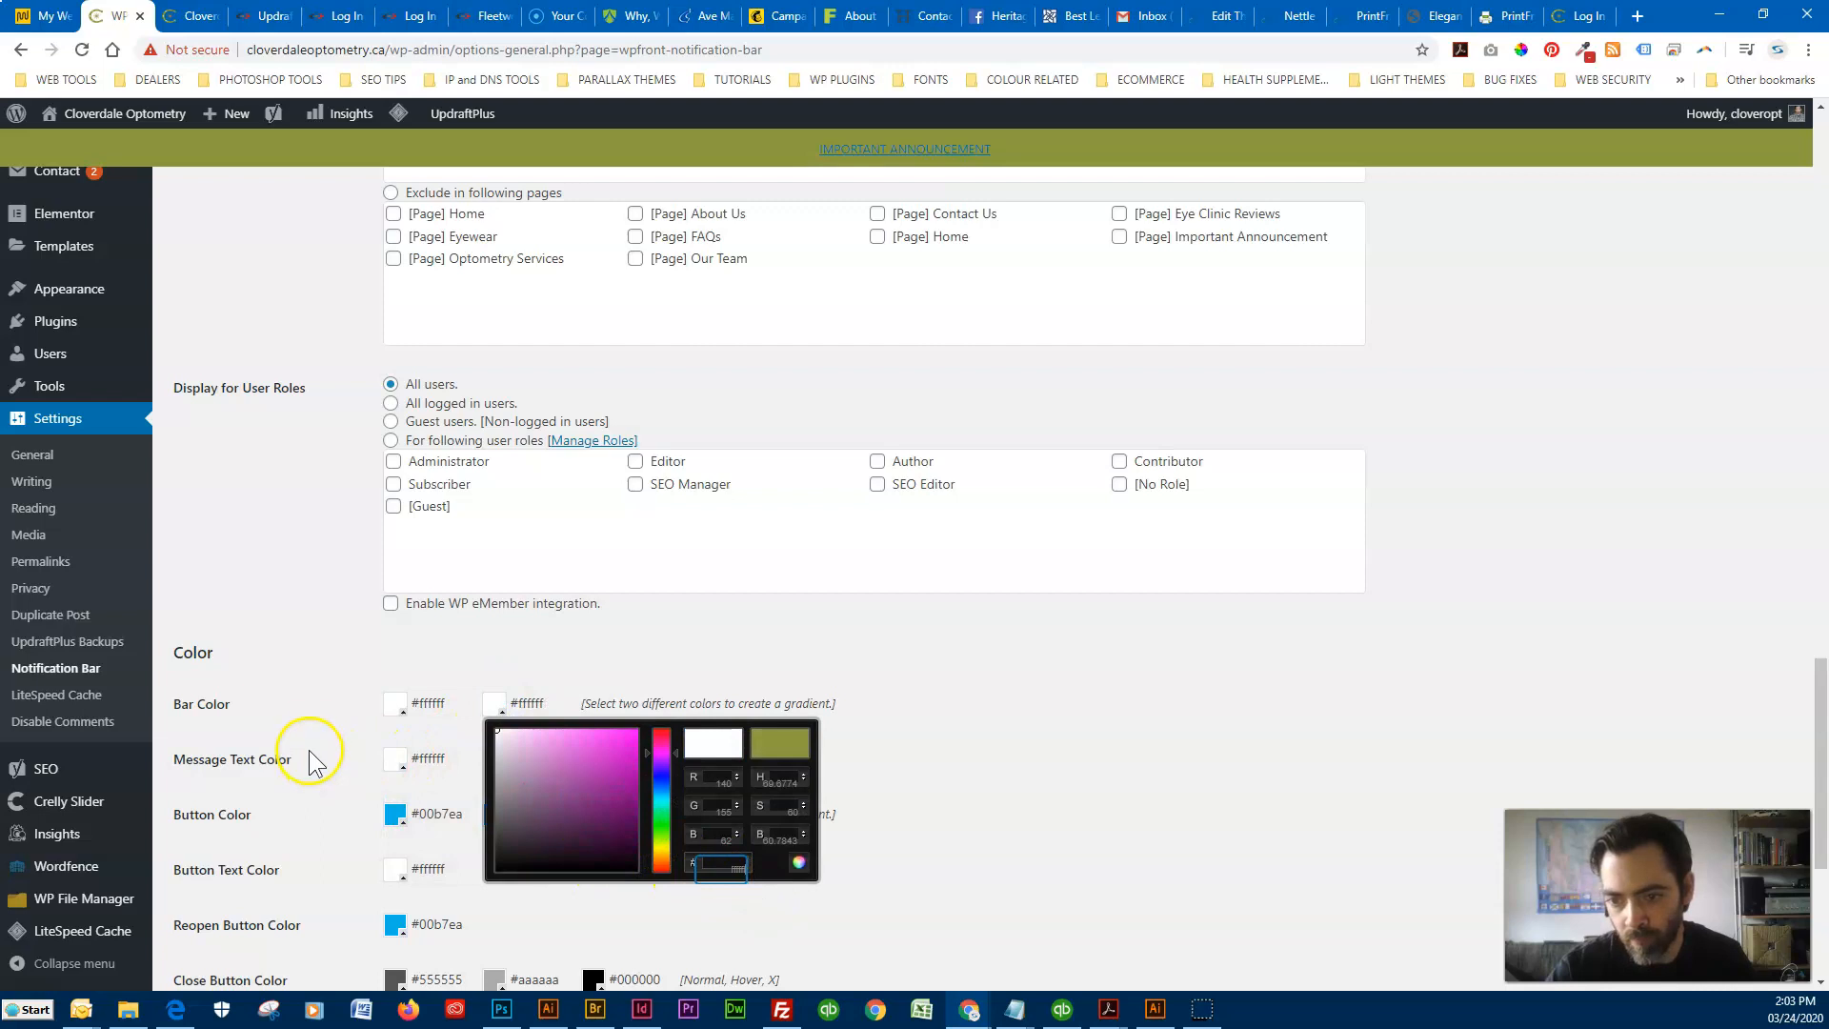
pyautogui.scroll(-5, 334, 781)
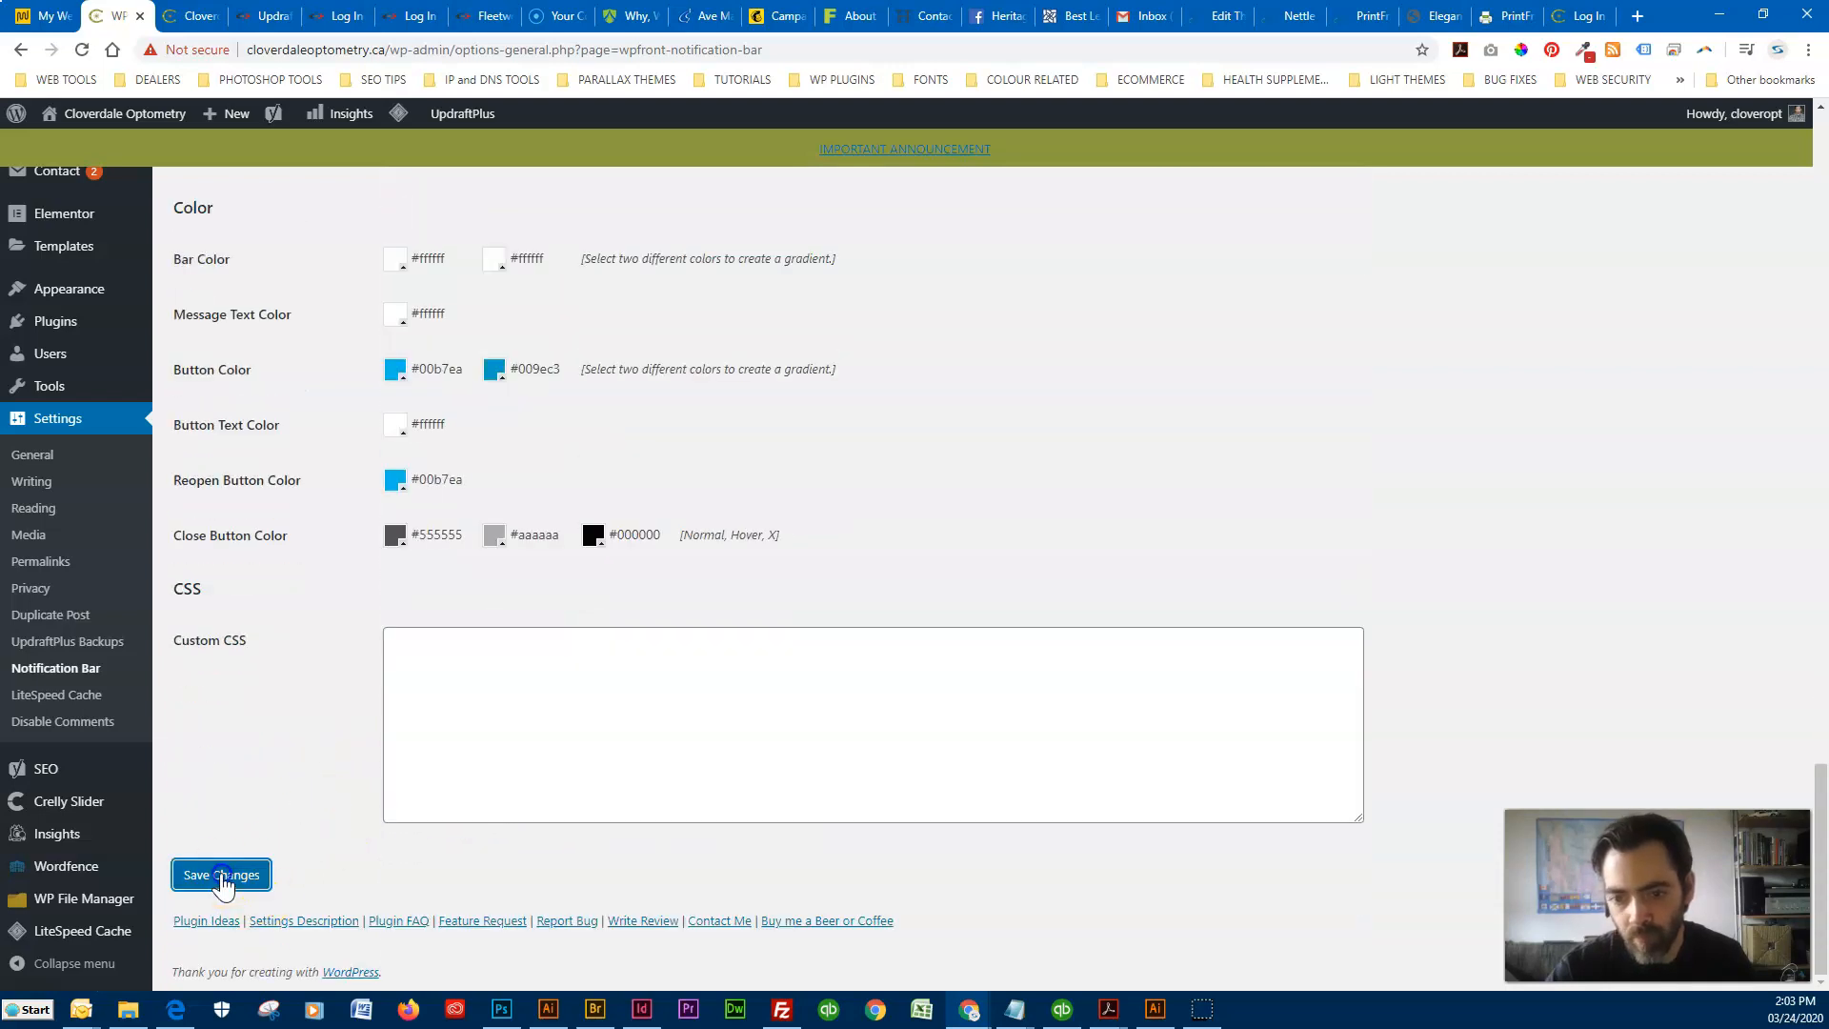
pyautogui.click(223, 879)
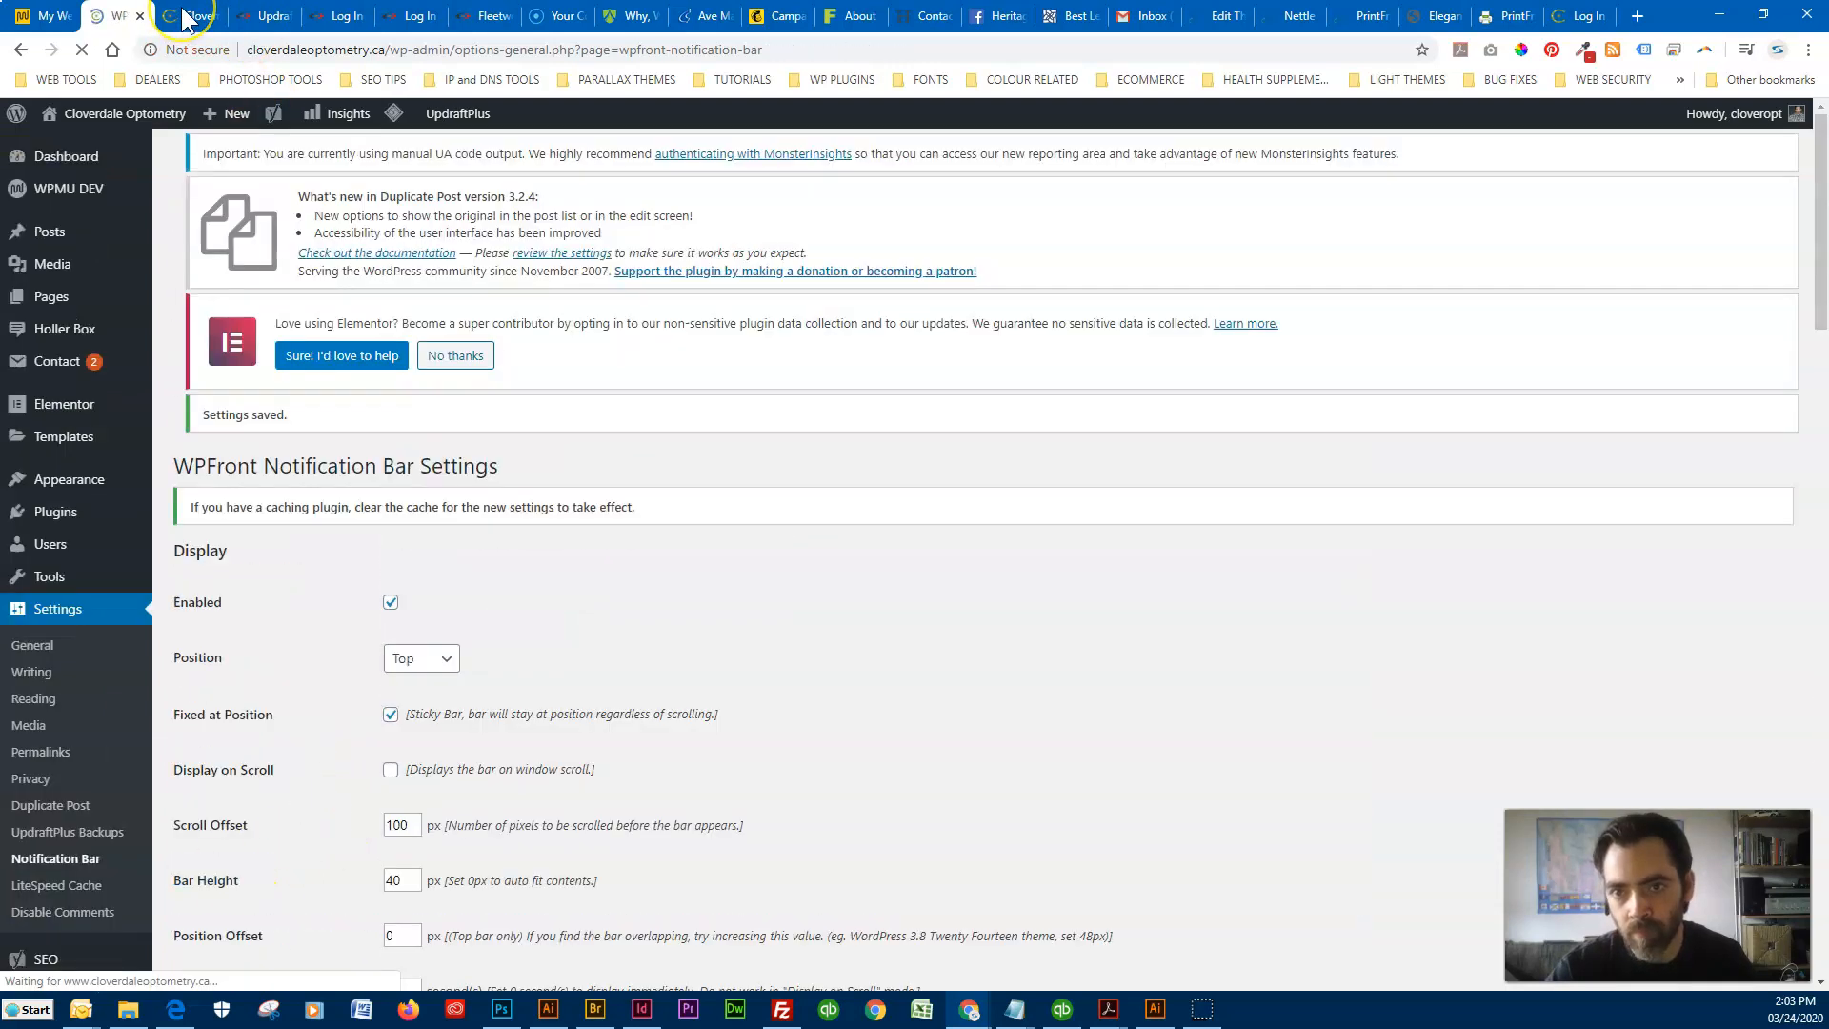
# Reload the live About Us page and dismiss the popup to check the notification bar's color.
pyautogui.click(187, 17)
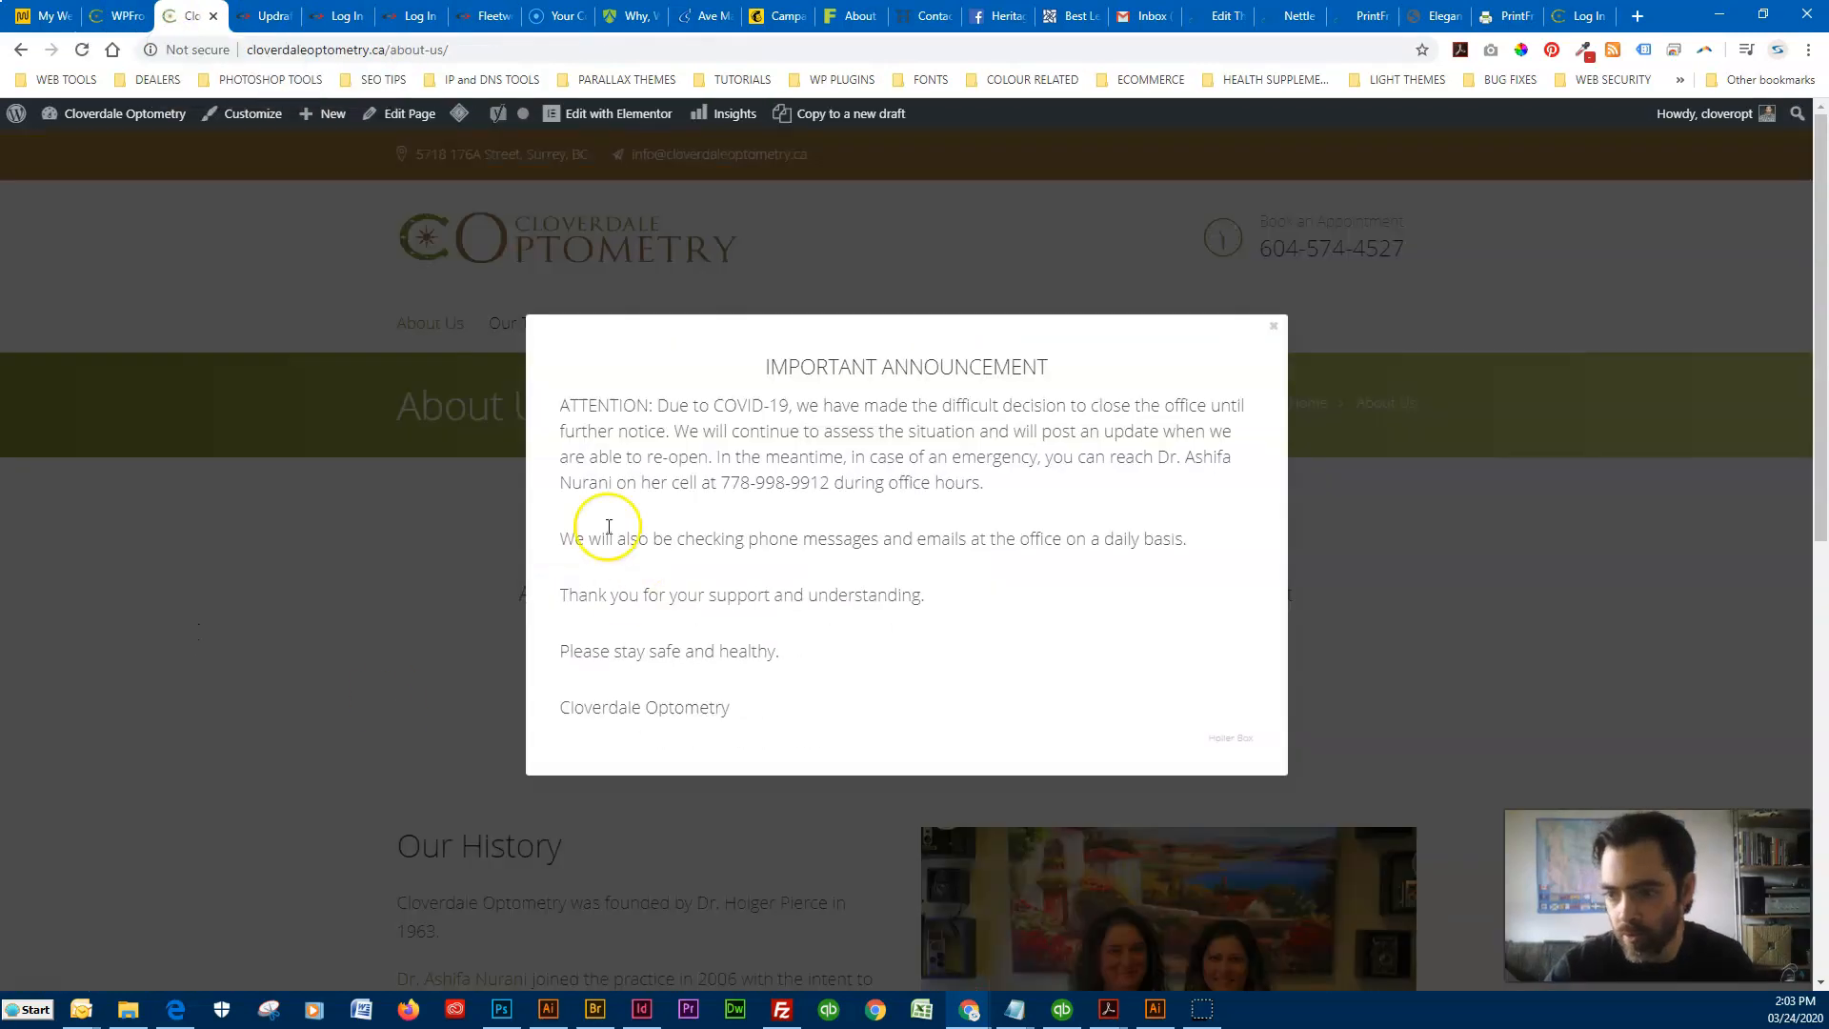
pyautogui.click(382, 602)
pyautogui.press('F5')
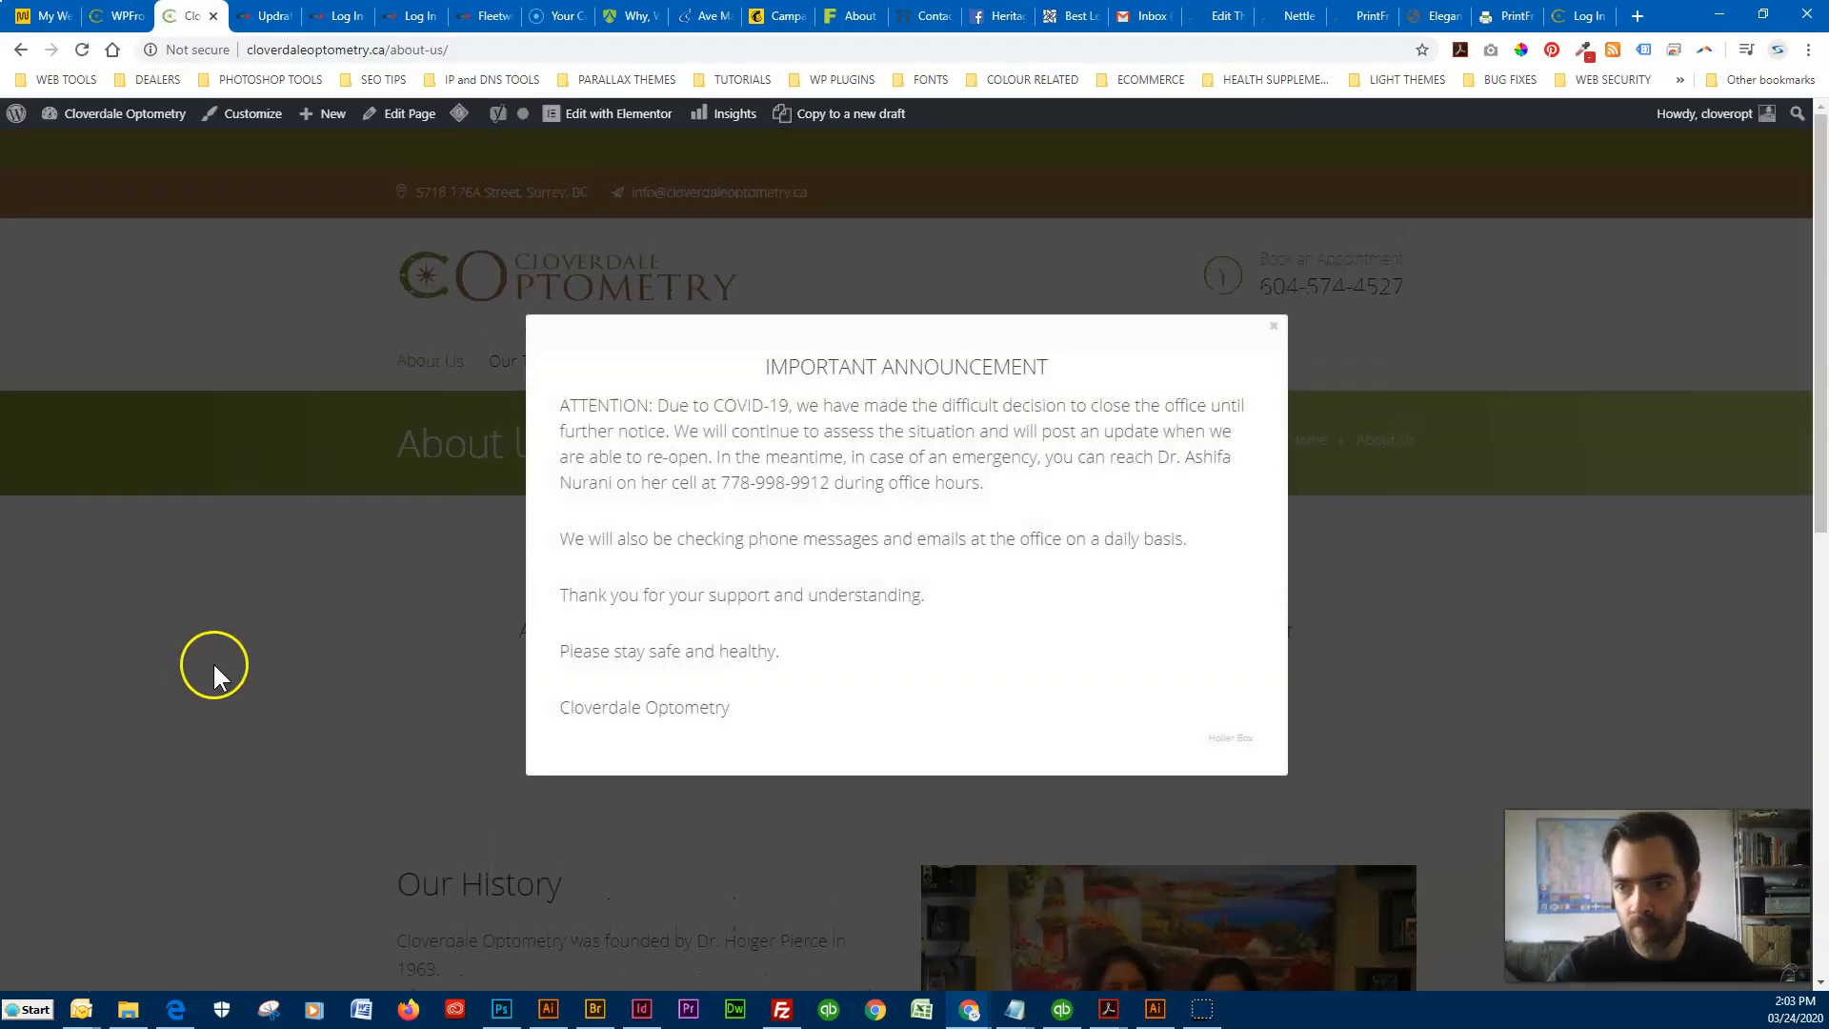
pyautogui.click(246, 642)
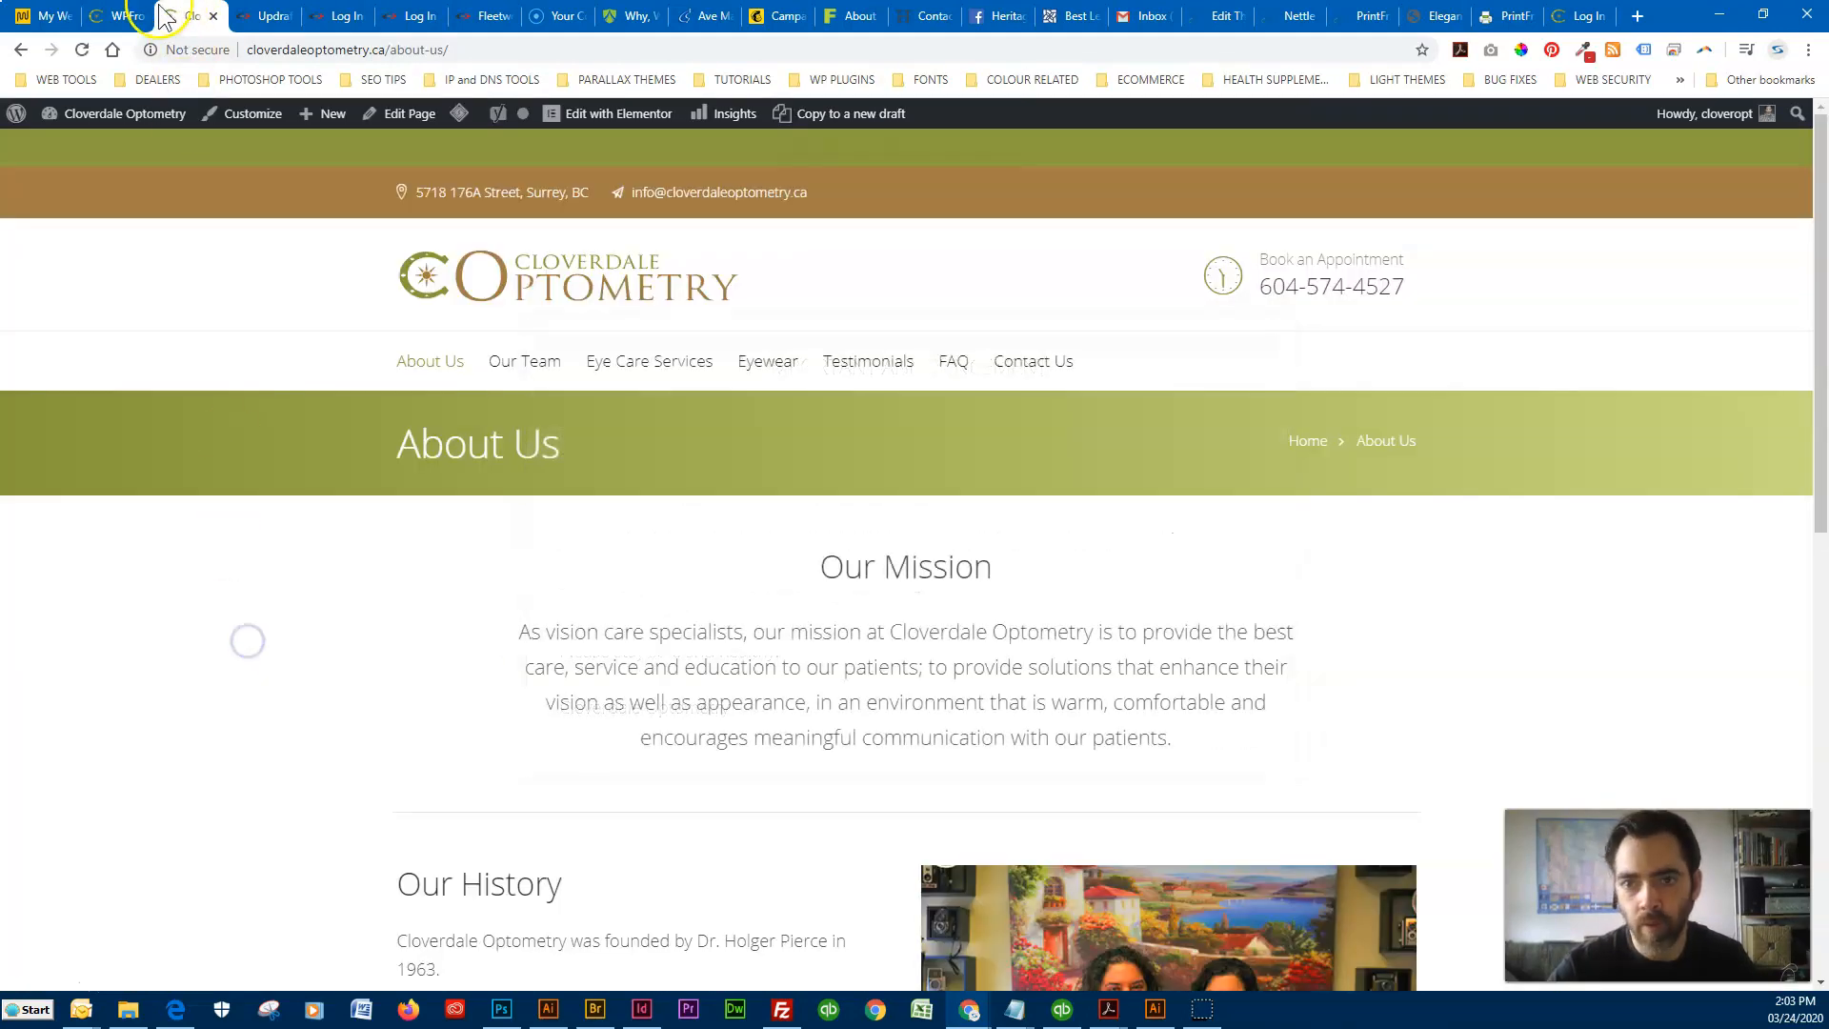
# Purge the site's LiteSpeed Cache, including its CSS/JS entries.
pyautogui.click(122, 16)
pyautogui.moveTo(398, 118)
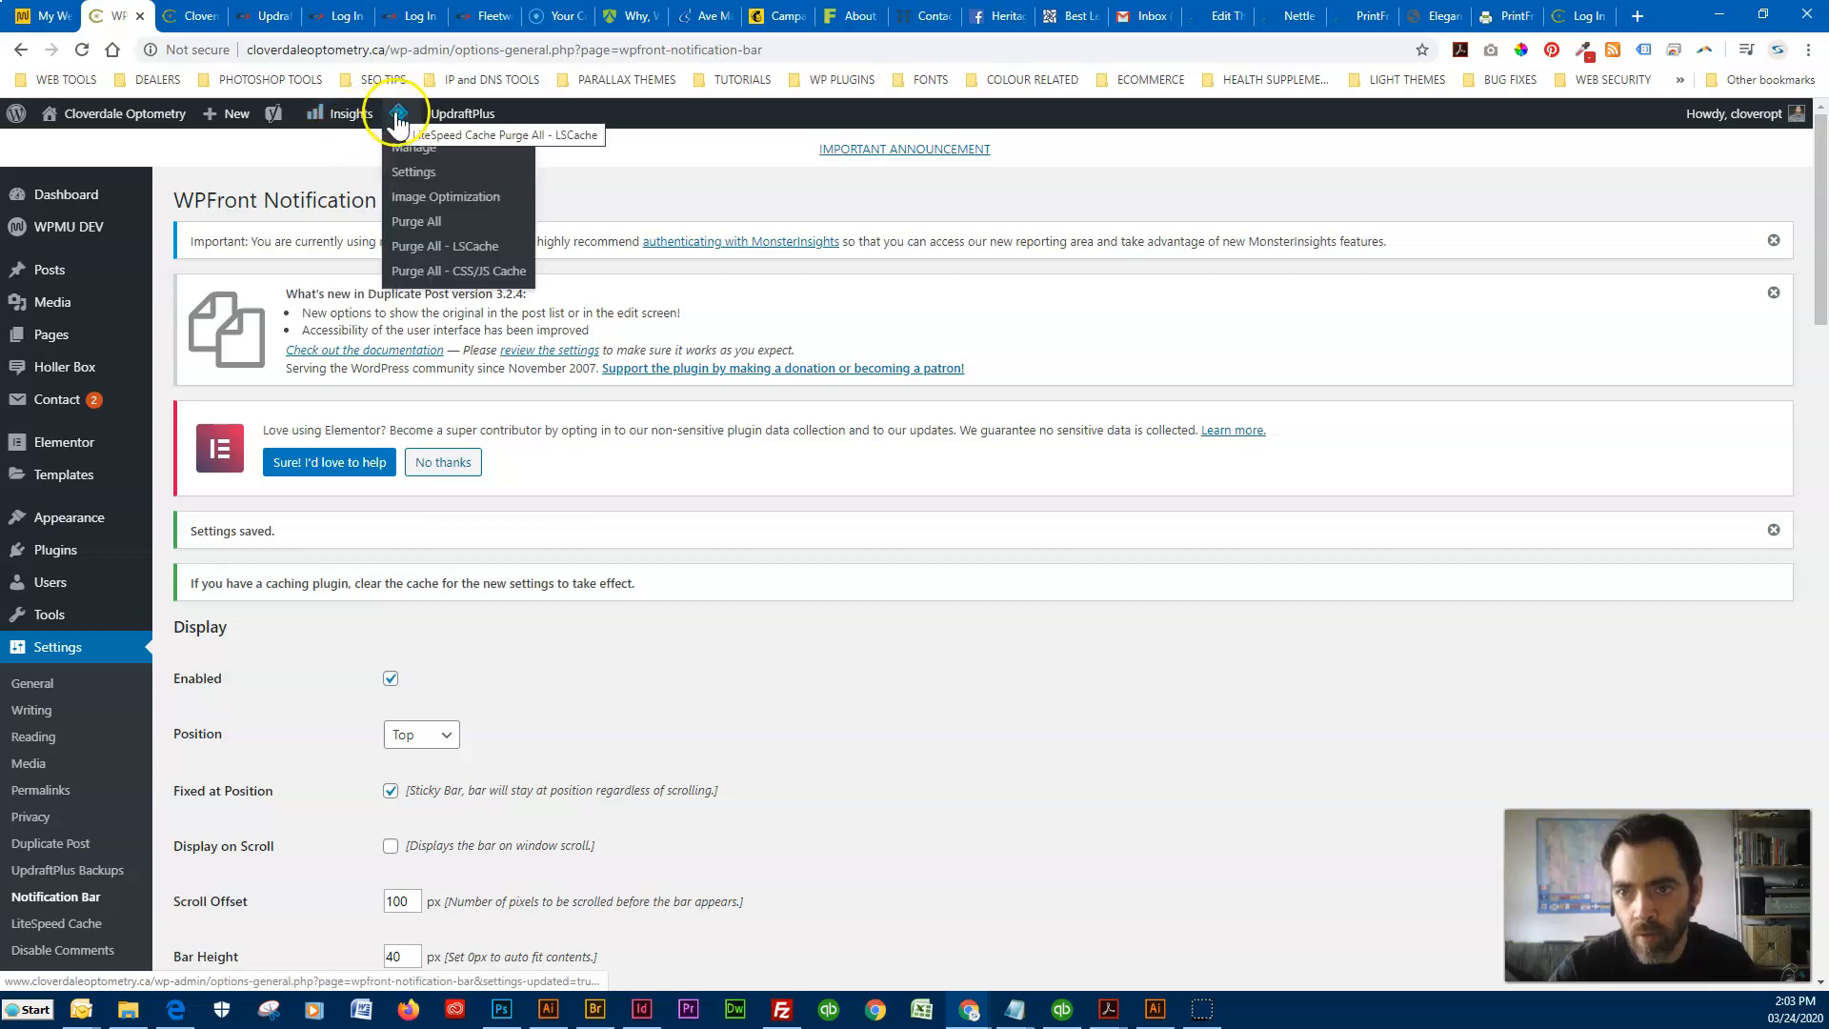
pyautogui.click(432, 248)
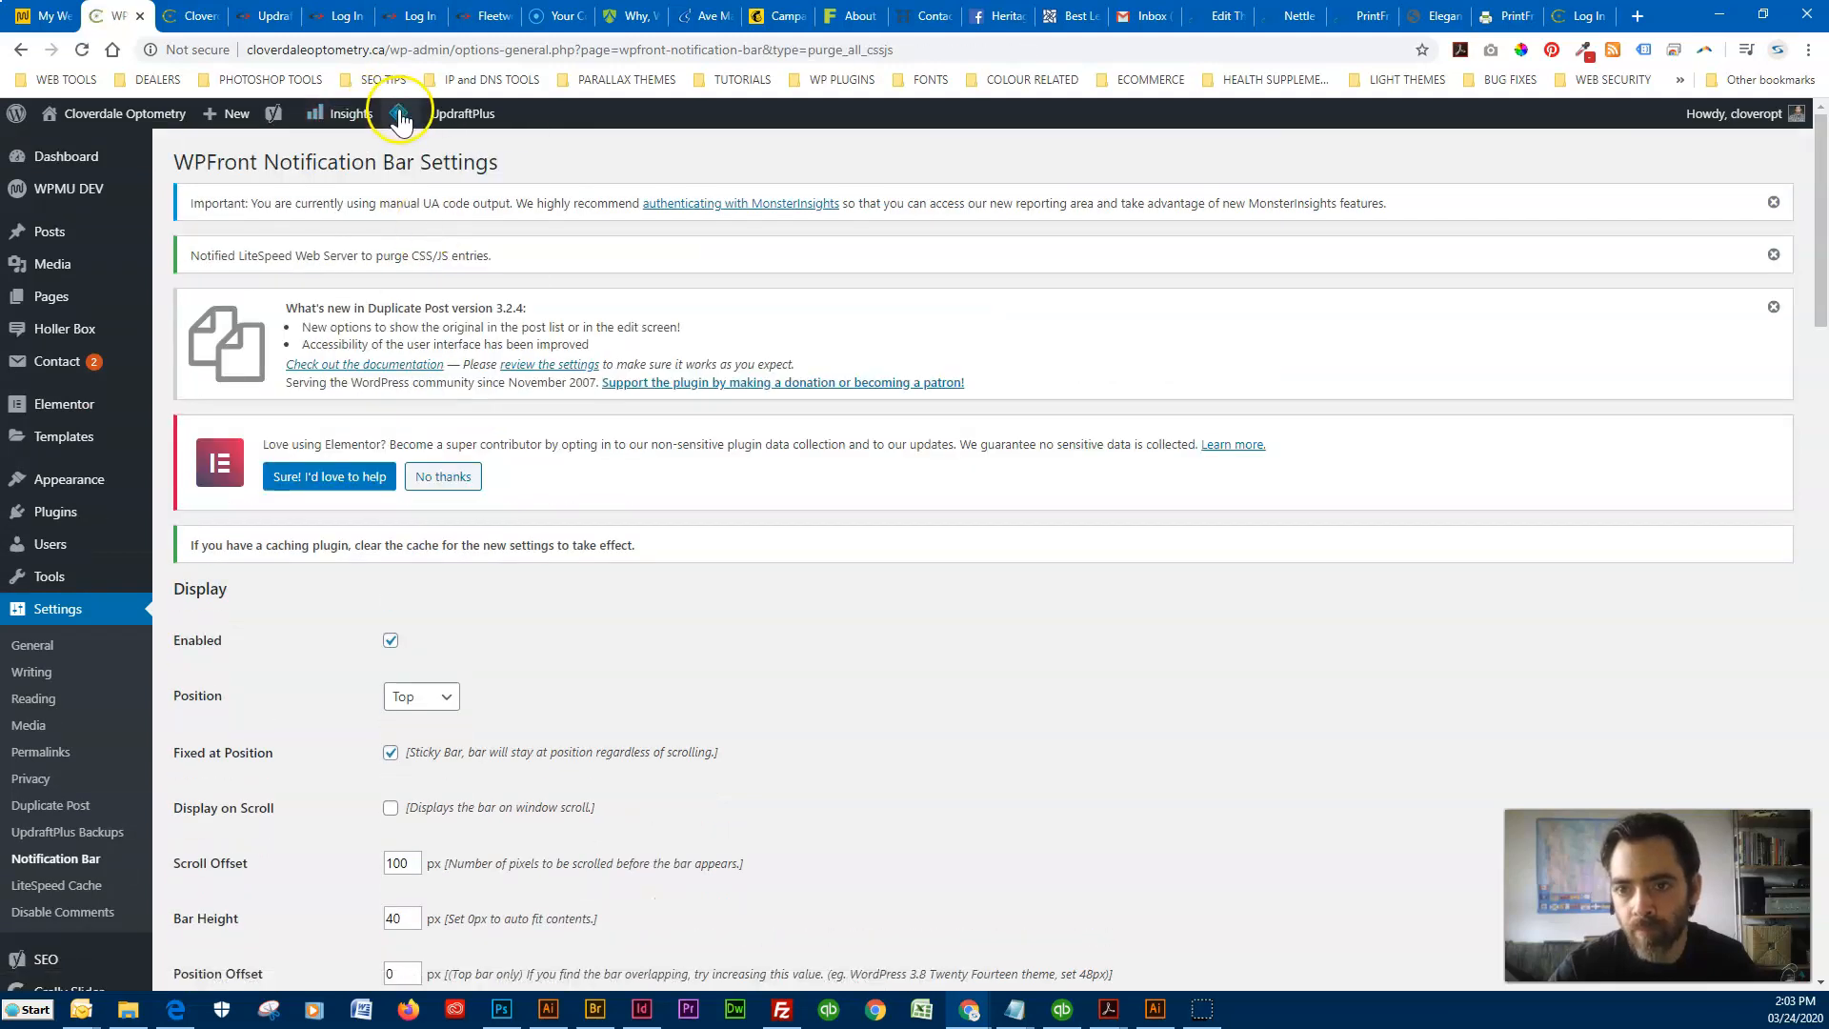
pyautogui.moveTo(400, 118)
pyautogui.click(410, 238)
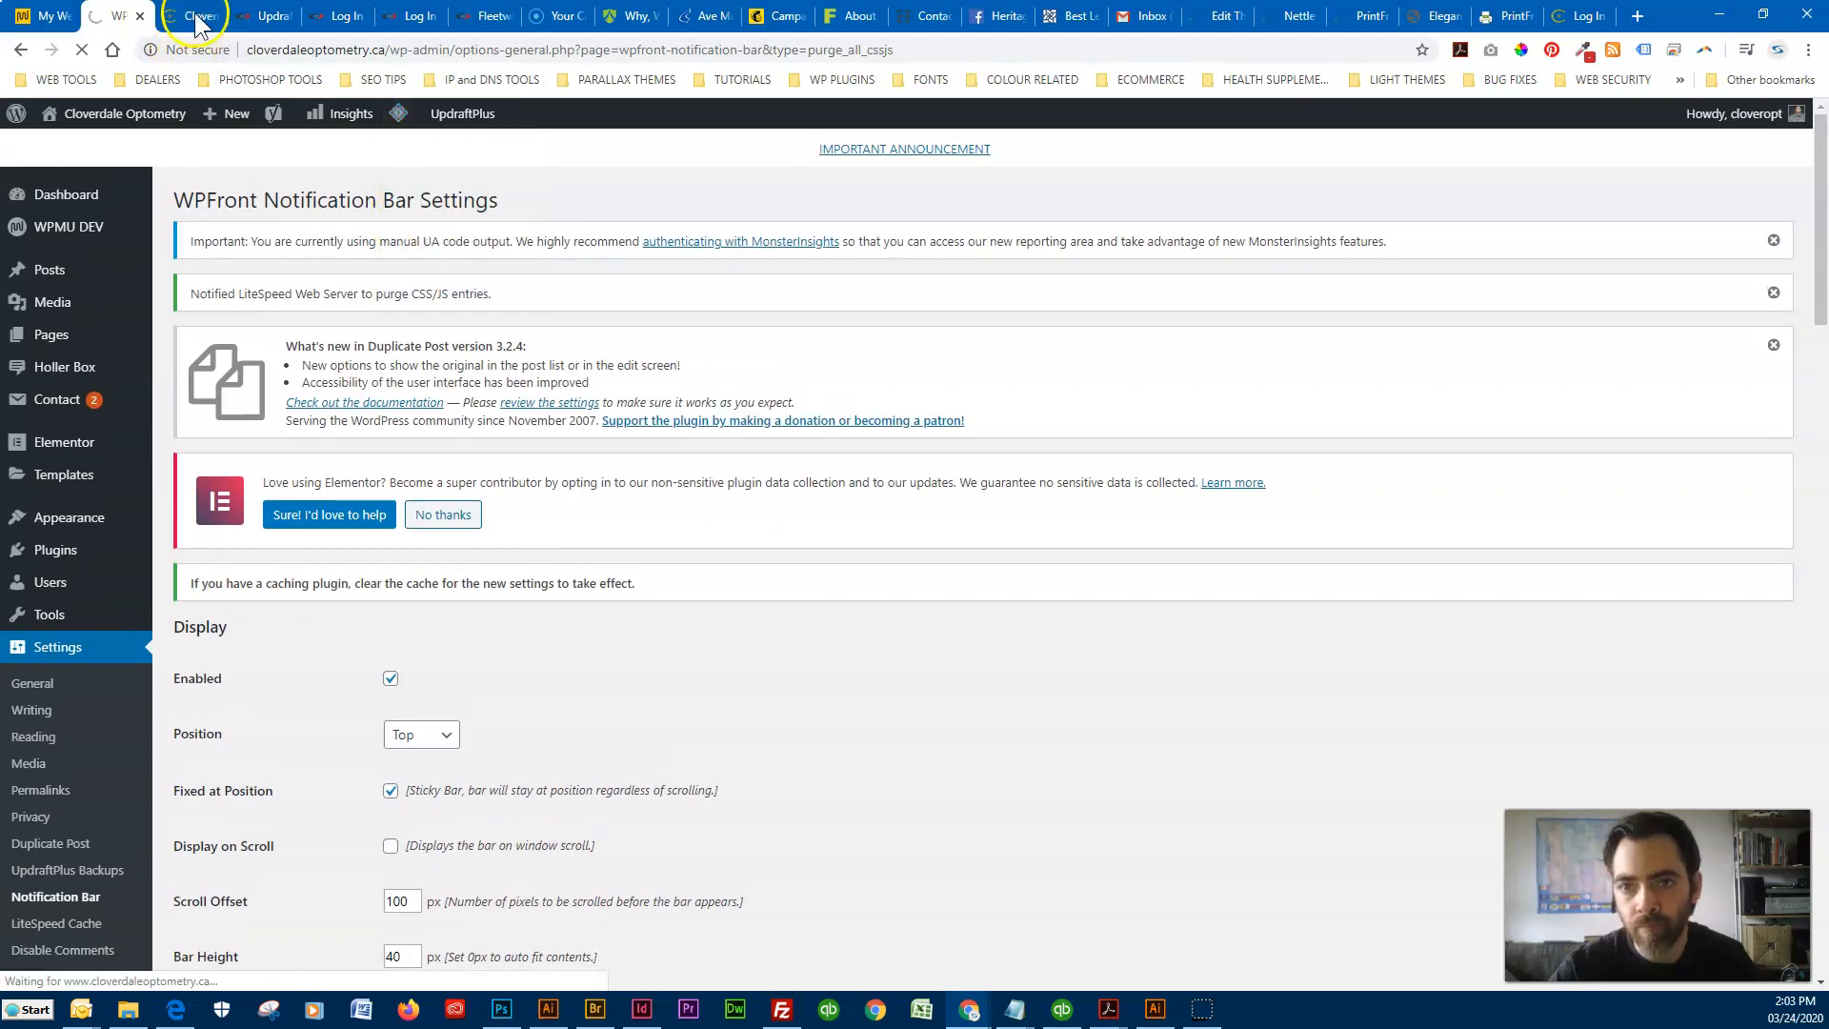
# Reload the About Us page and open the home page, dismissing the popup on each to check the notification bar.
pyautogui.click(193, 16)
pyautogui.press('F5')
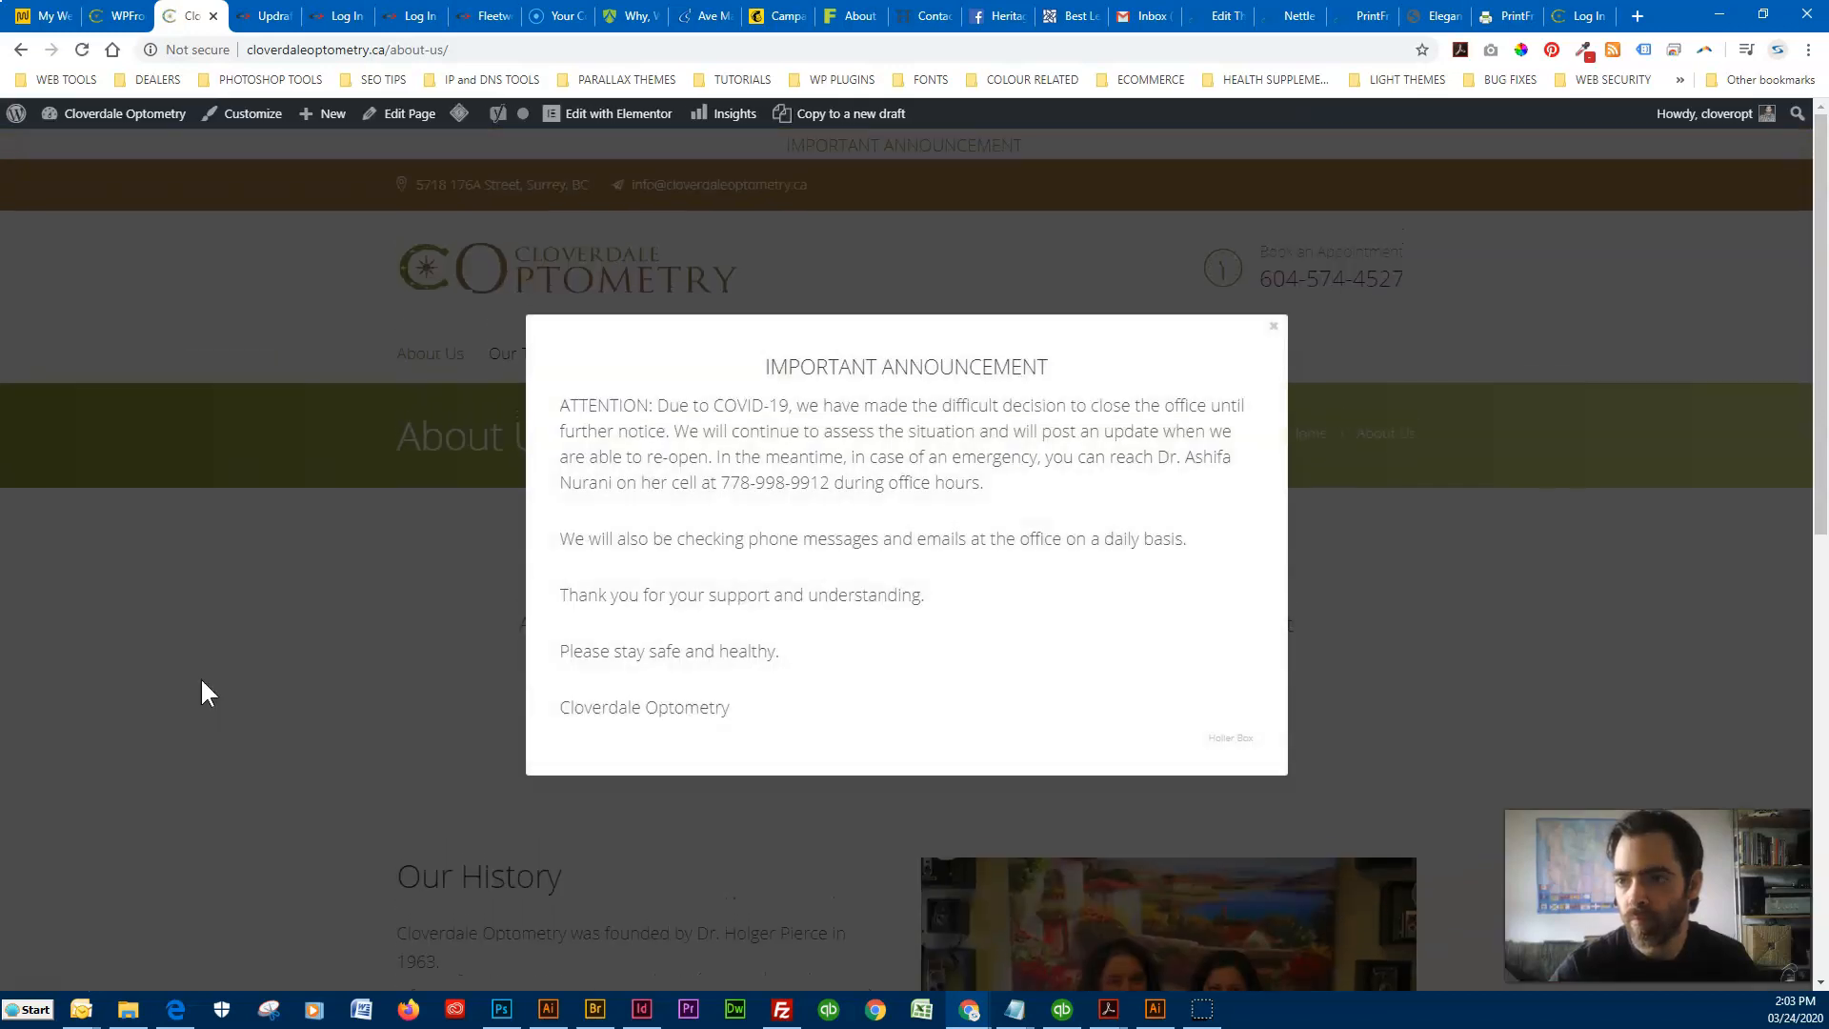
pyautogui.click(221, 723)
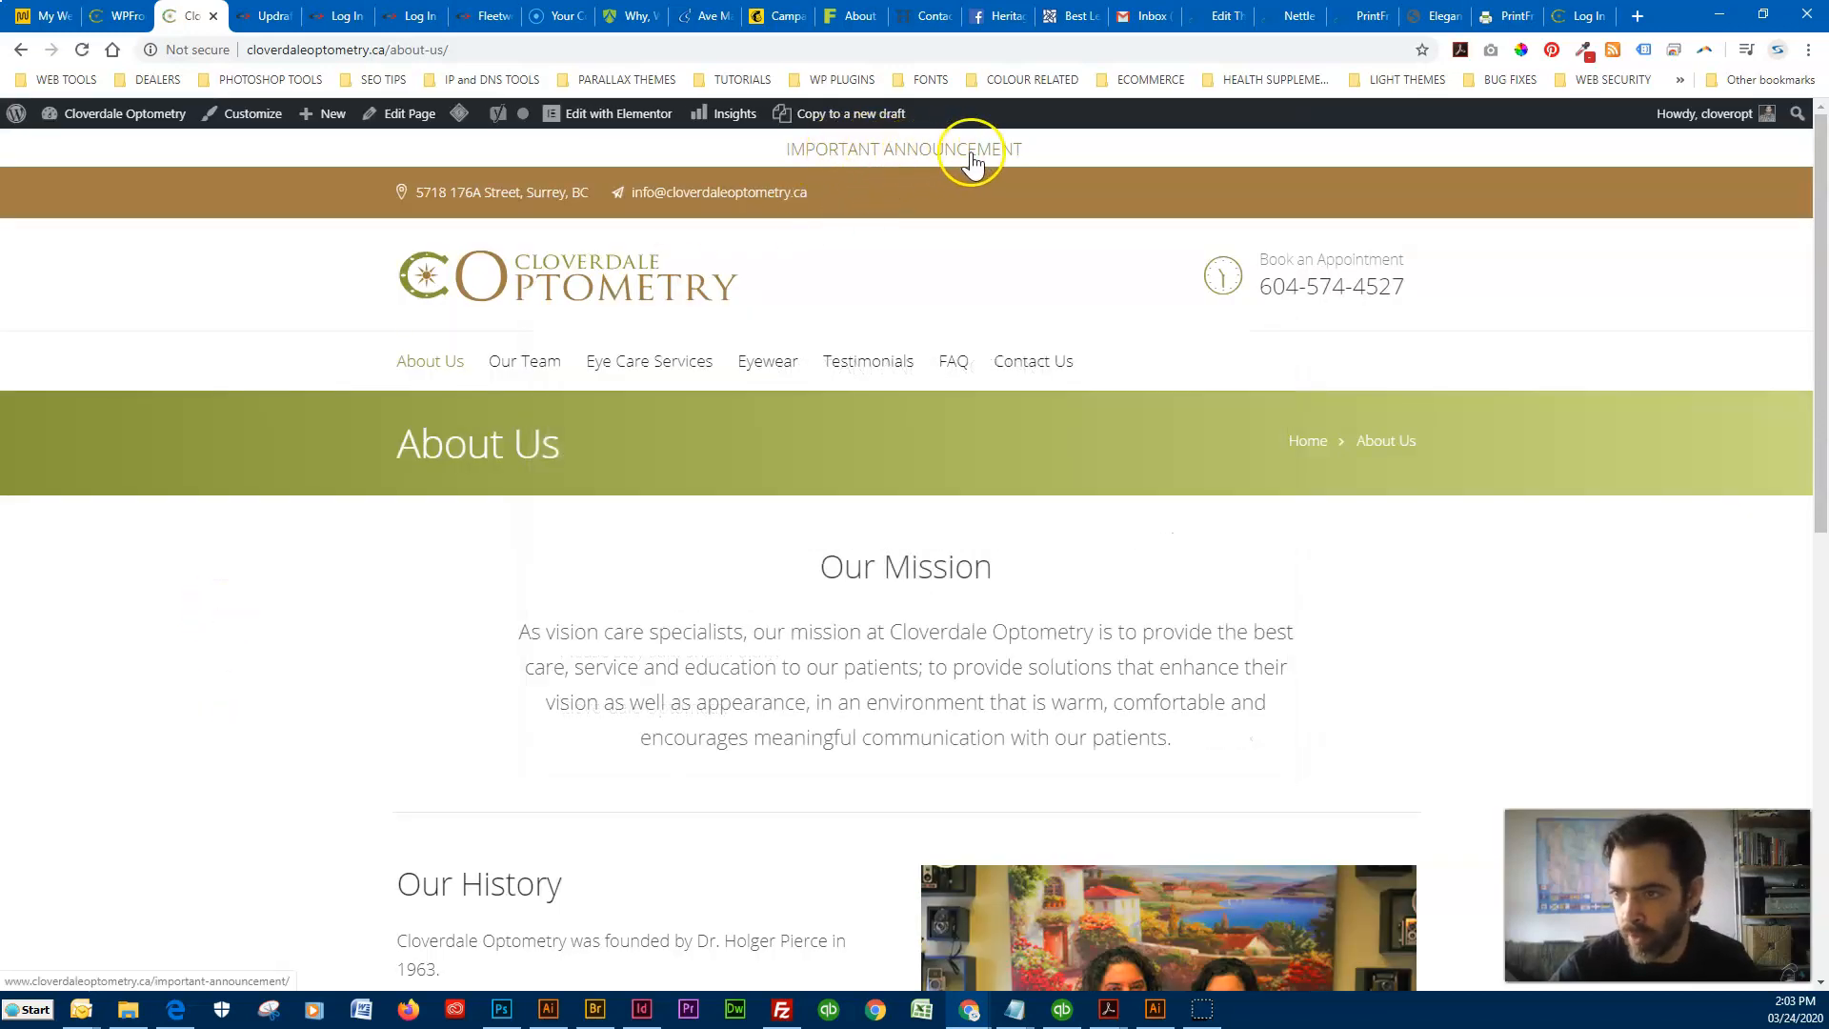
pyautogui.click(557, 291)
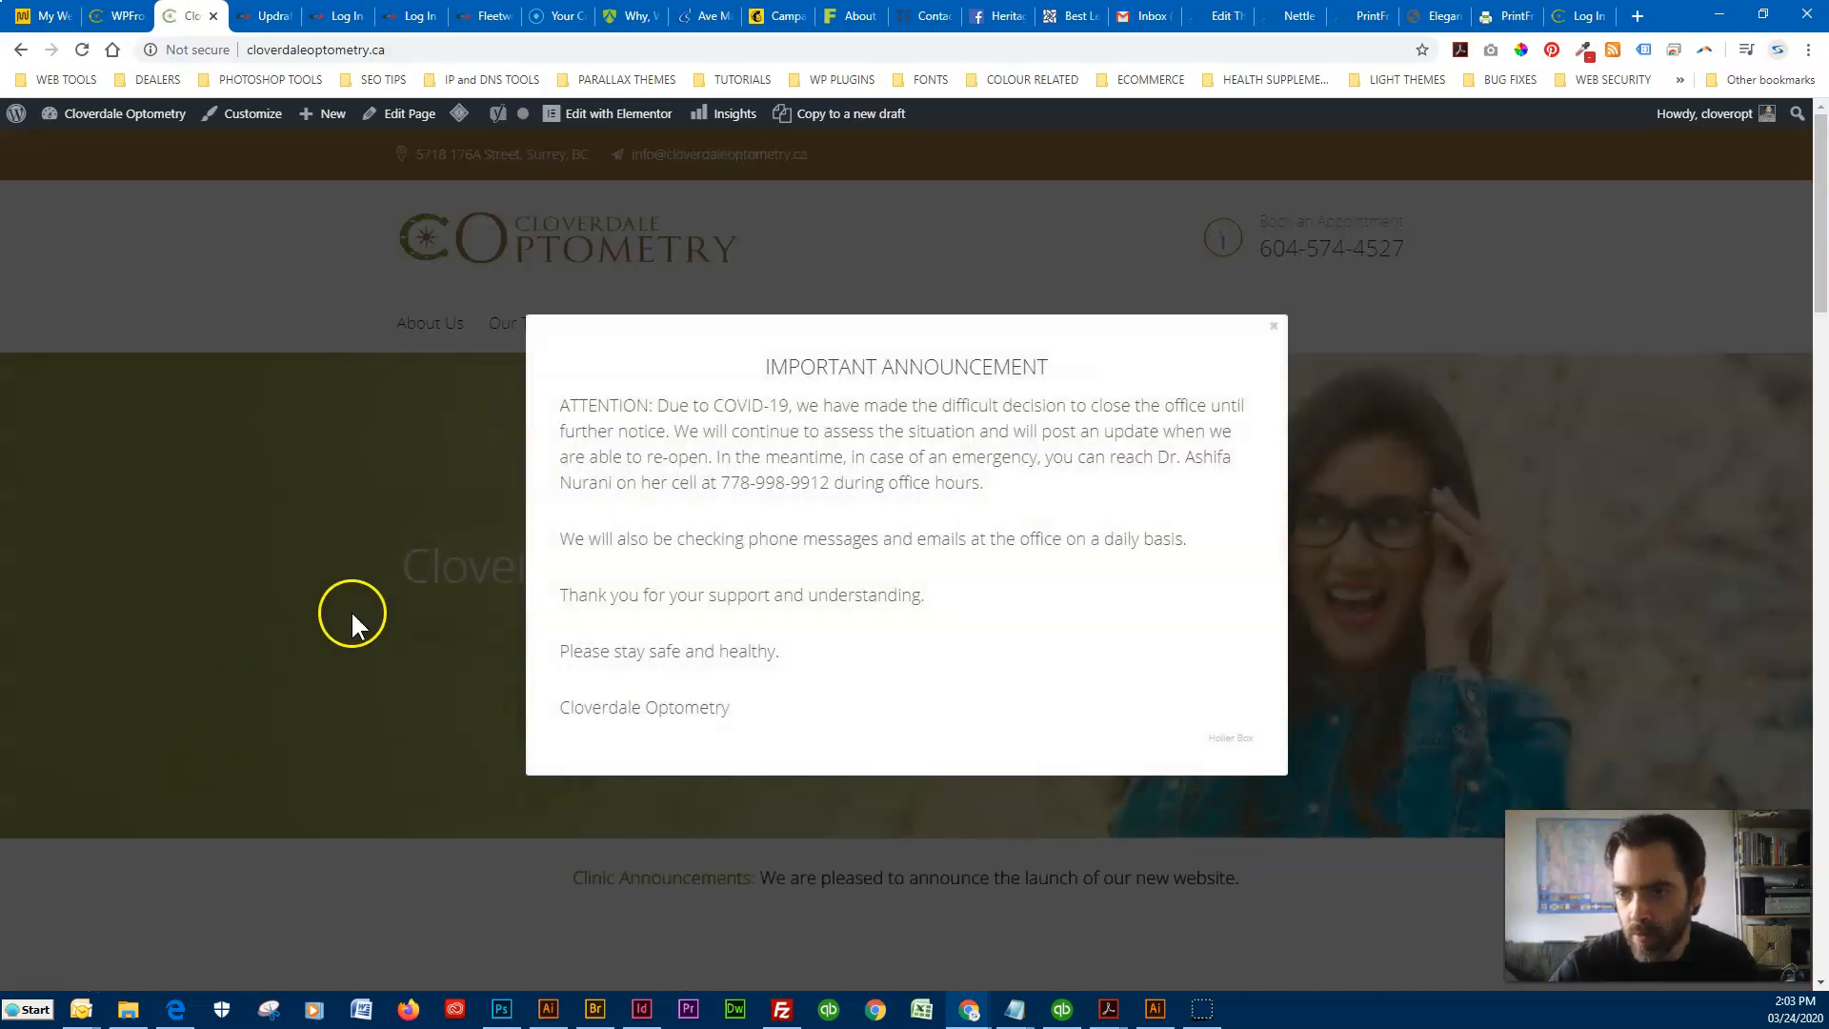
pyautogui.click(250, 305)
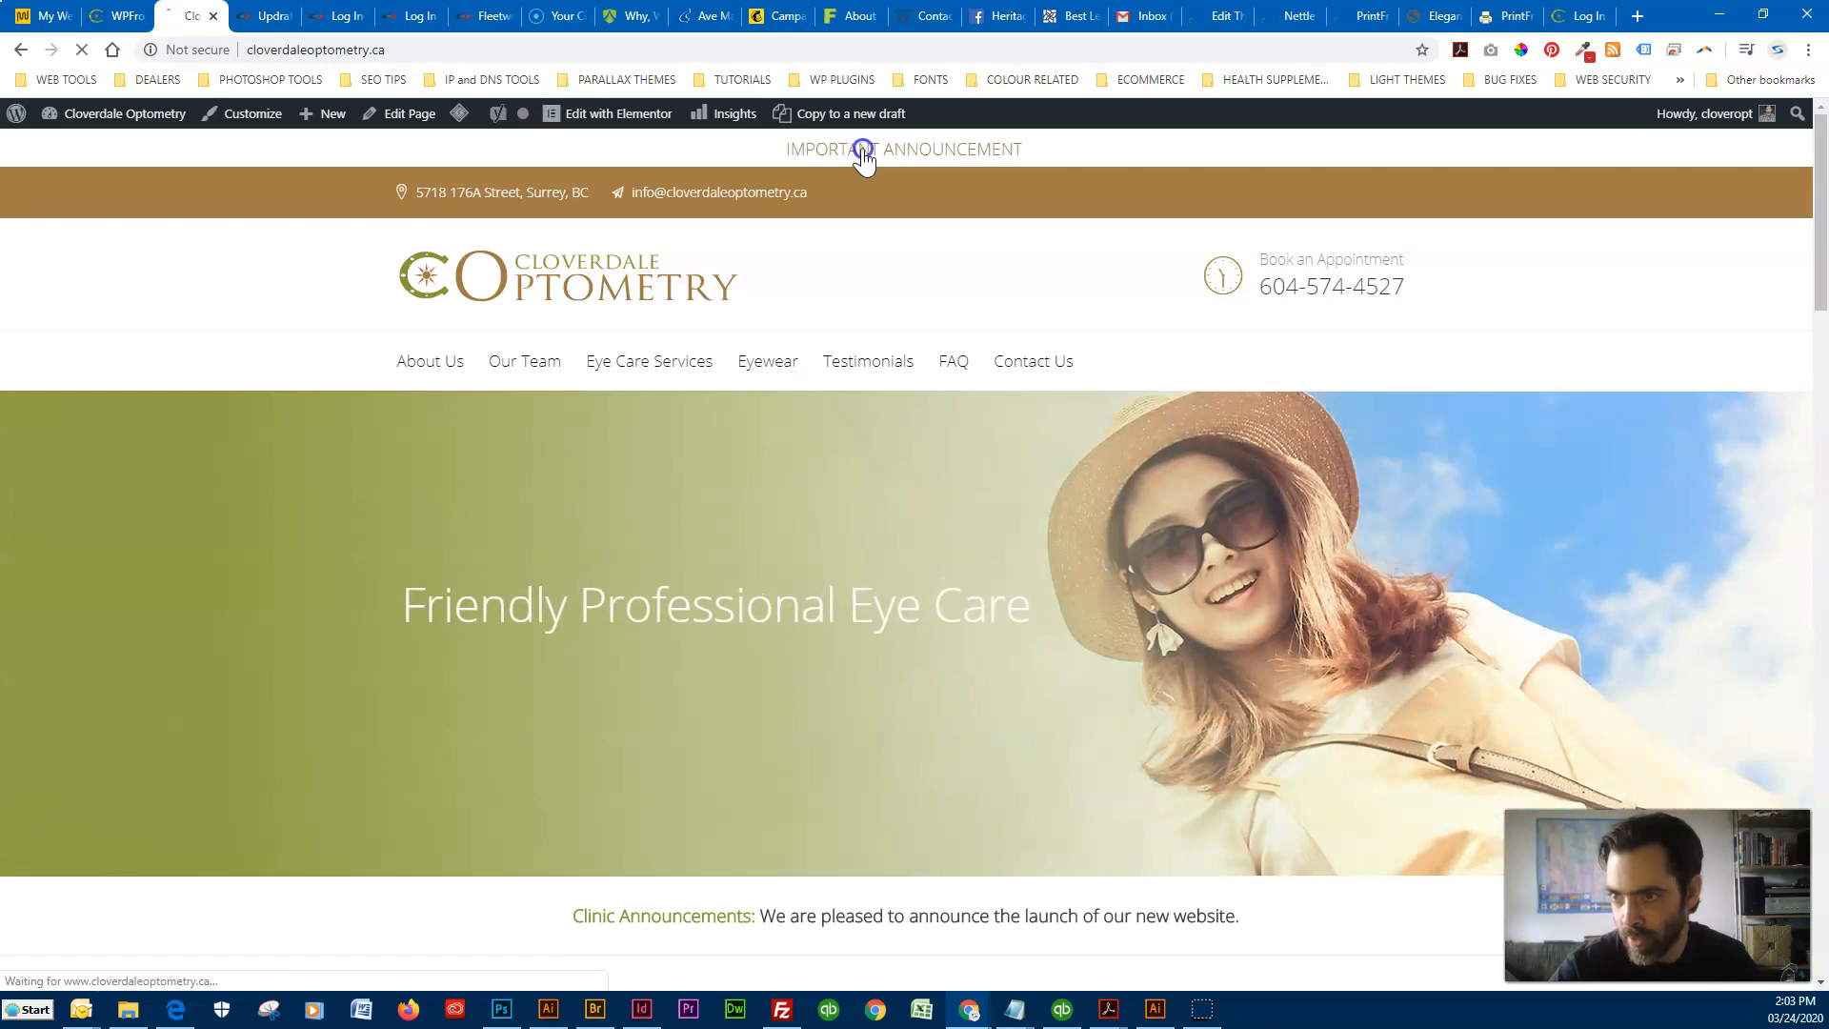
# Follow the bar's IMPORTANT ANNOUNCEMENT link, dismiss the popup and examine the announcement page with the fixed bar.
pyautogui.click(864, 158)
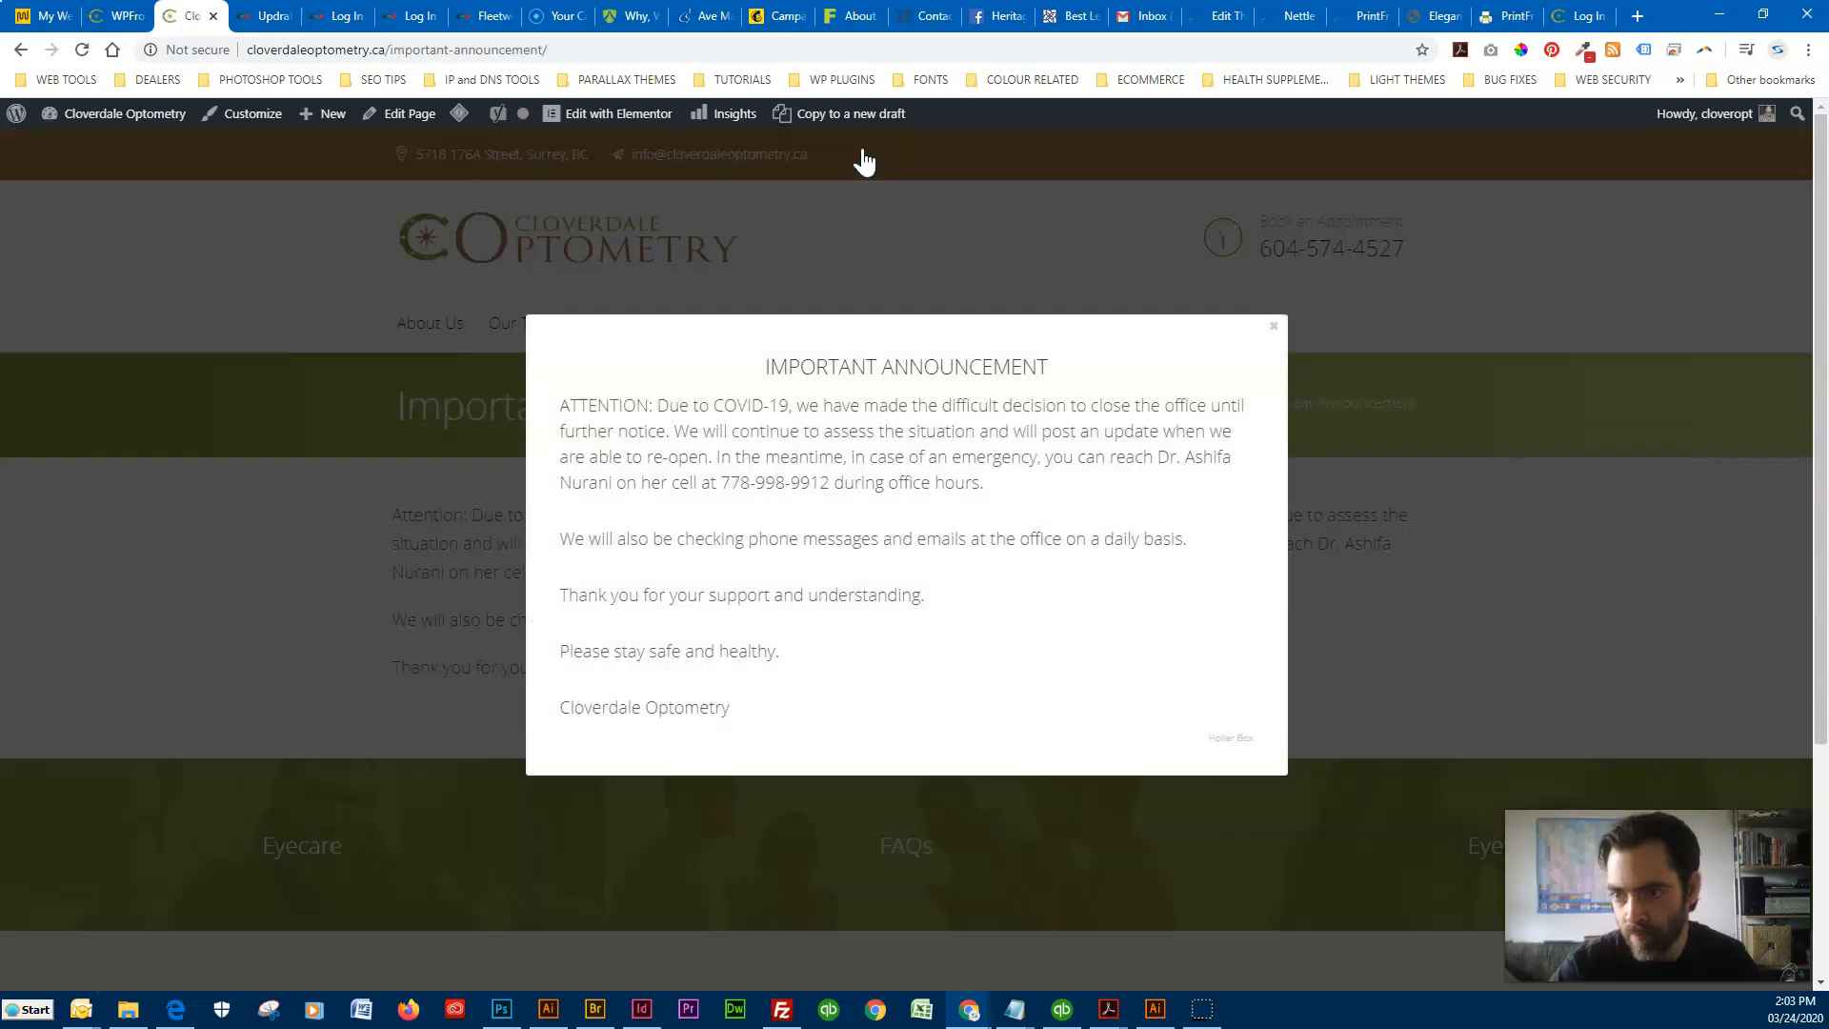
pyautogui.click(289, 617)
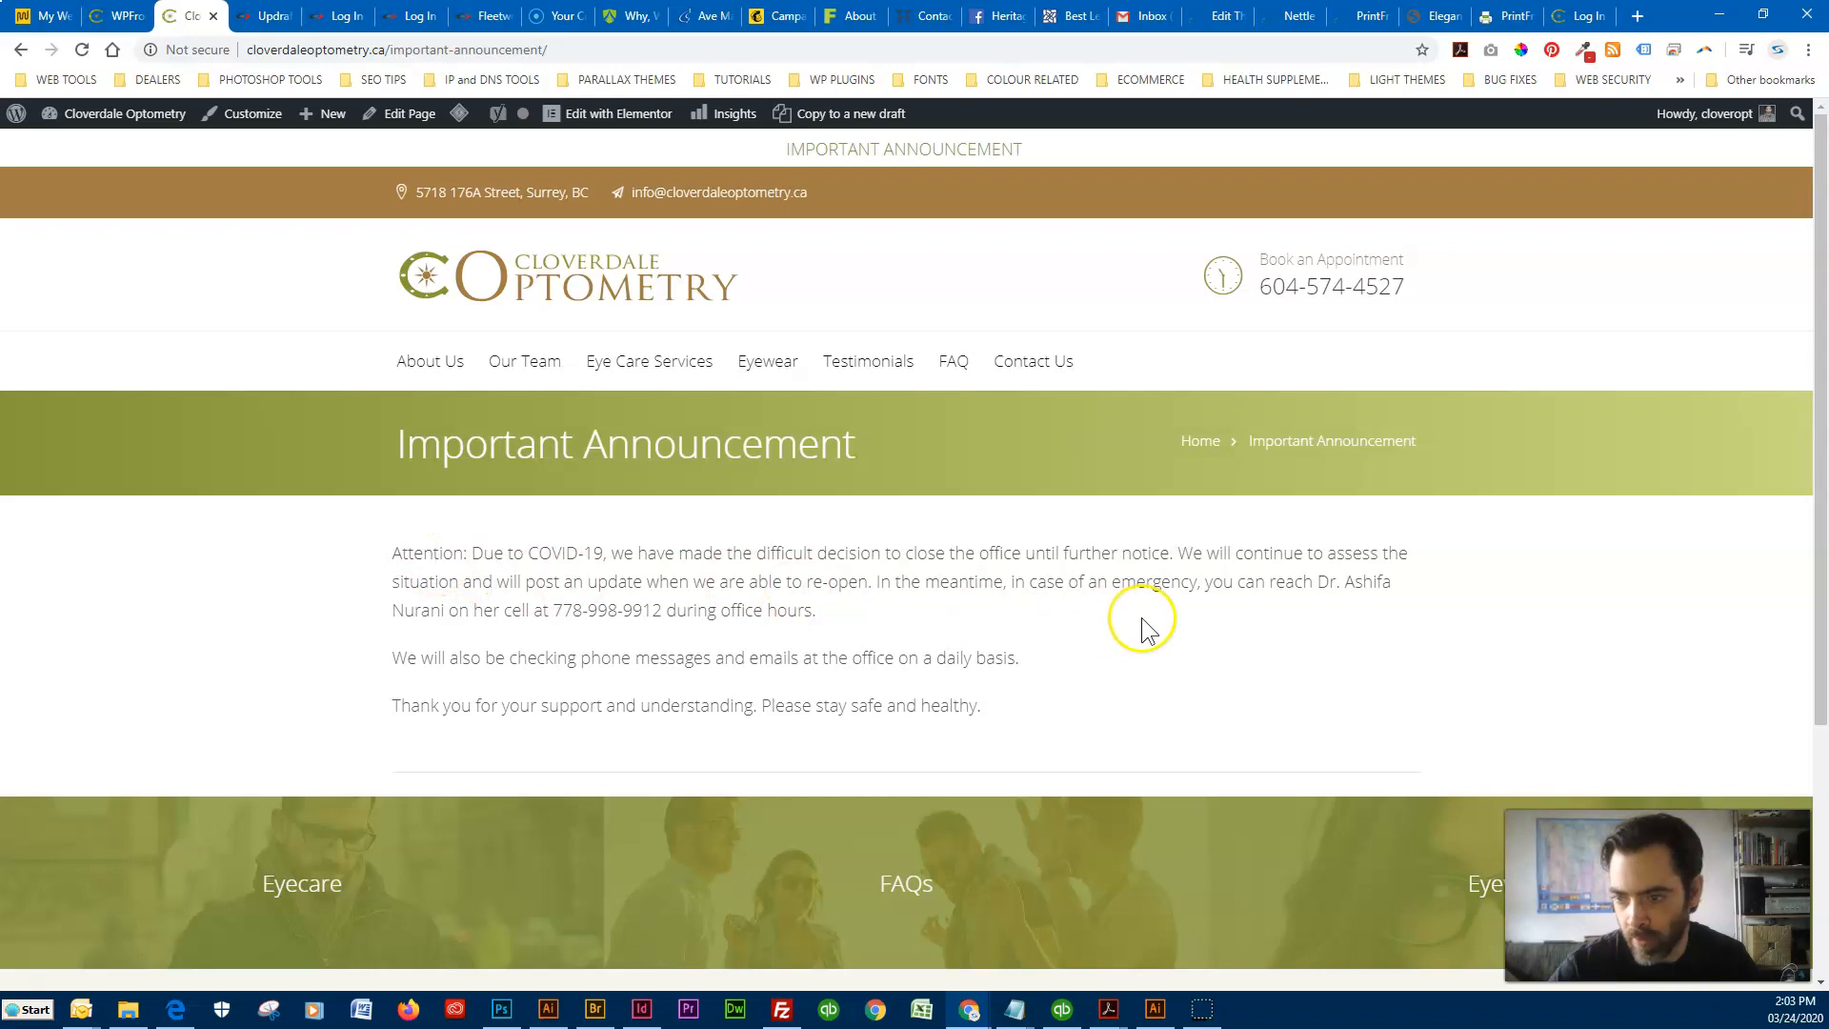
pyautogui.scroll(-4, 261, 702)
pyautogui.scroll(4, 277, 776)
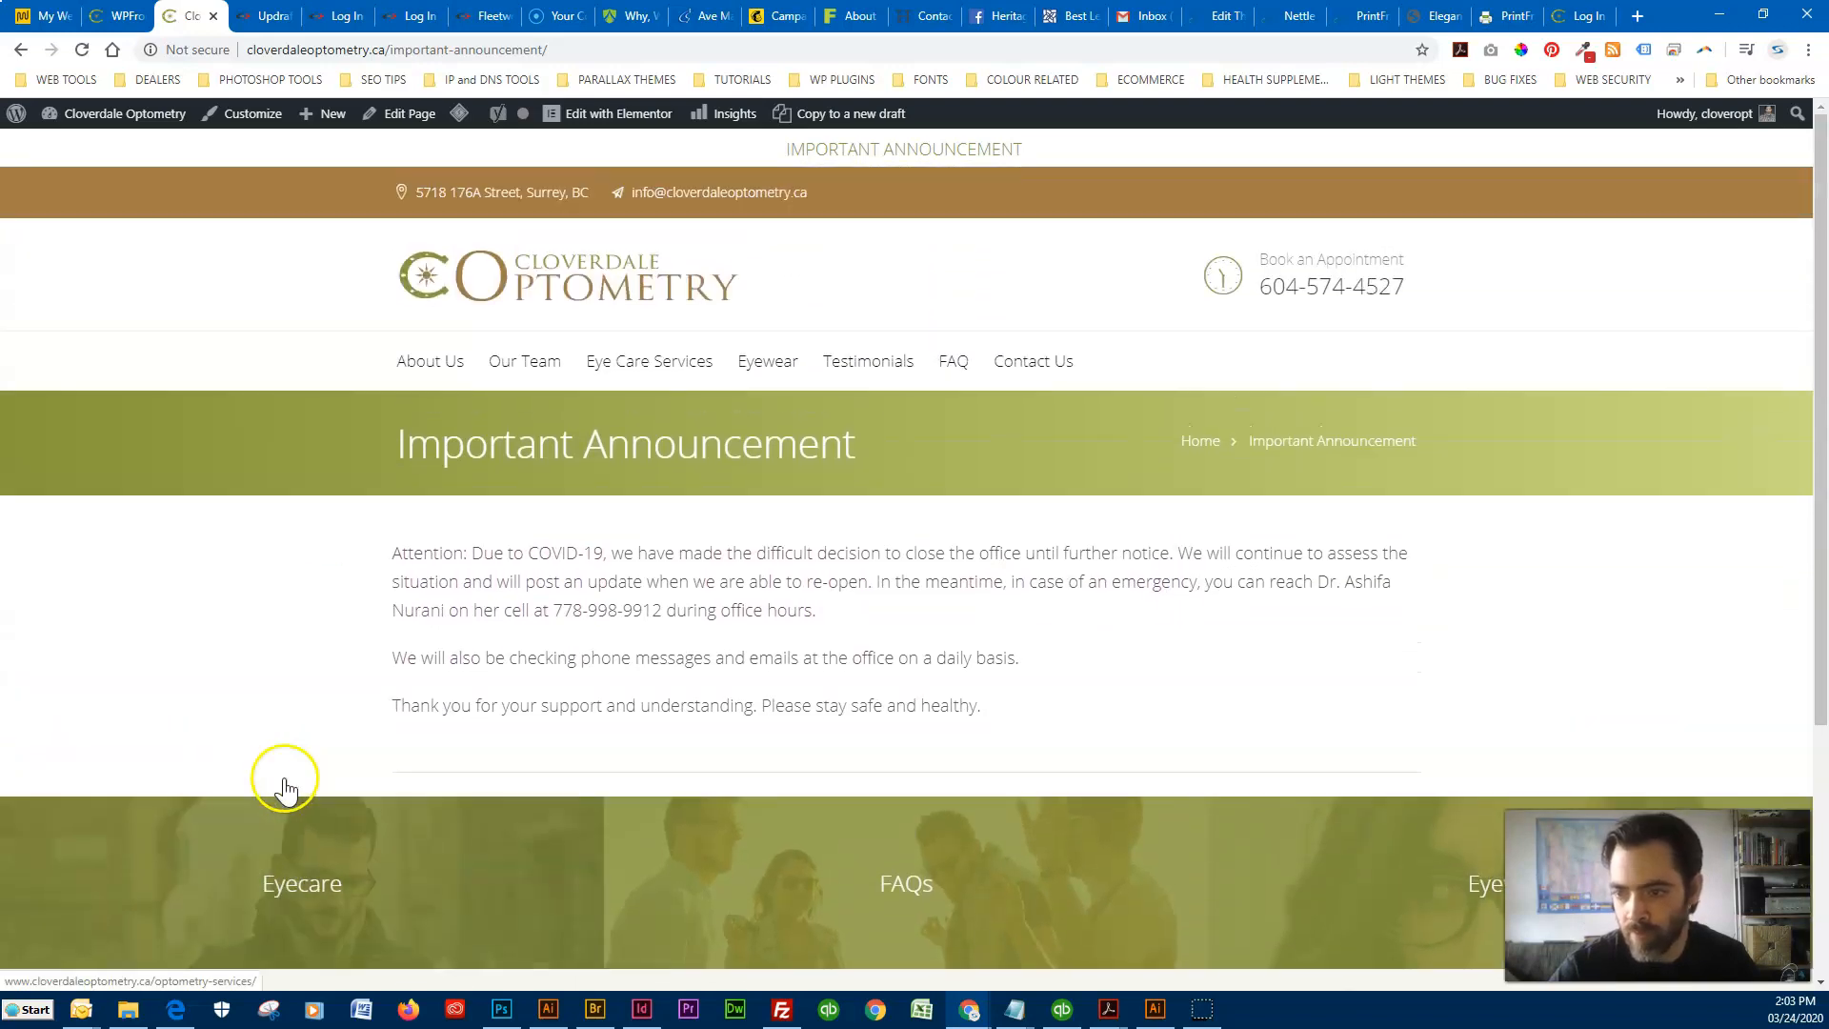
pyautogui.scroll(-4, 515, 624)
pyautogui.scroll(4, 408, 646)
pyautogui.scroll(-4, 429, 702)
pyautogui.scroll(4, 436, 707)
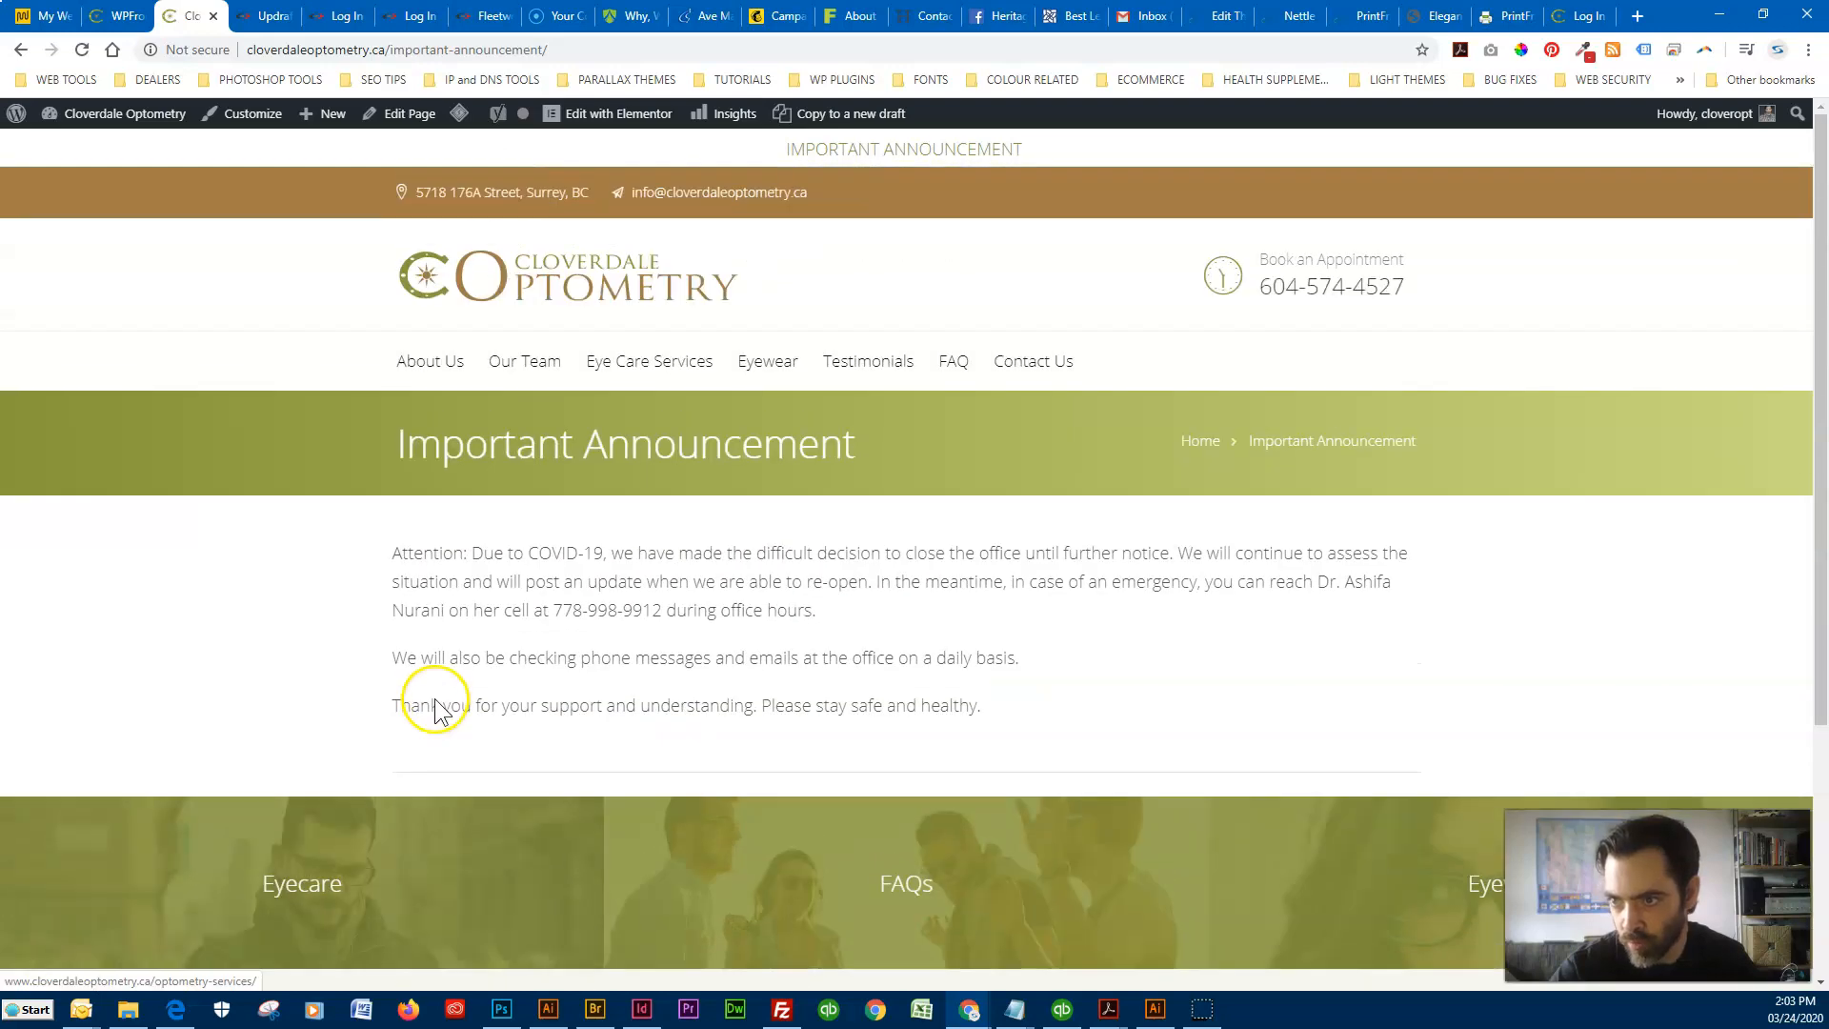
# Check the whole length of the Important Announcement page for how the fixed notification bar behaves over the content.
pyautogui.scroll(-4, 435, 707)
pyautogui.scroll(3, 436, 707)
pyautogui.scroll(-3, 436, 707)
pyautogui.scroll(4, 435, 707)
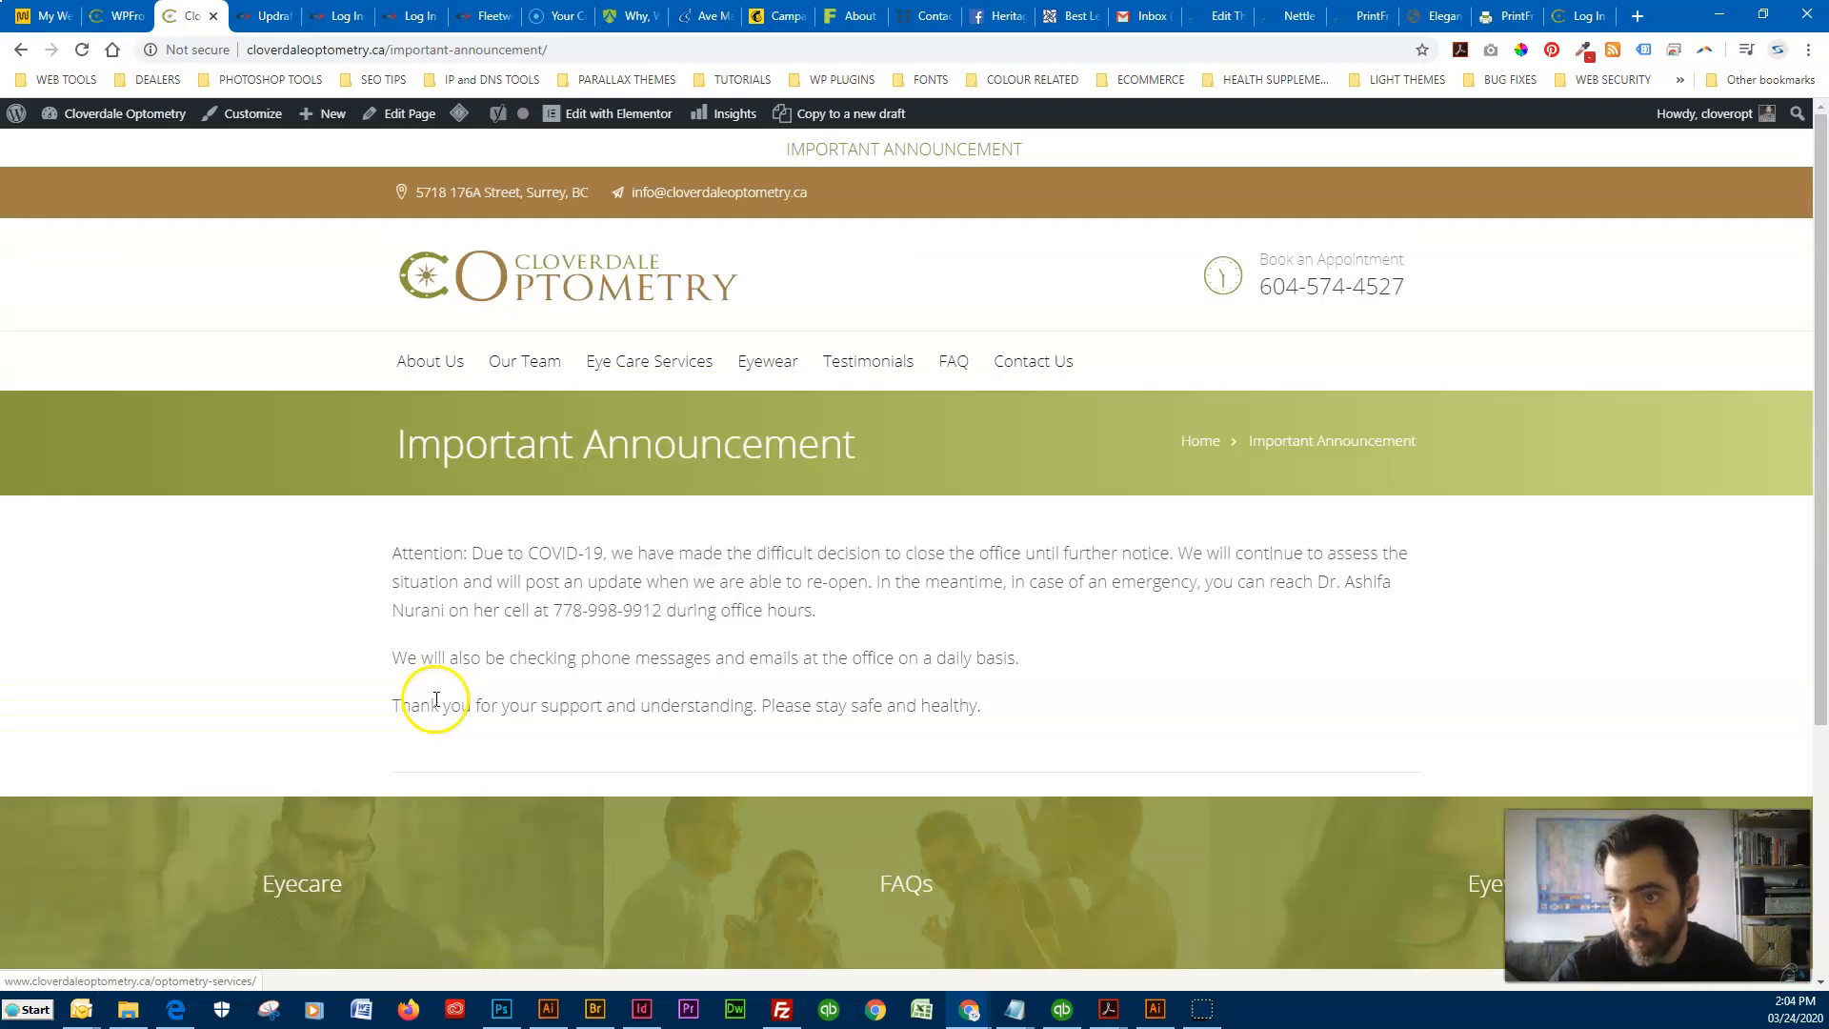
pyautogui.scroll(-4, 281, 652)
pyautogui.scroll(4, 300, 662)
# Review the WPFront Notification Bar settings, from the display and content options to the page and user role options.
pyautogui.click(110, 17)
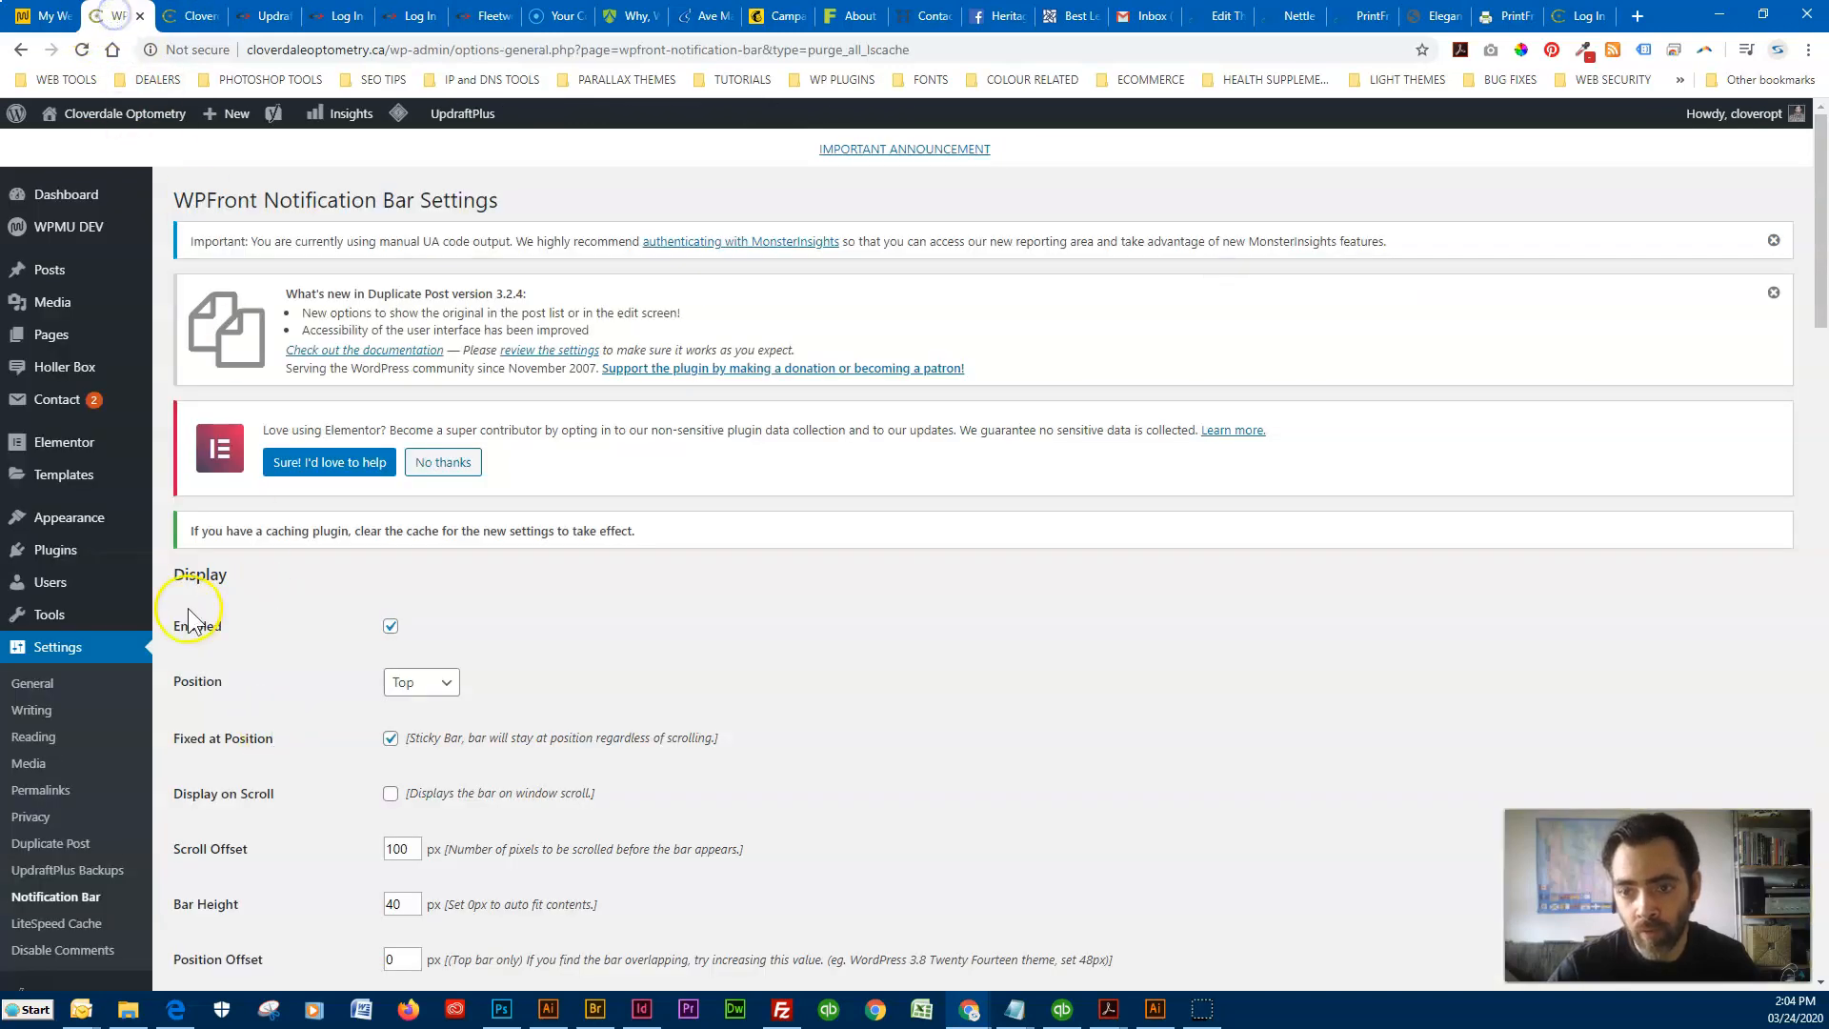
pyautogui.scroll(-9, 197, 724)
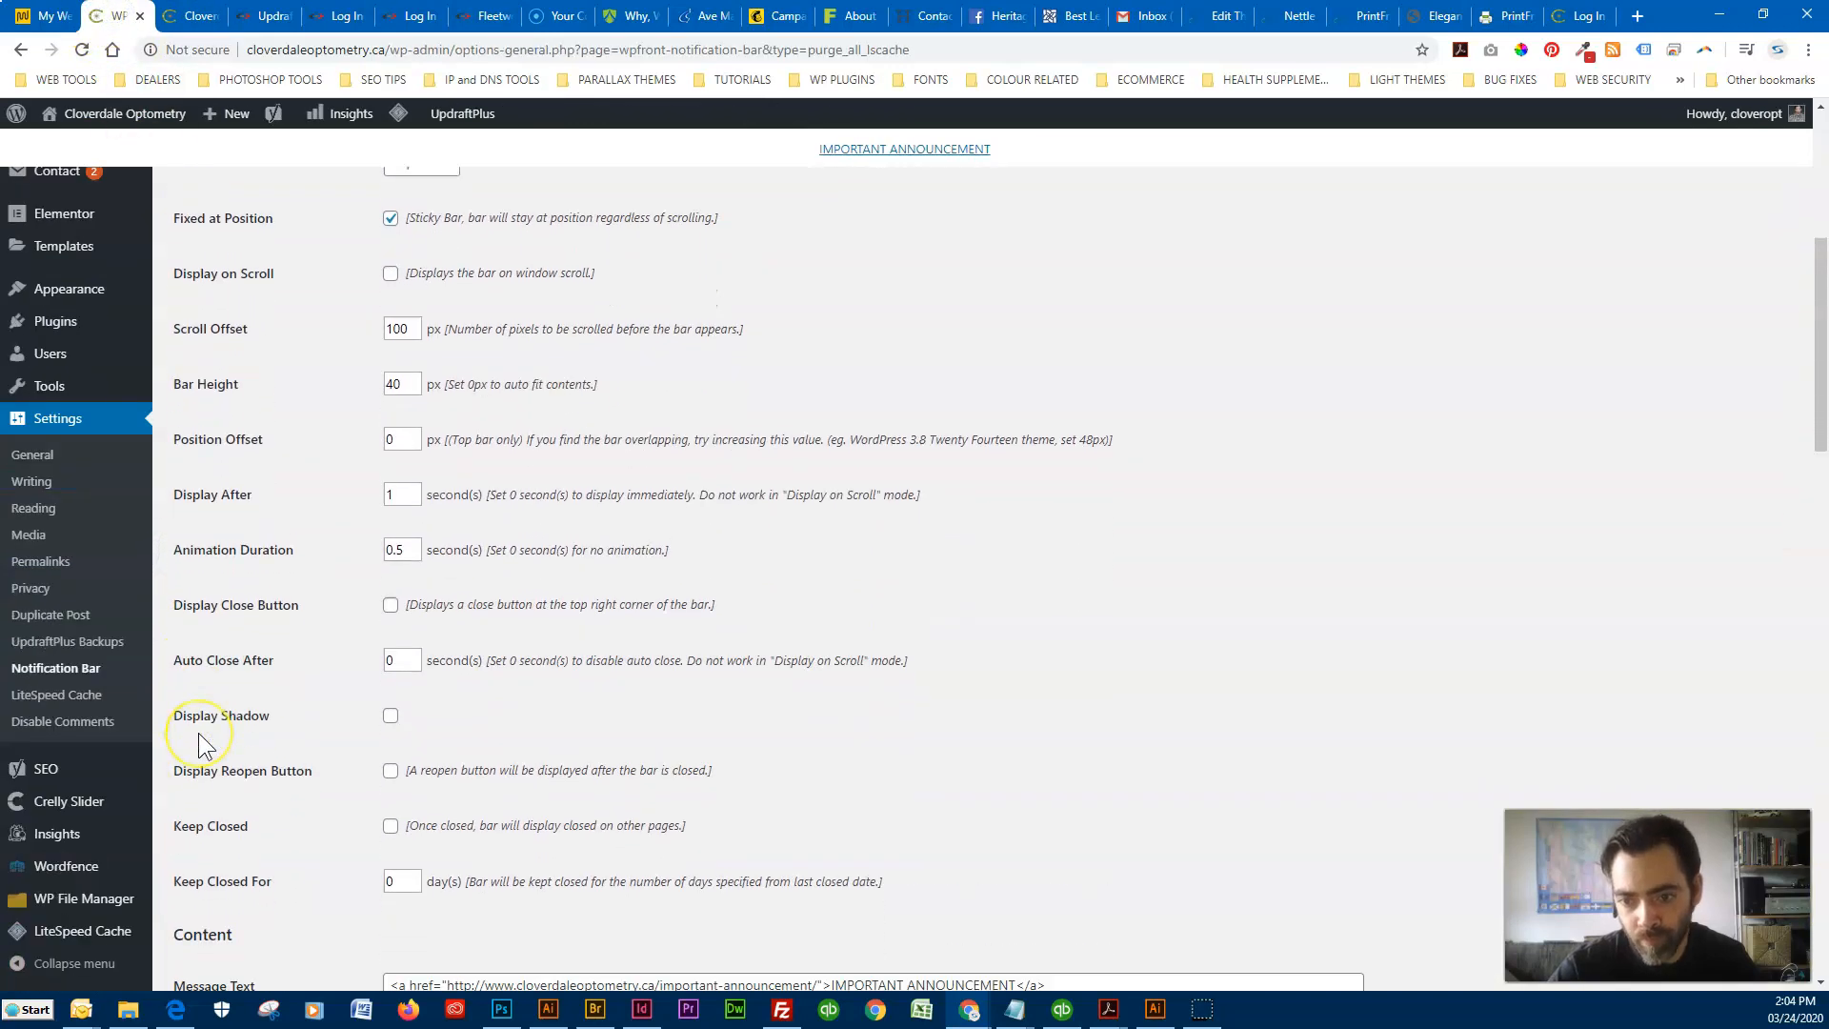
pyautogui.scroll(-15, 198, 734)
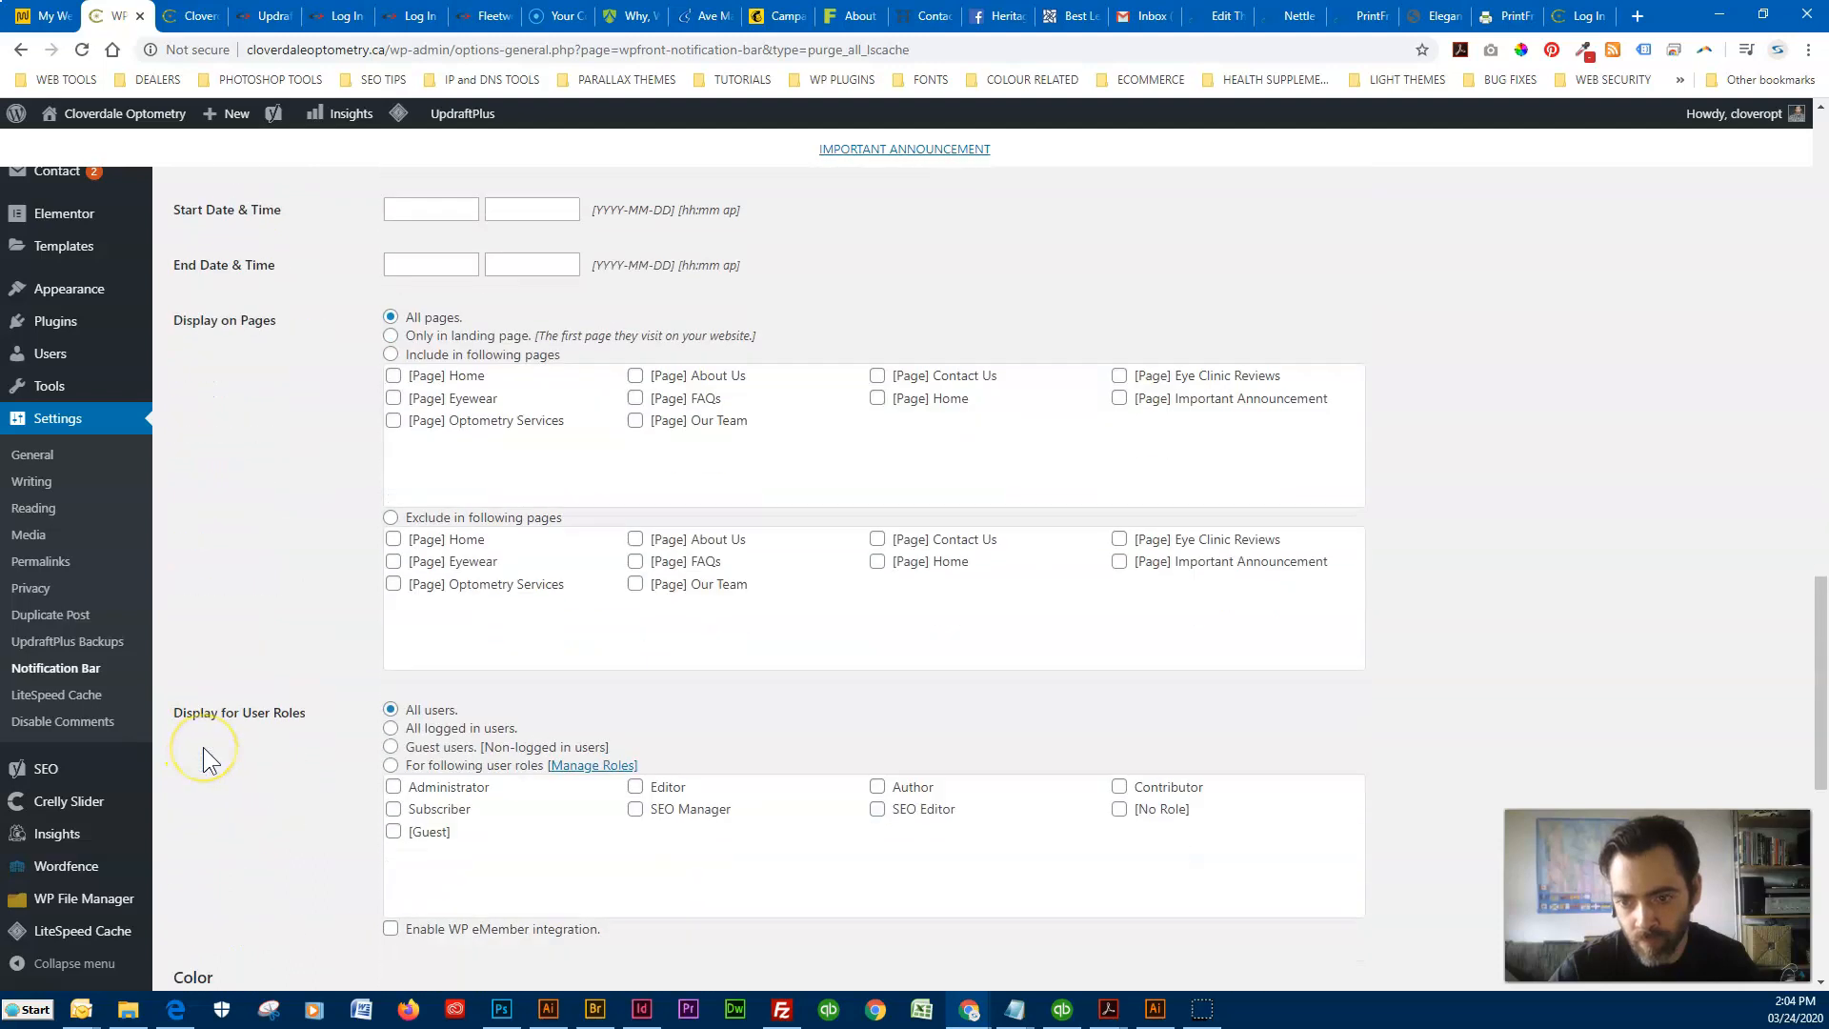
pyautogui.scroll(10, 224, 772)
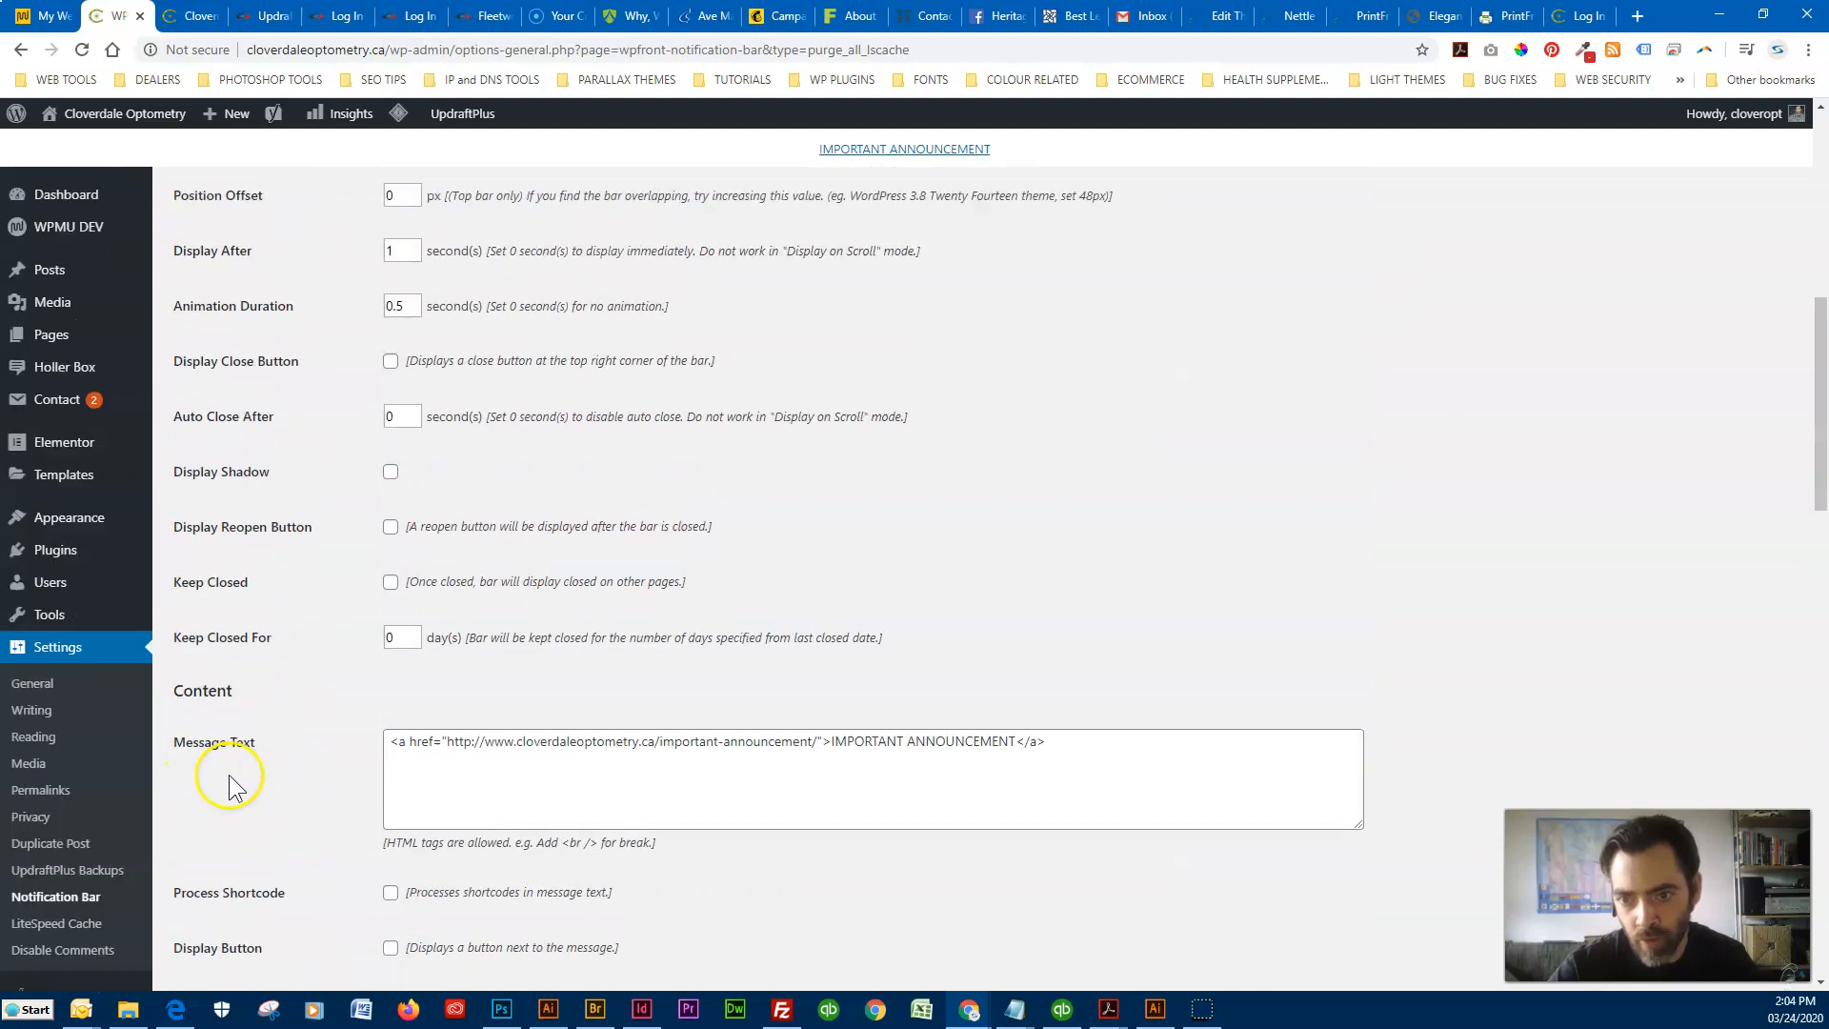
# Set the IMPORTANT ANNOUNCEMENT Holler Box to hide after user interacts (close or email submit) and update it.
pyautogui.moveTo(148, 368)
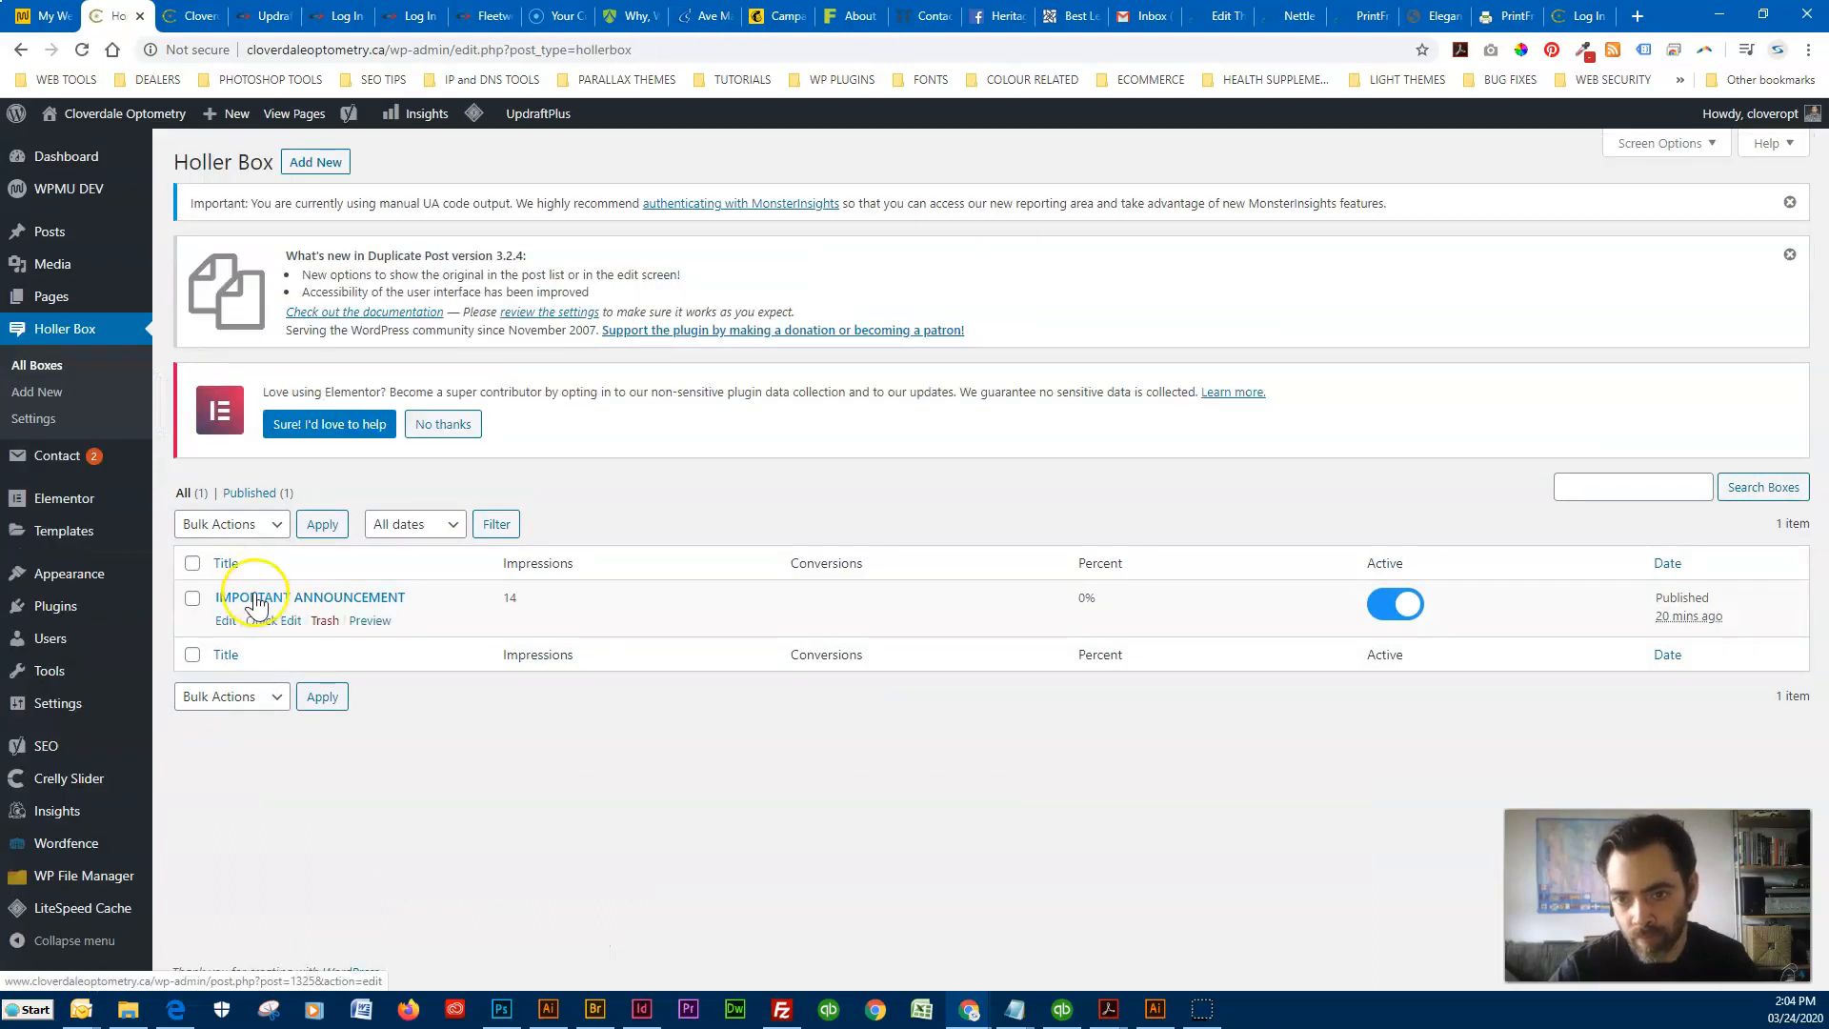
pyautogui.click(255, 600)
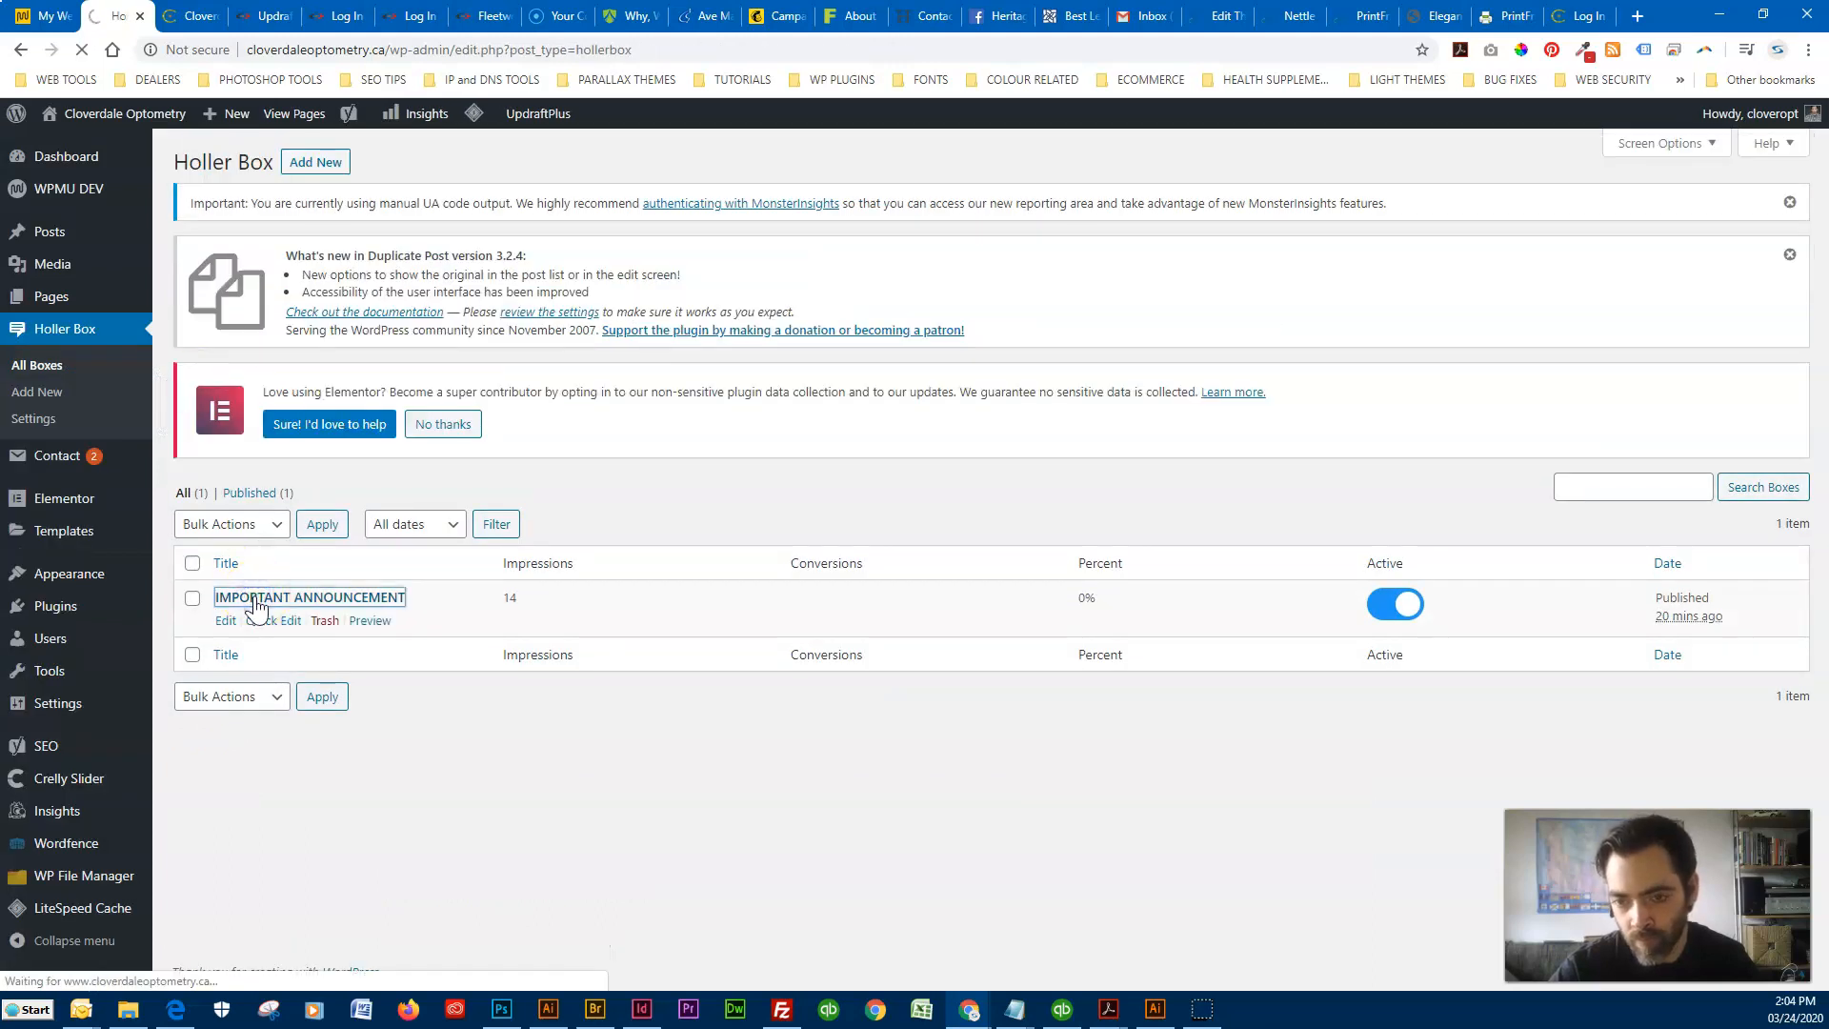
pyautogui.scroll(-20, 254, 621)
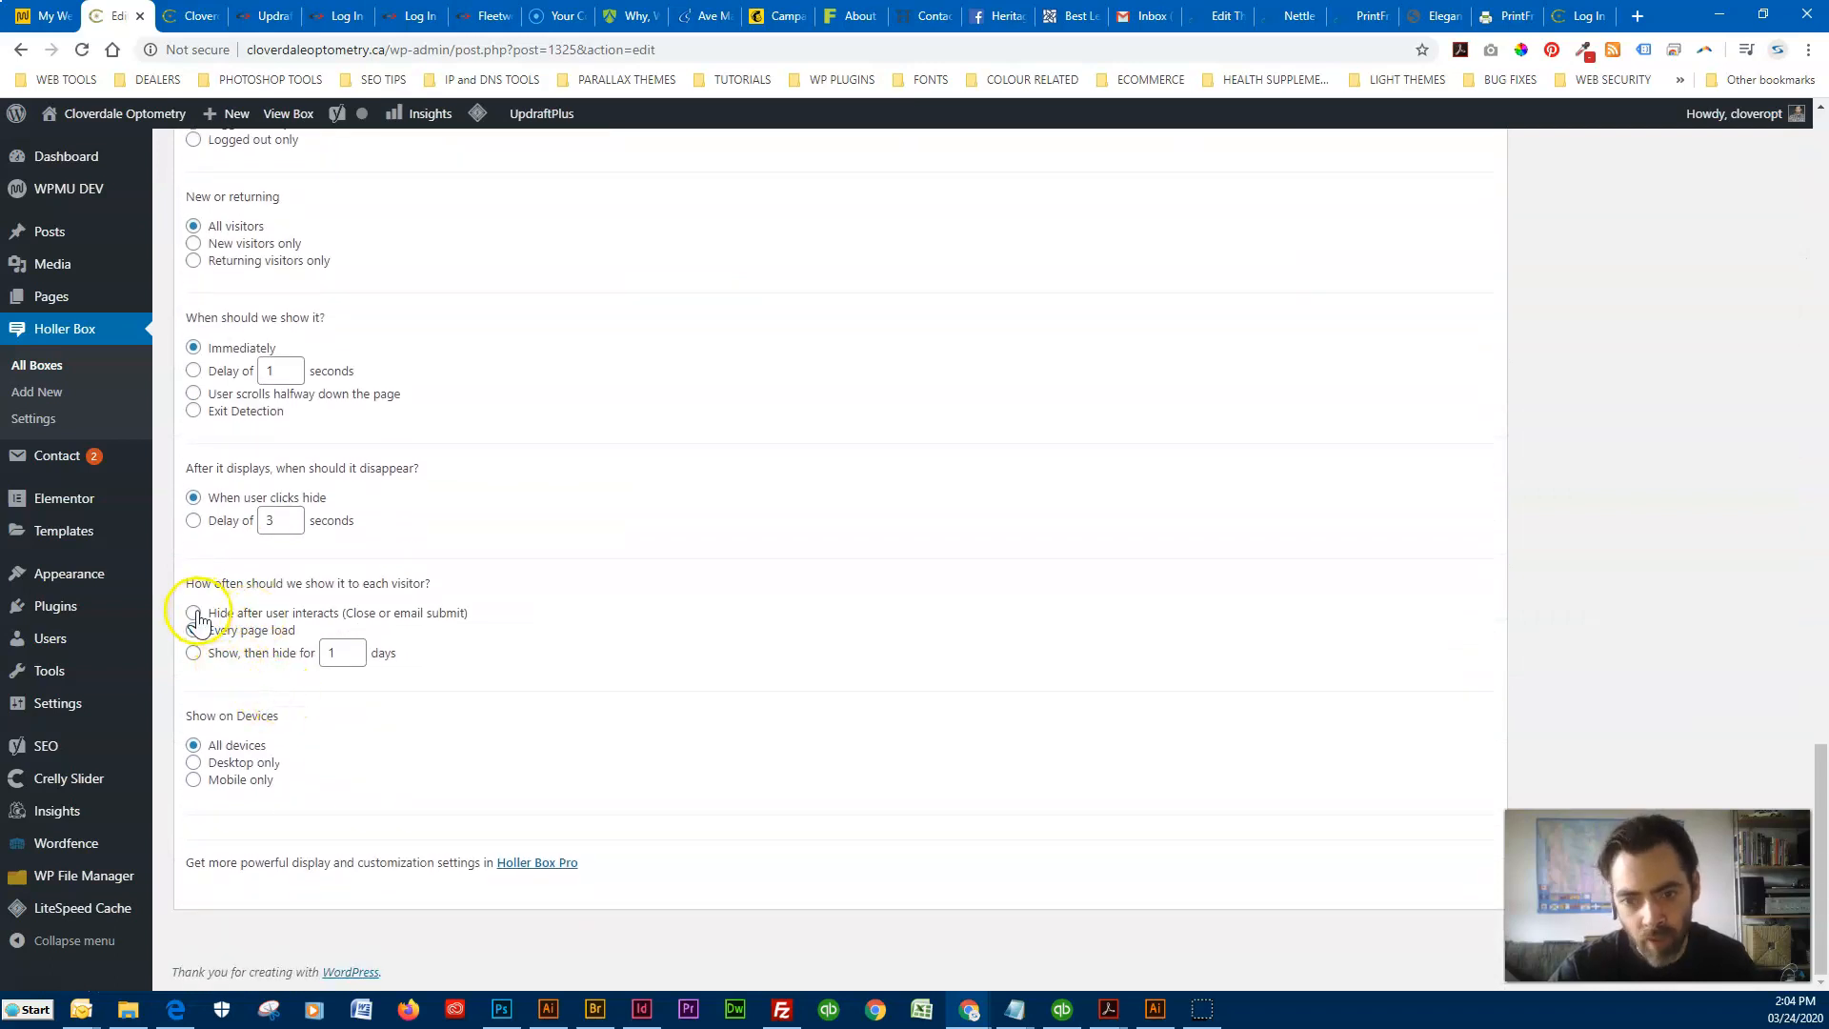
pyautogui.scroll(20, 1334, 724)
pyautogui.click(1753, 257)
# Reload the live Important Announcement page to check the popup's behavior, examine the page and open the home page.
pyautogui.click(184, 17)
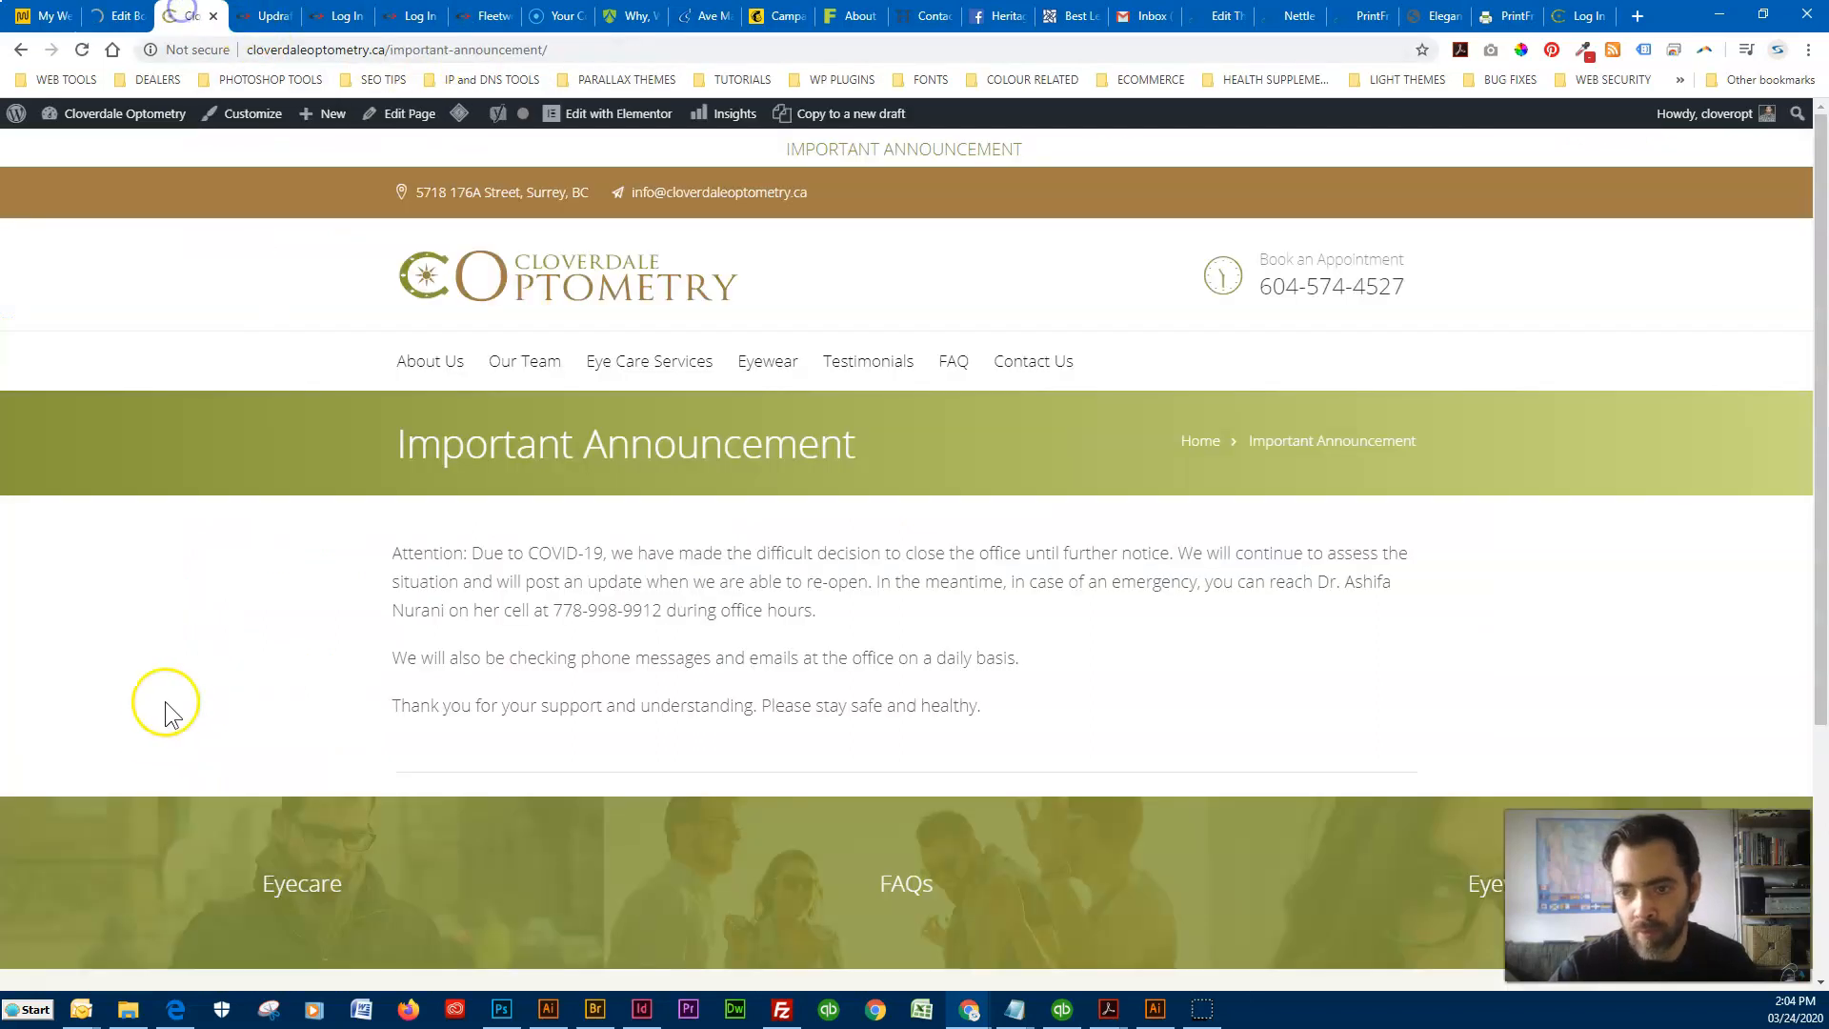
pyautogui.press('F5')
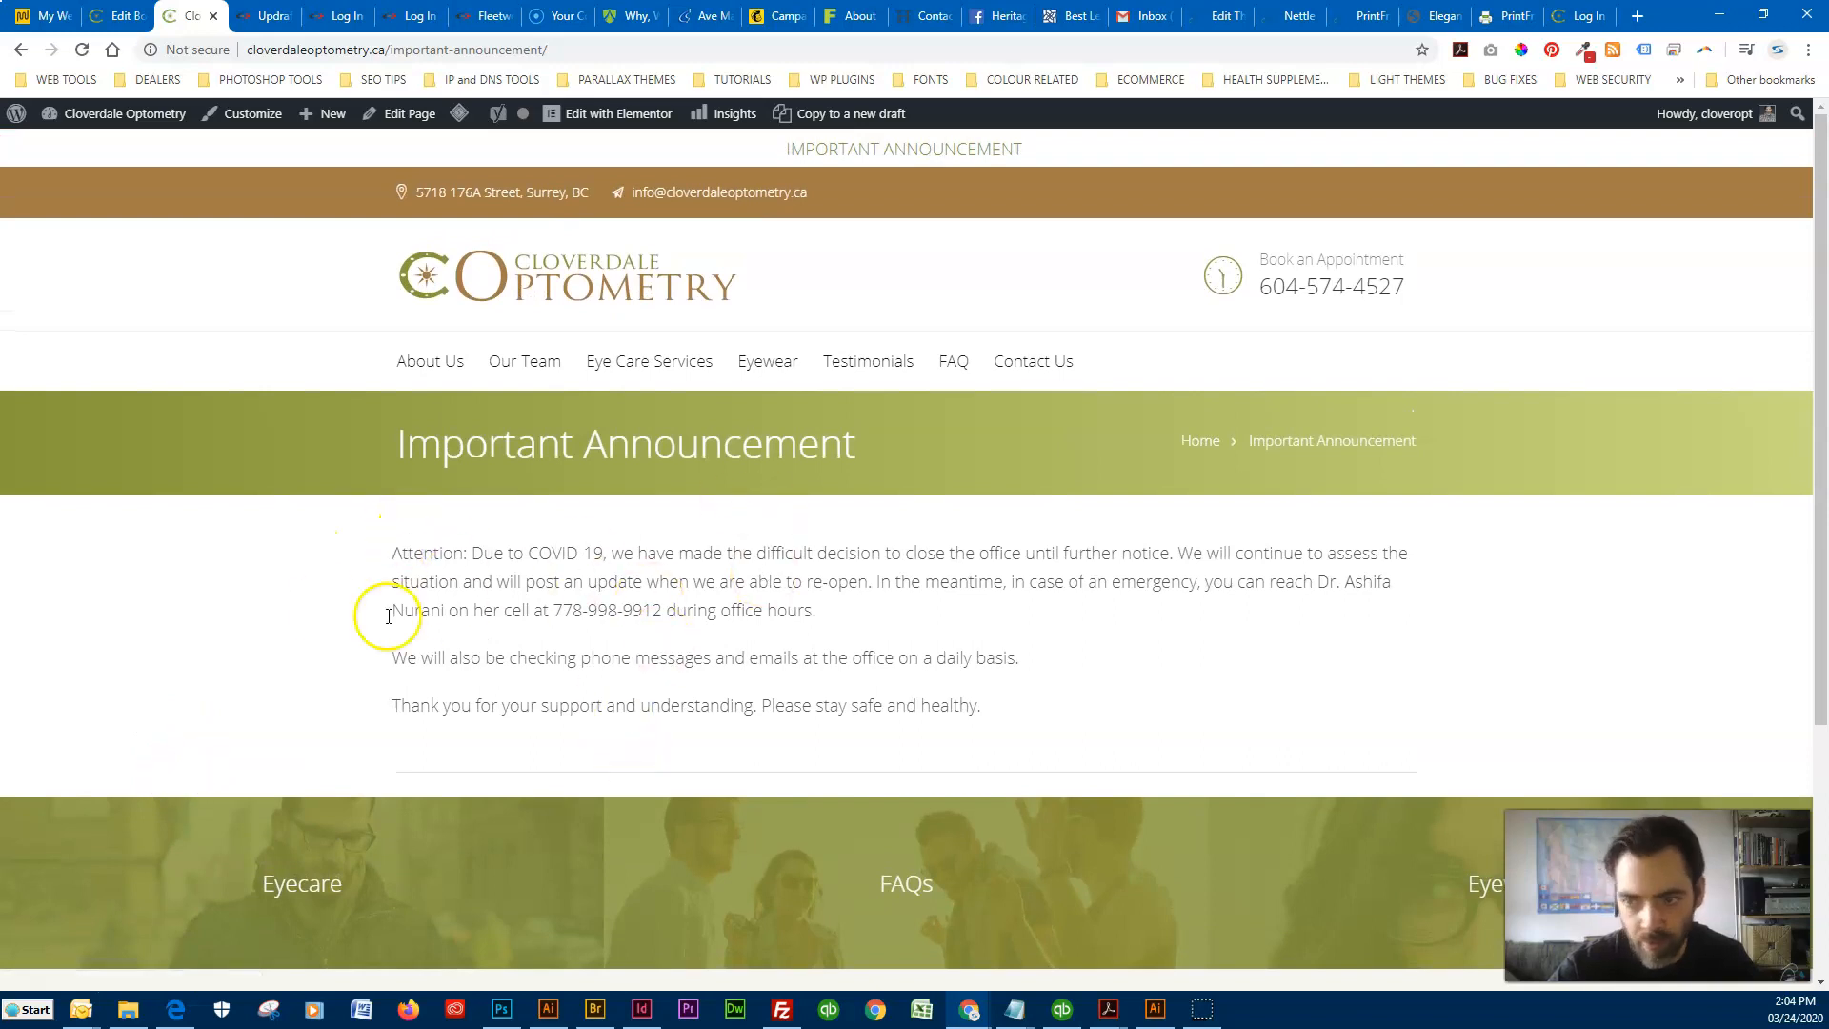
pyautogui.scroll(-2, 343, 763)
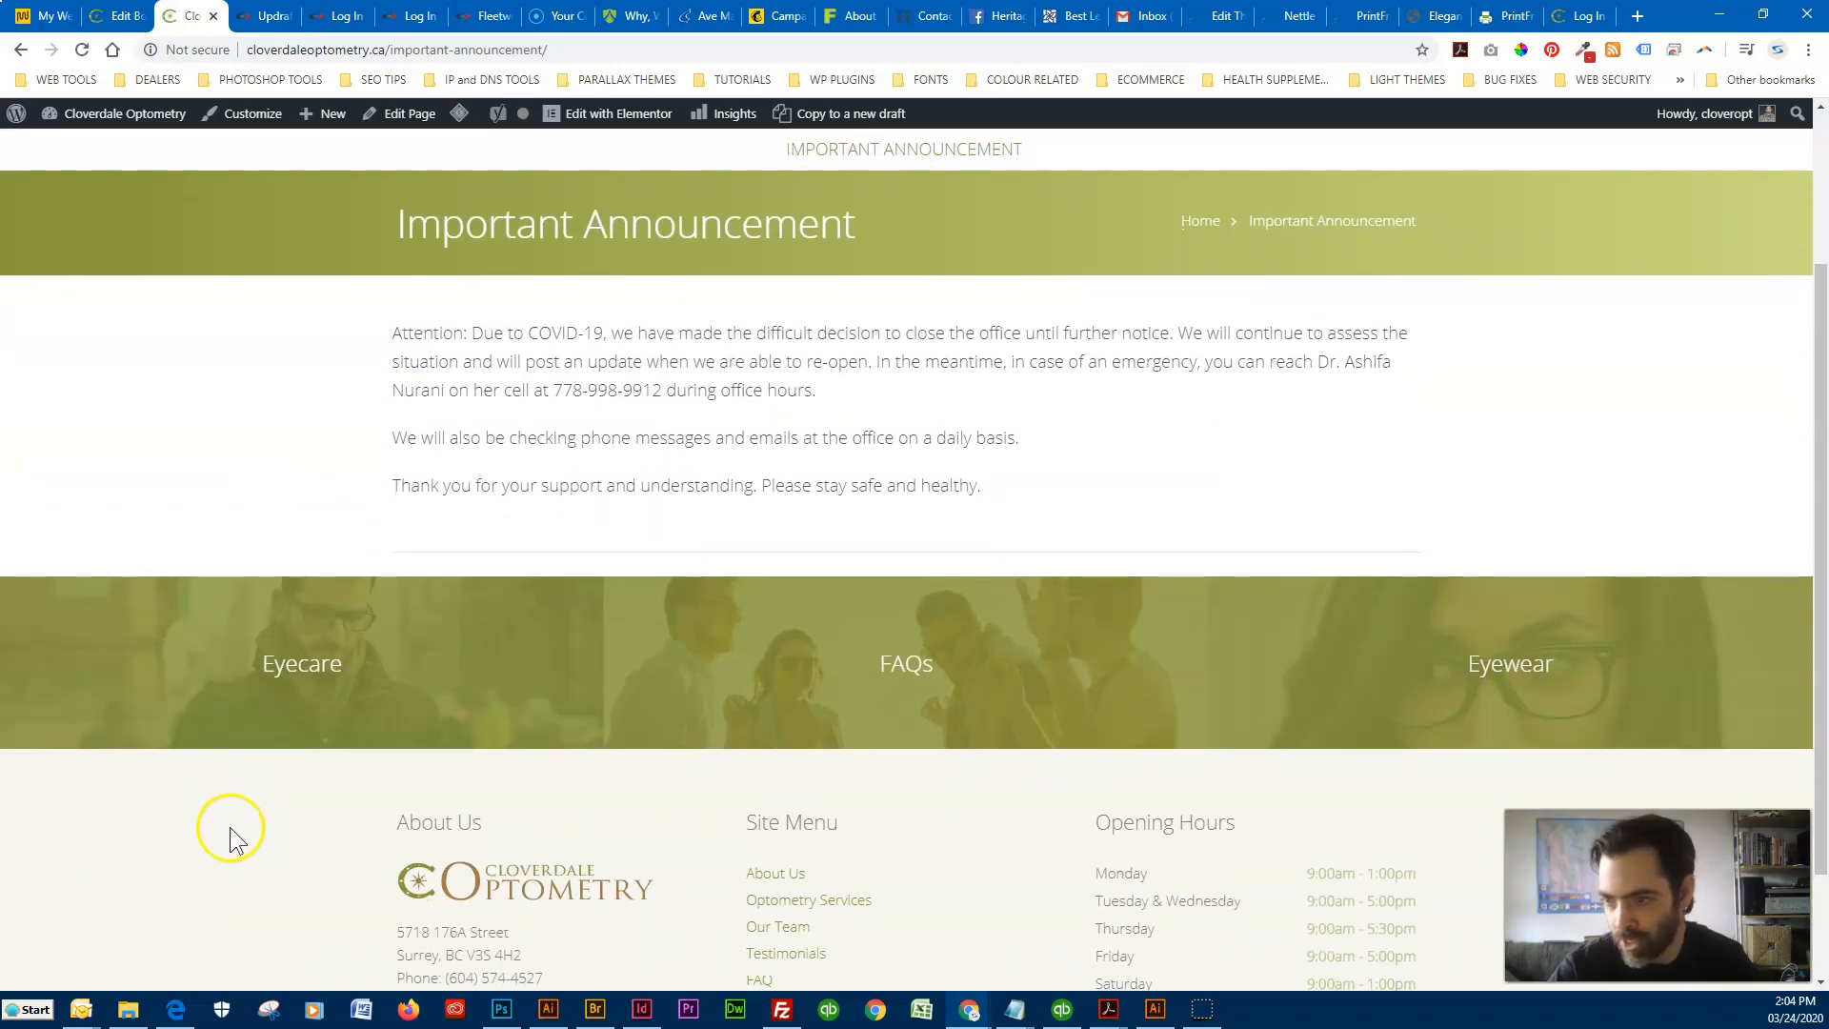
pyautogui.scroll(2, 234, 838)
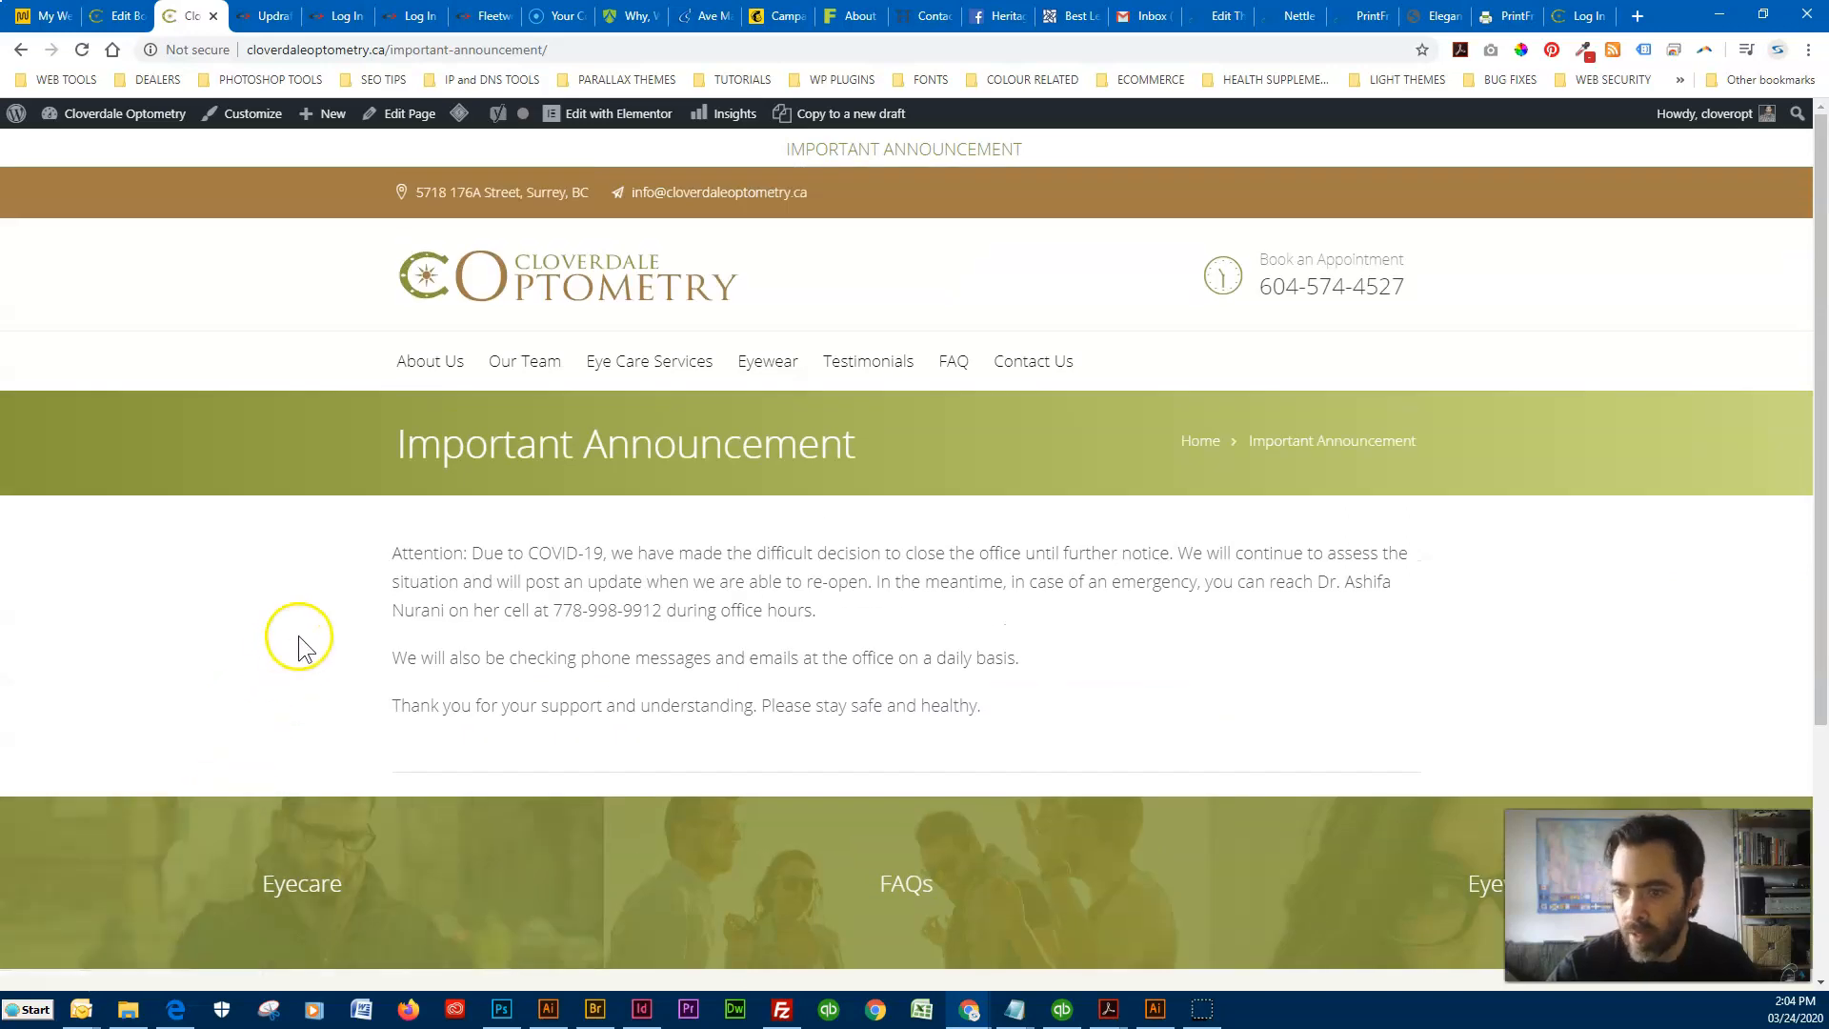
pyautogui.click(431, 281)
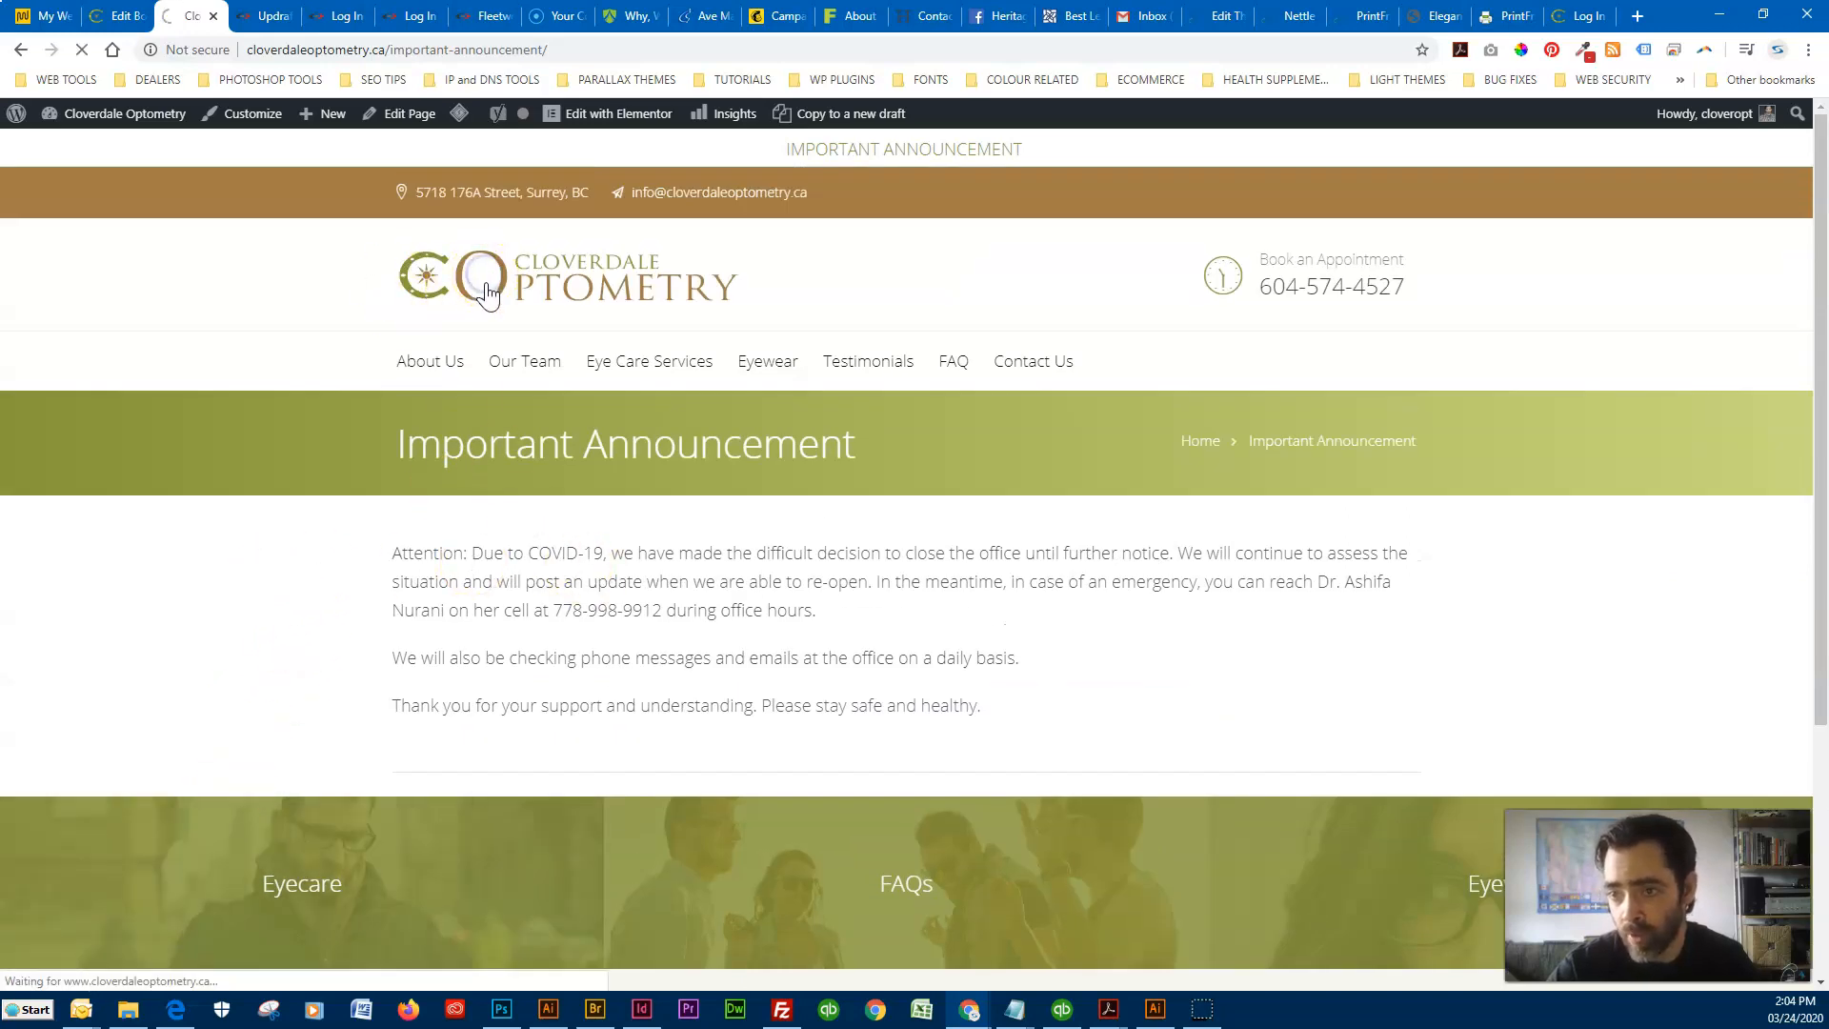